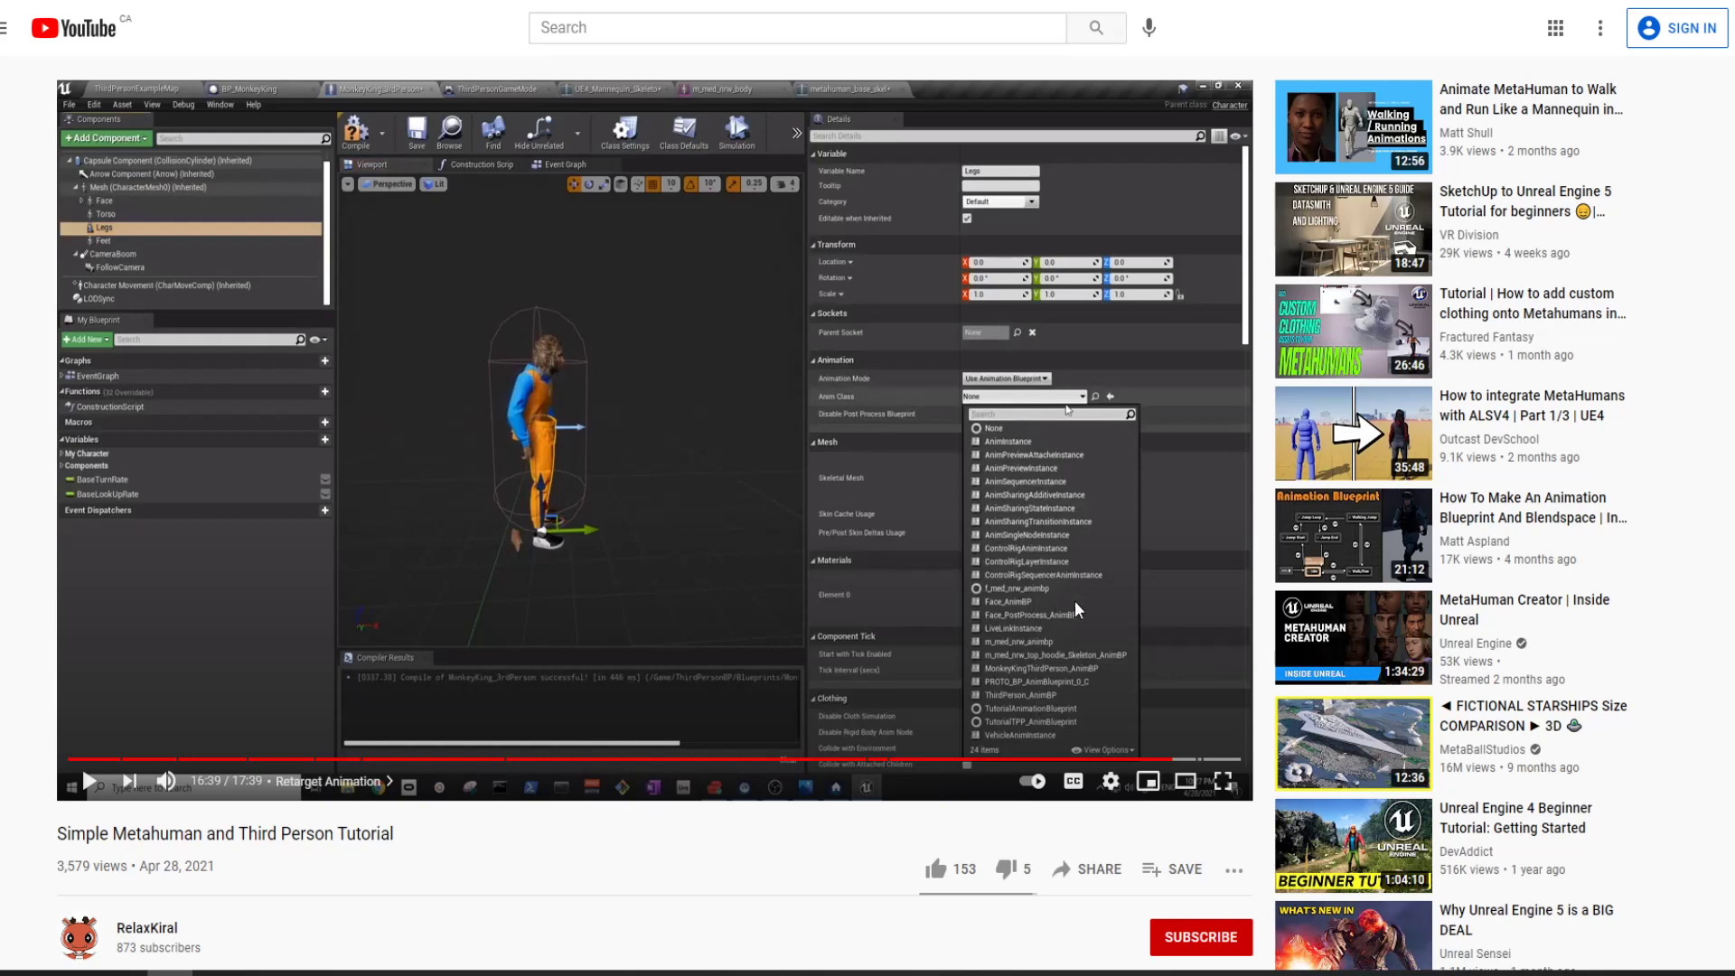
Glance at the UE5_ThirdPerson editor, then go back to the YouTube tutorial page
mouse_move(855, 974)
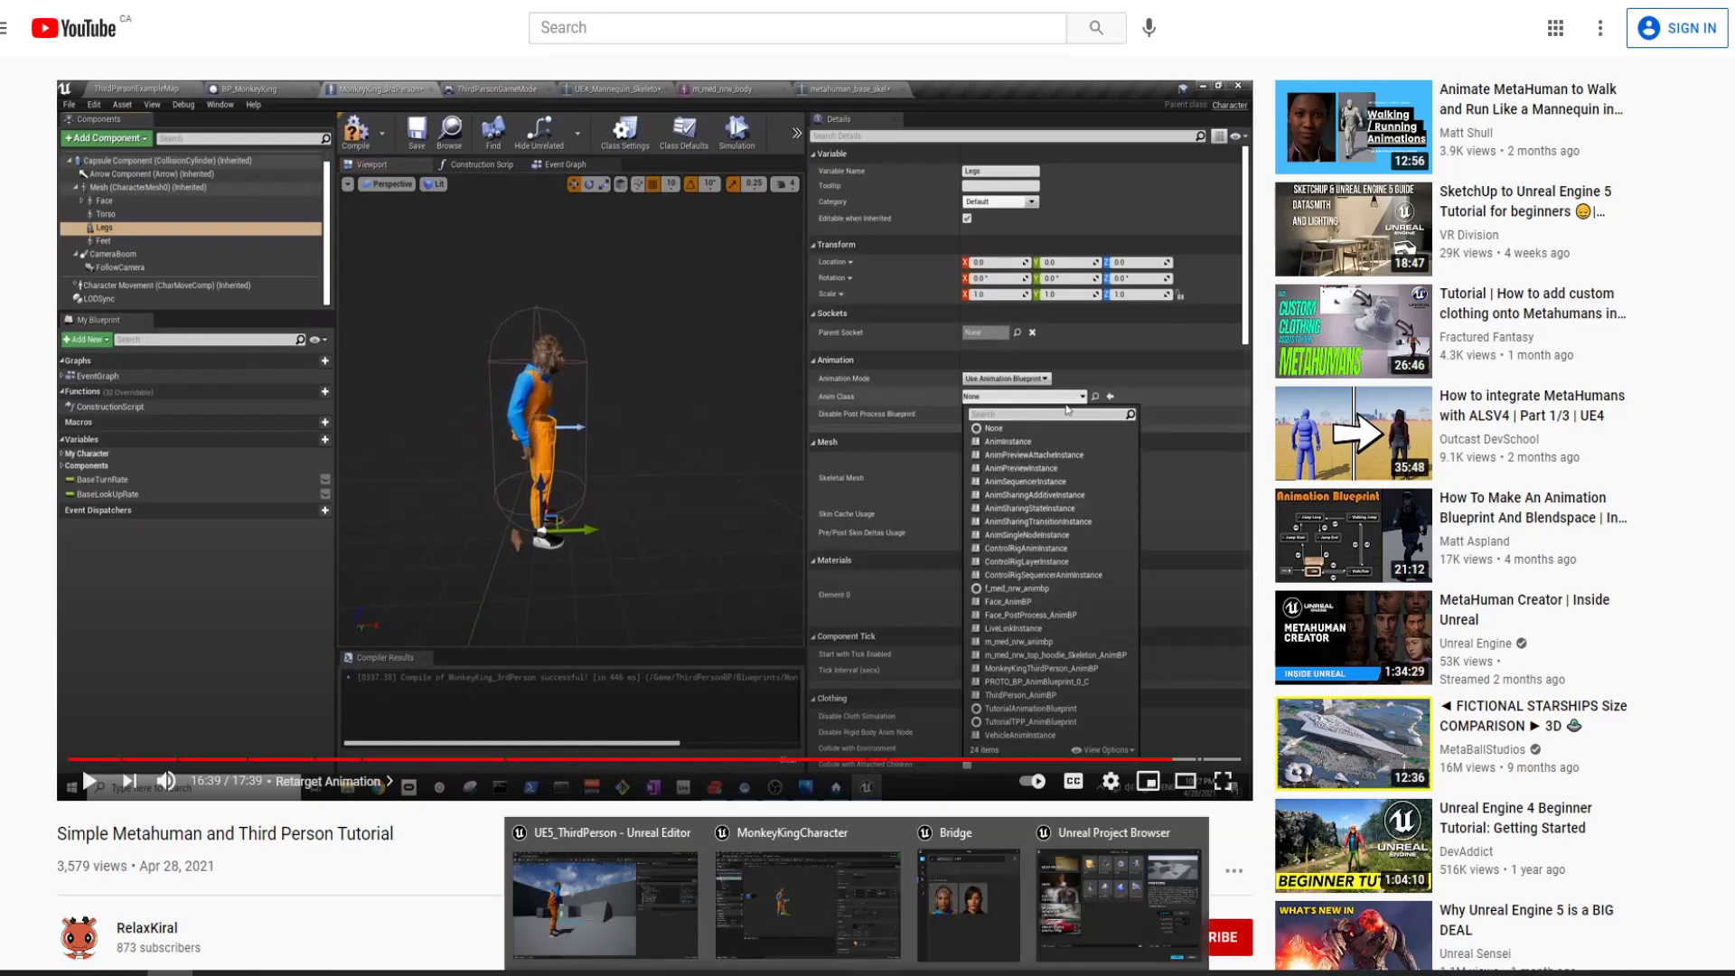
click(641, 900)
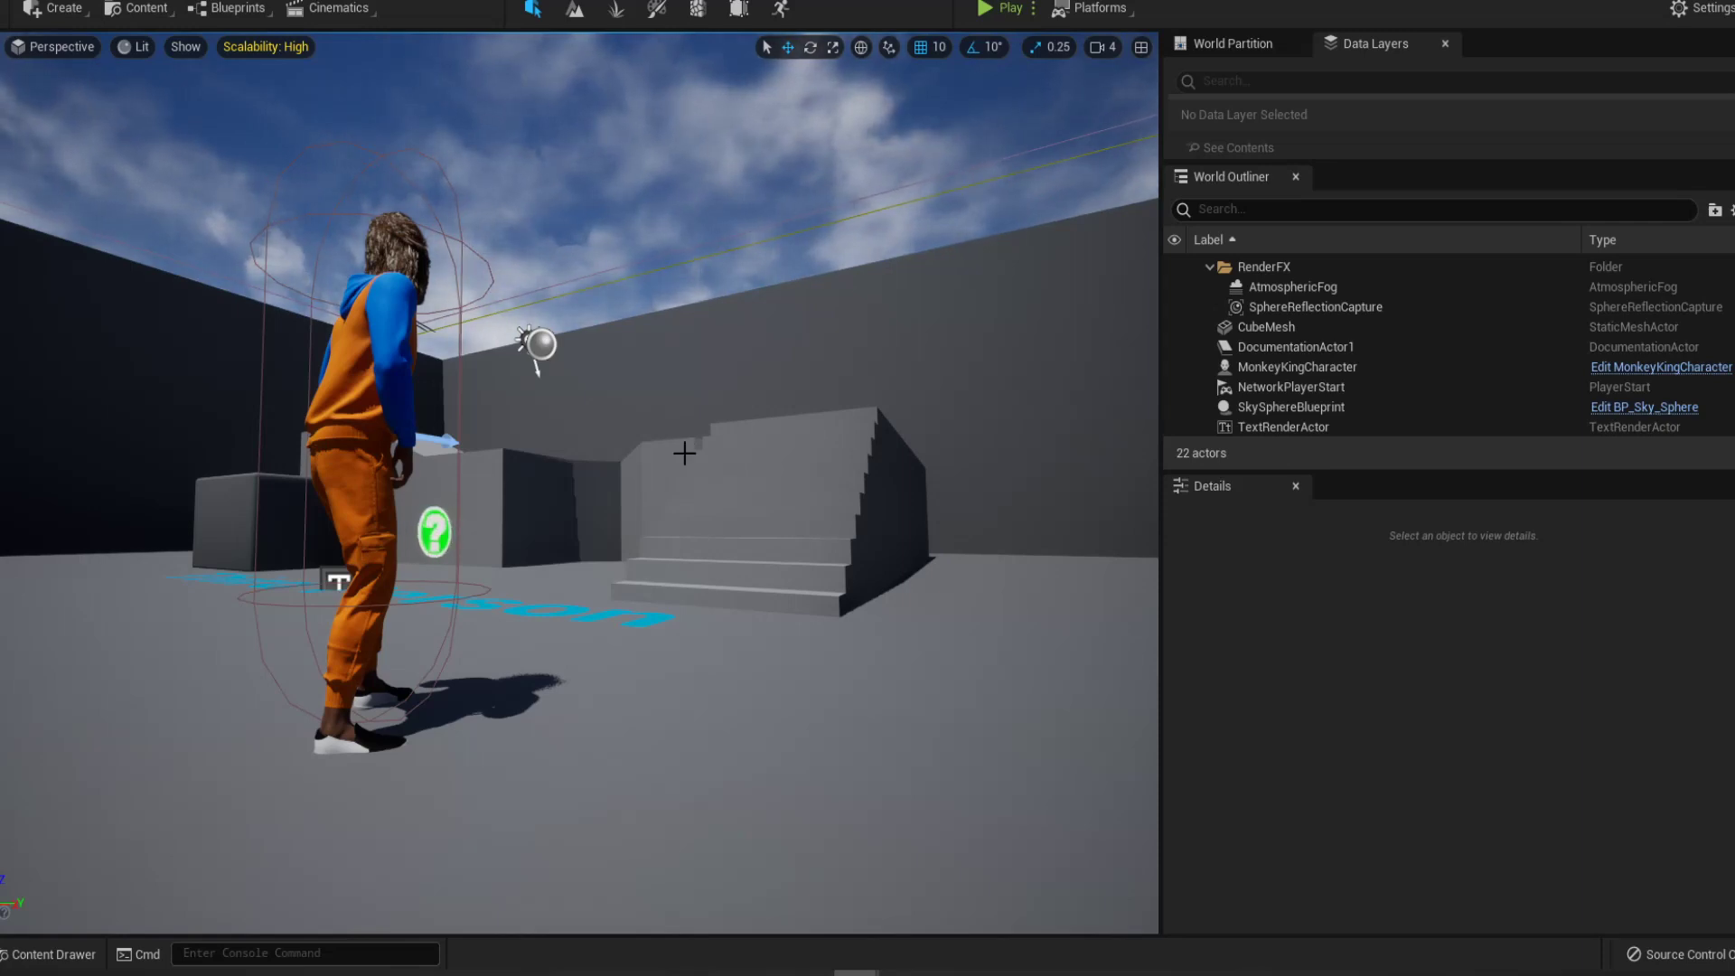
key(alt+Tab)
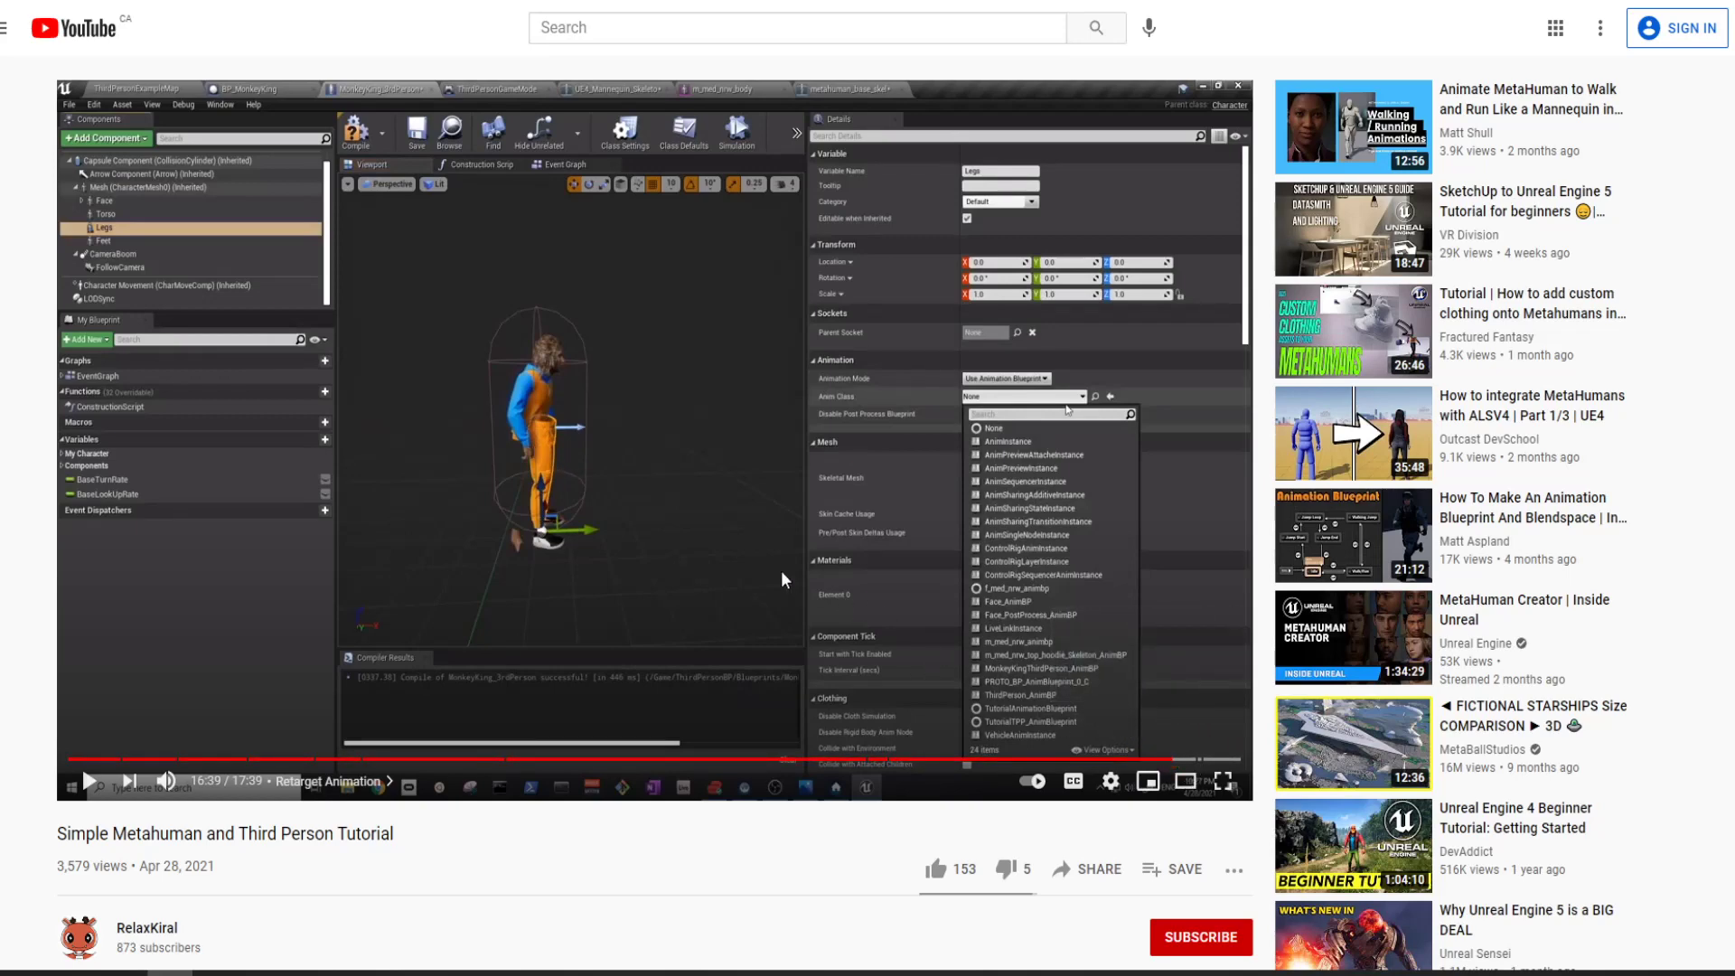
Read the video description and linked docs page, then scroll back up the tutorial
scroll(781, 572, down, 7)
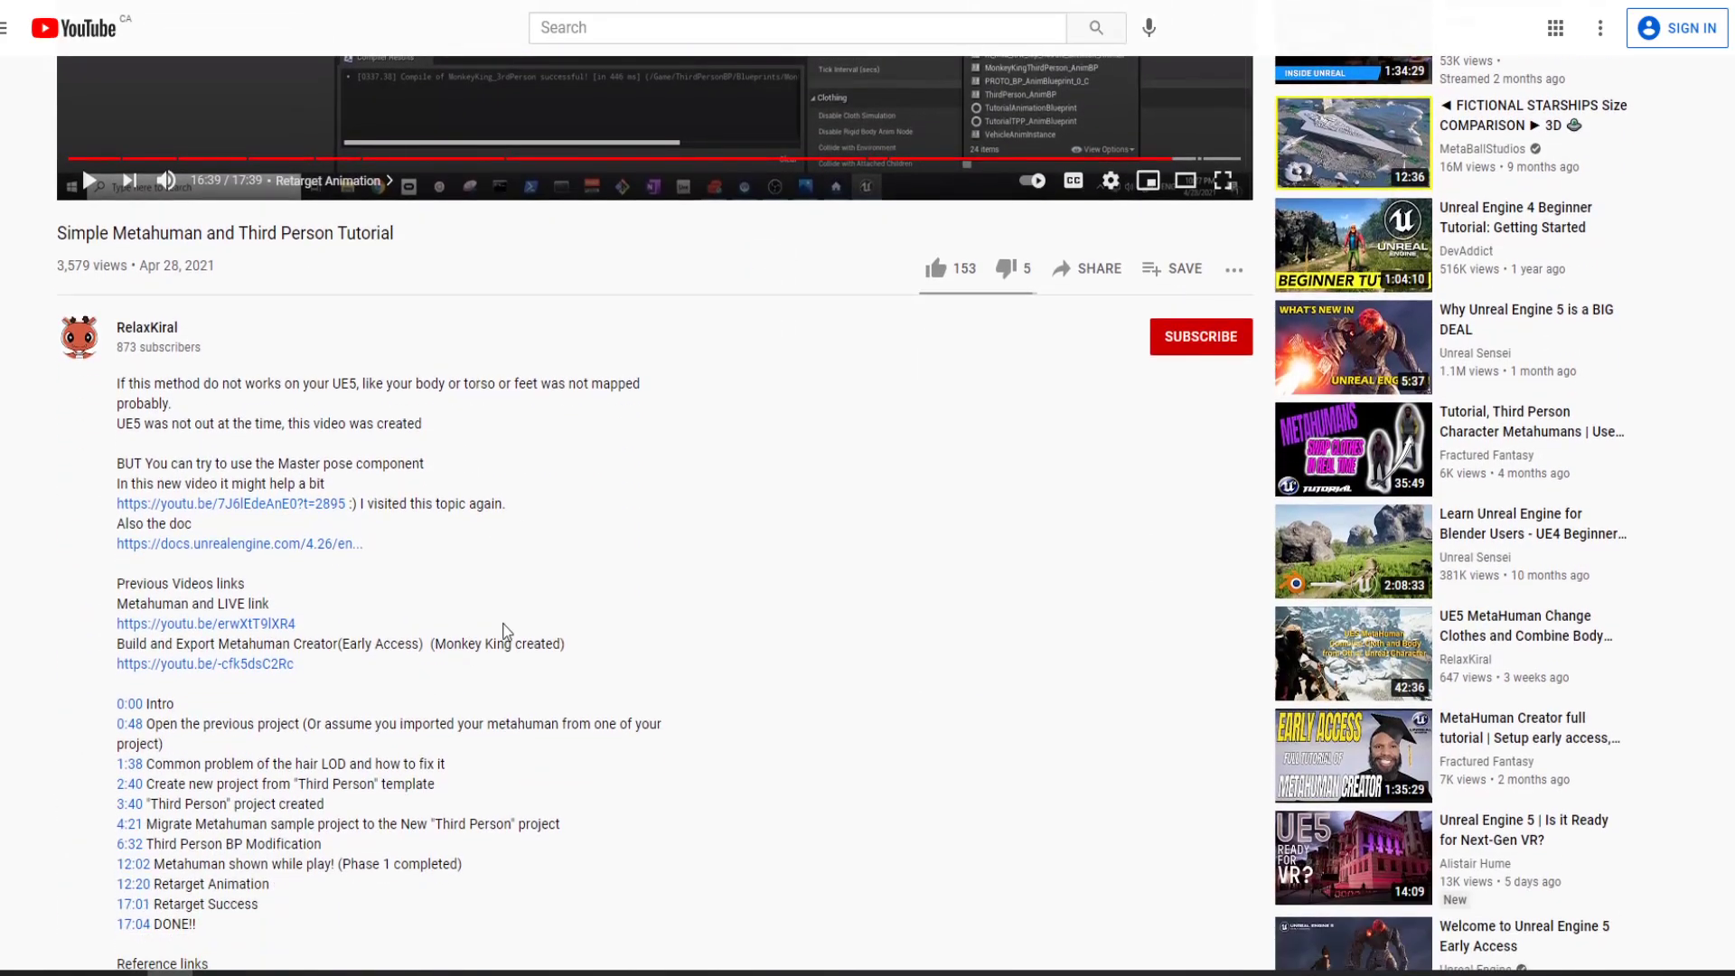
scroll(502, 633, down, 1)
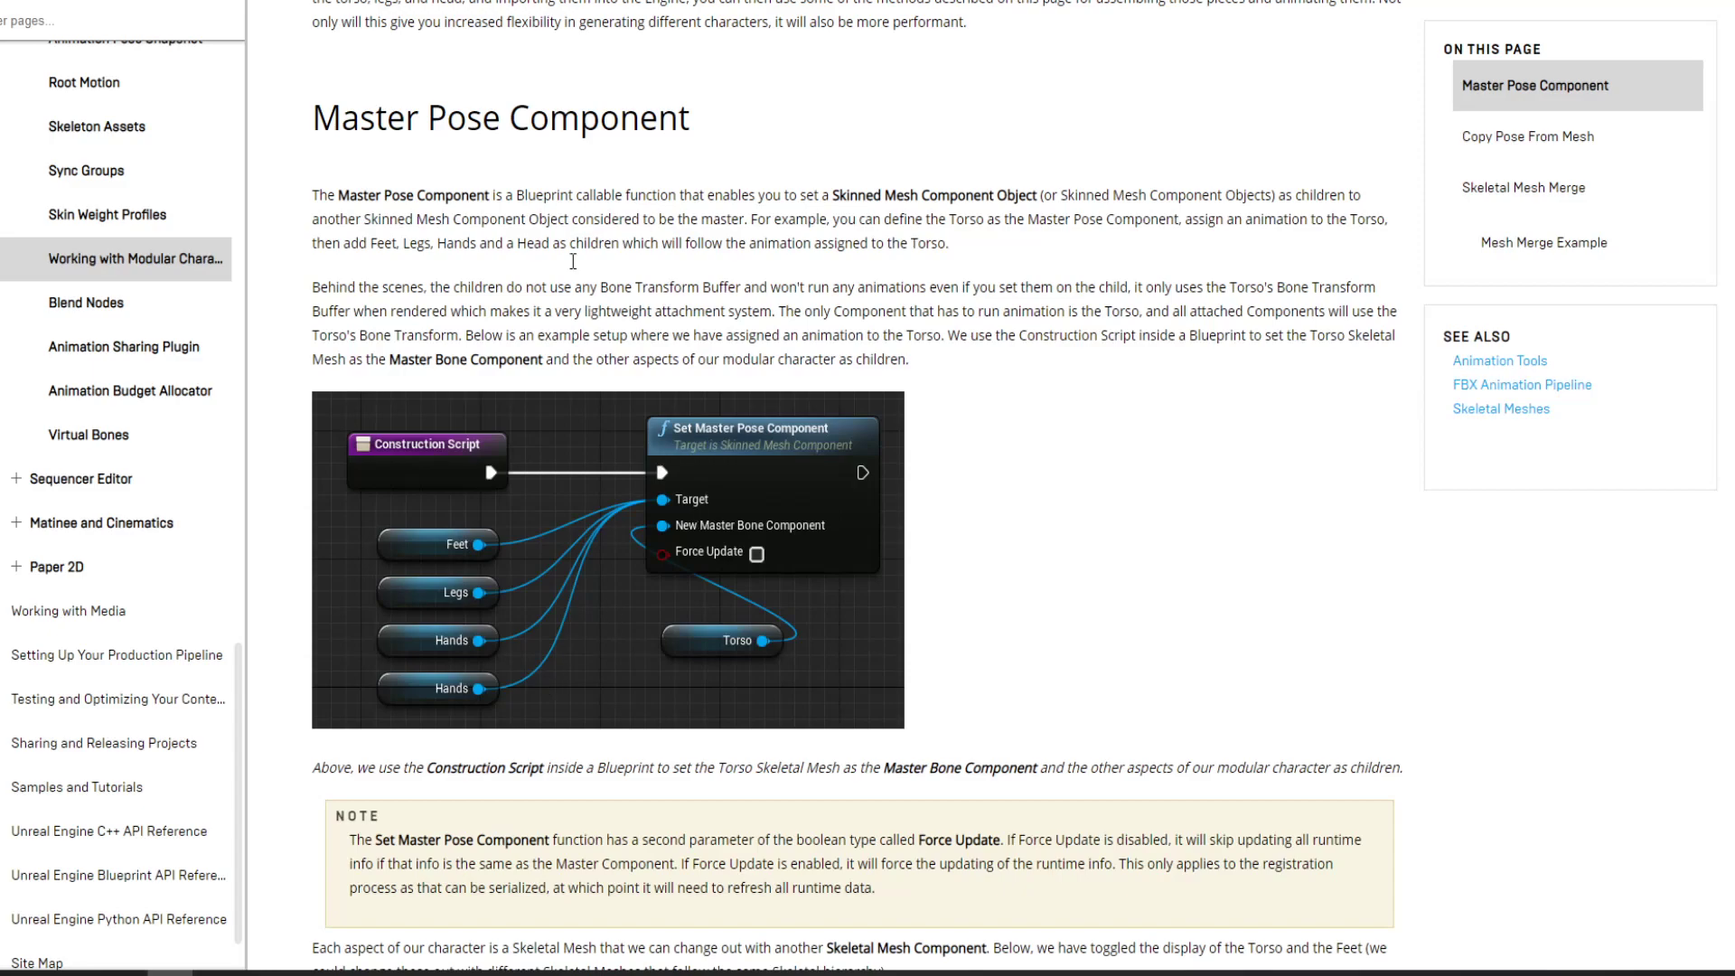
key(ctrl+Tab)
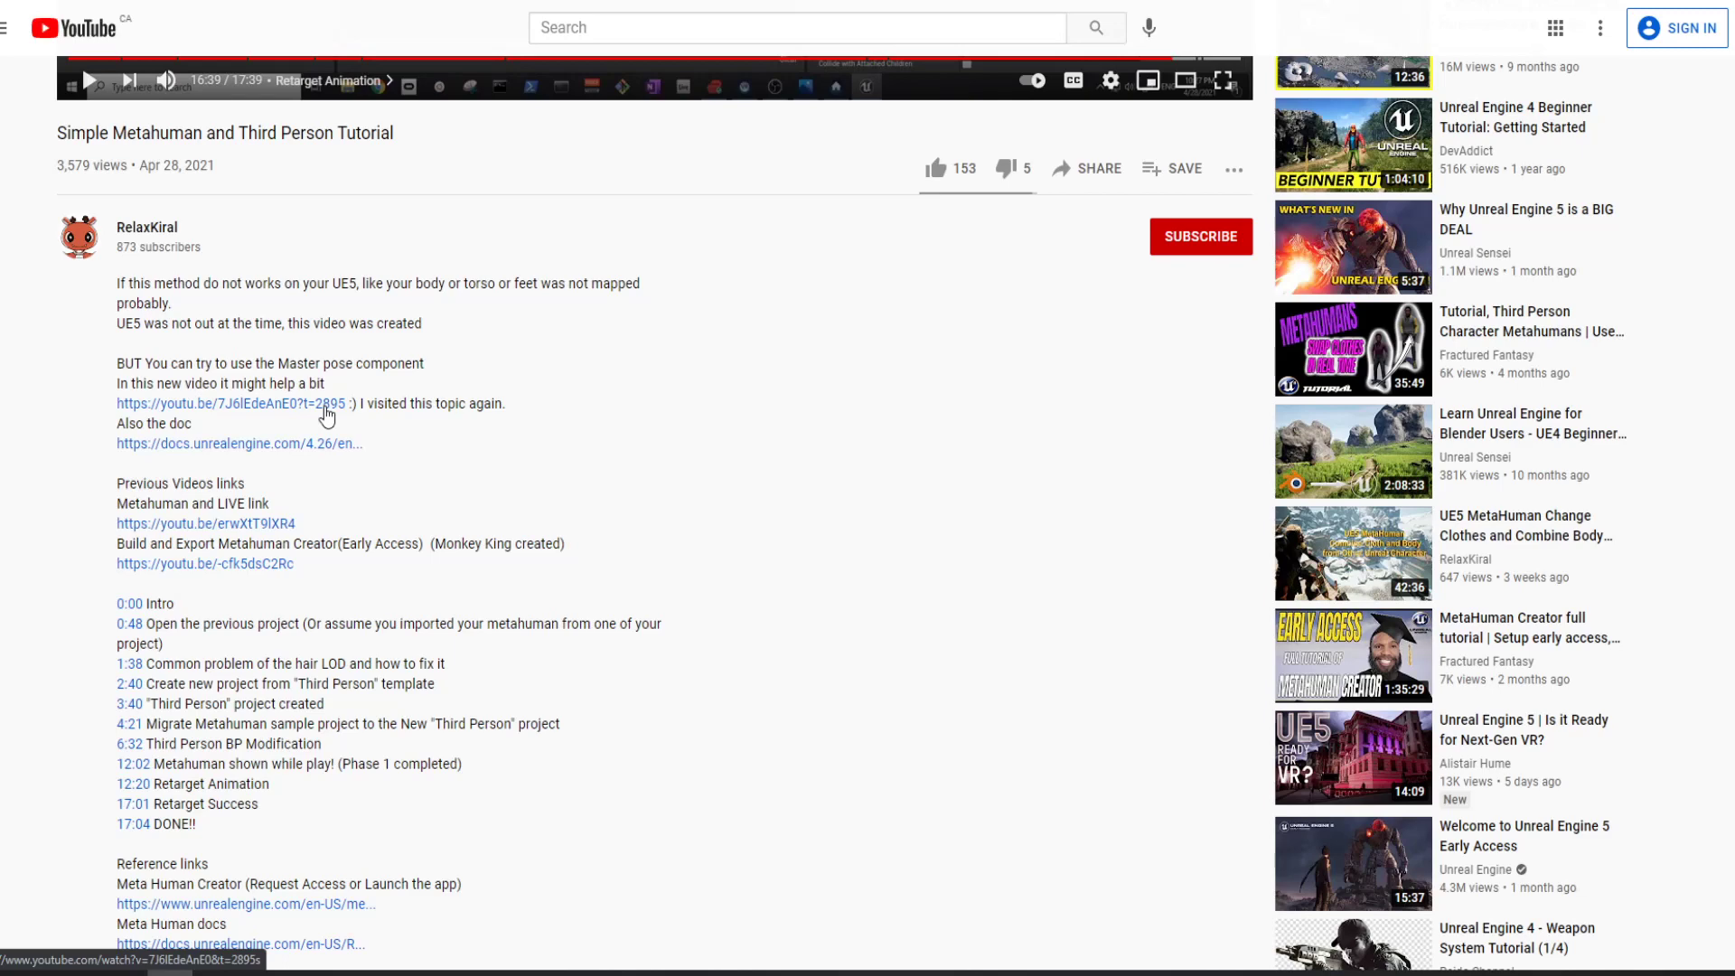
scroll(574, 457, up, 2)
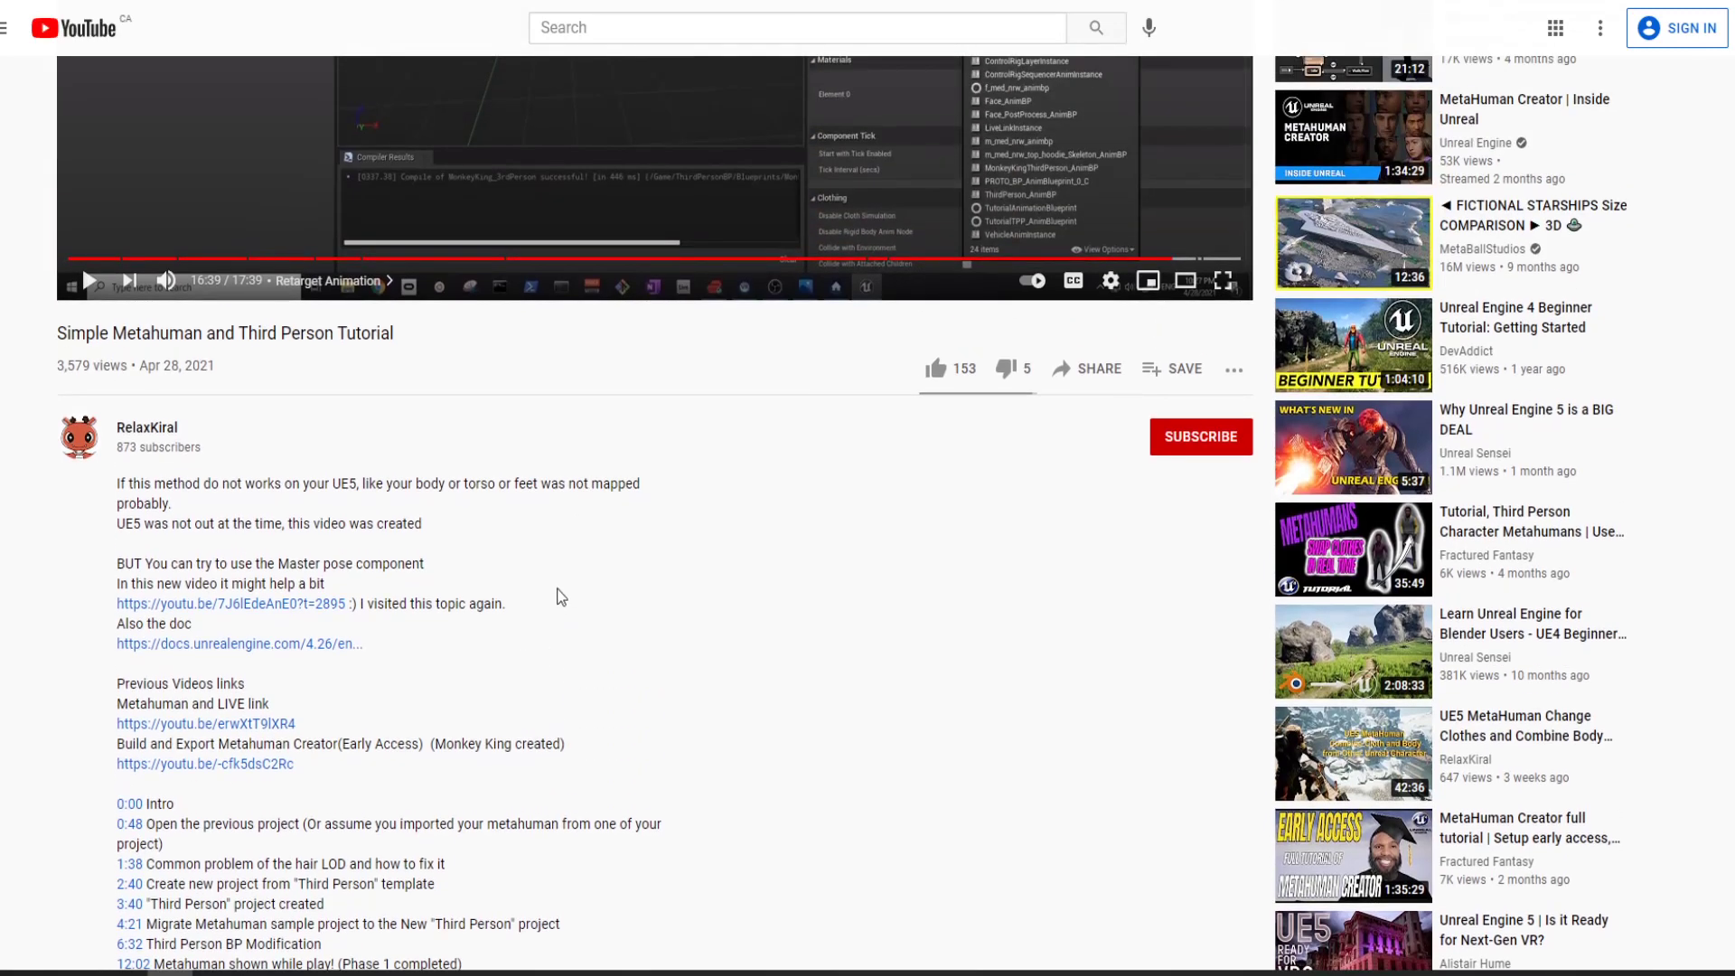
scroll(556, 598, up, 1)
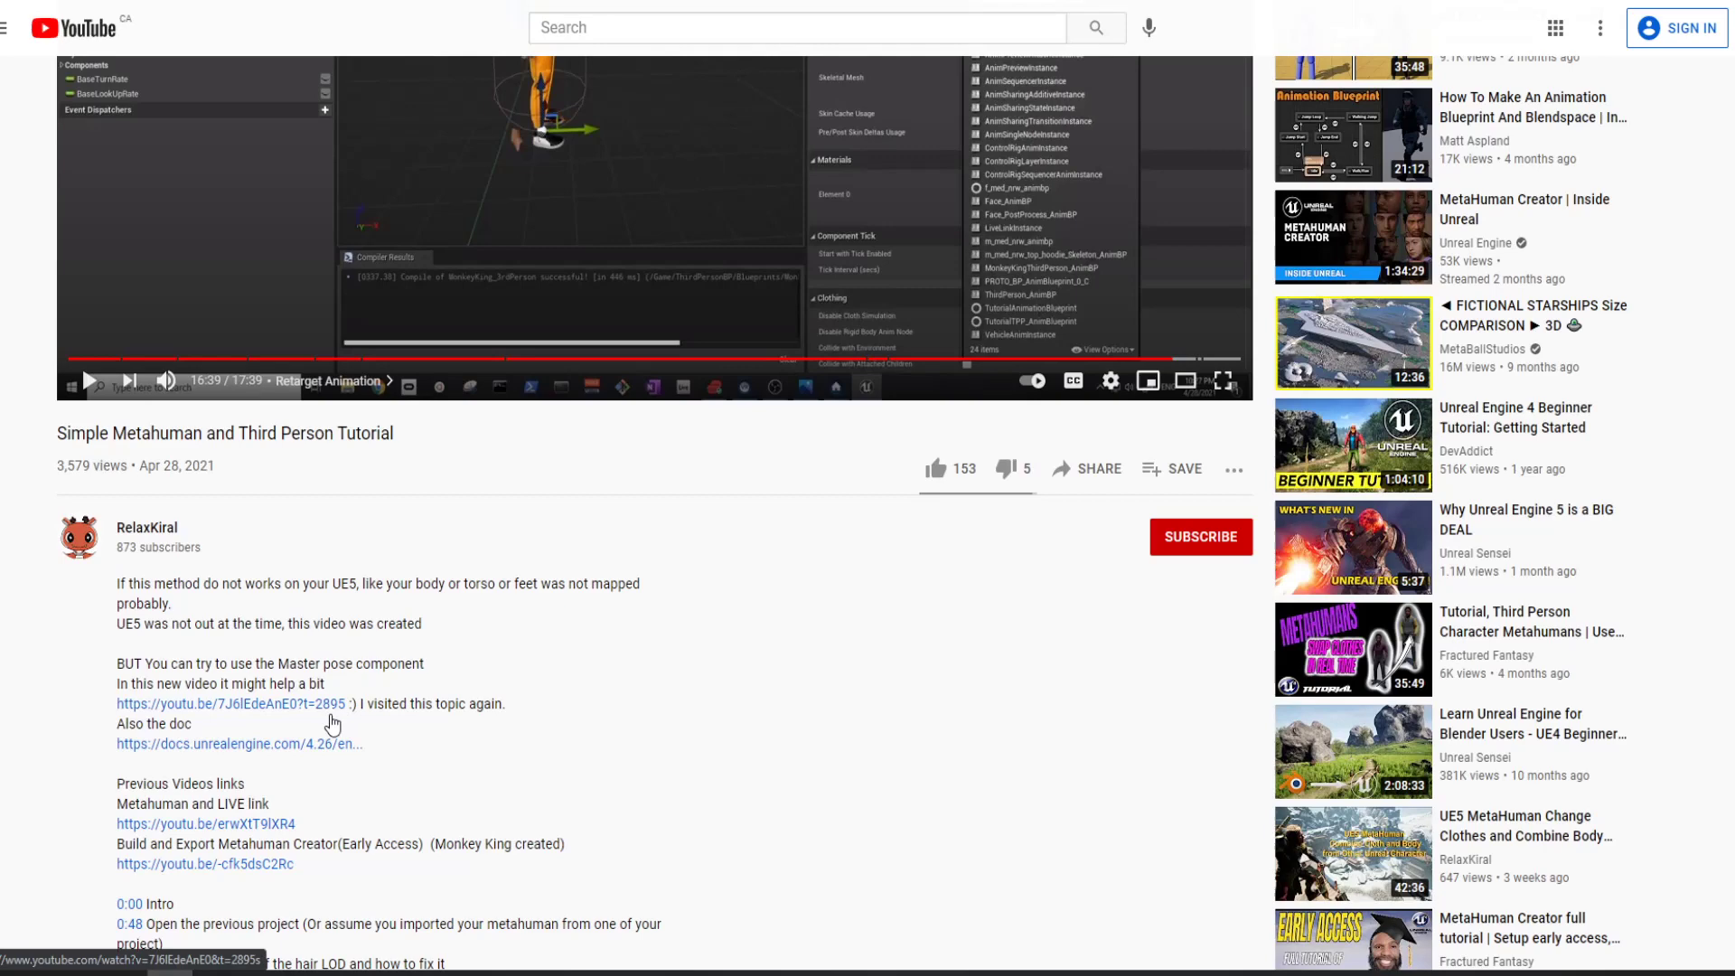
scroll(513, 643, up, 2)
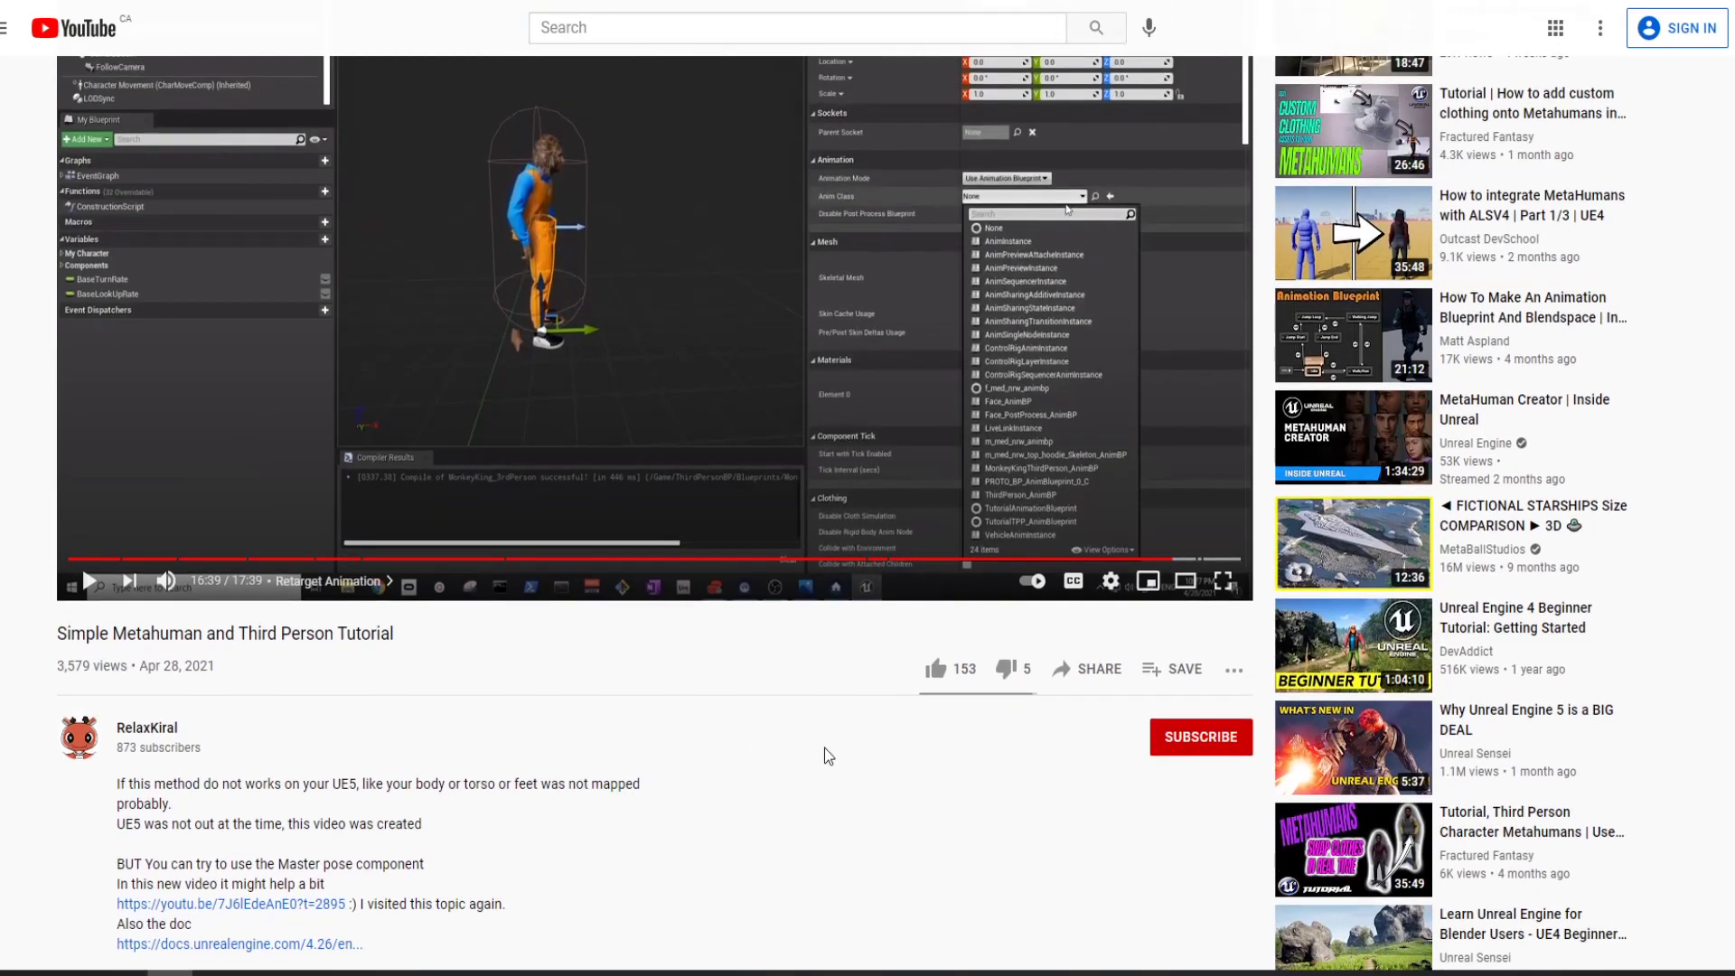
scroll(824, 746, up, 2)
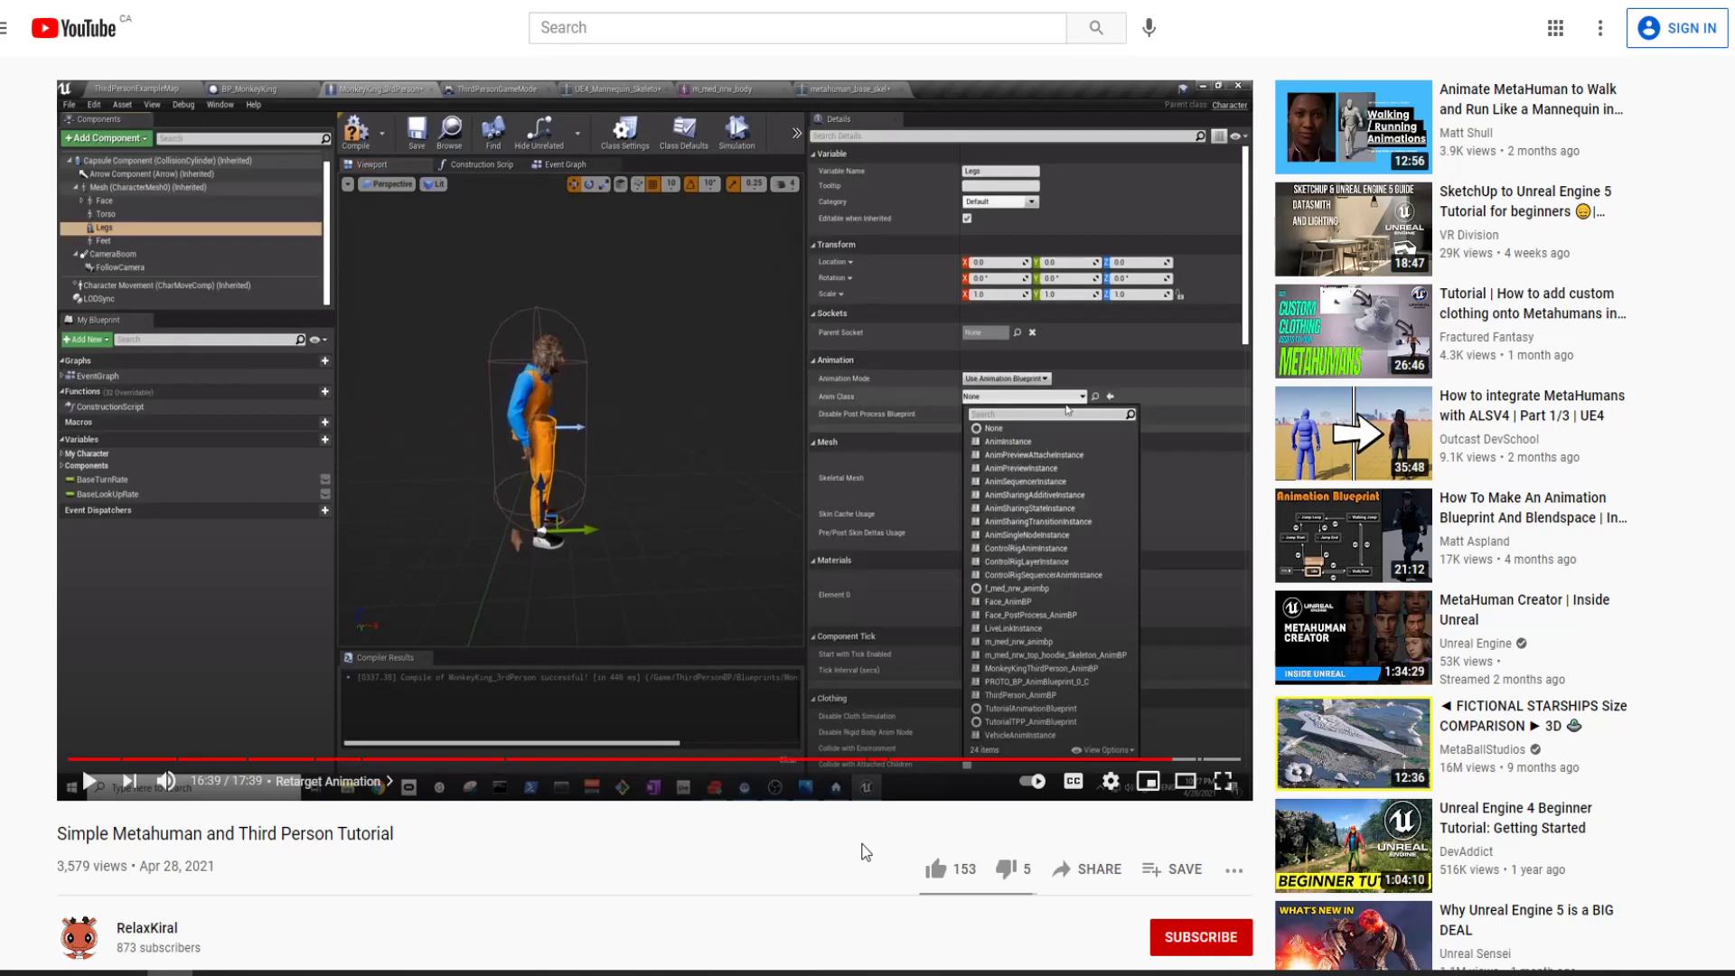
scroll(428, 664, down, 9)
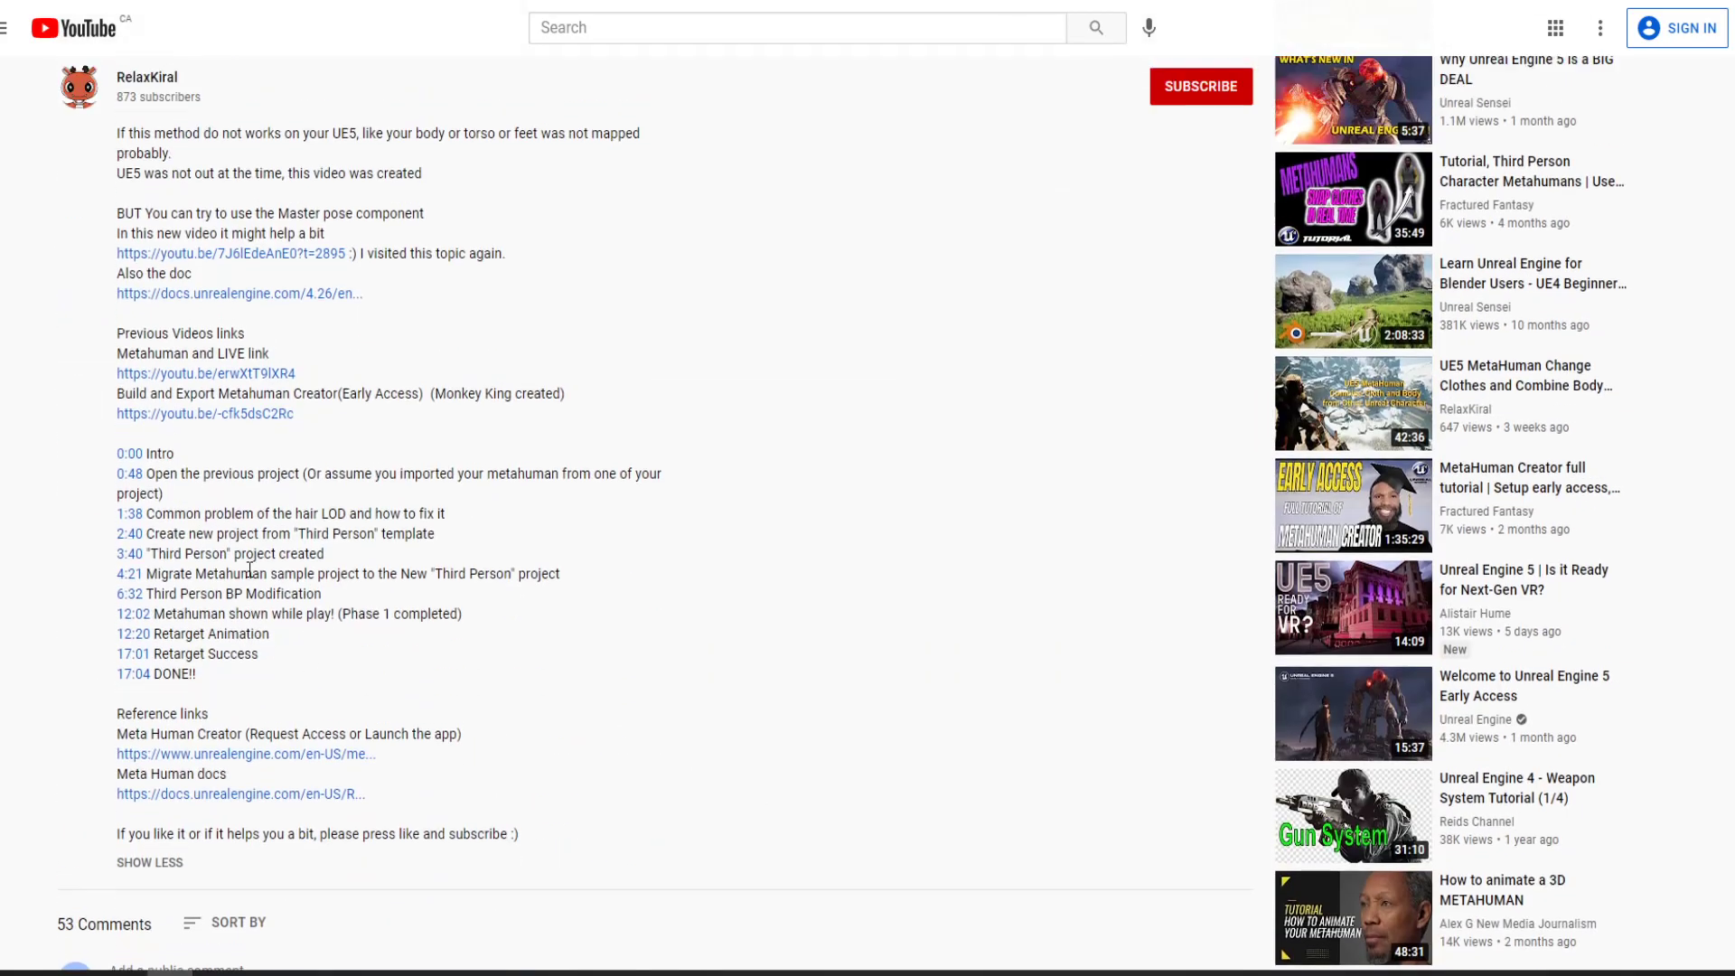
scroll(250, 569, up, 1)
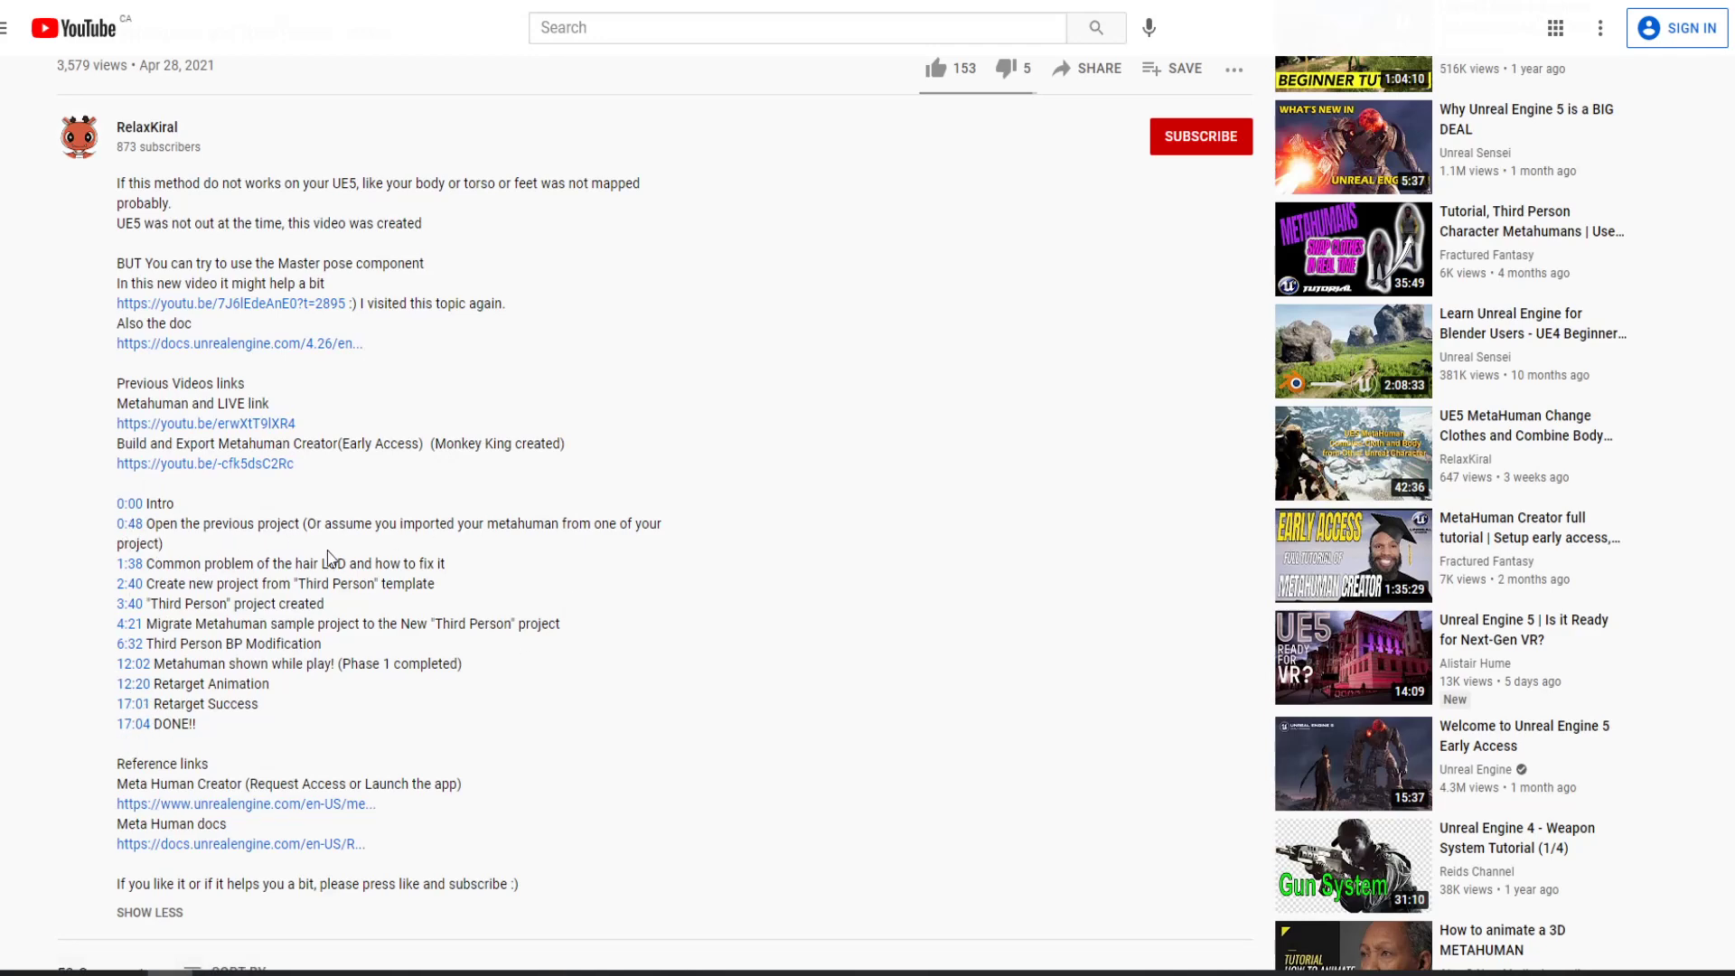
scroll(759, 593, up, 9)
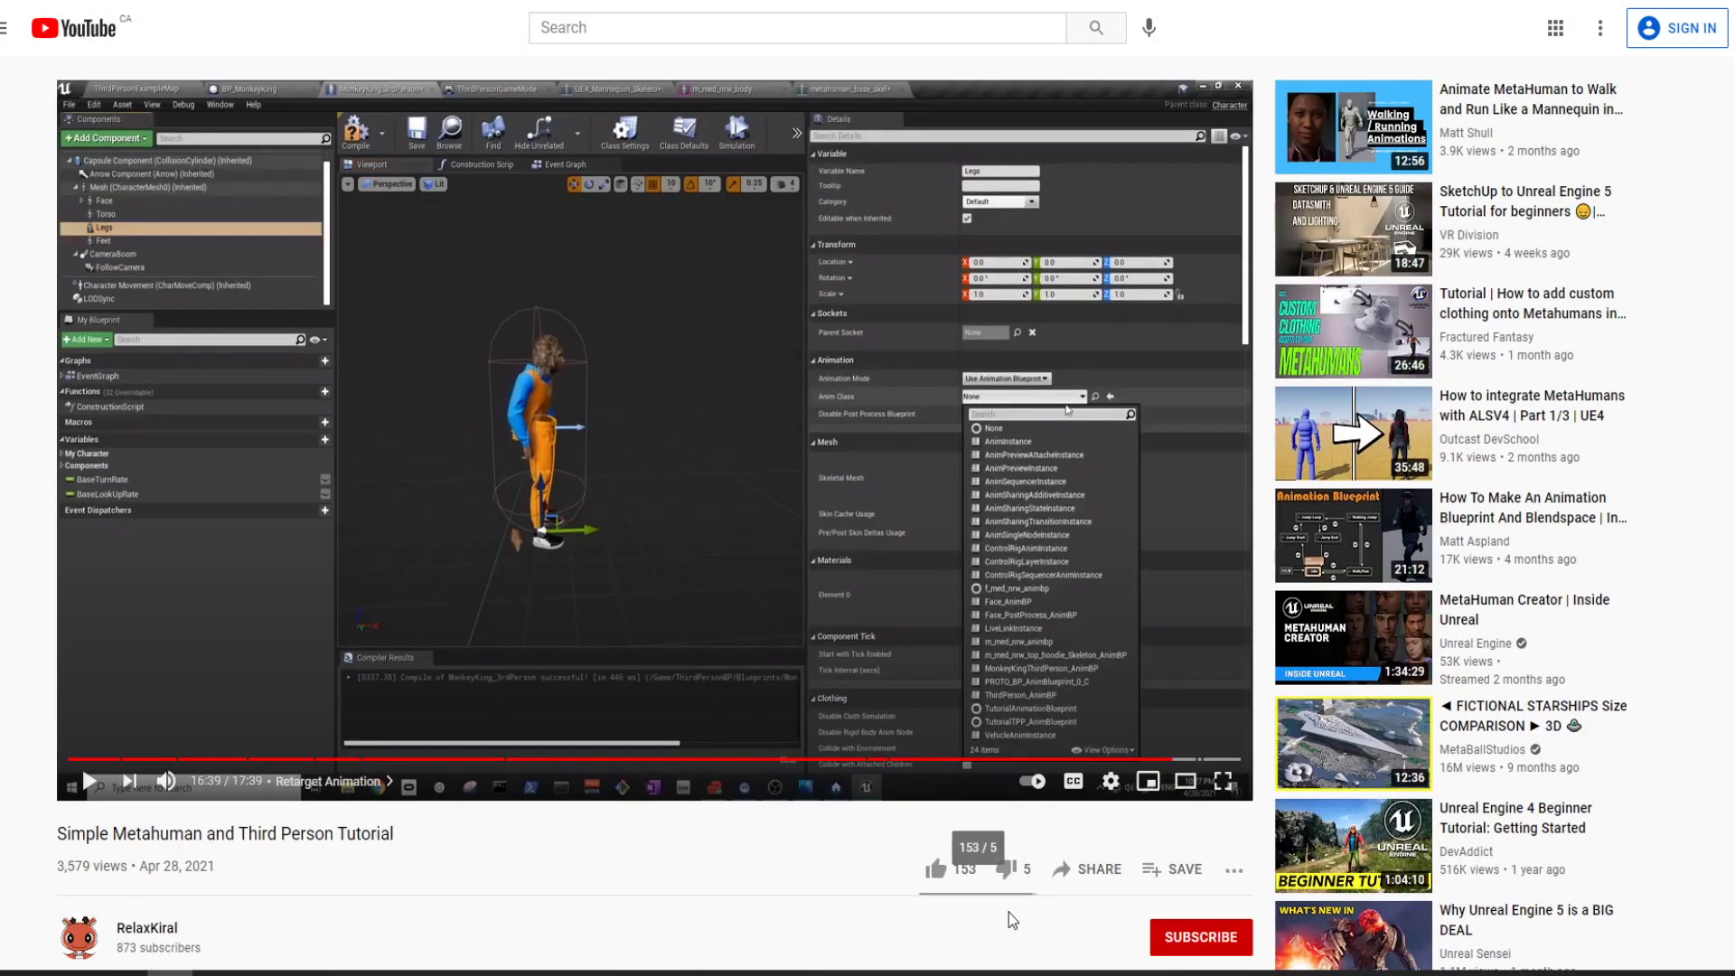
Bring the Project Browser forward, nudge it slightly left, and minimize it
mouse_move(855, 974)
click(1120, 890)
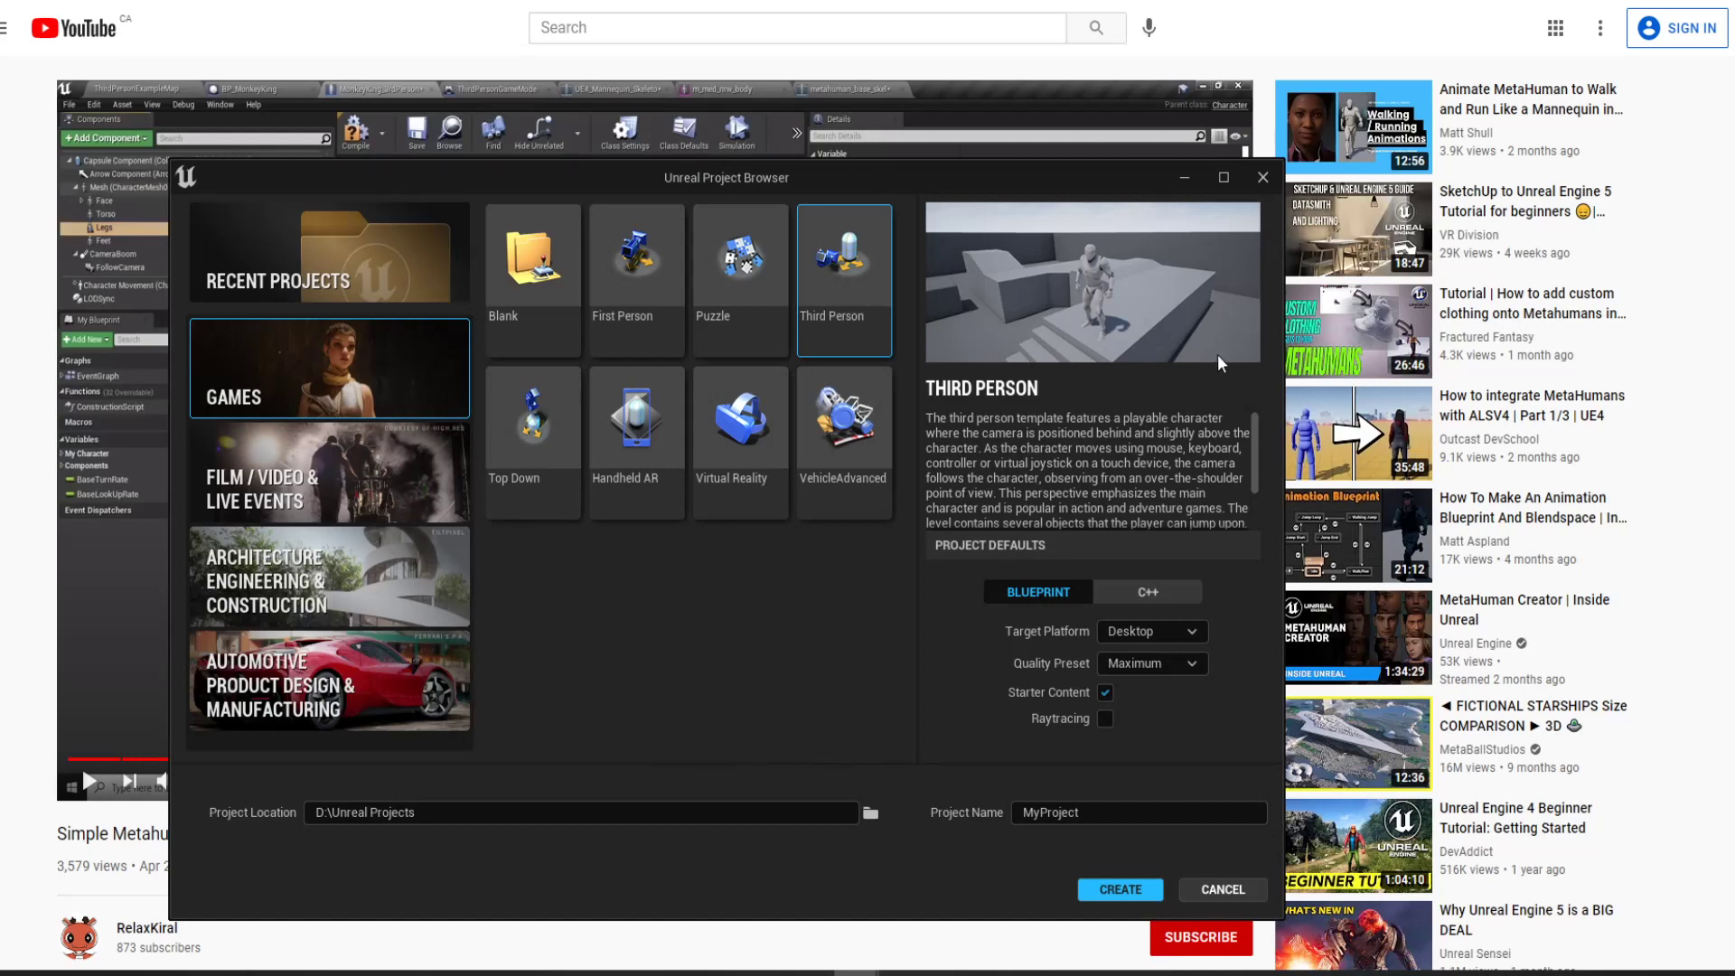
drag(951, 175, 923, 173)
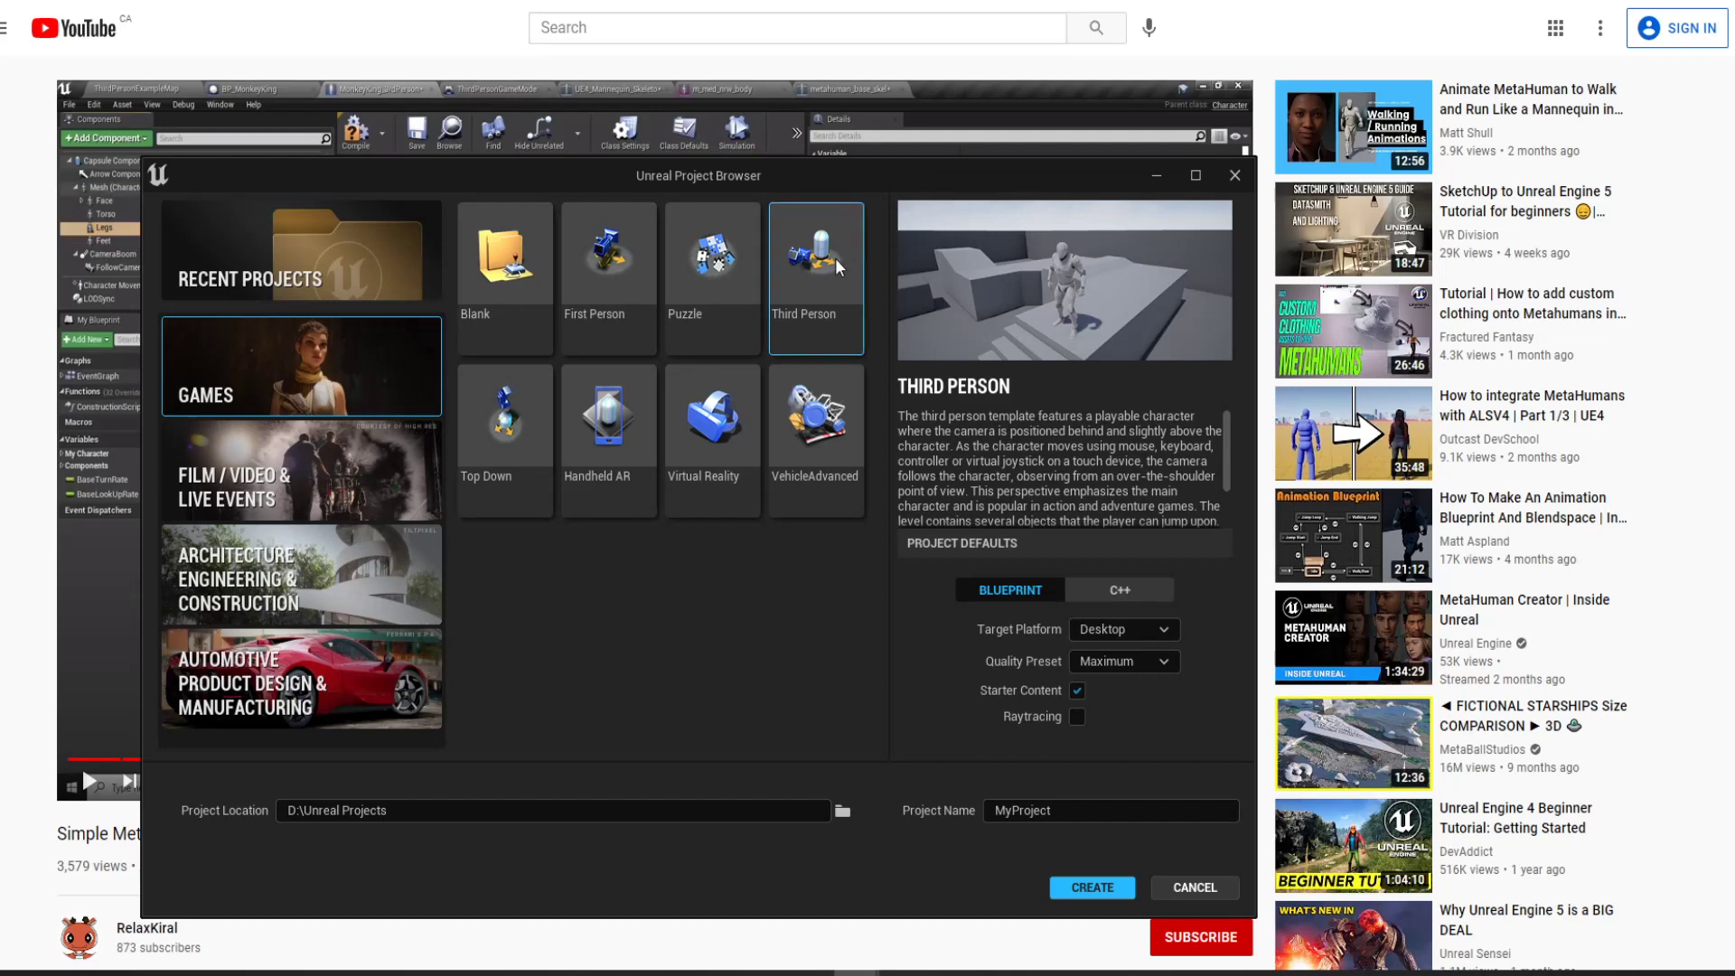
click(1157, 179)
Open Quixel Bridge from the level editor, view the MonkeyKing MetaHuman, then minimize Bridge
mouse_move(855, 973)
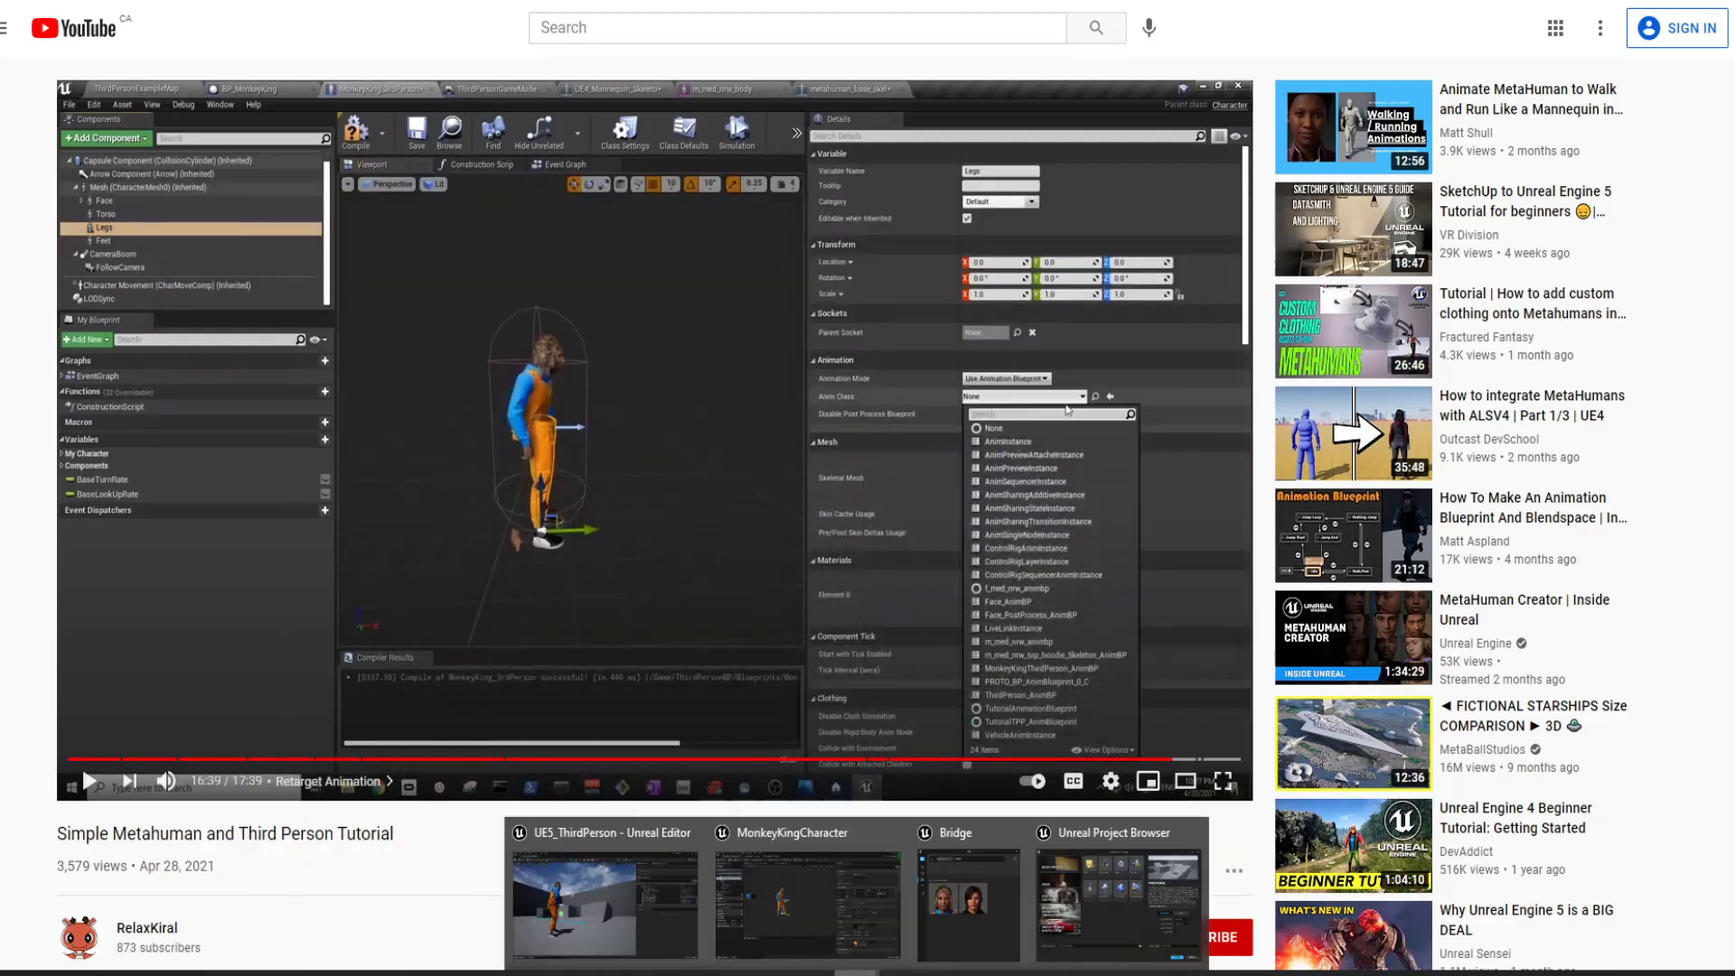
click(629, 915)
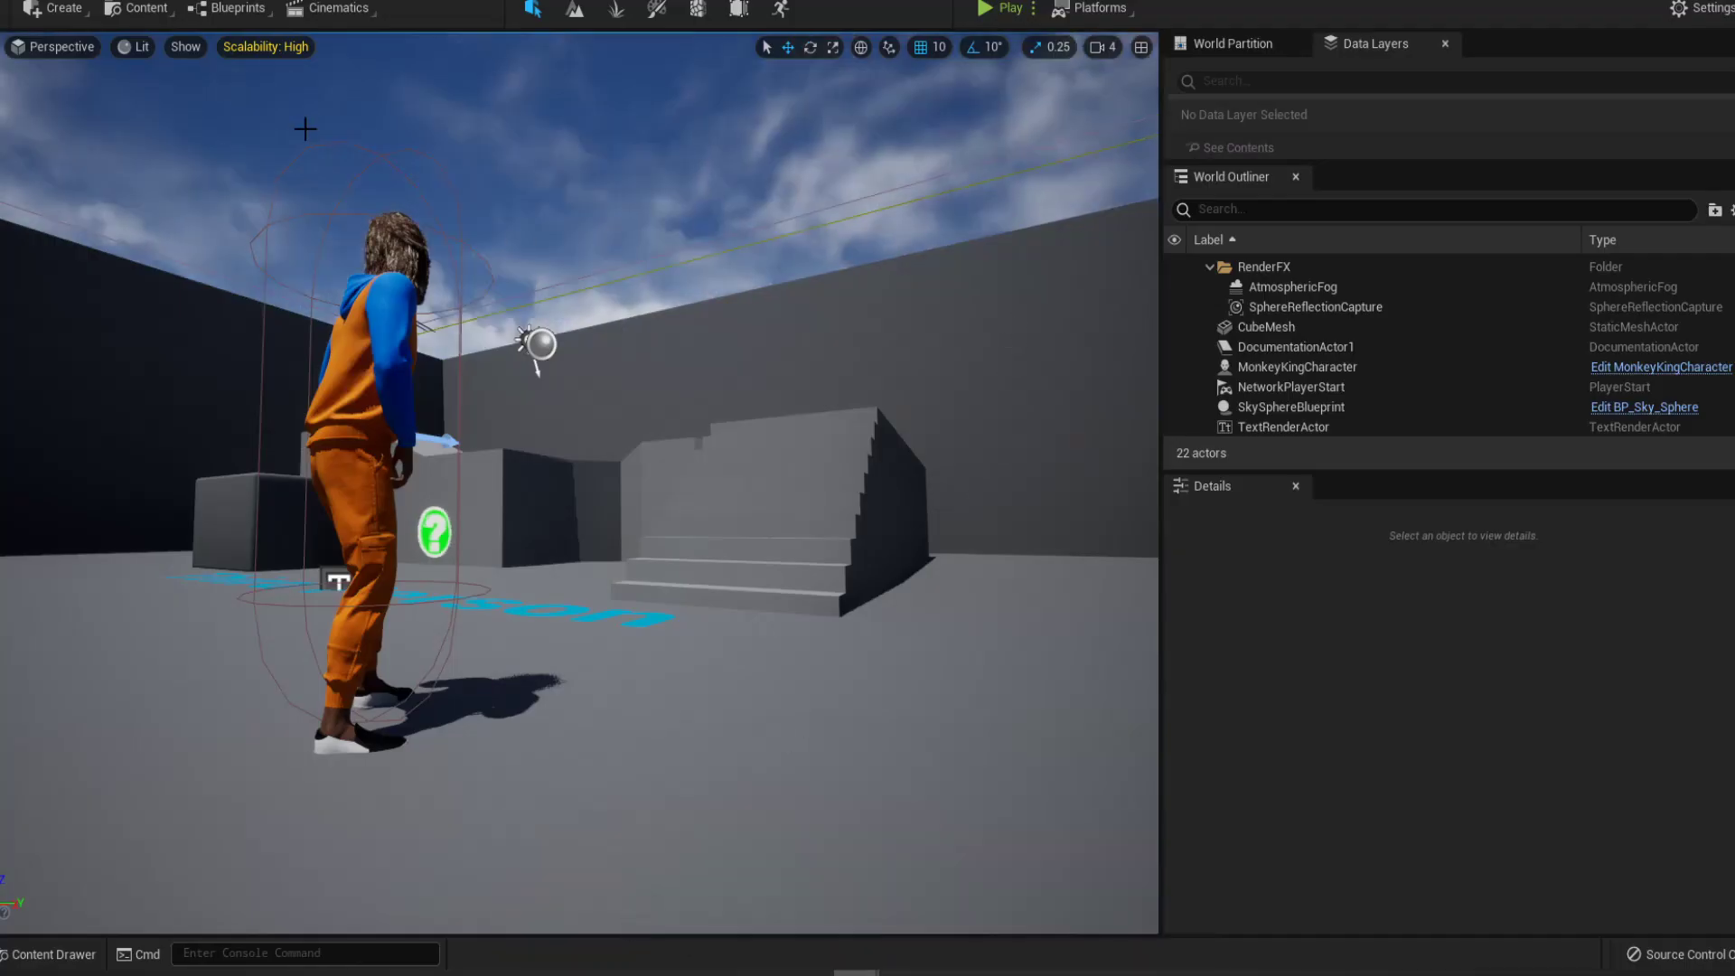
click(138, 8)
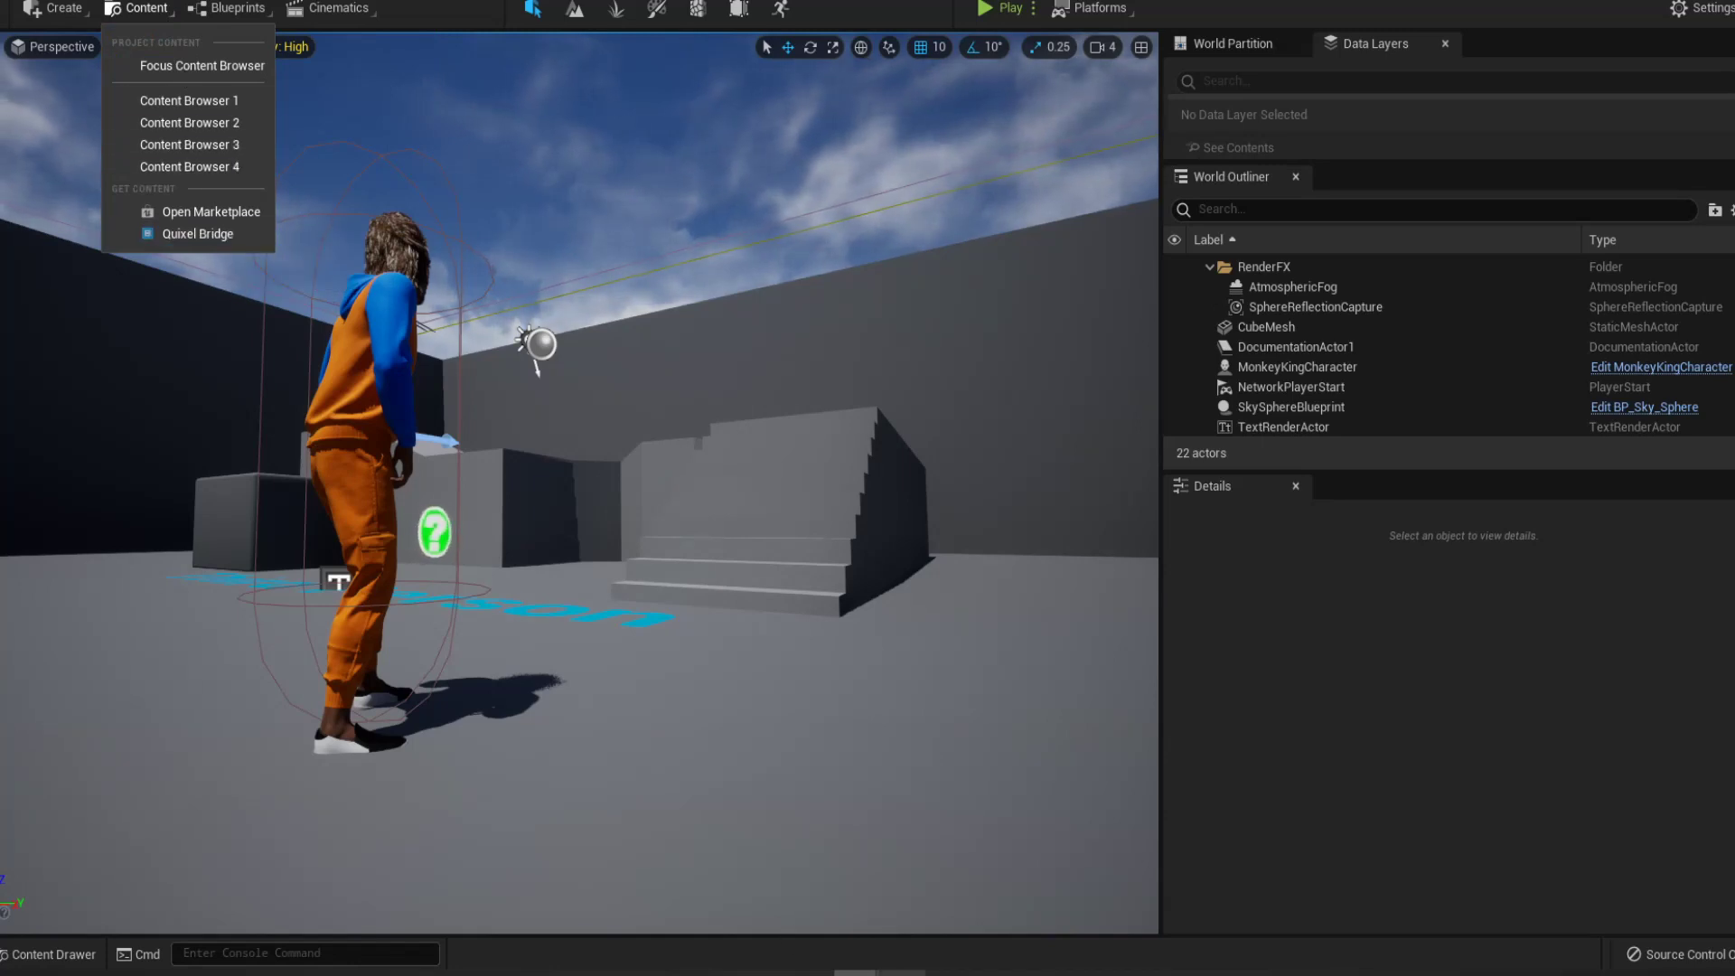
click(855, 974)
click(989, 931)
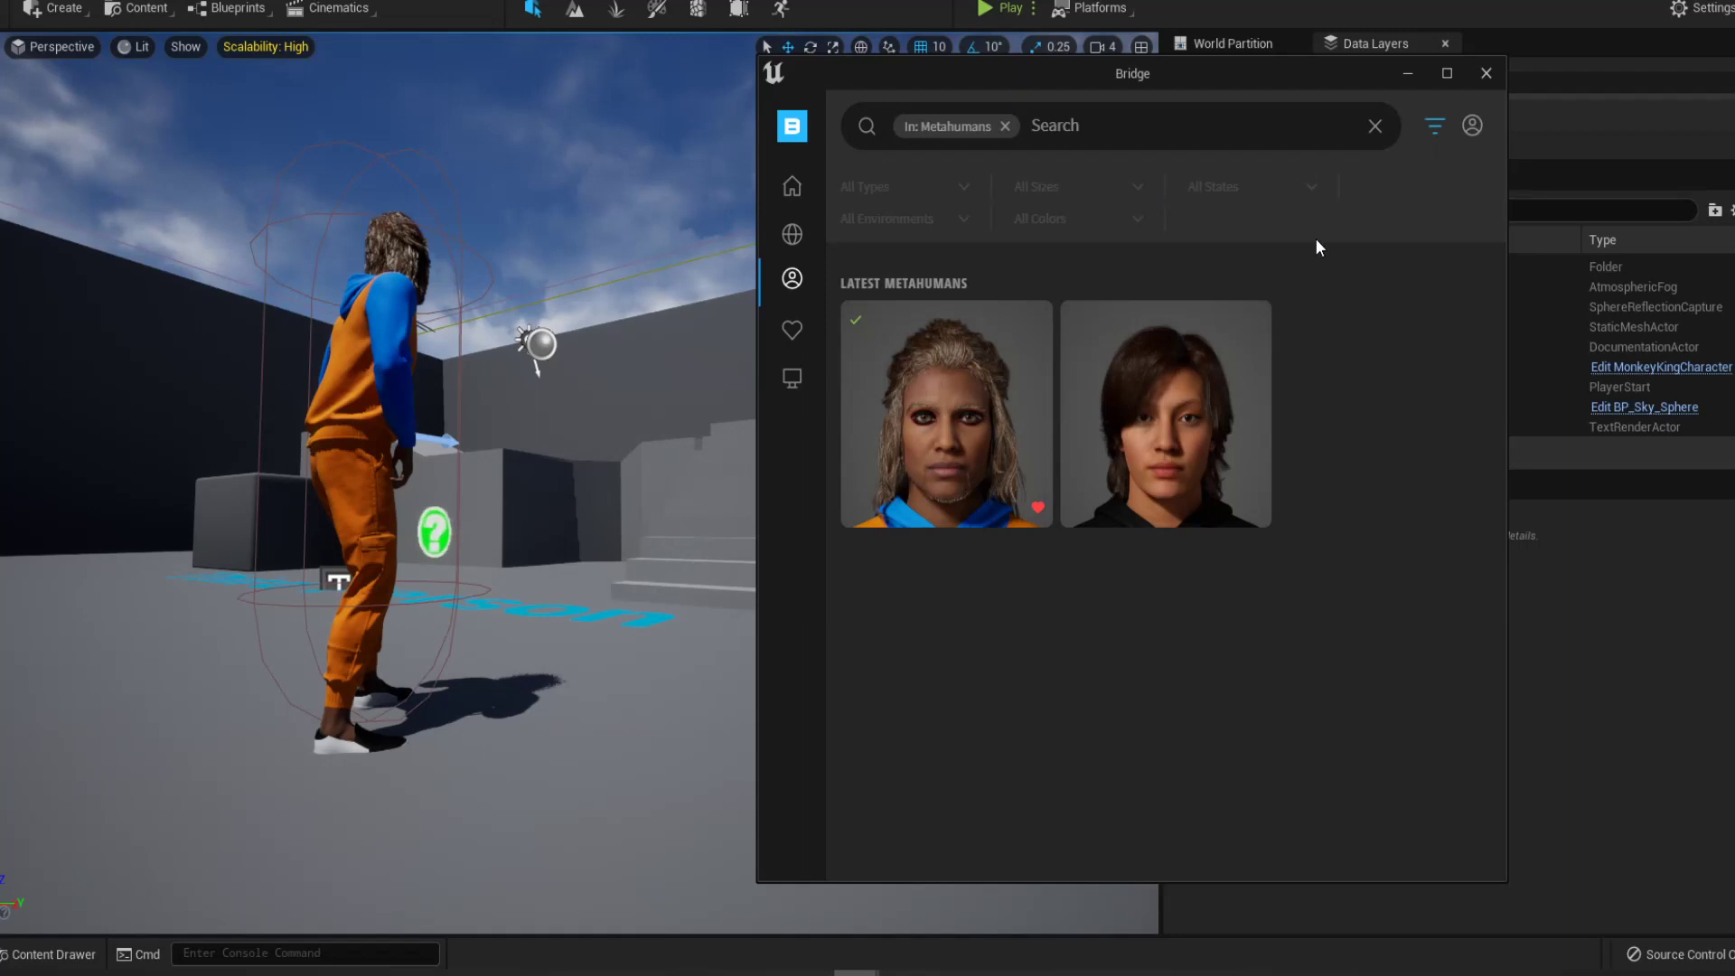
click(974, 379)
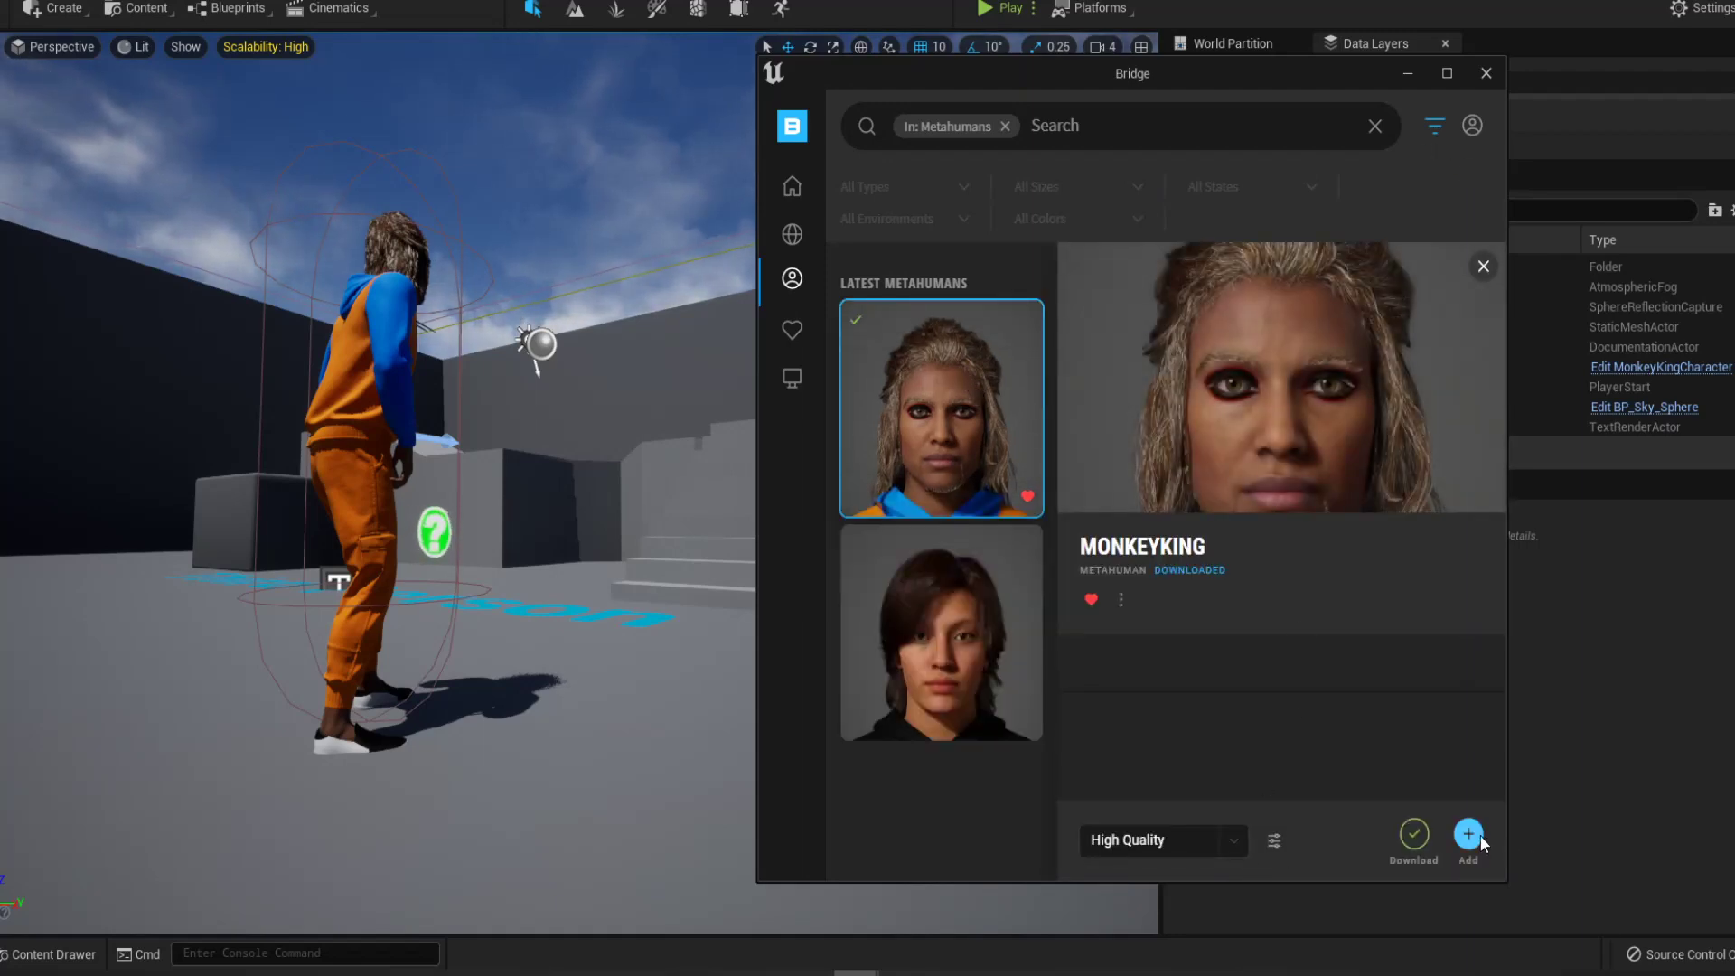
click(1409, 74)
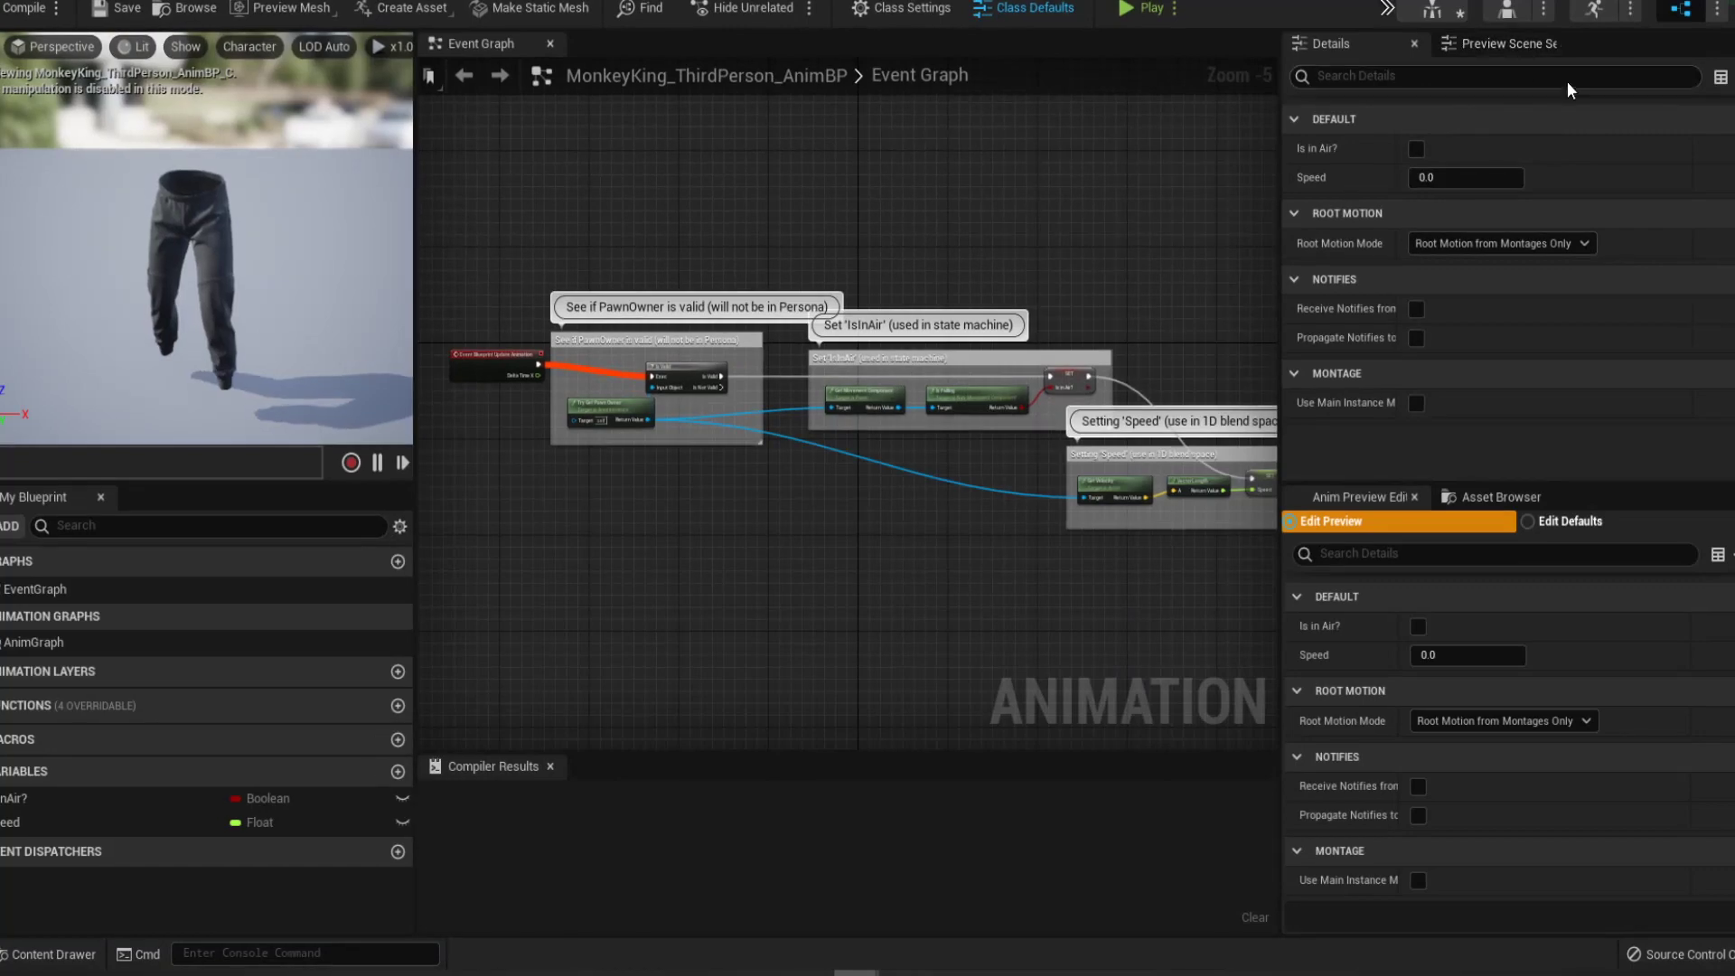
Switch to the metahuman_base_skel skeleton tree and enable Show Retargeting Options
click(1446, 14)
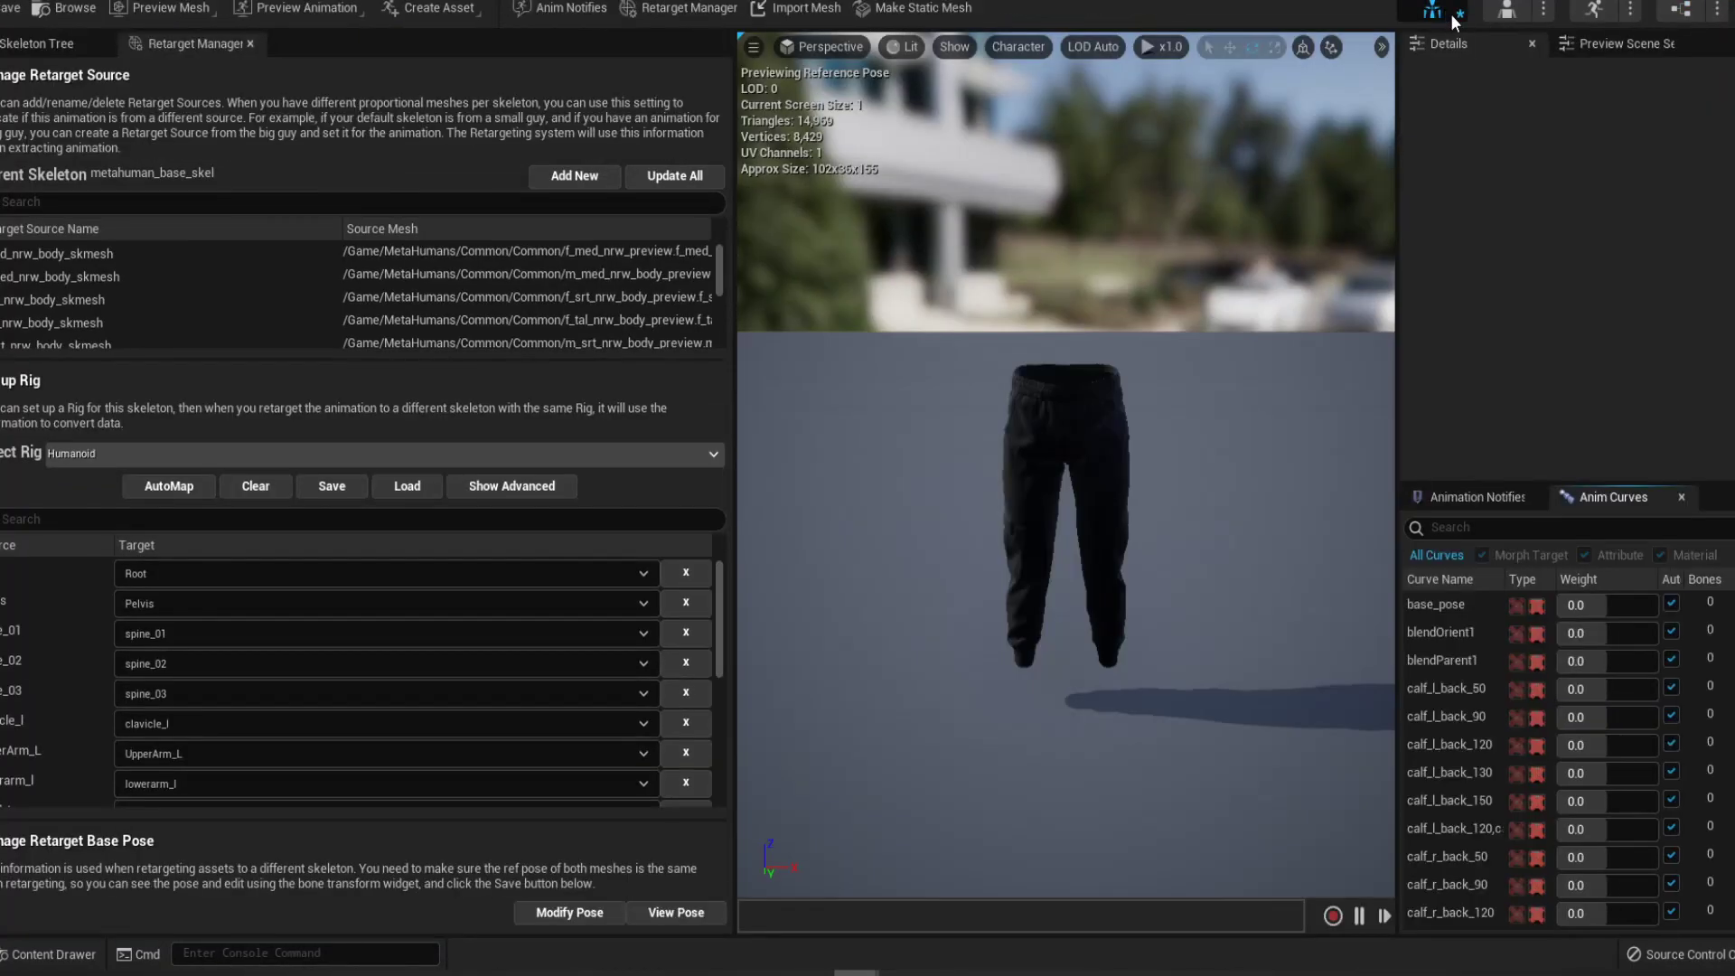
click(64, 38)
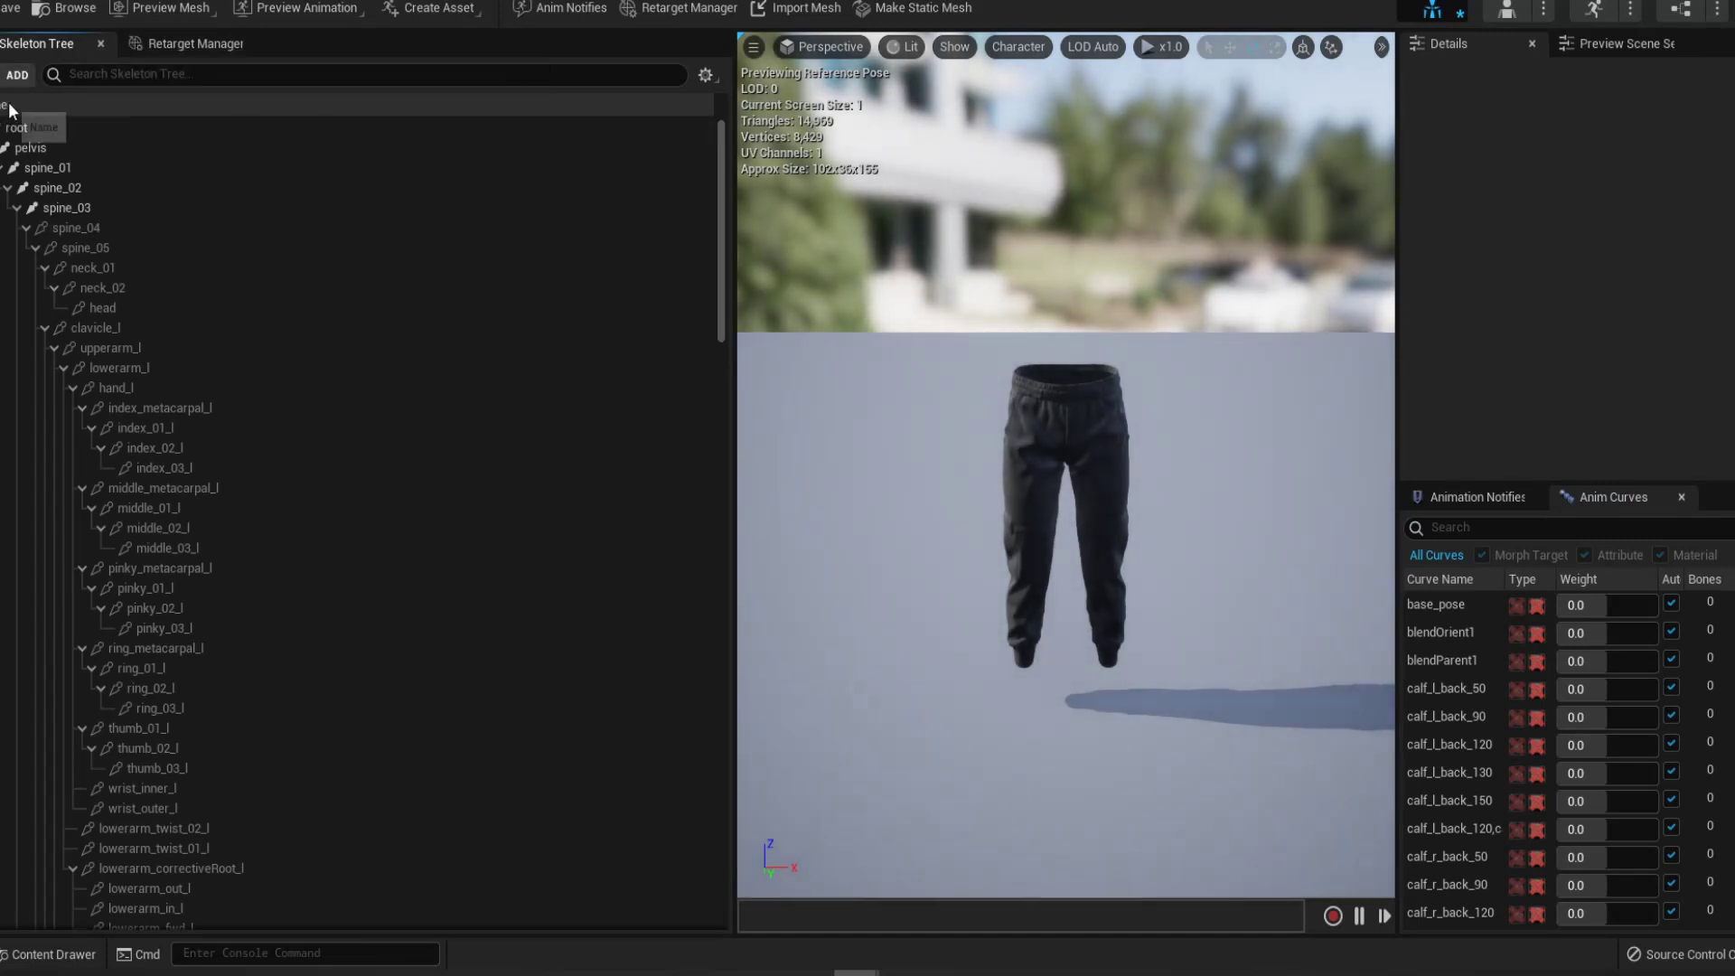
click(706, 74)
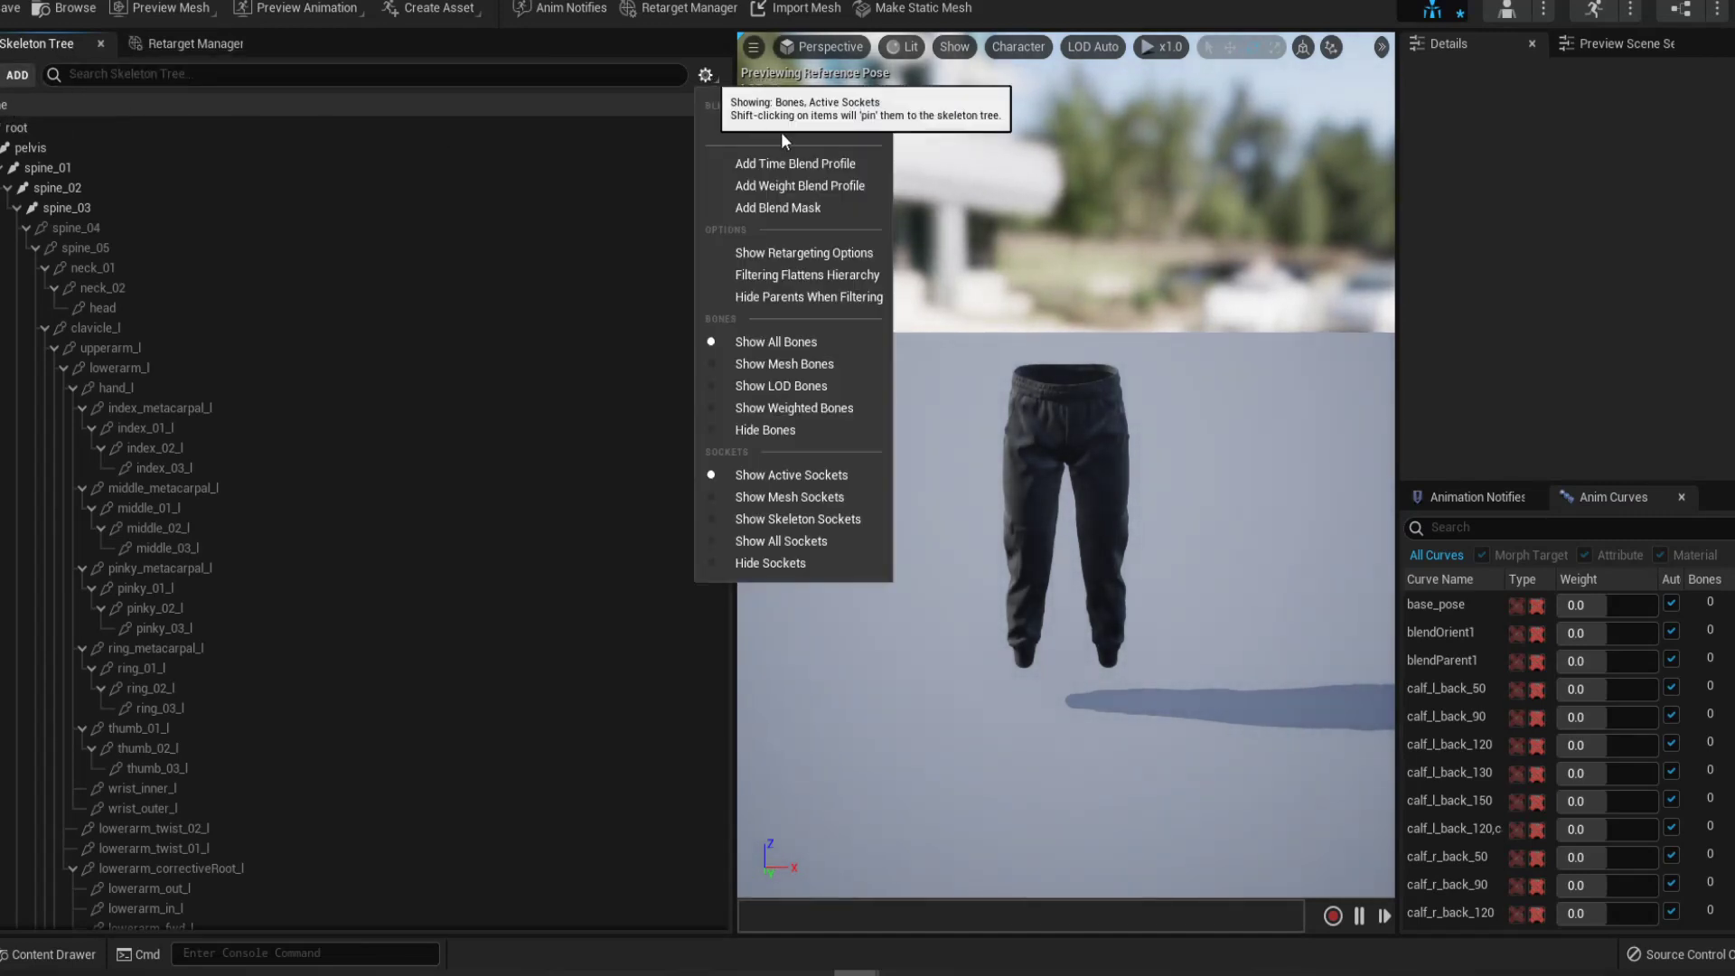
click(779, 257)
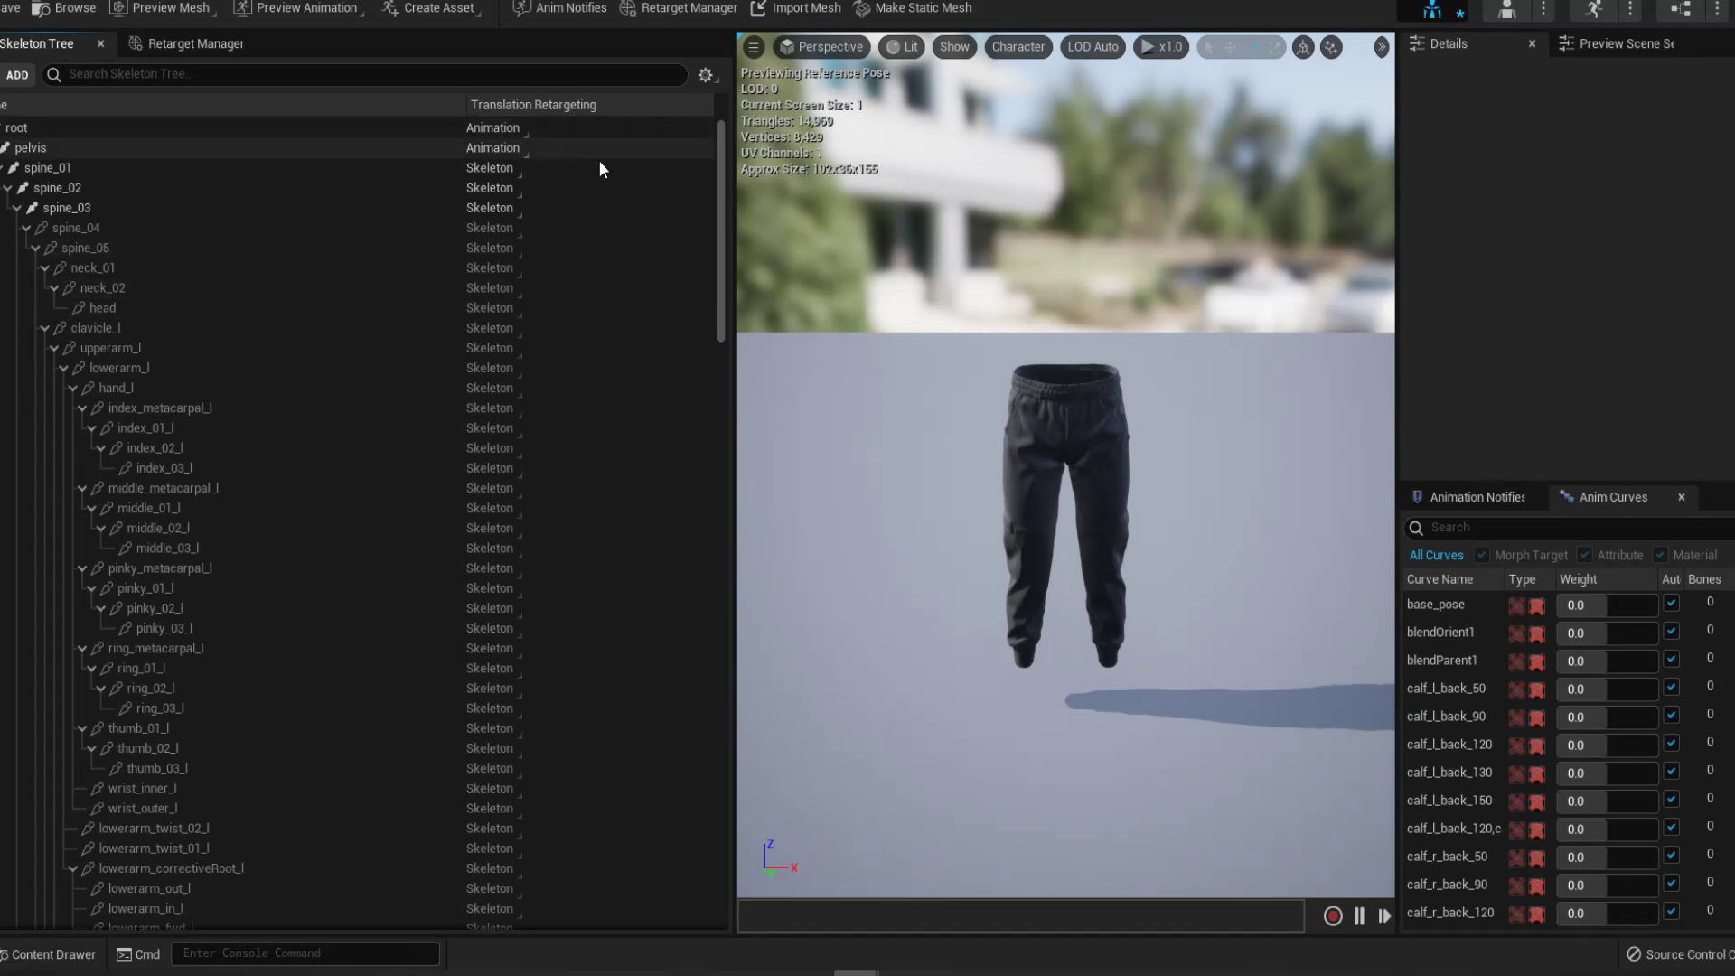
Check root and pelvis use Animation translation retargeting, then return to the Retarget Manager
scroll(636, 200, down, 6)
scroll(637, 200, down, 20)
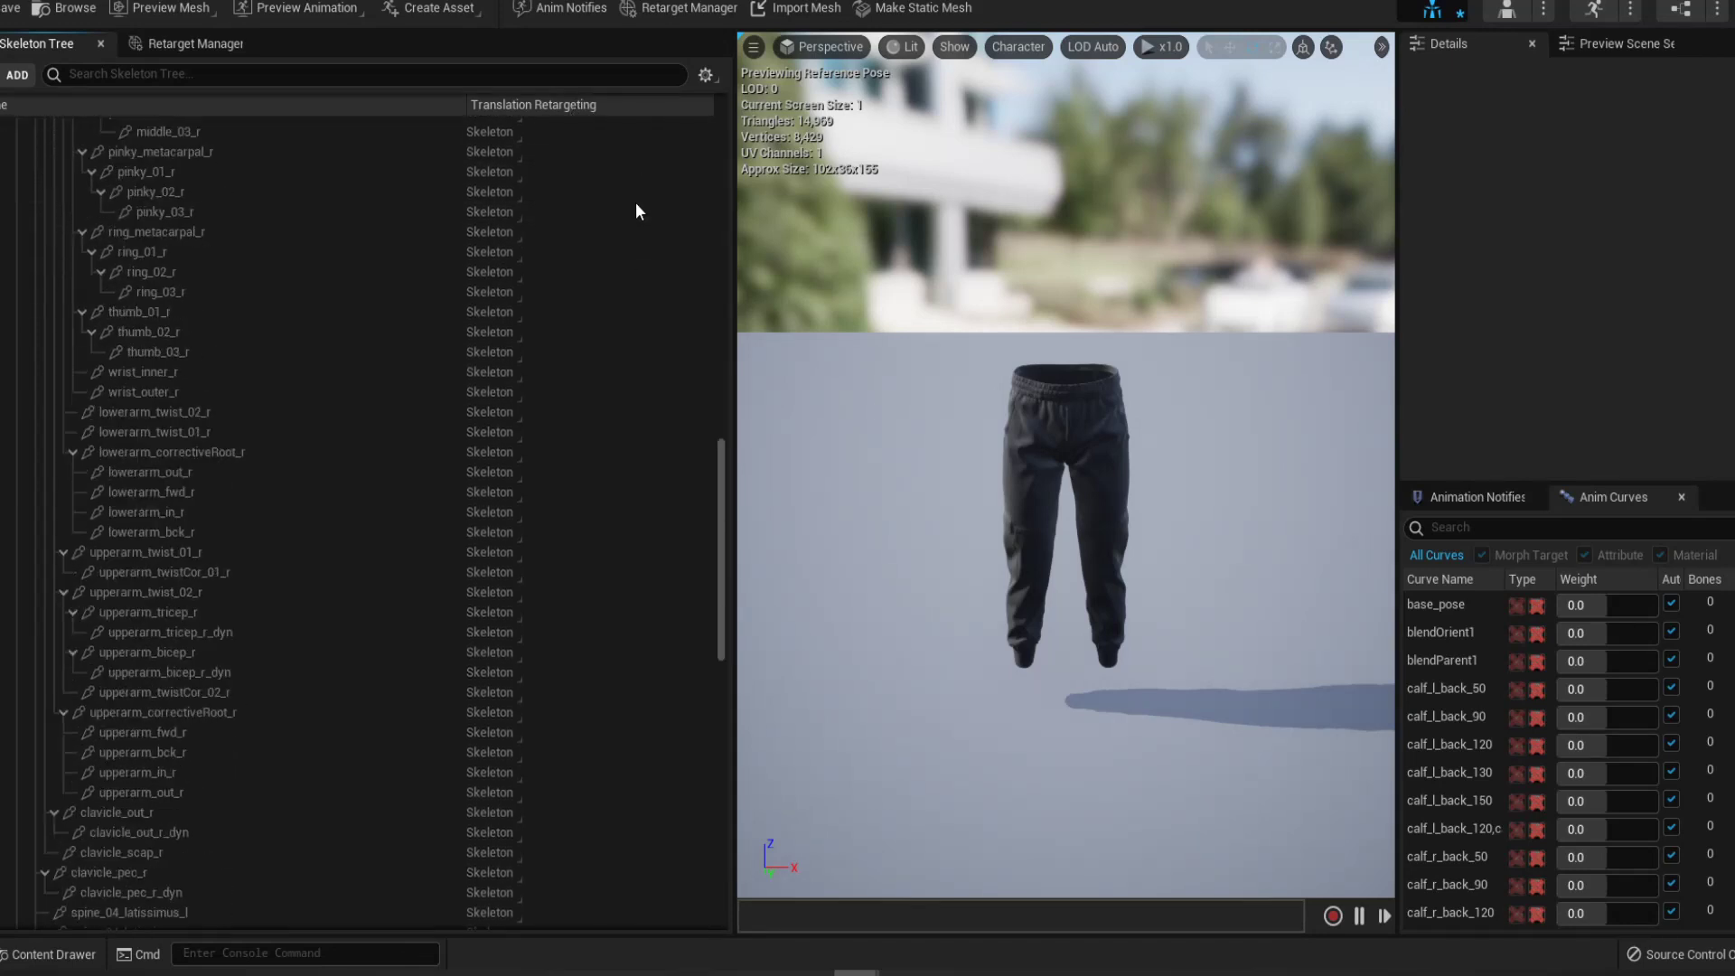
scroll(622, 177, up, 20)
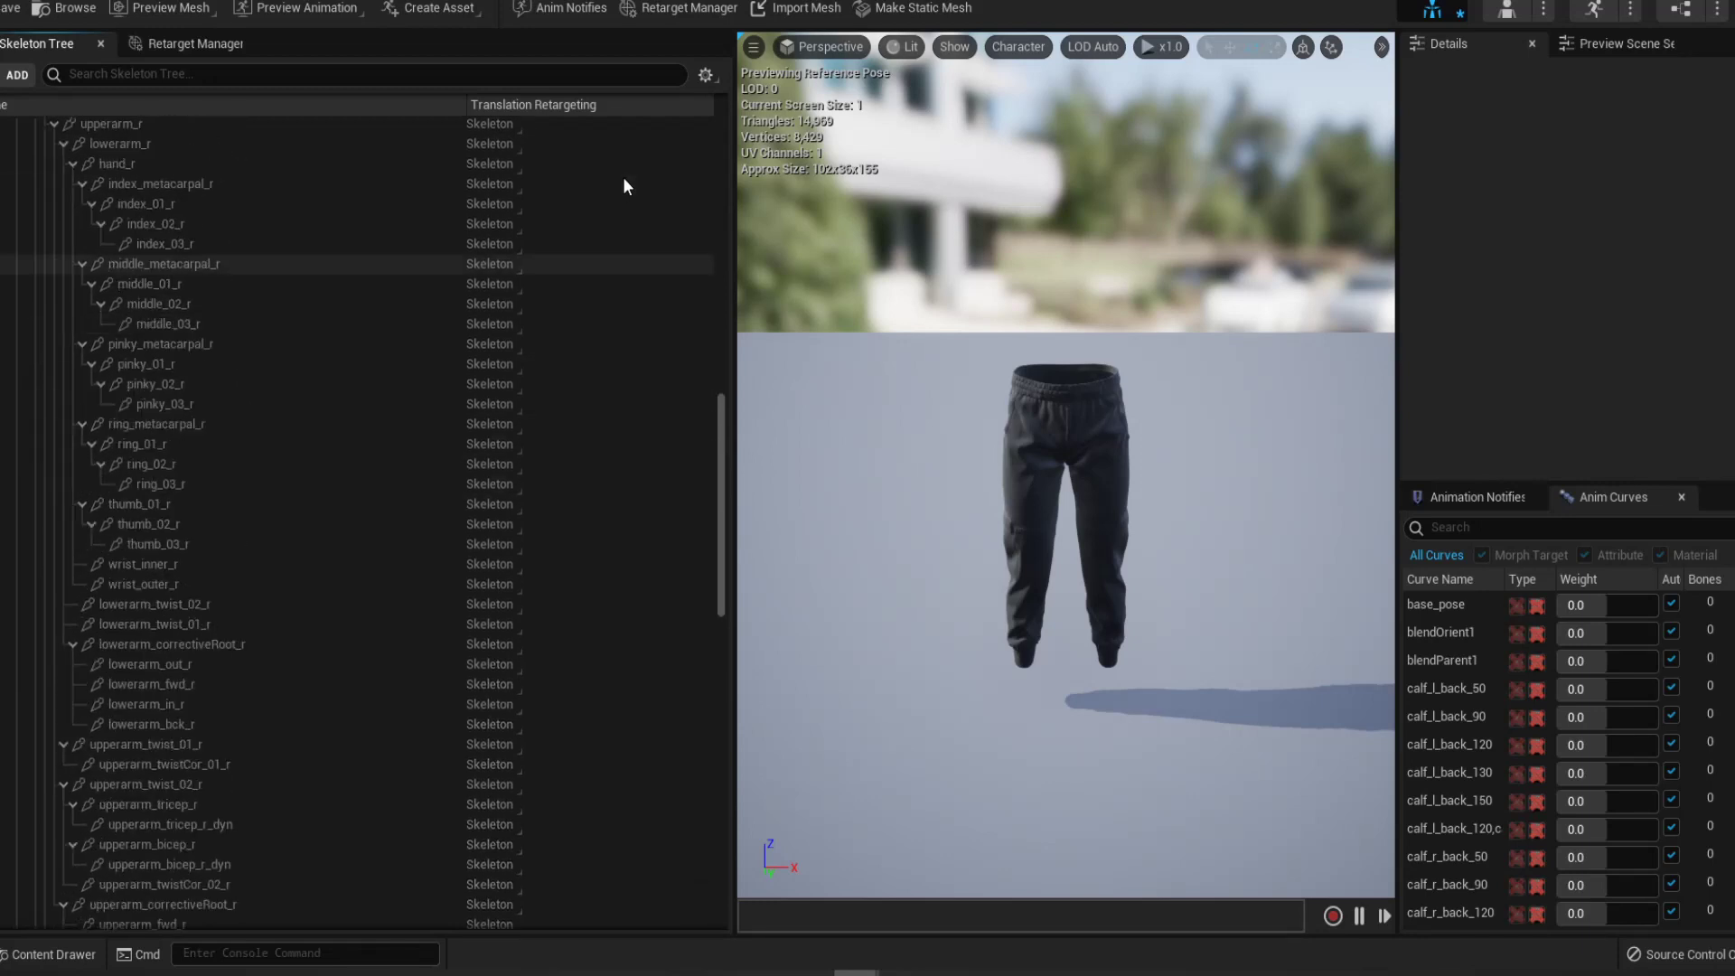
scroll(623, 179, up, 6)
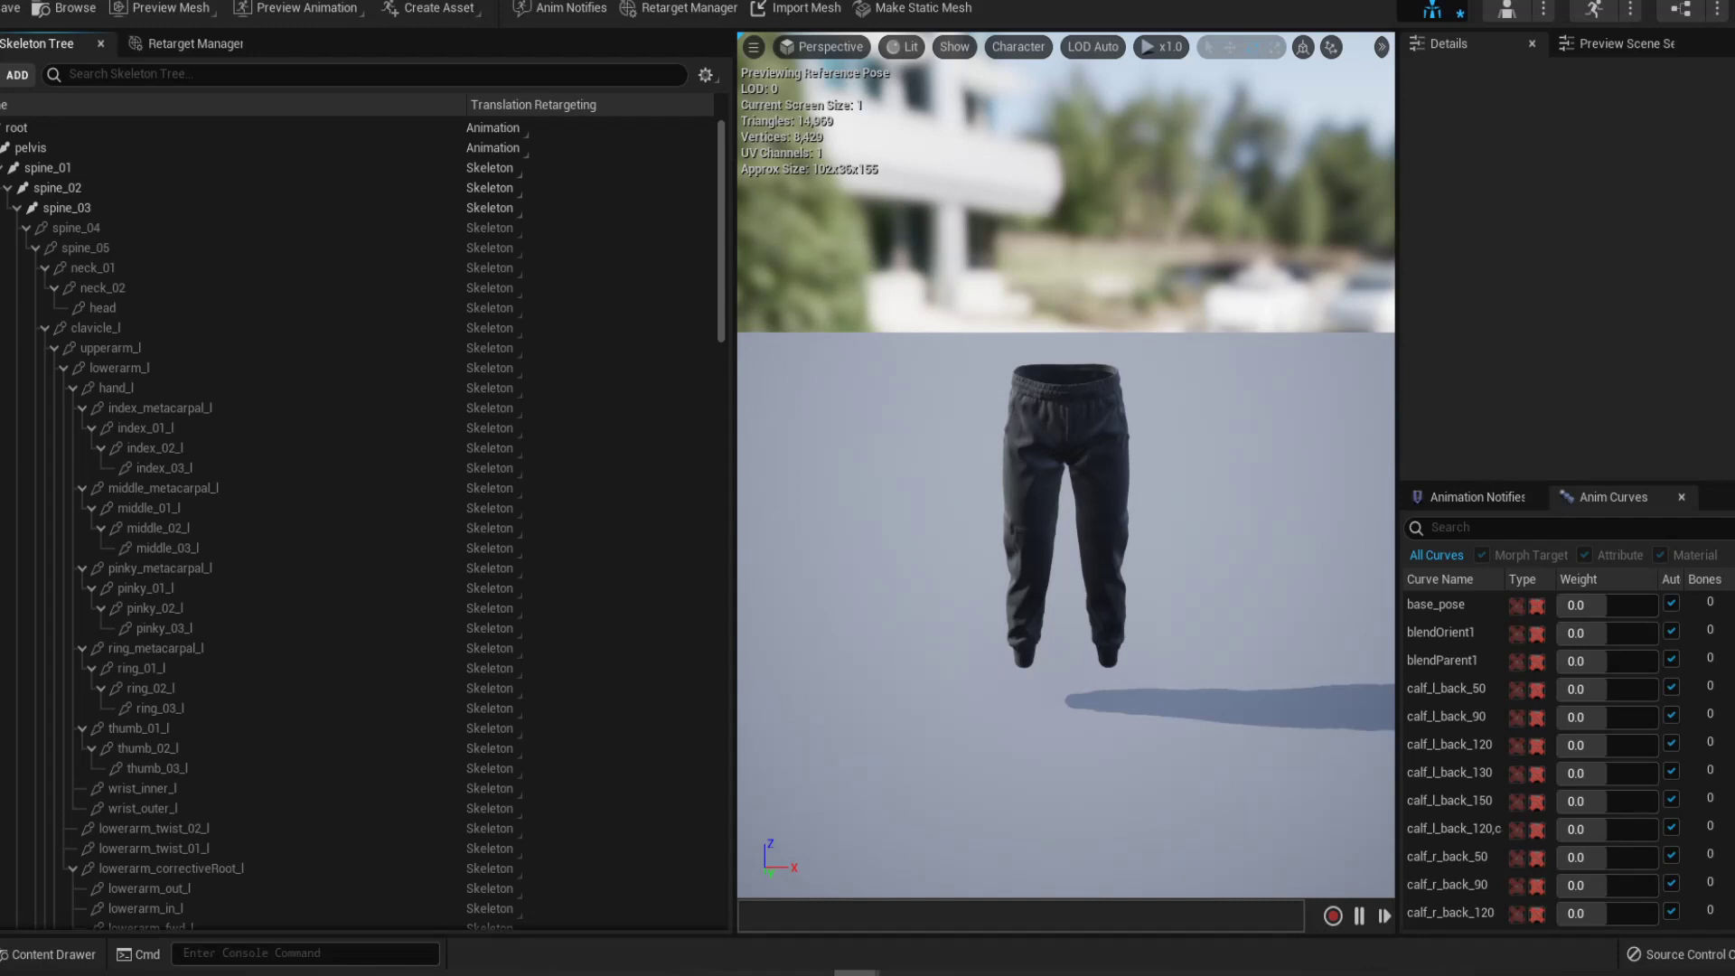
click(186, 42)
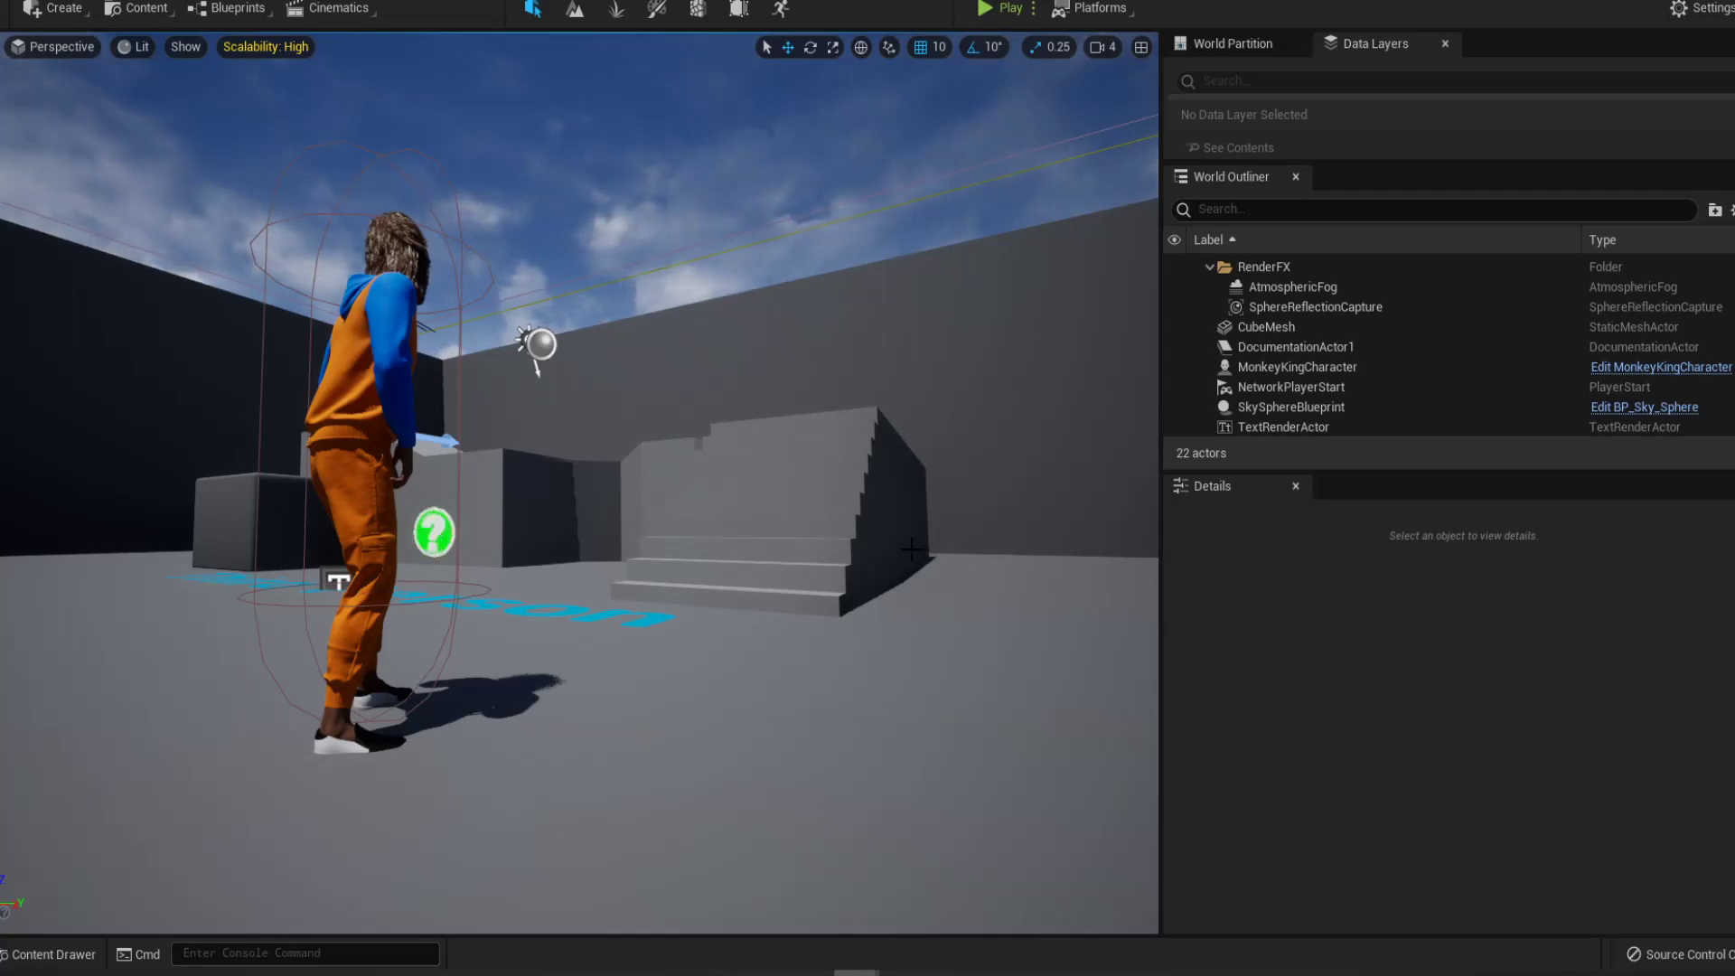
Rotate the level viewport camera left around the MonkeyKing character
right_drag(911, 549, 858, 542)
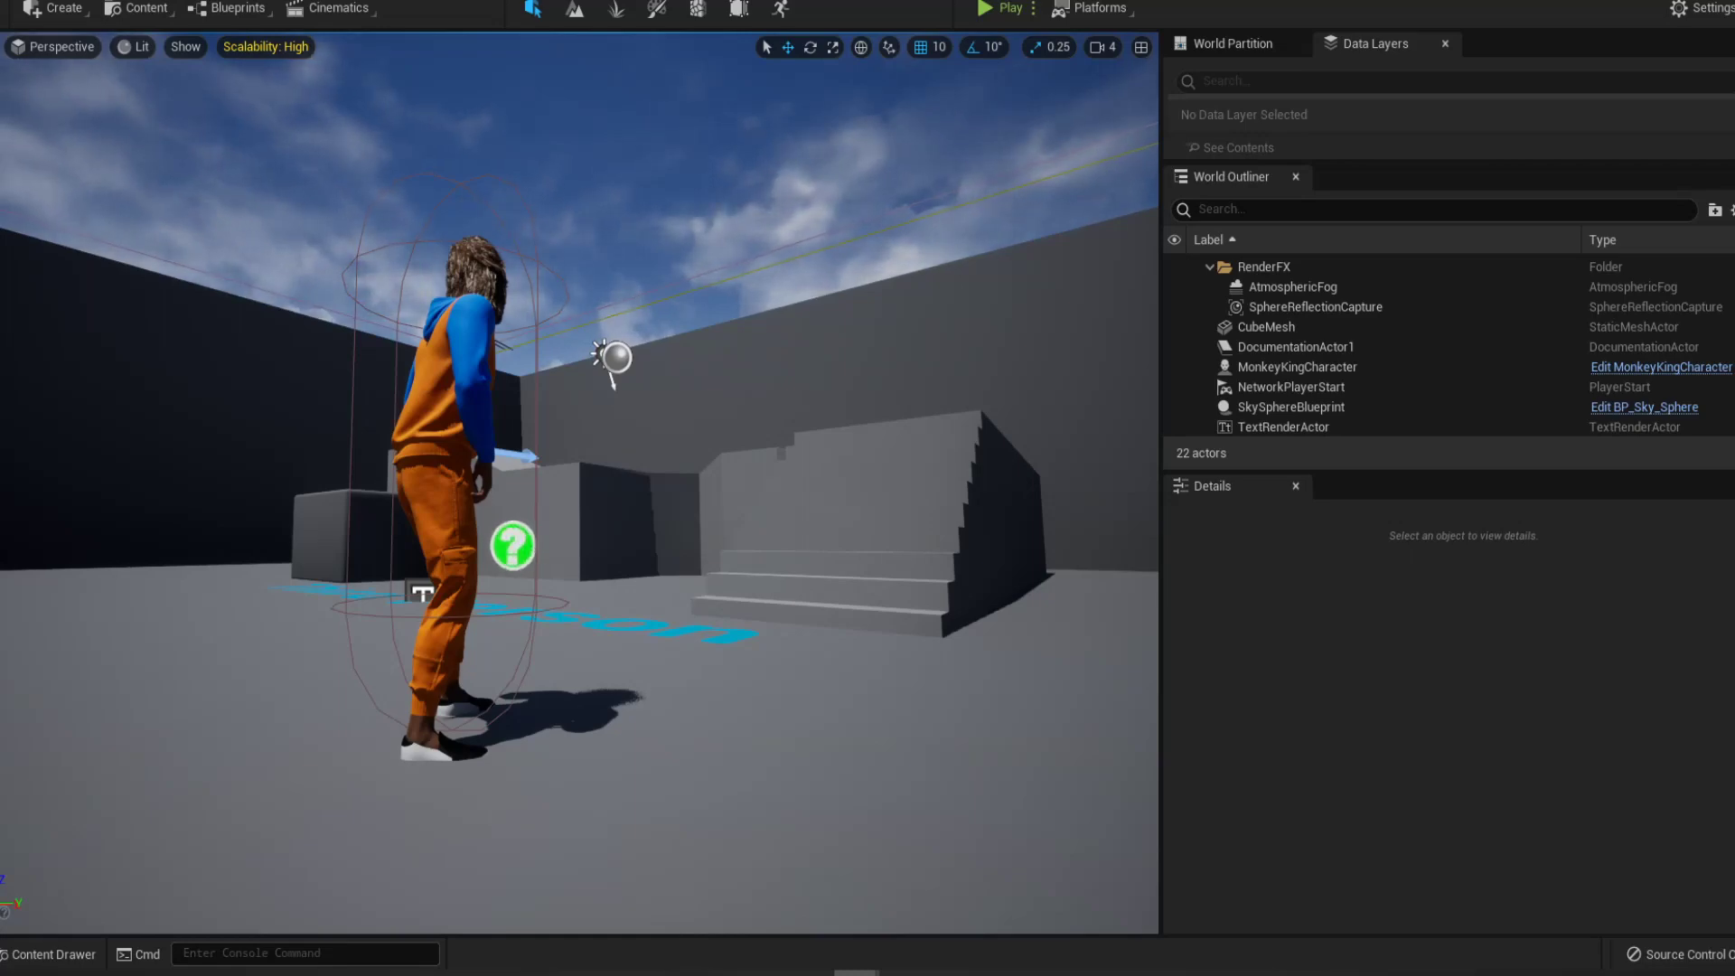
Open MonkeyKingCharacter, tidy the Set Master Pose Component and Mesh nodes, and show its Viewport
click(1661, 367)
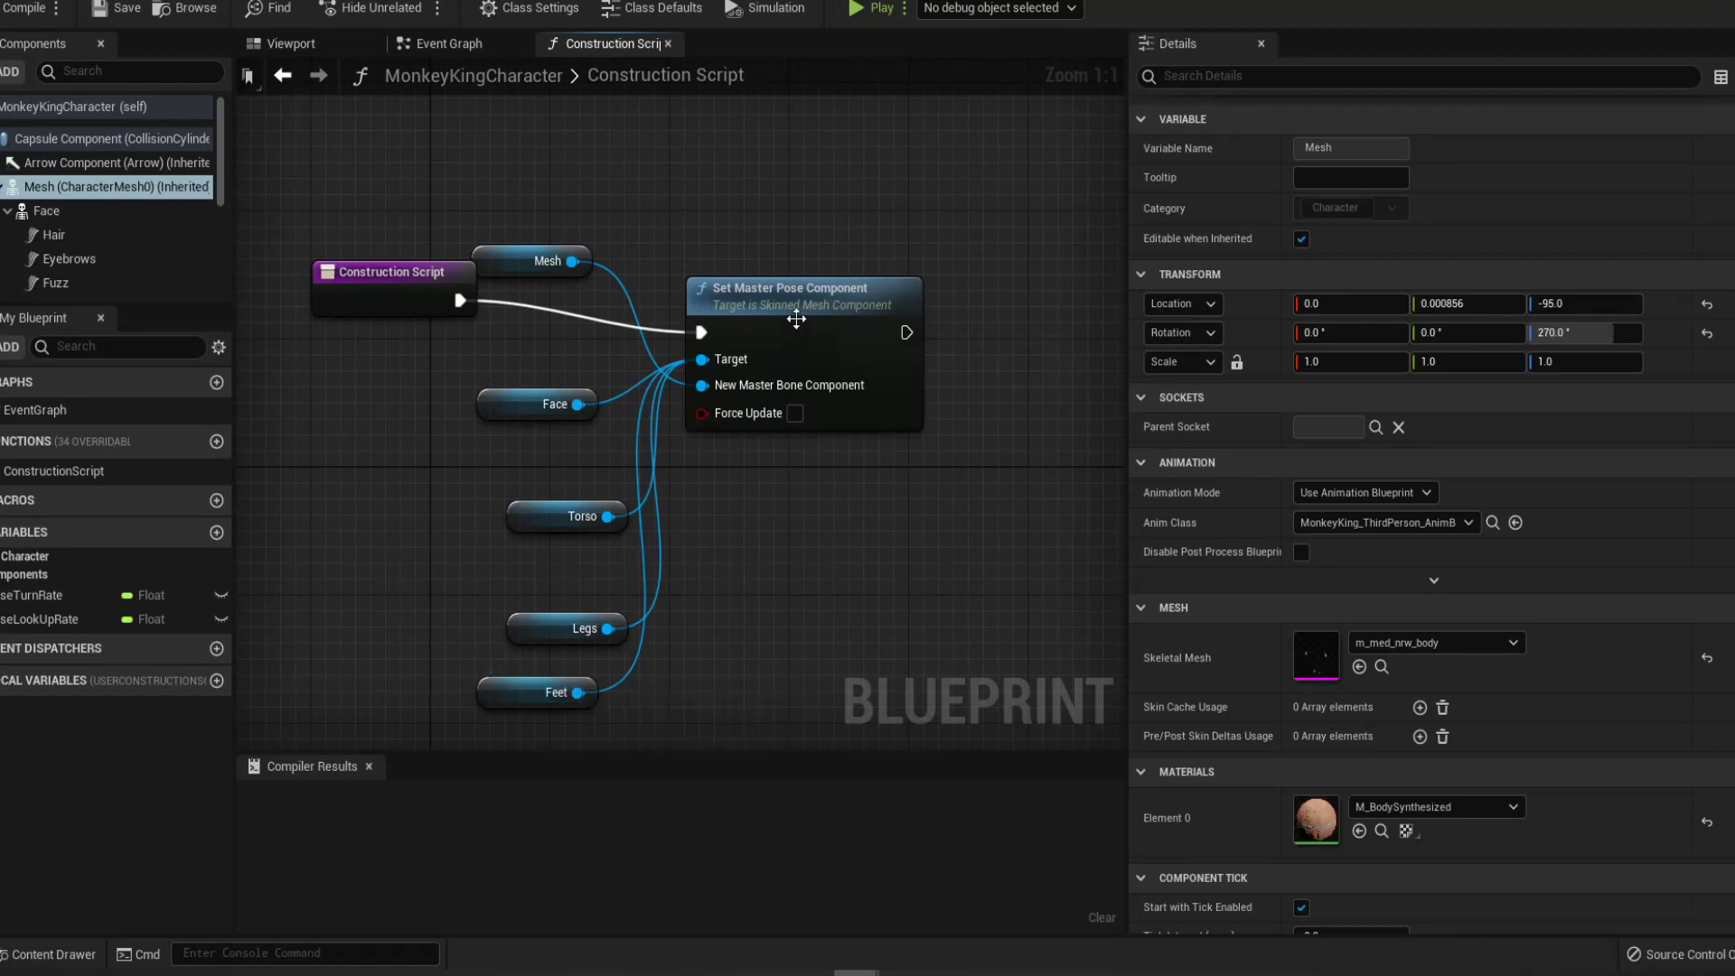
drag(796, 318, 942, 302)
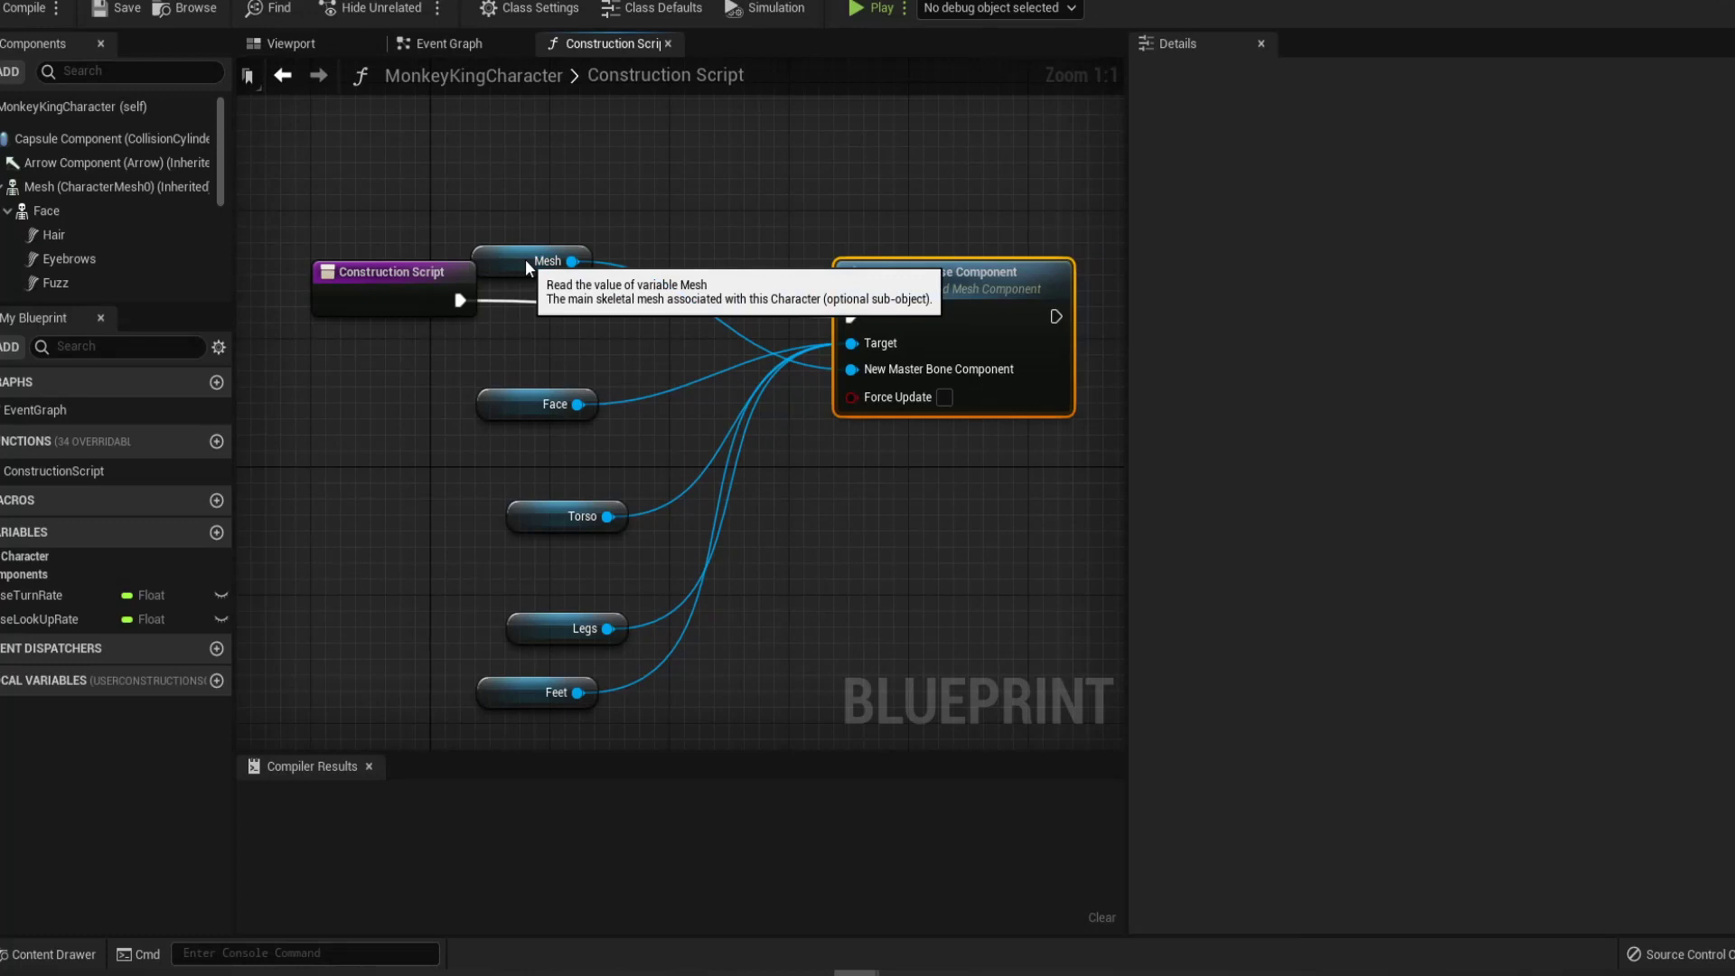
drag(526, 268, 789, 553)
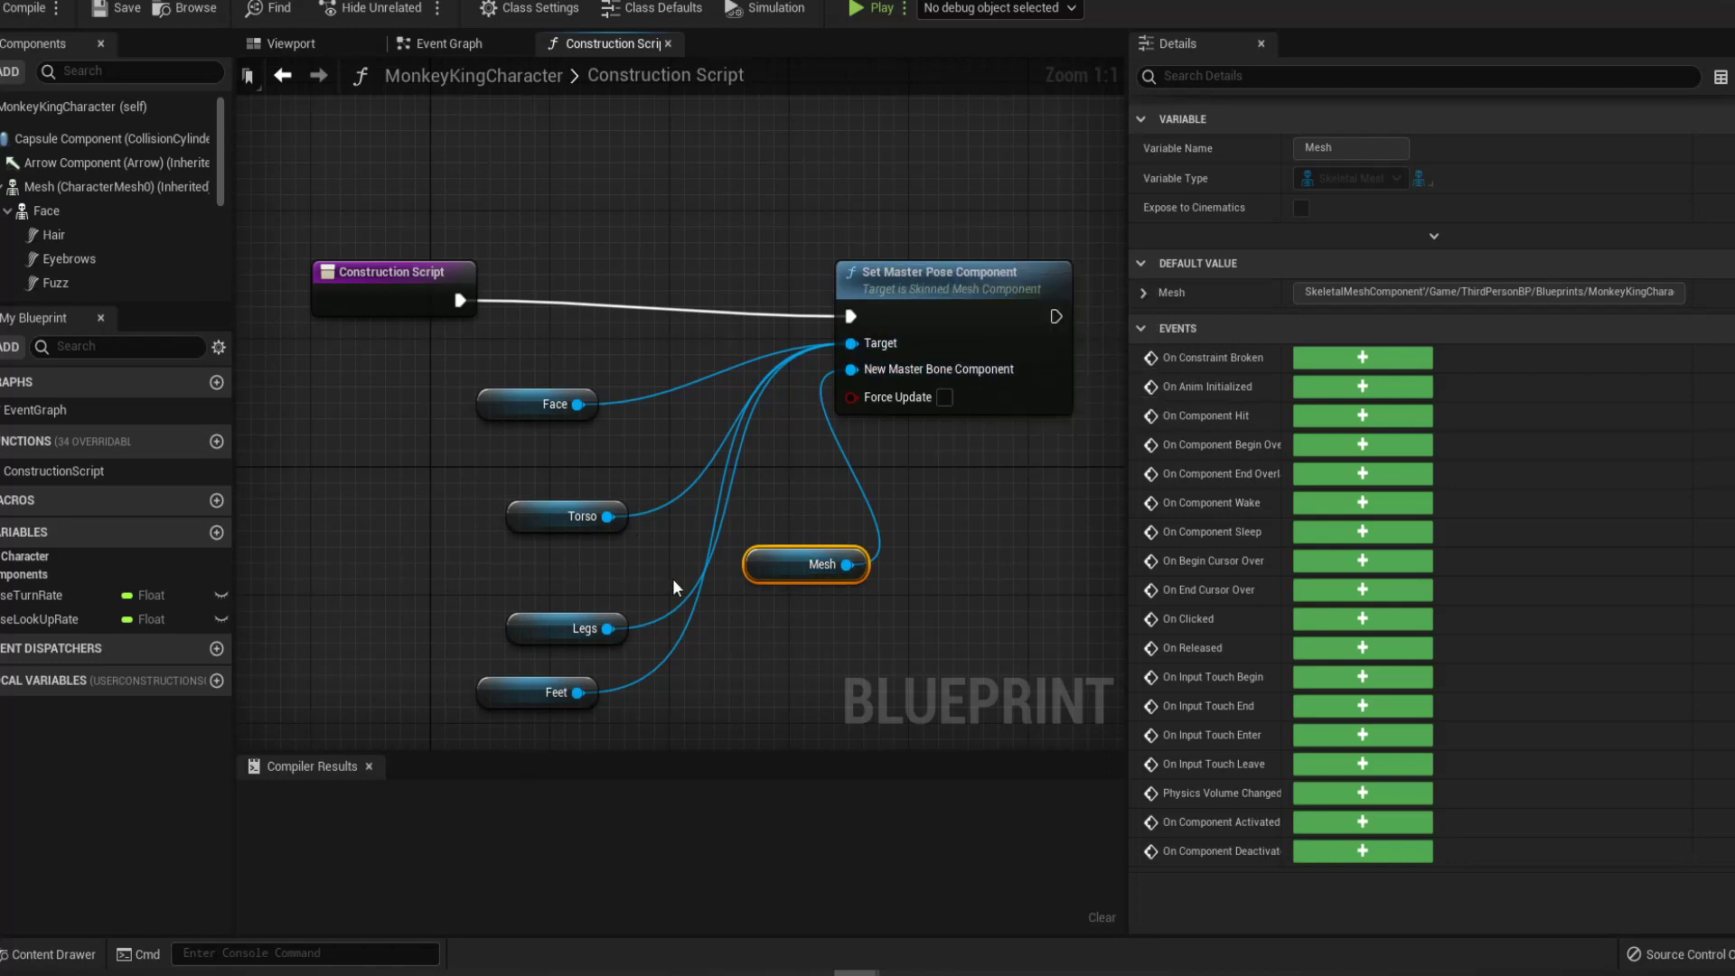
click(291, 43)
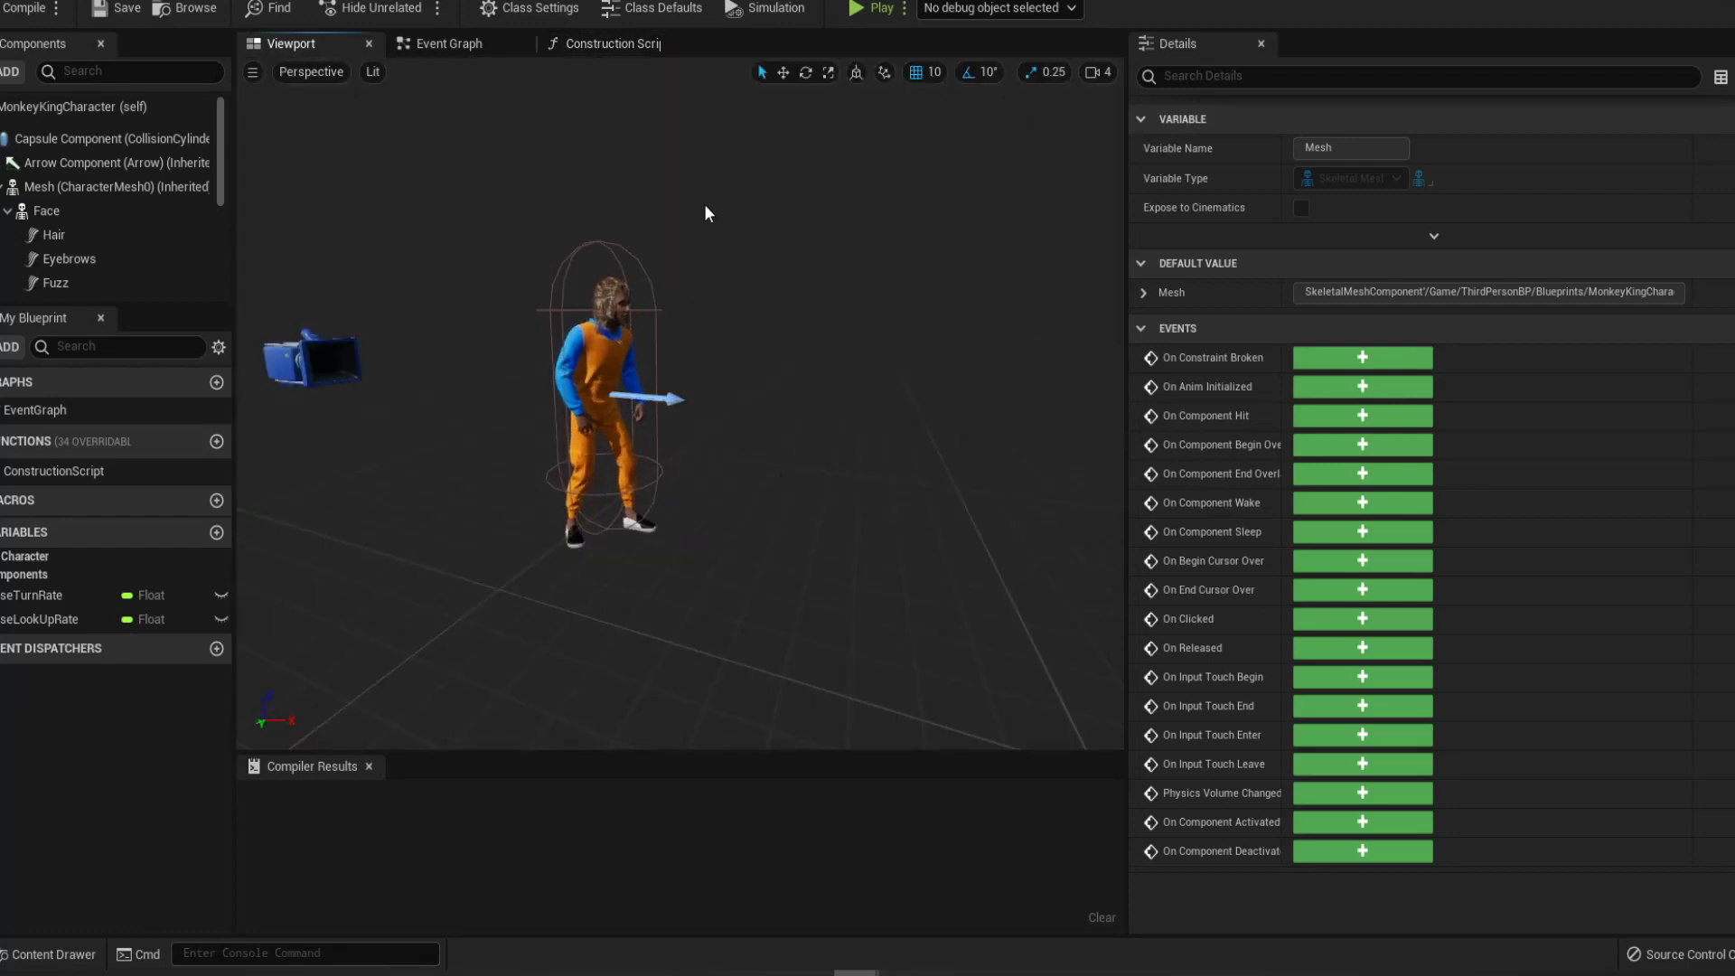
Back in the level editor, fly the camera closer to the character and stairs
key(alt+Tab)
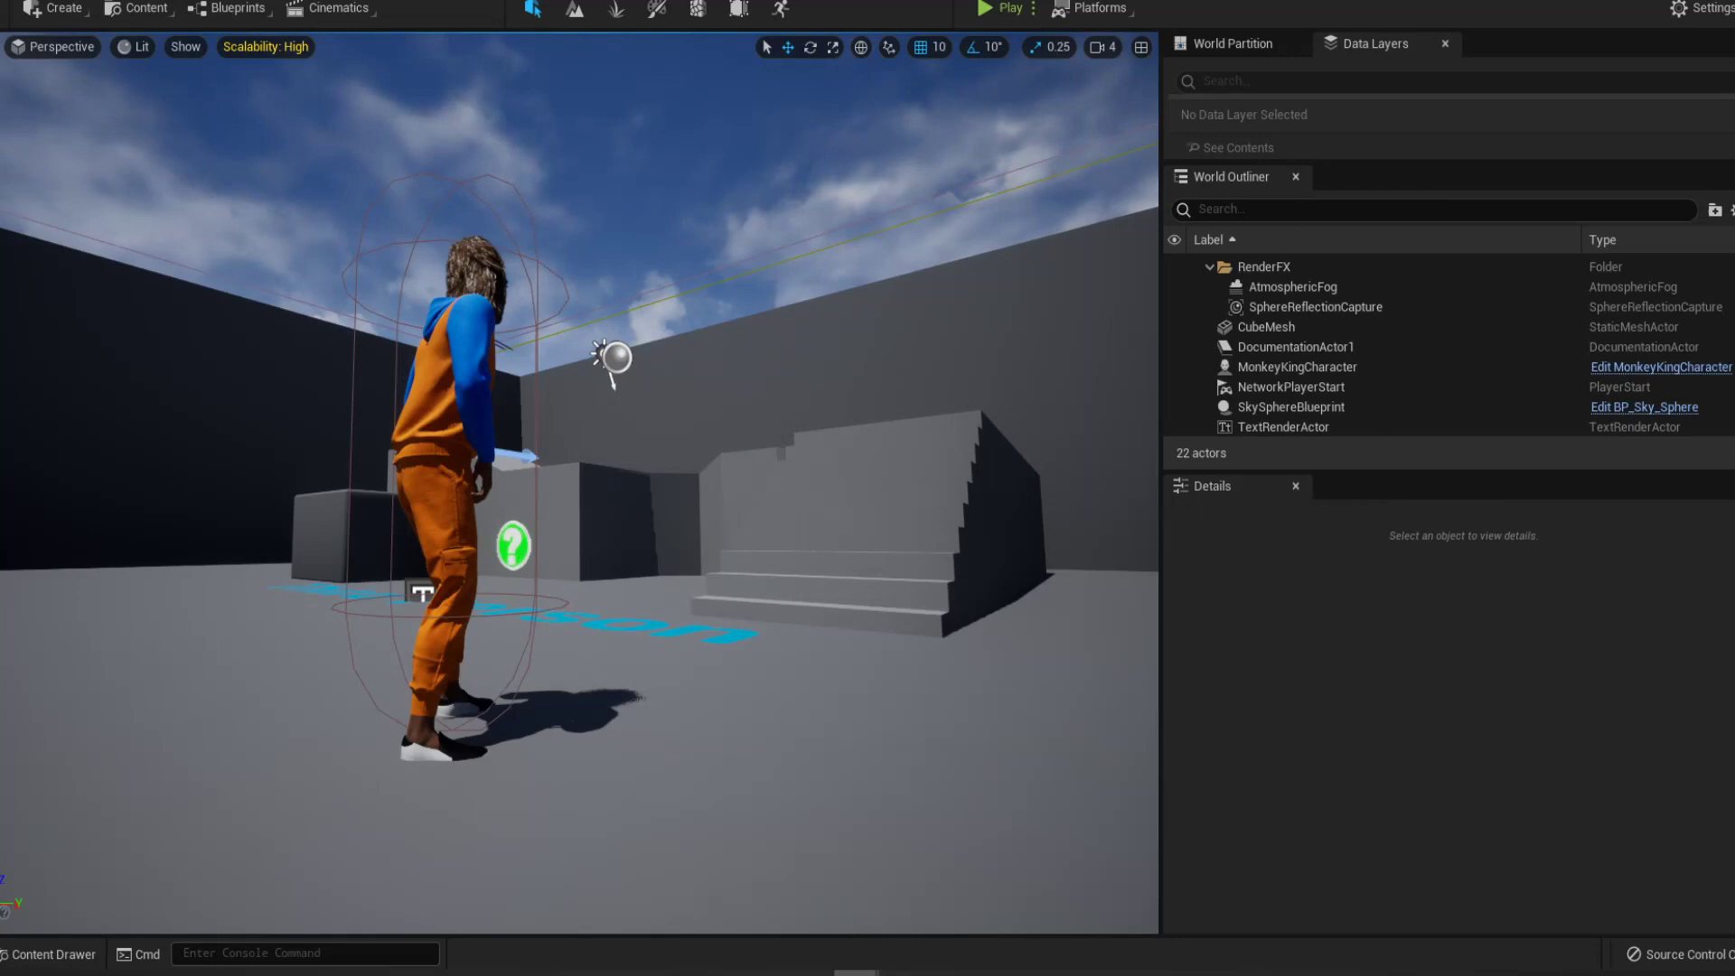
right_drag(926, 387, 926, 387)
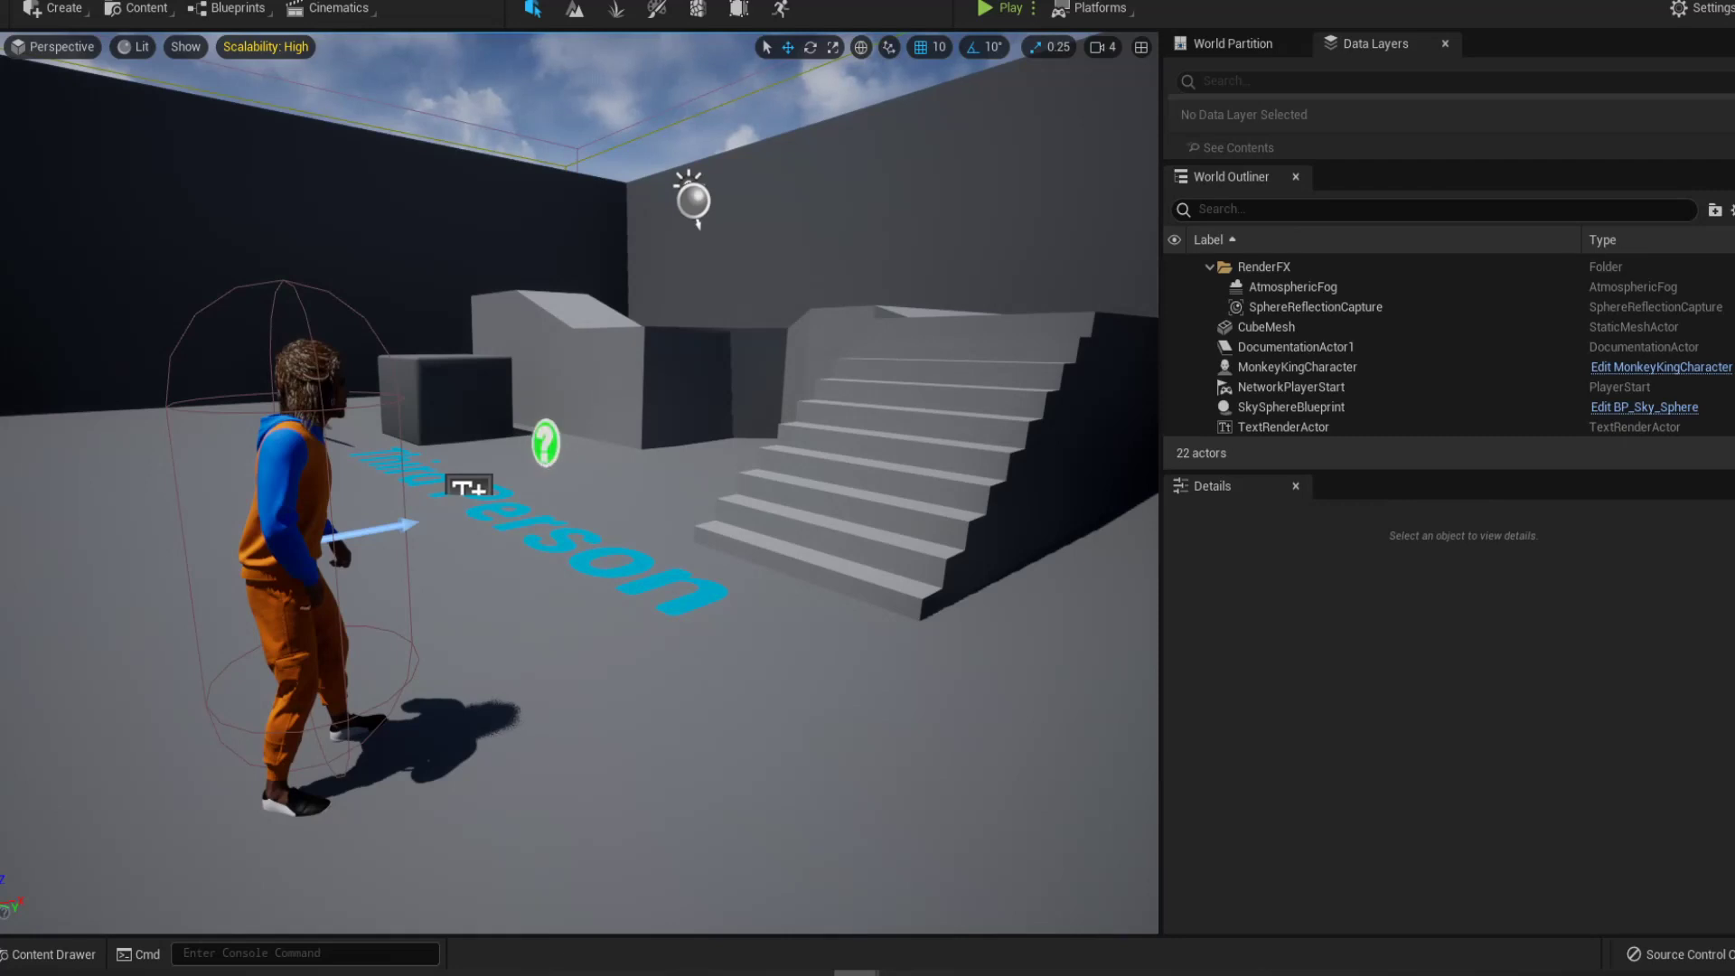
right_drag(926, 387, 925, 387)
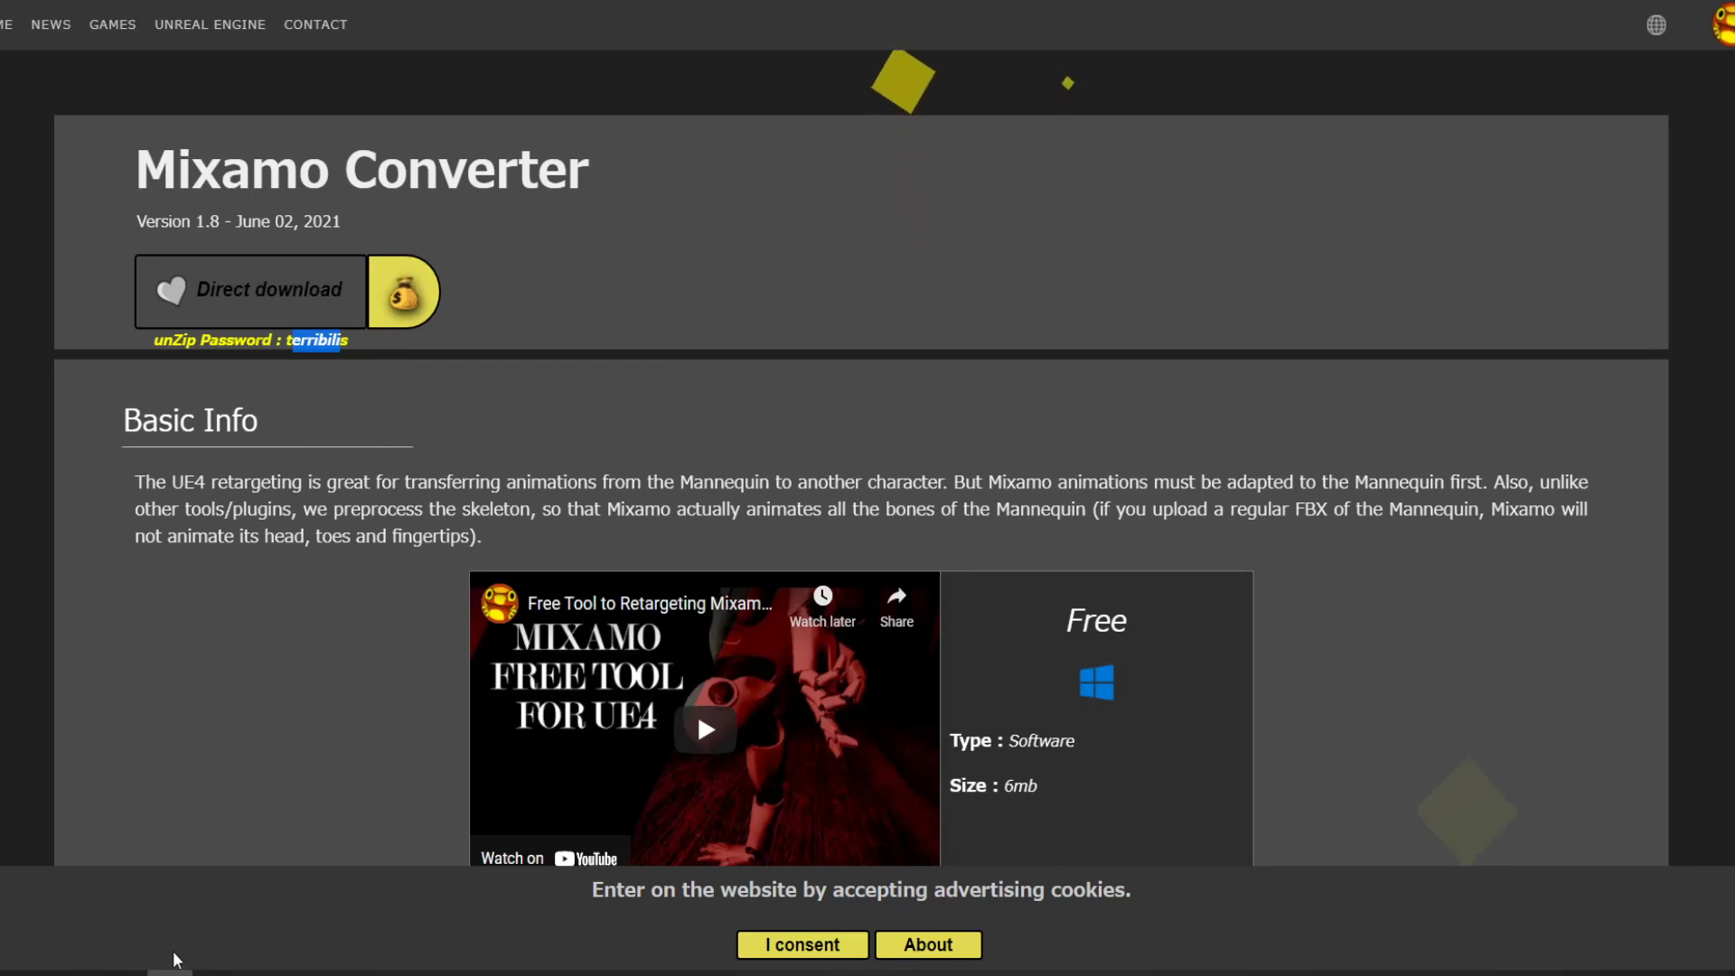
Bring up the mixamo_converter folder window in File Explorer
click(125, 972)
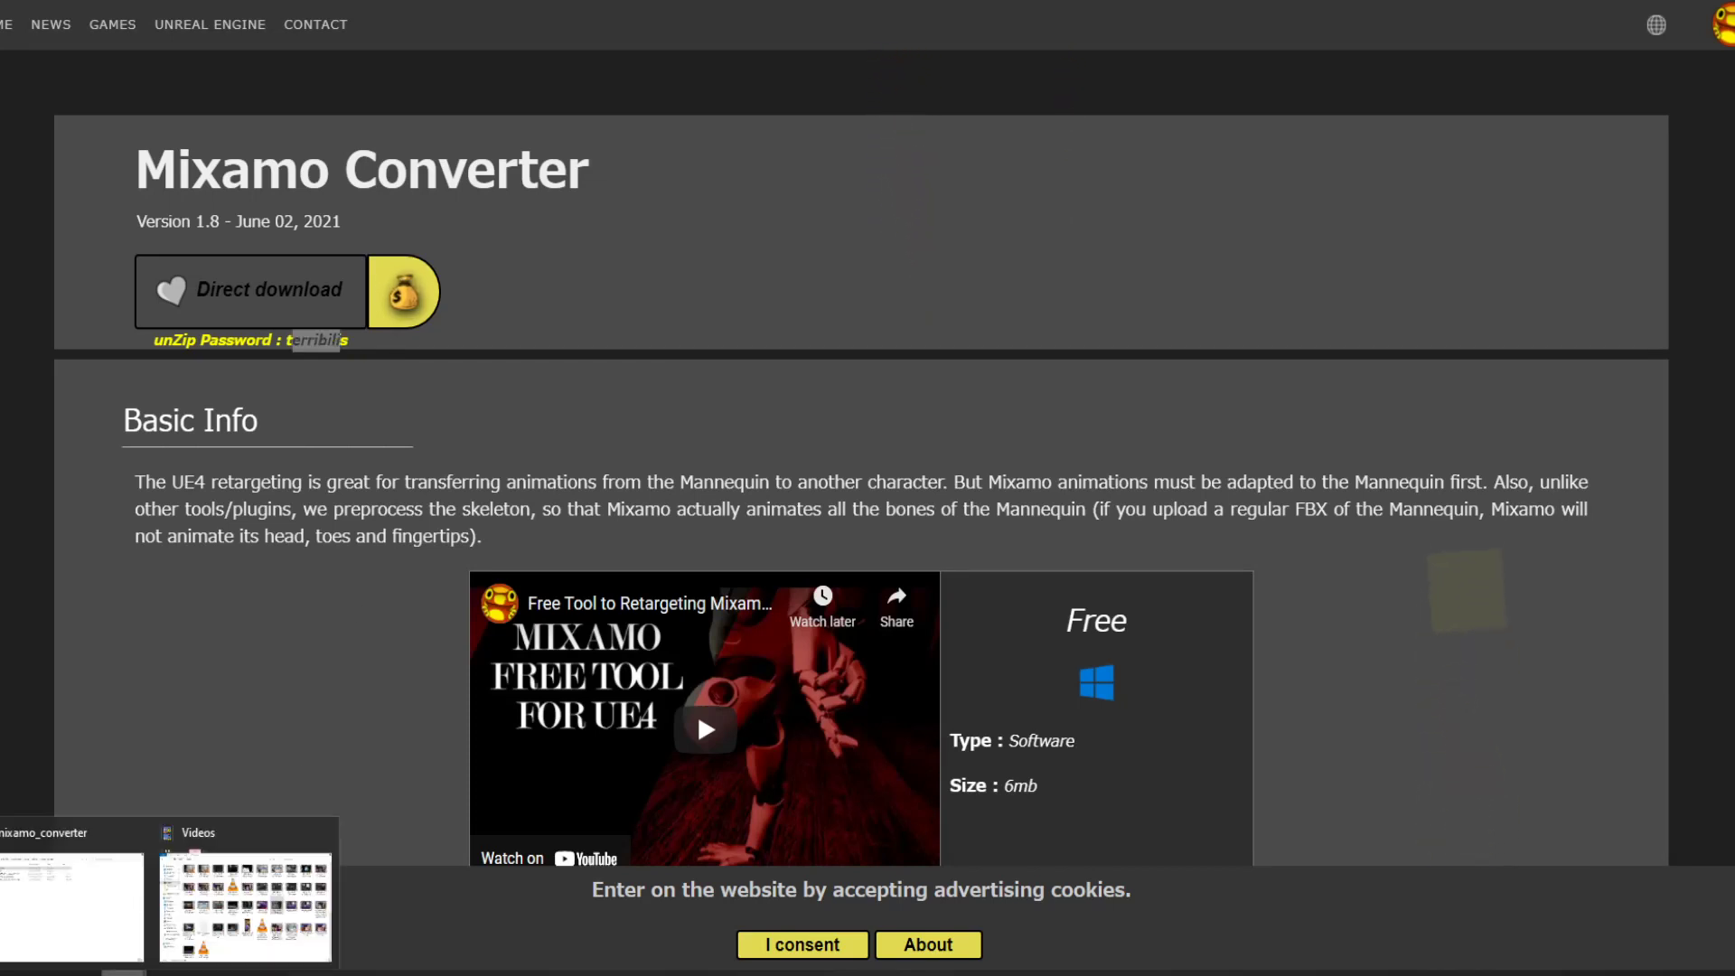
click(99, 933)
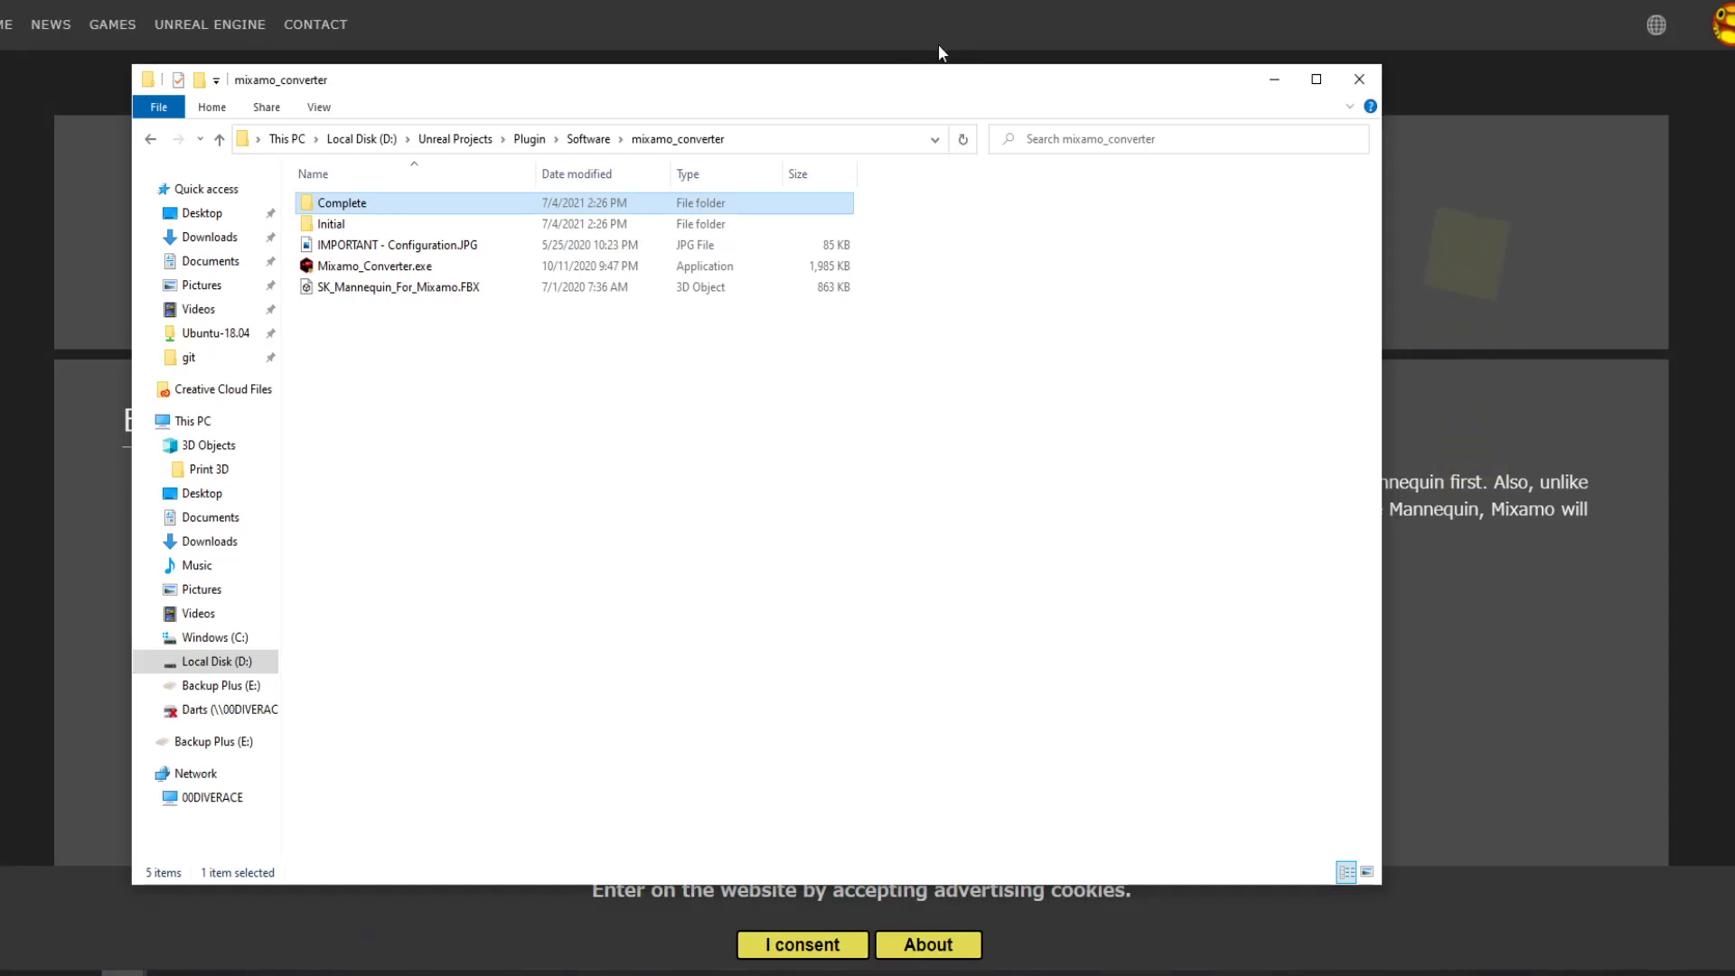
Move the mixamo_converter window right and select SK_Mannequin_For_Mixamo.FBX
drag(886, 84, 1051, 103)
click(621, 307)
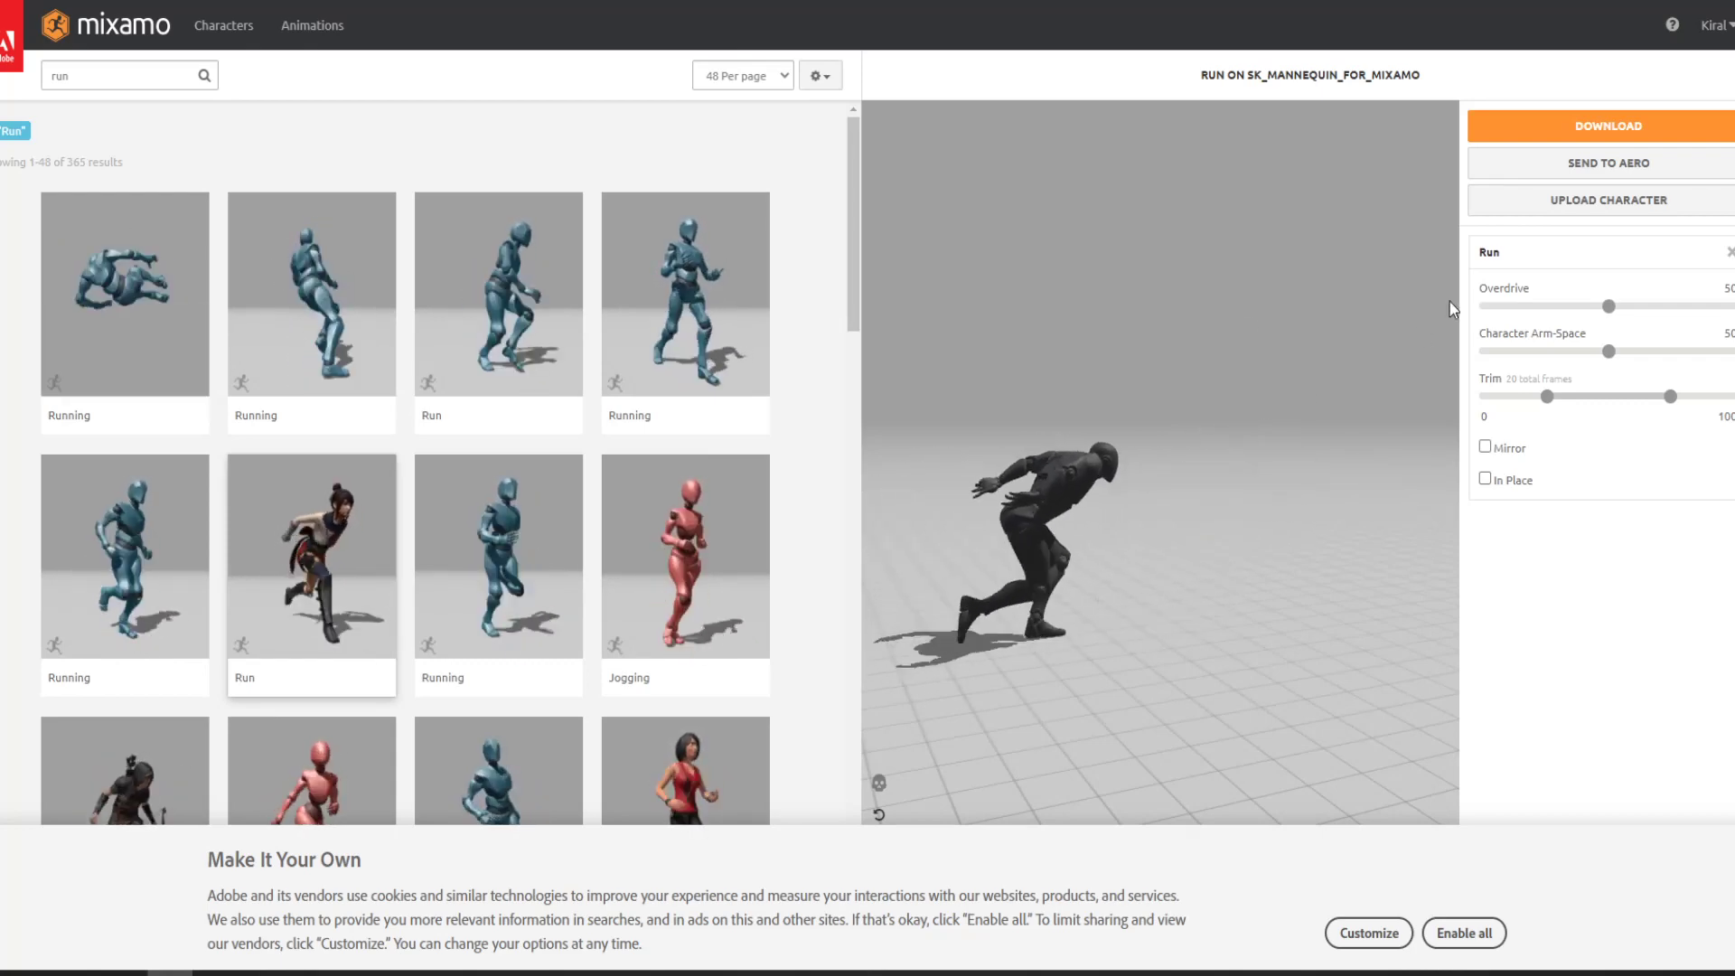
Upload SK_Mannequin_For_Mixamo.FBX as a Mixamo character by dropping it into the upload area
click(1557, 204)
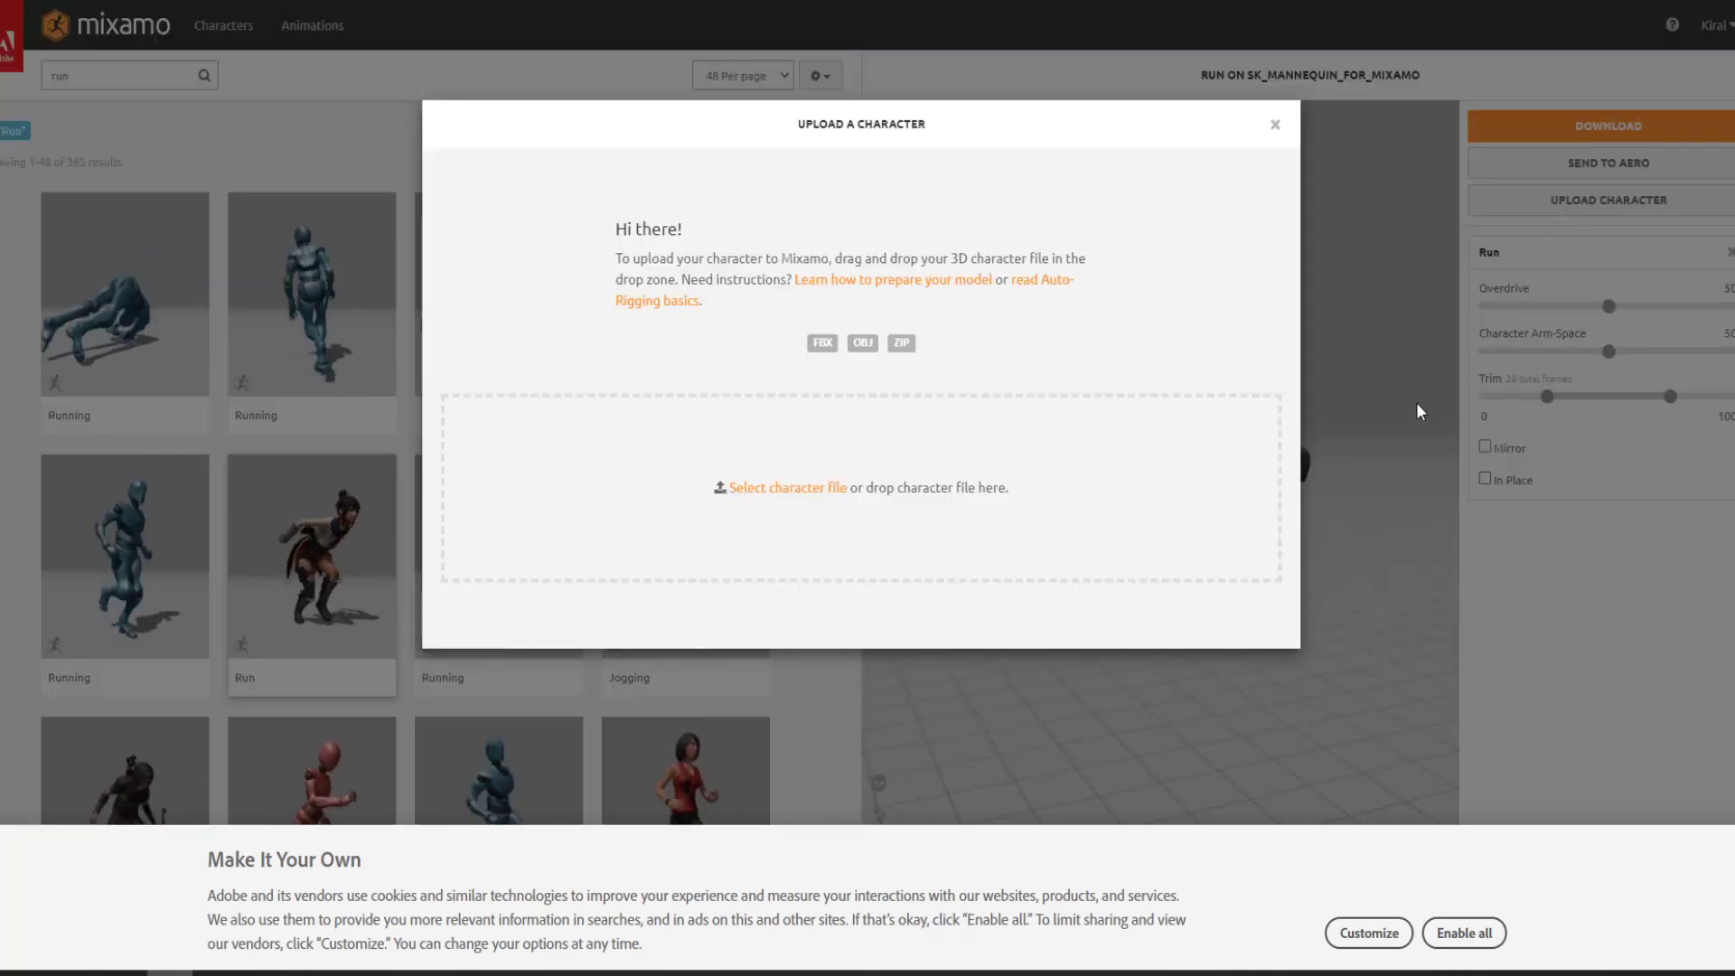
key(alt+Tab)
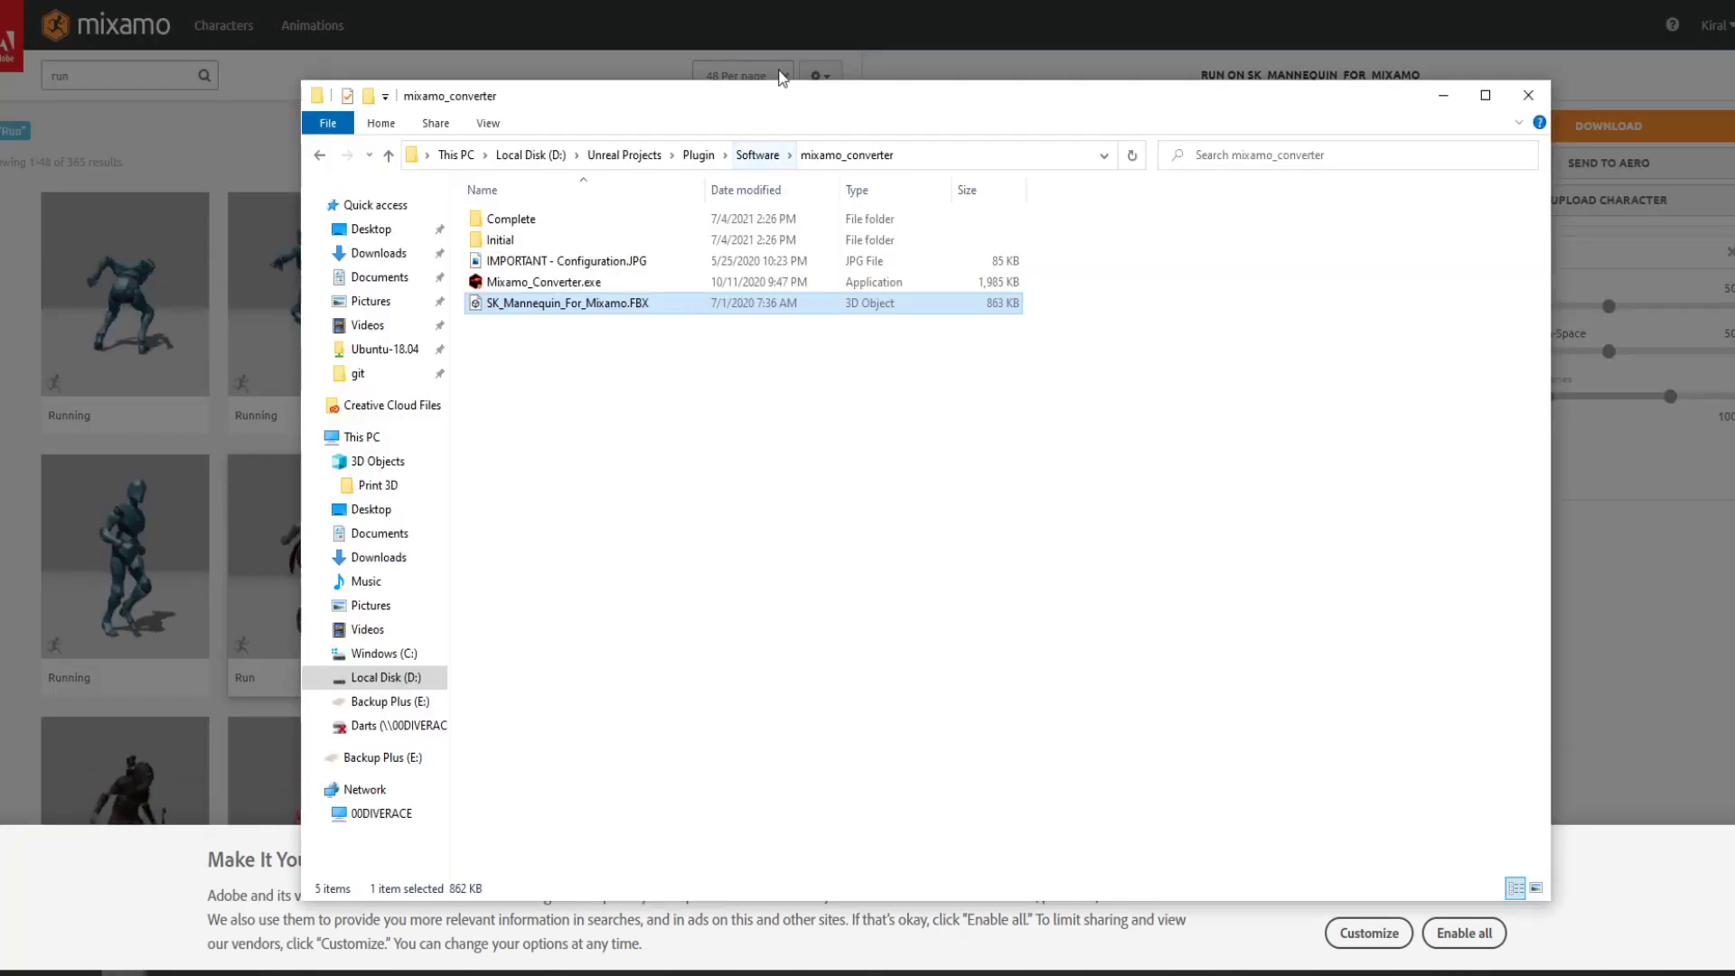
drag(761, 96, 1534, 97)
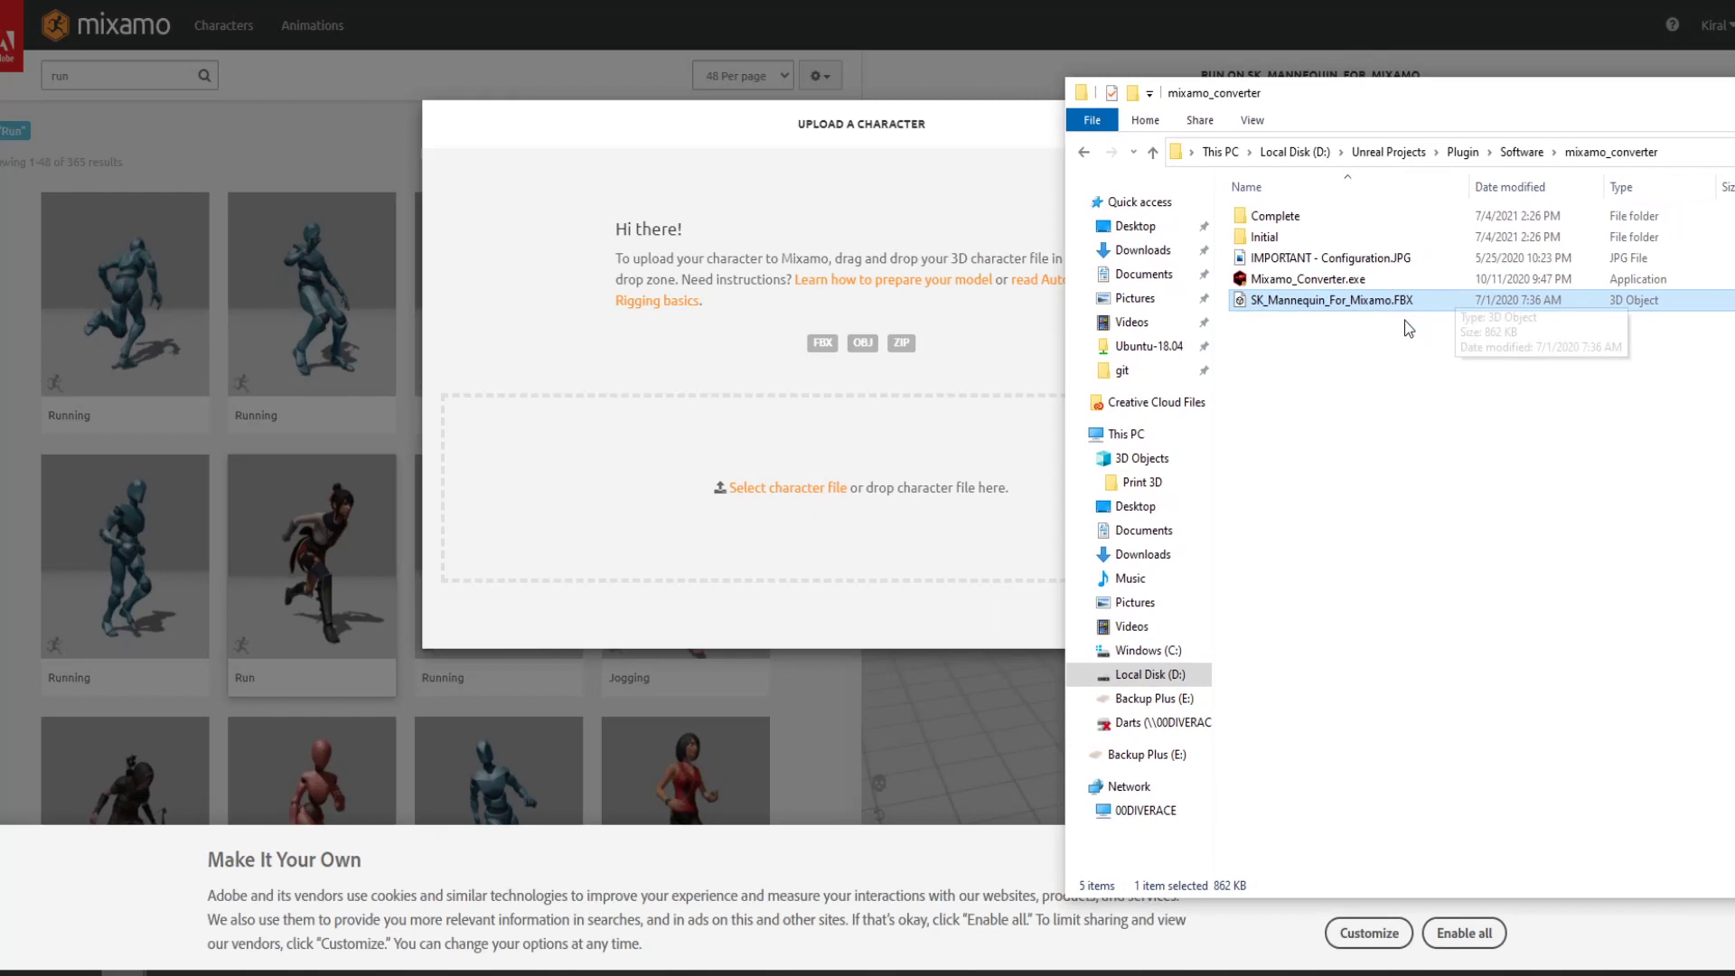
drag(1391, 305, 799, 518)
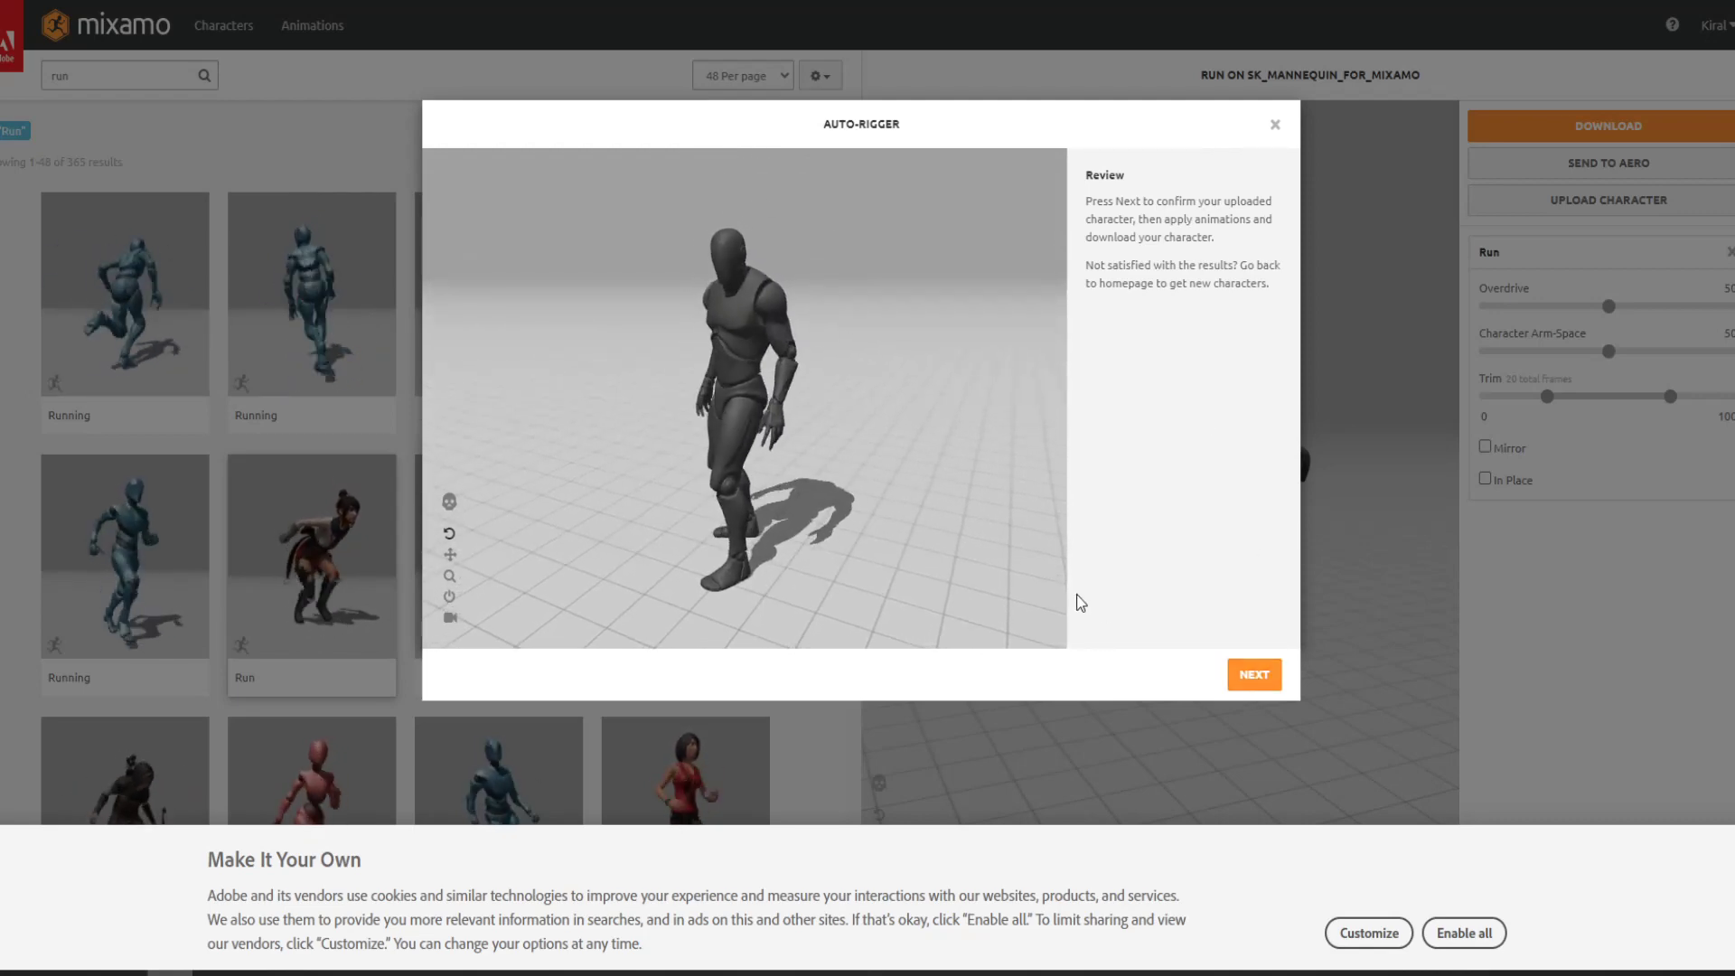
Accept the auto-rigged mannequin and pick the Run animation after previewing Run and Jogging
click(1257, 683)
click(1255, 678)
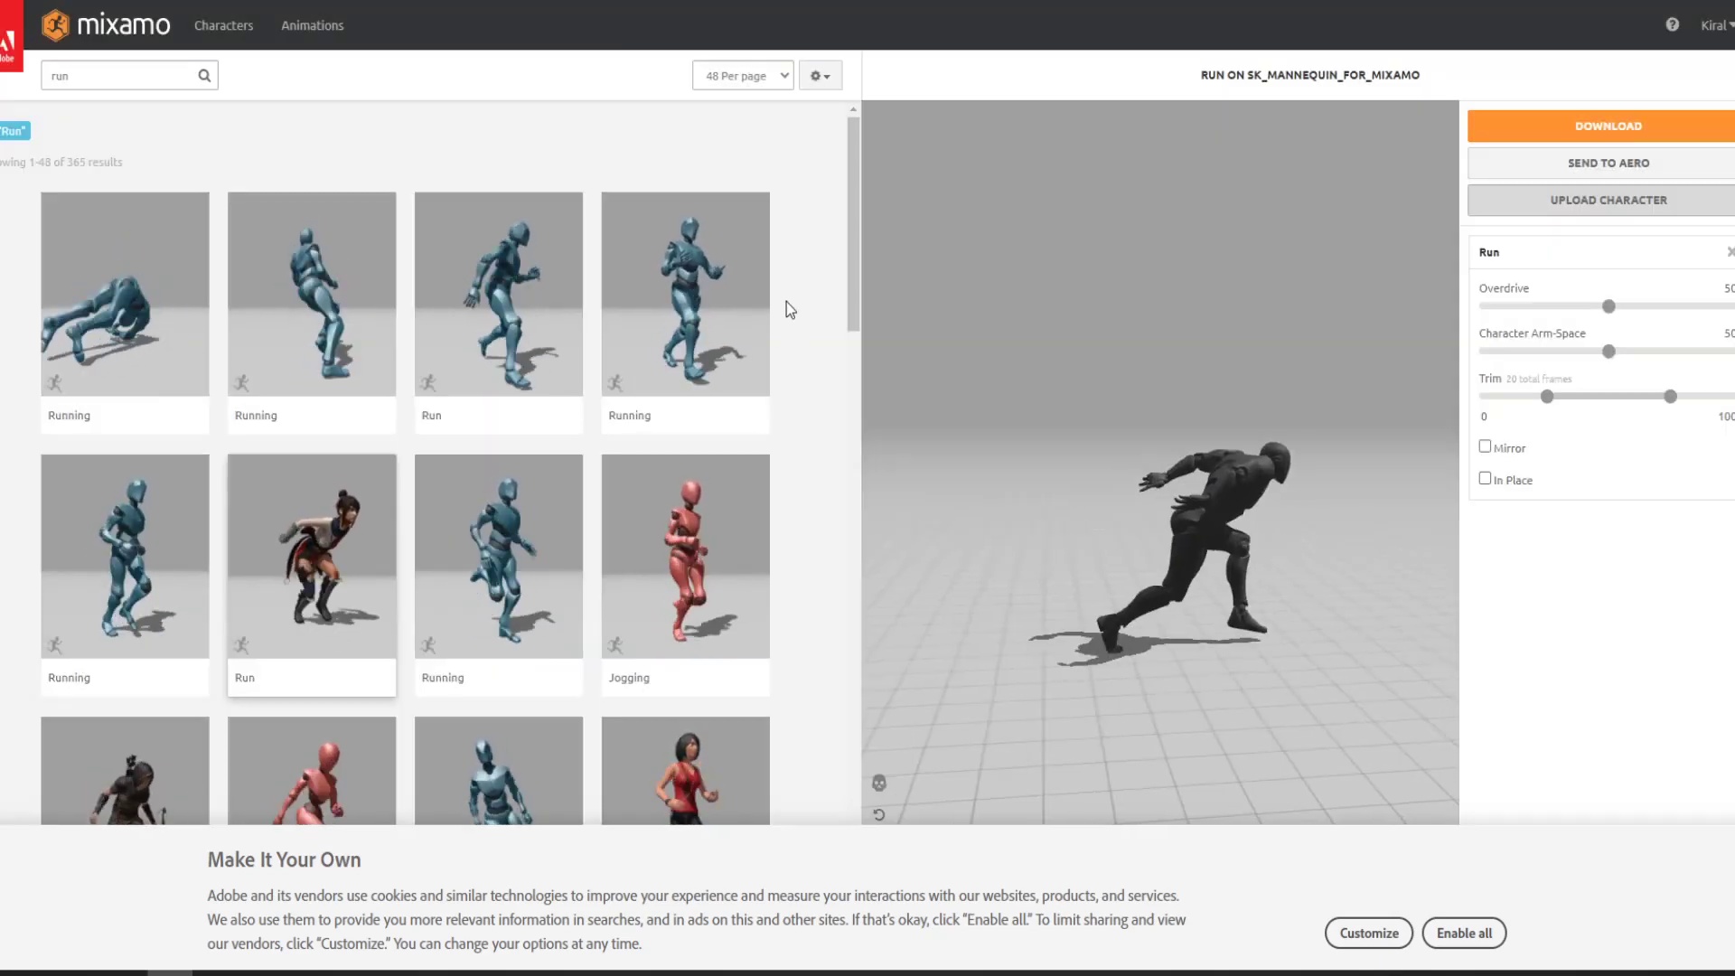
click(546, 290)
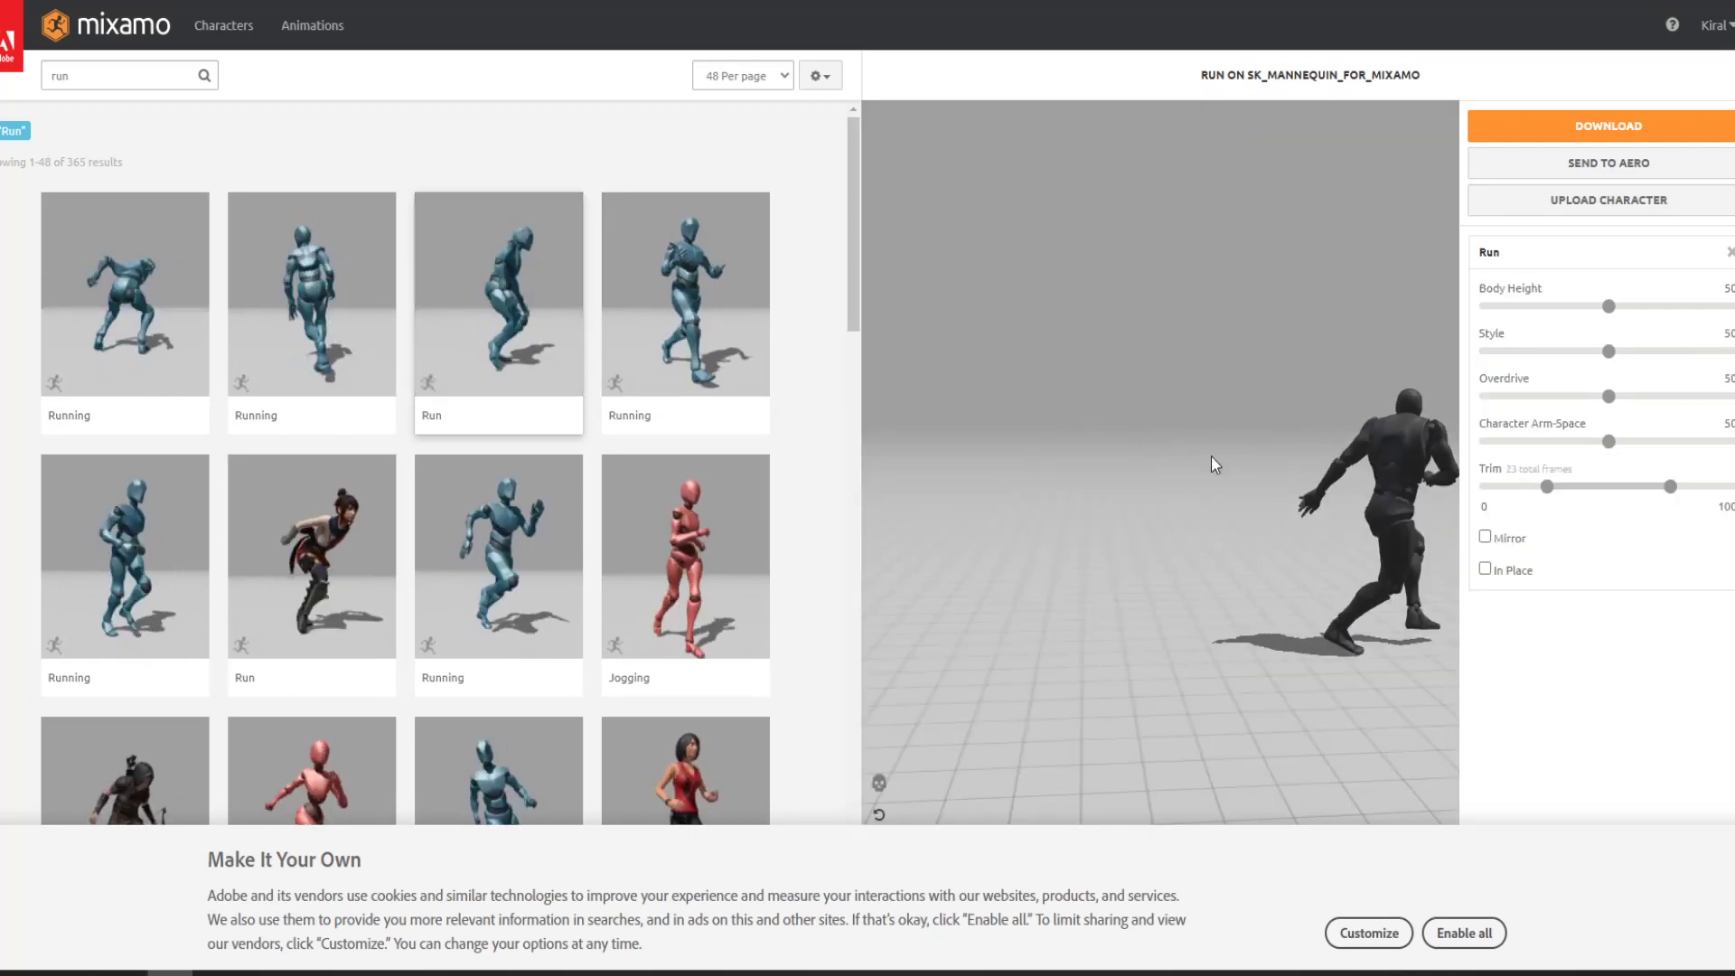
click(704, 509)
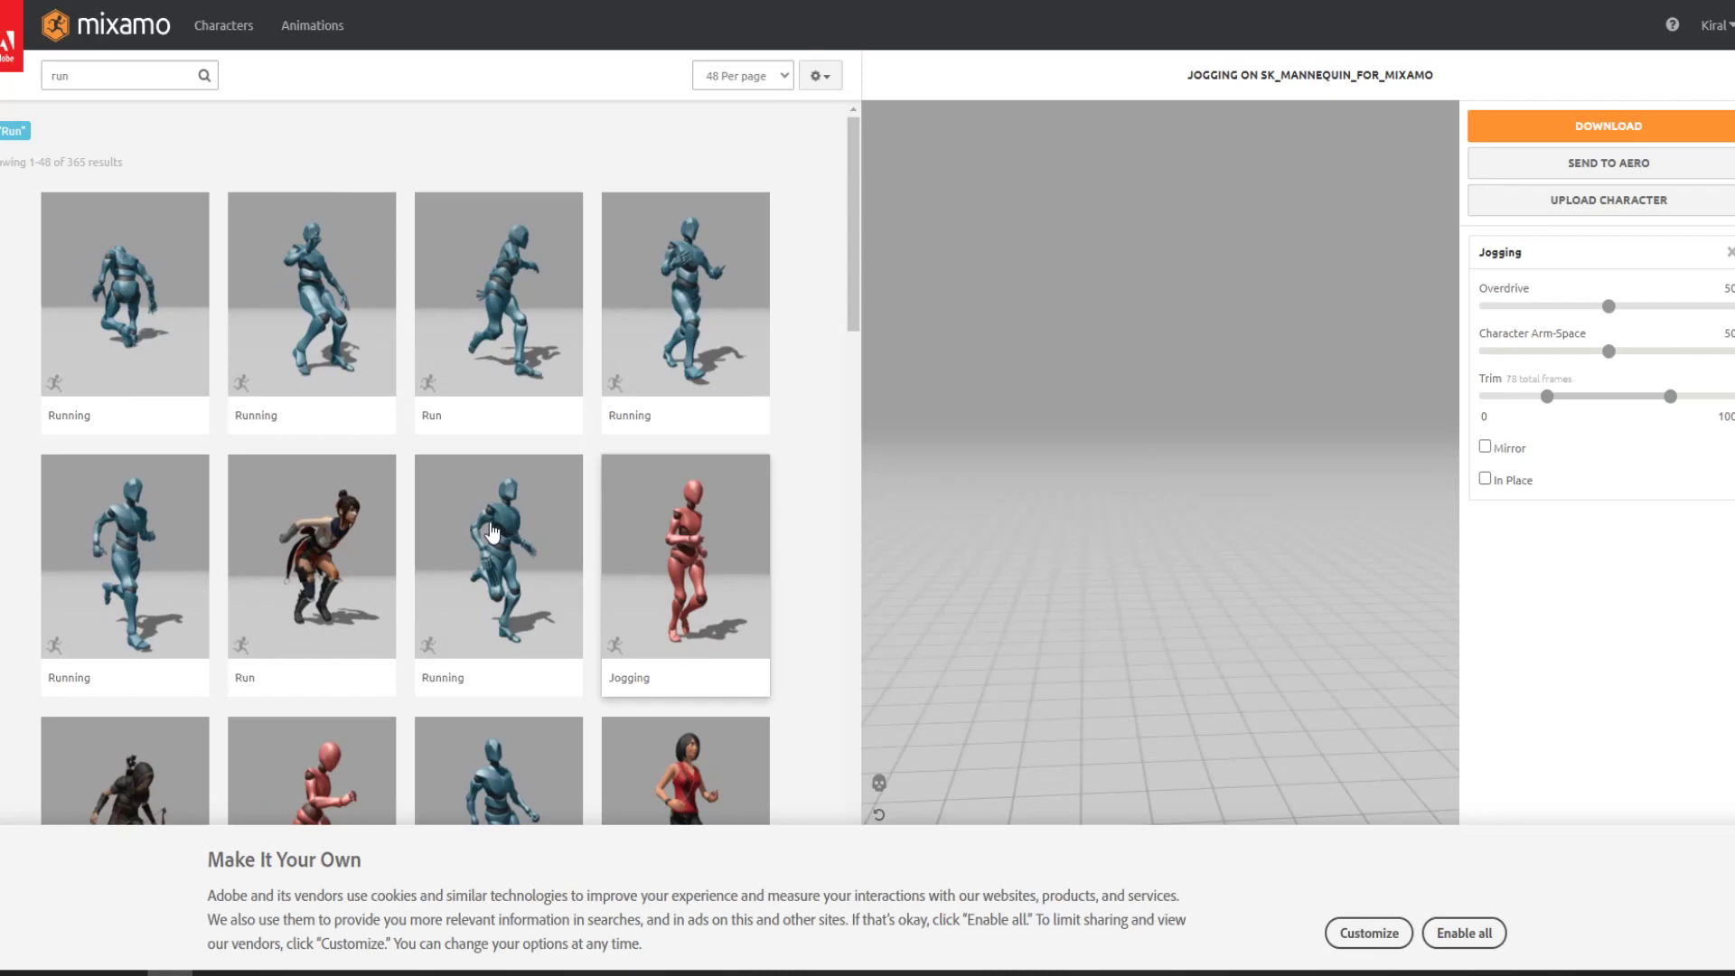
click(312, 556)
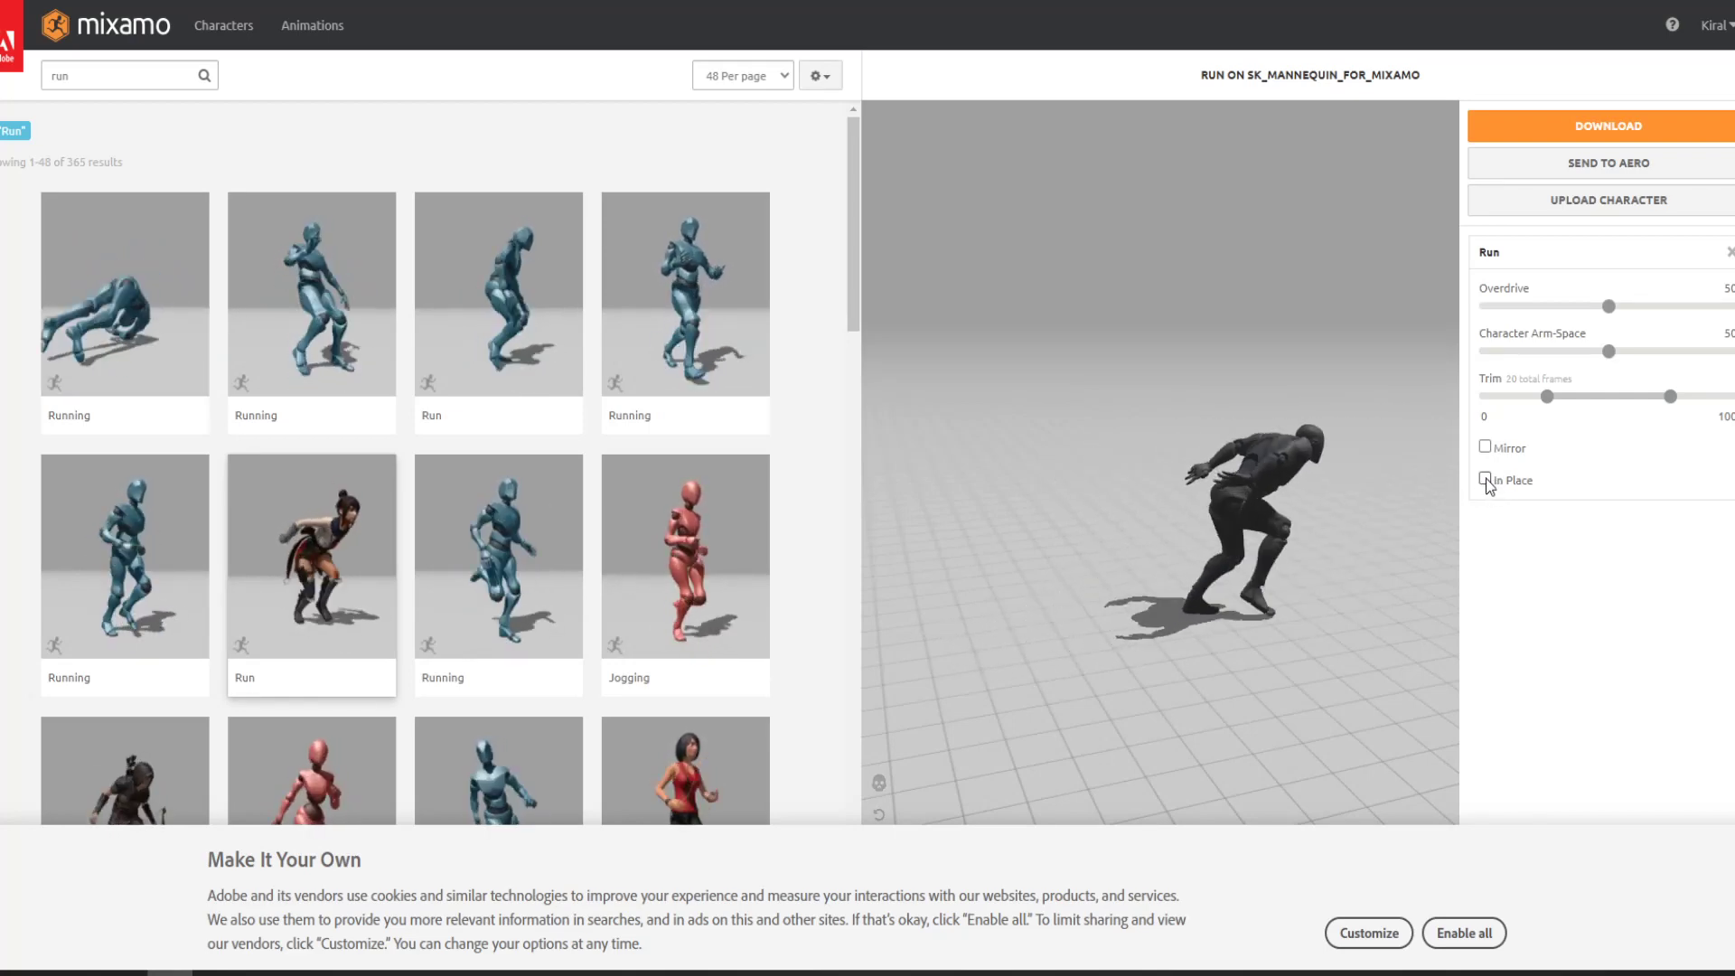
Set the Run download to FBX Binary, Without Skin, 30 fps, Uniform keyframe reduction
click(1506, 136)
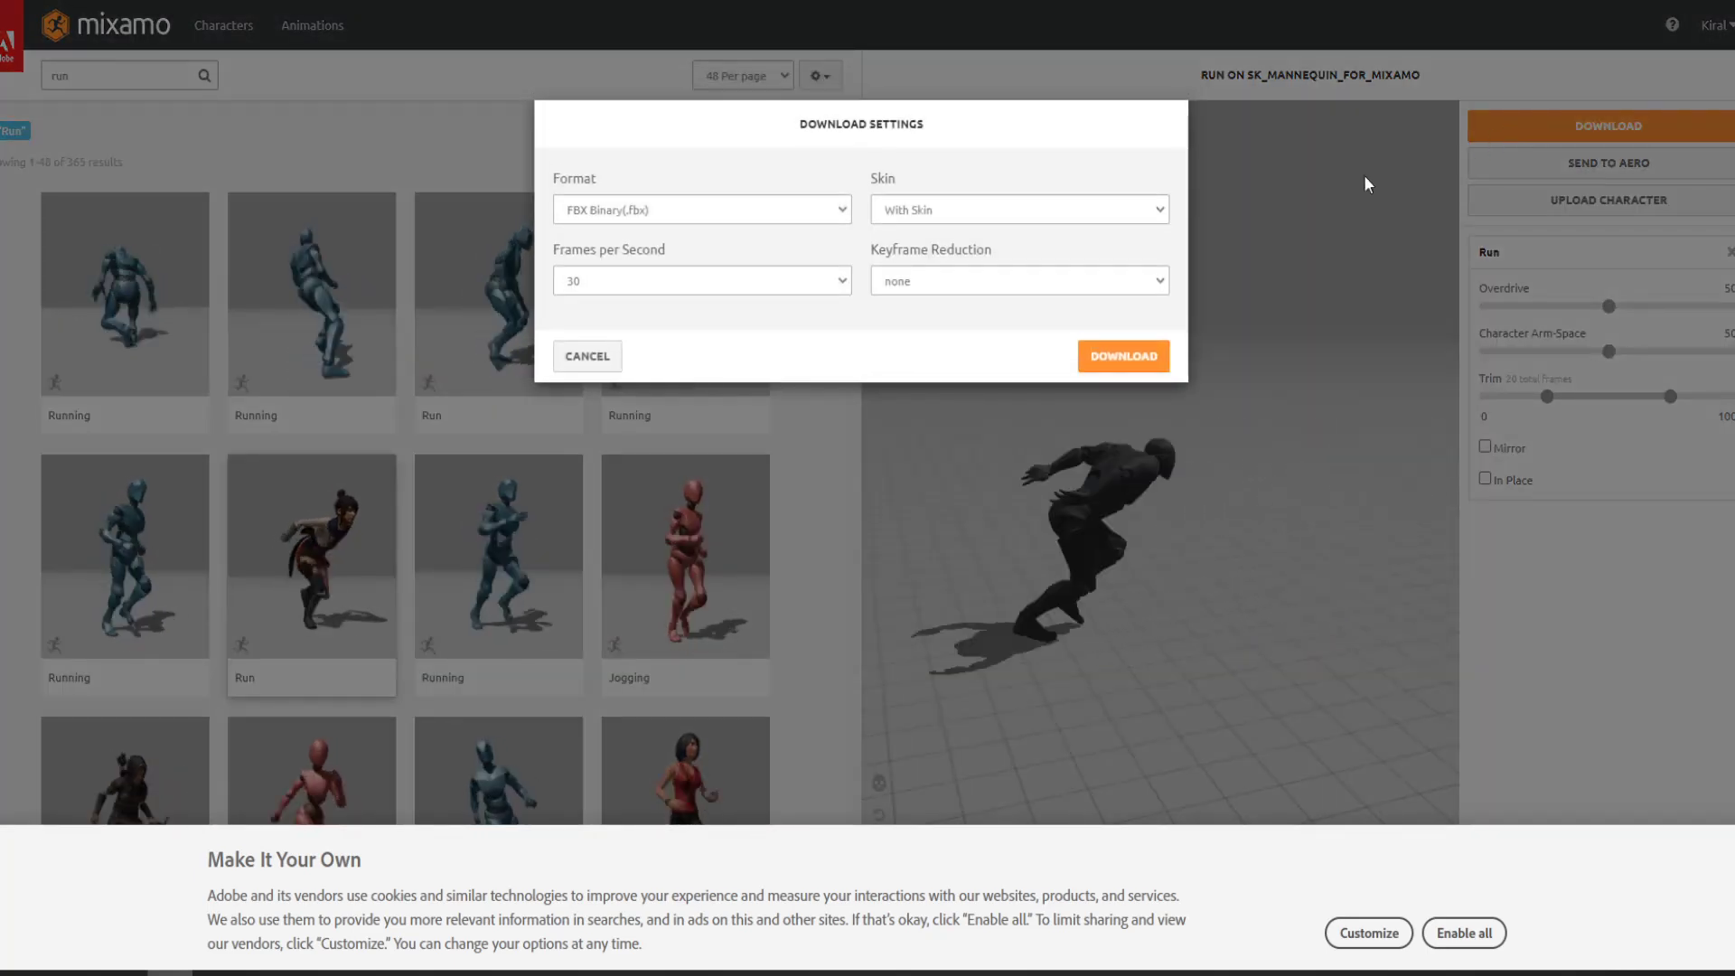
click(1045, 209)
click(1005, 253)
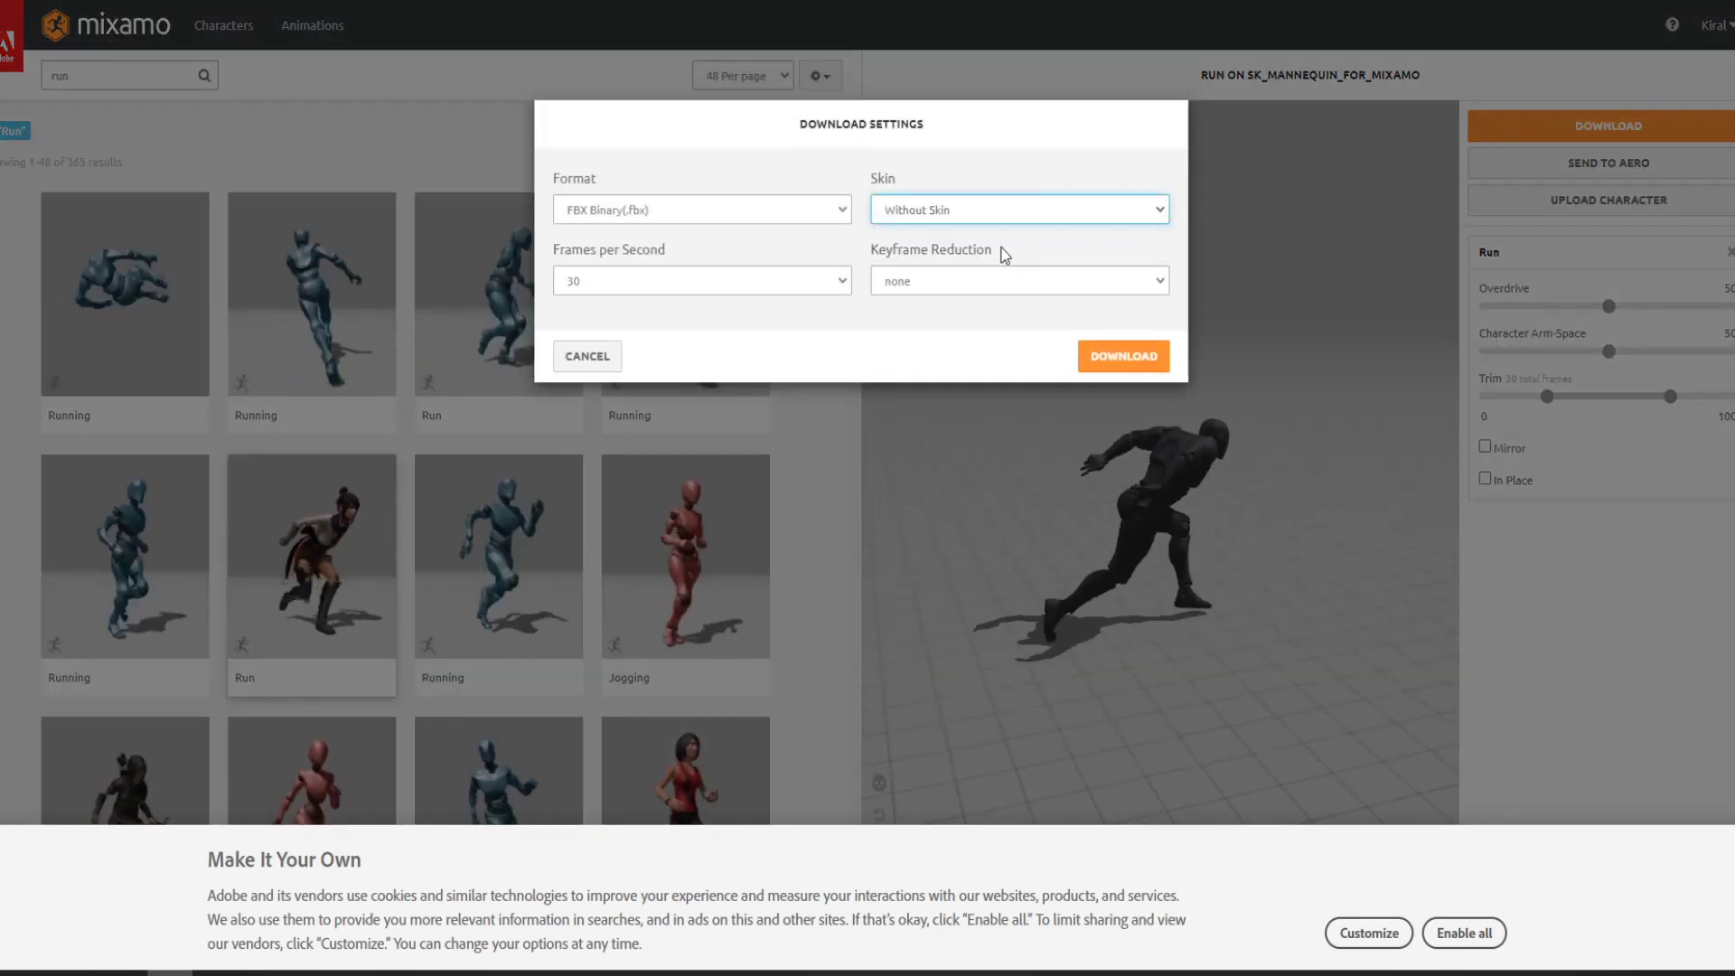
click(953, 278)
click(935, 318)
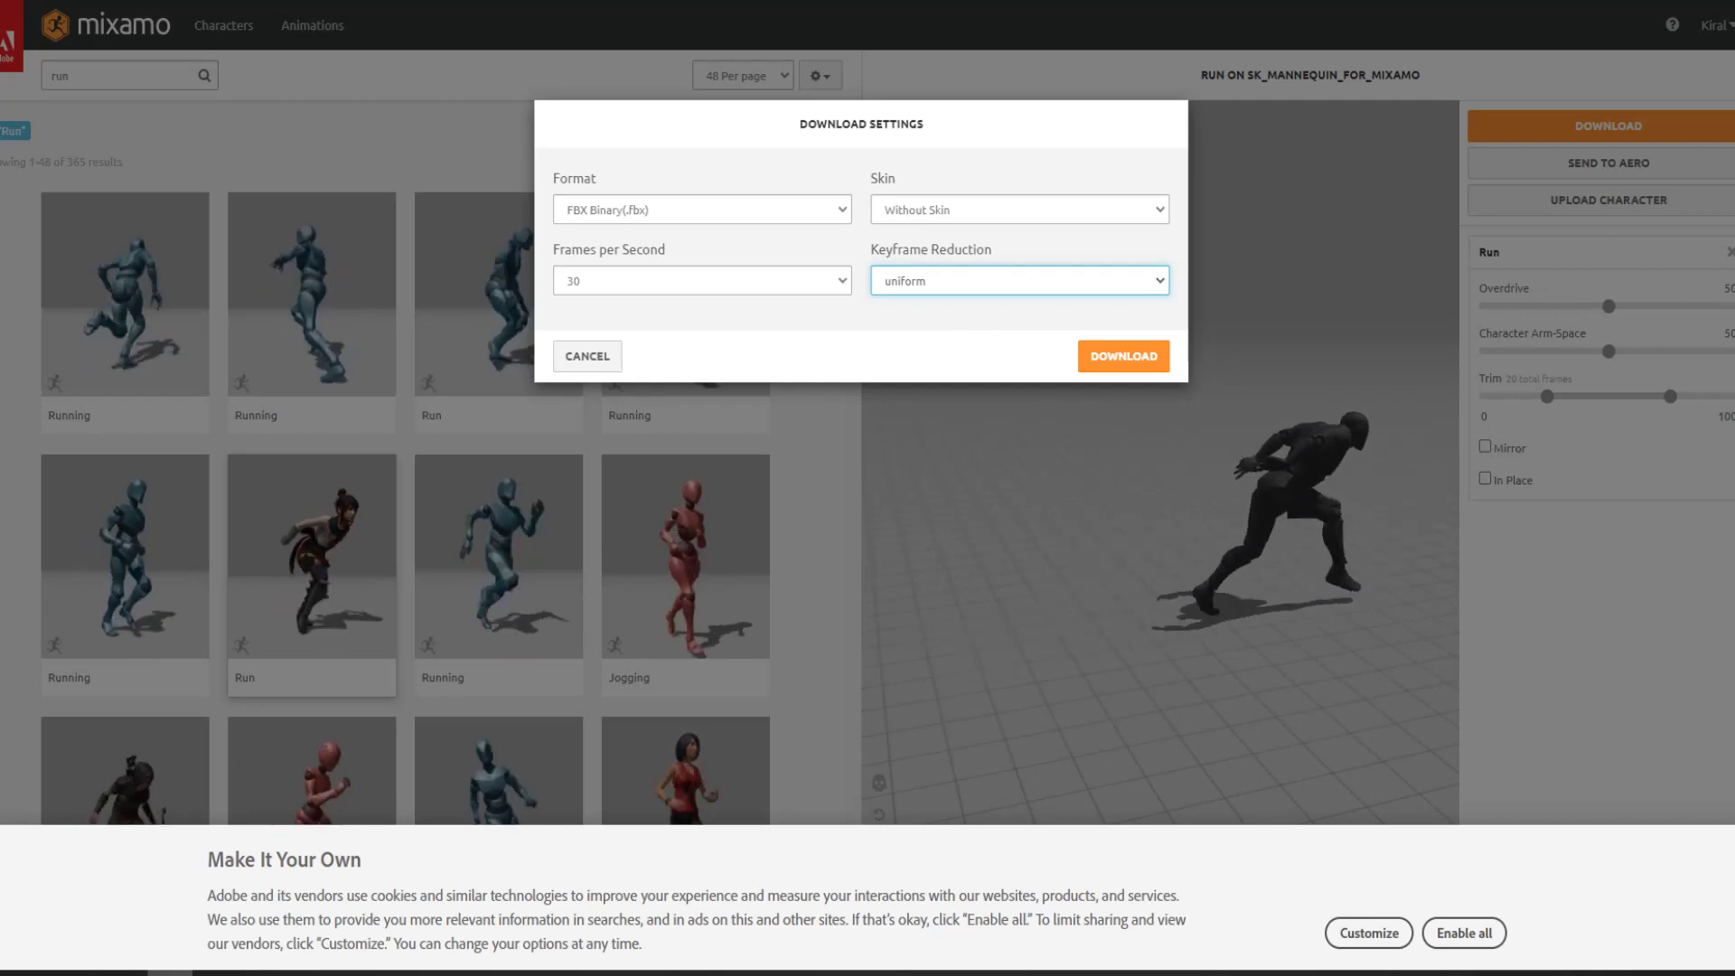
key(alt+Tab)
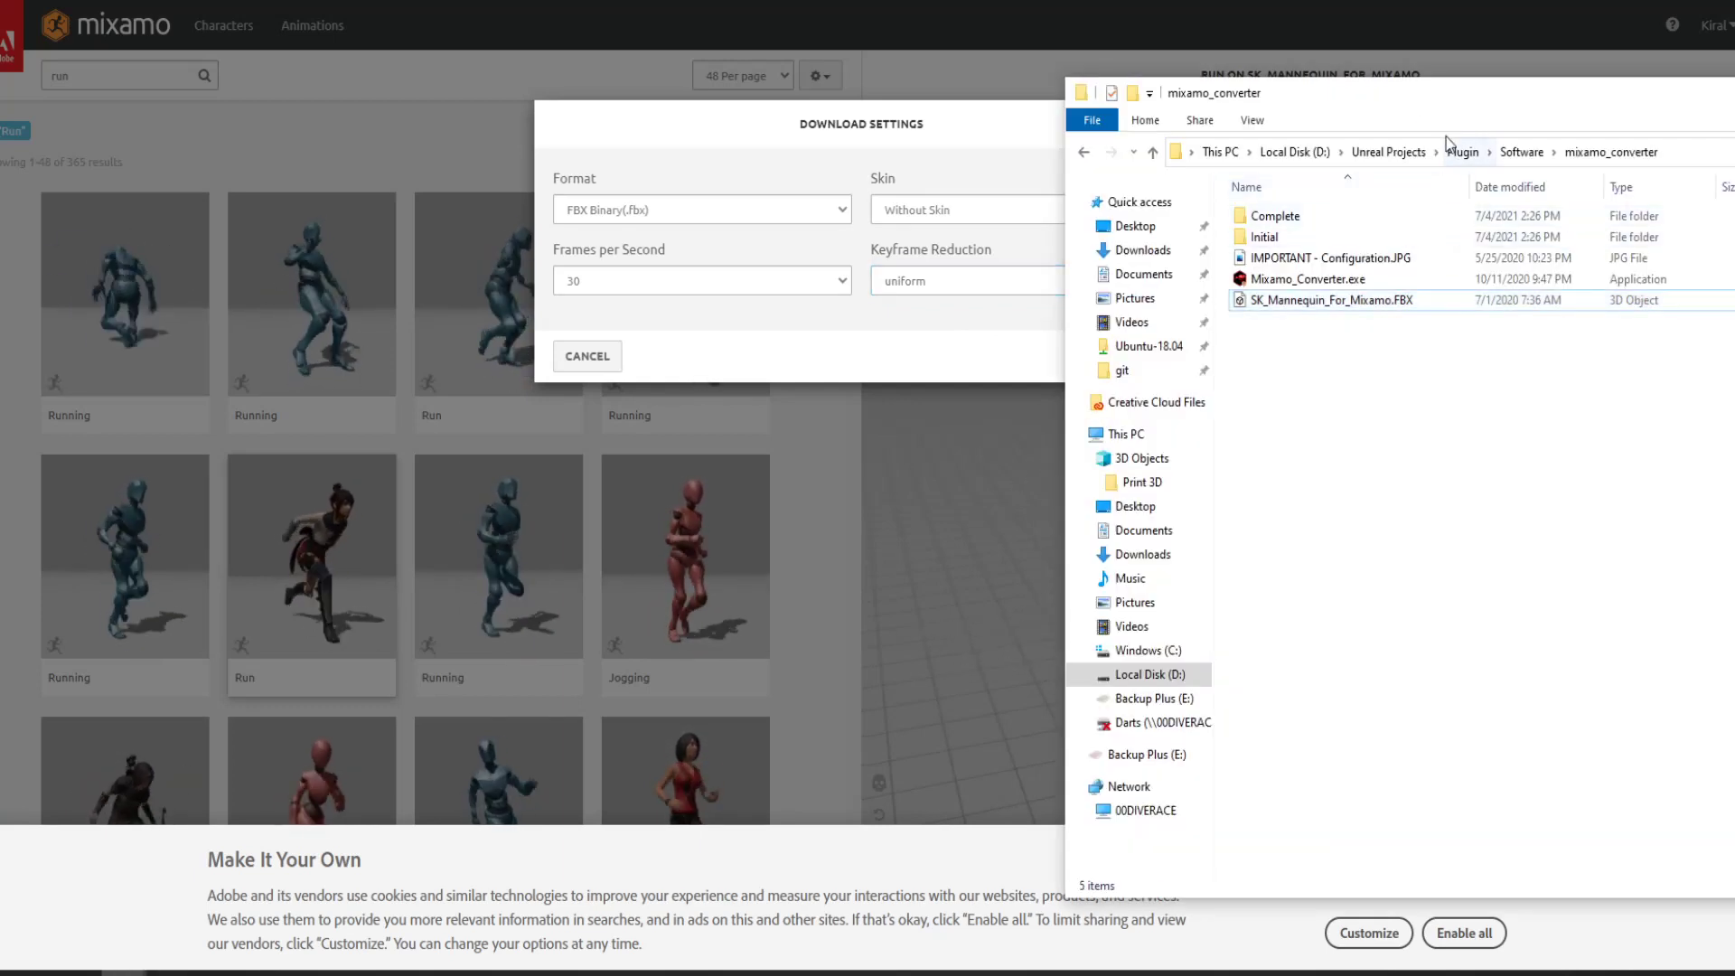
Check Naruto_Run.fbx in the Initial folder and convert it with Mixamo_Converter.exe
drag(1383, 101, 738, 108)
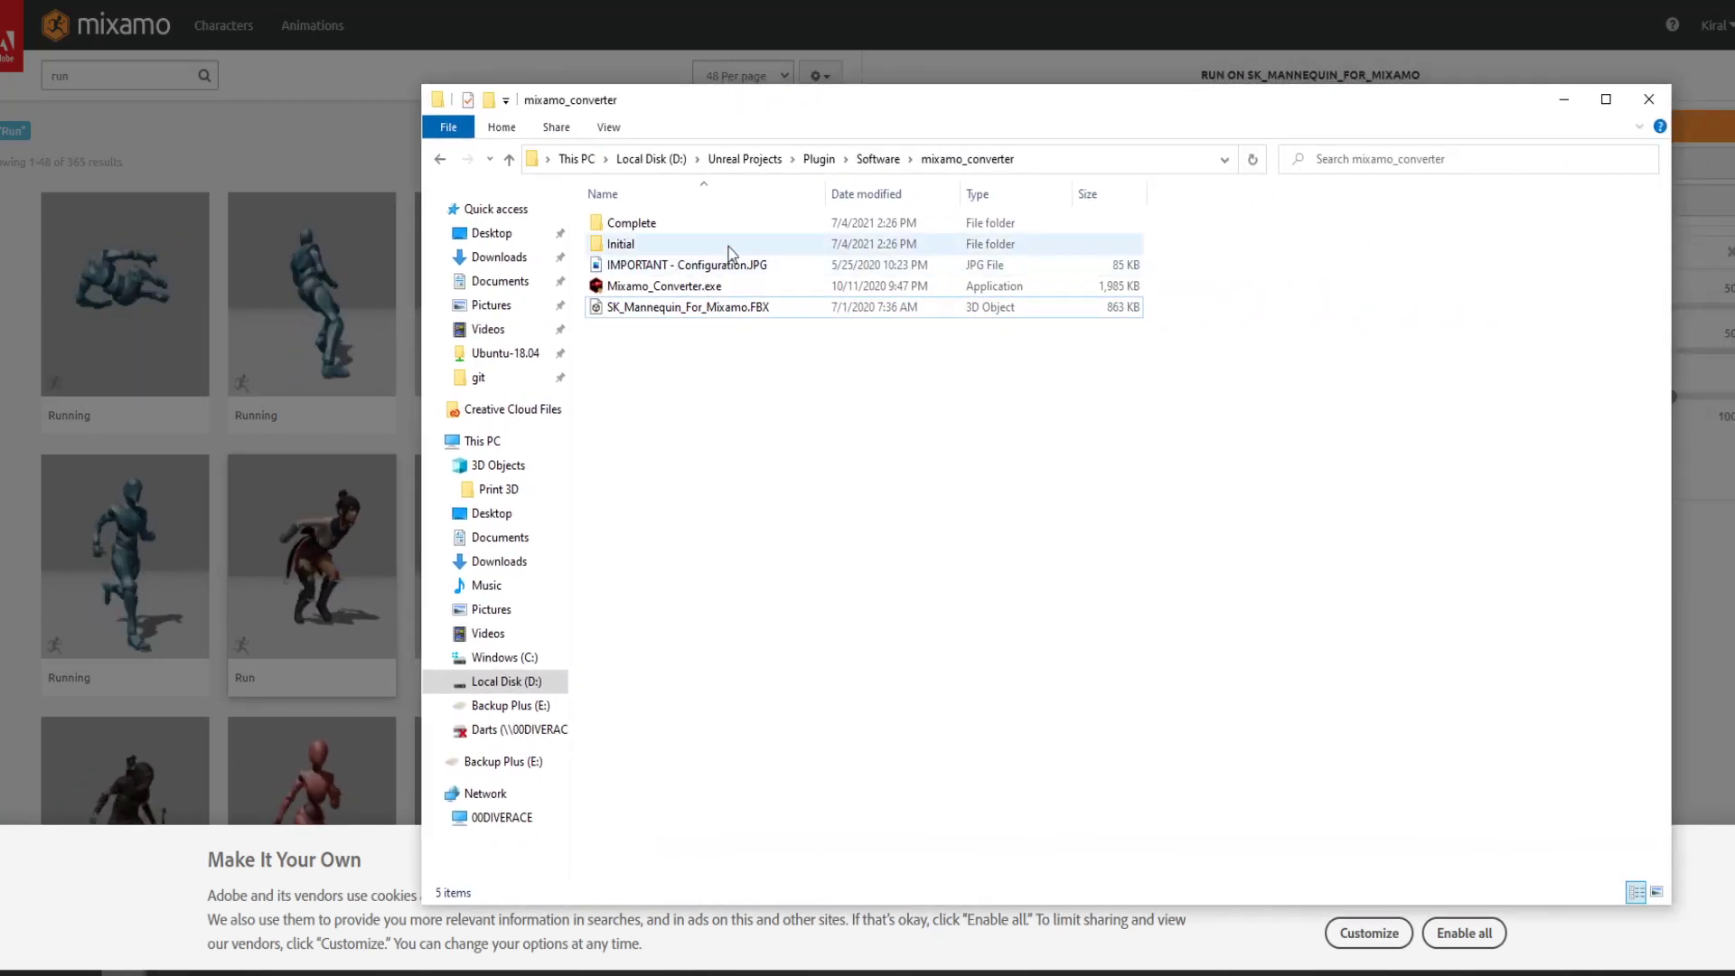
double_click(728, 245)
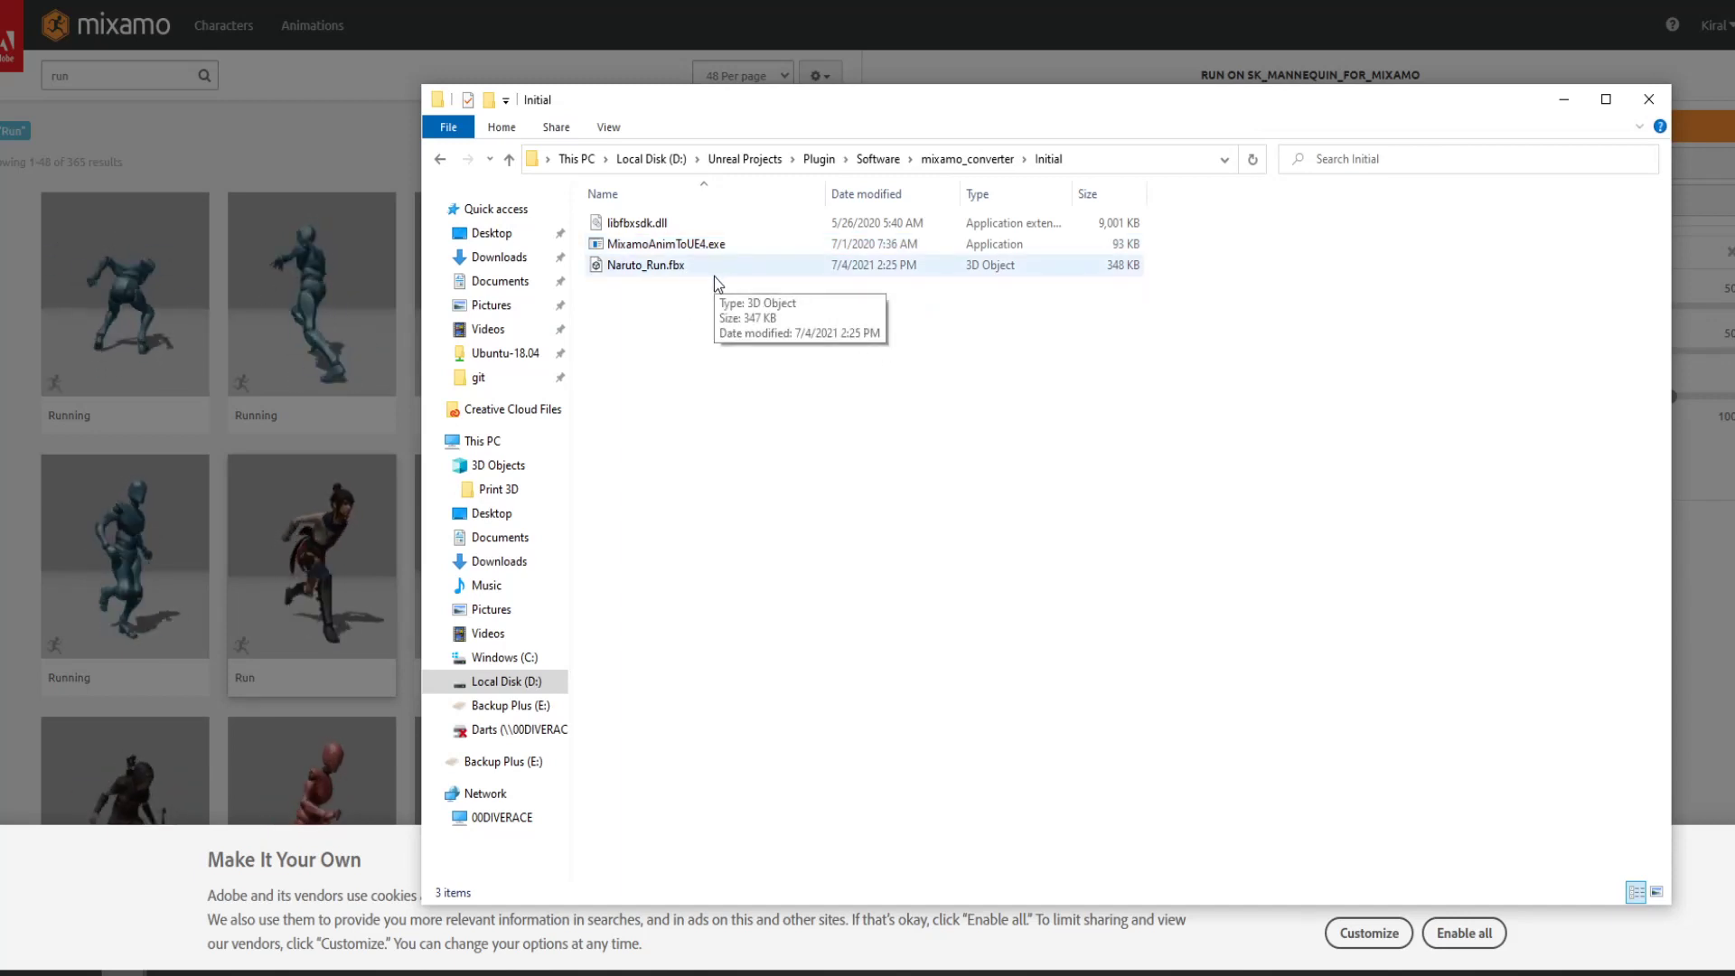
click(967, 159)
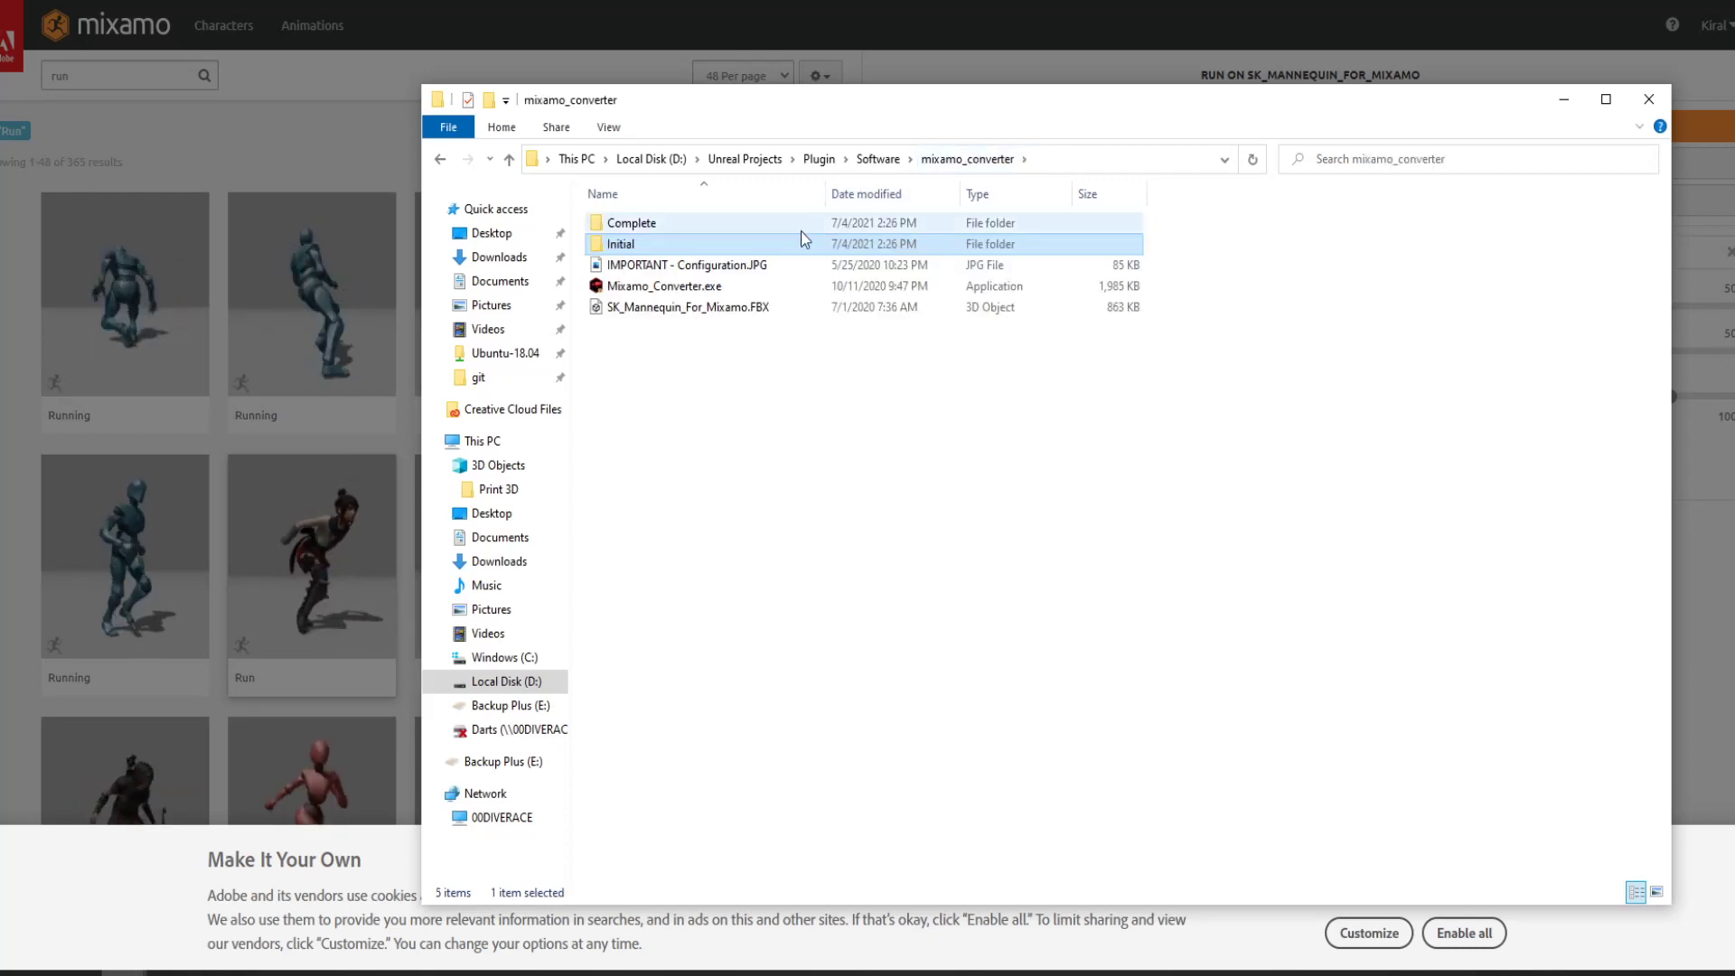
double_click(737, 284)
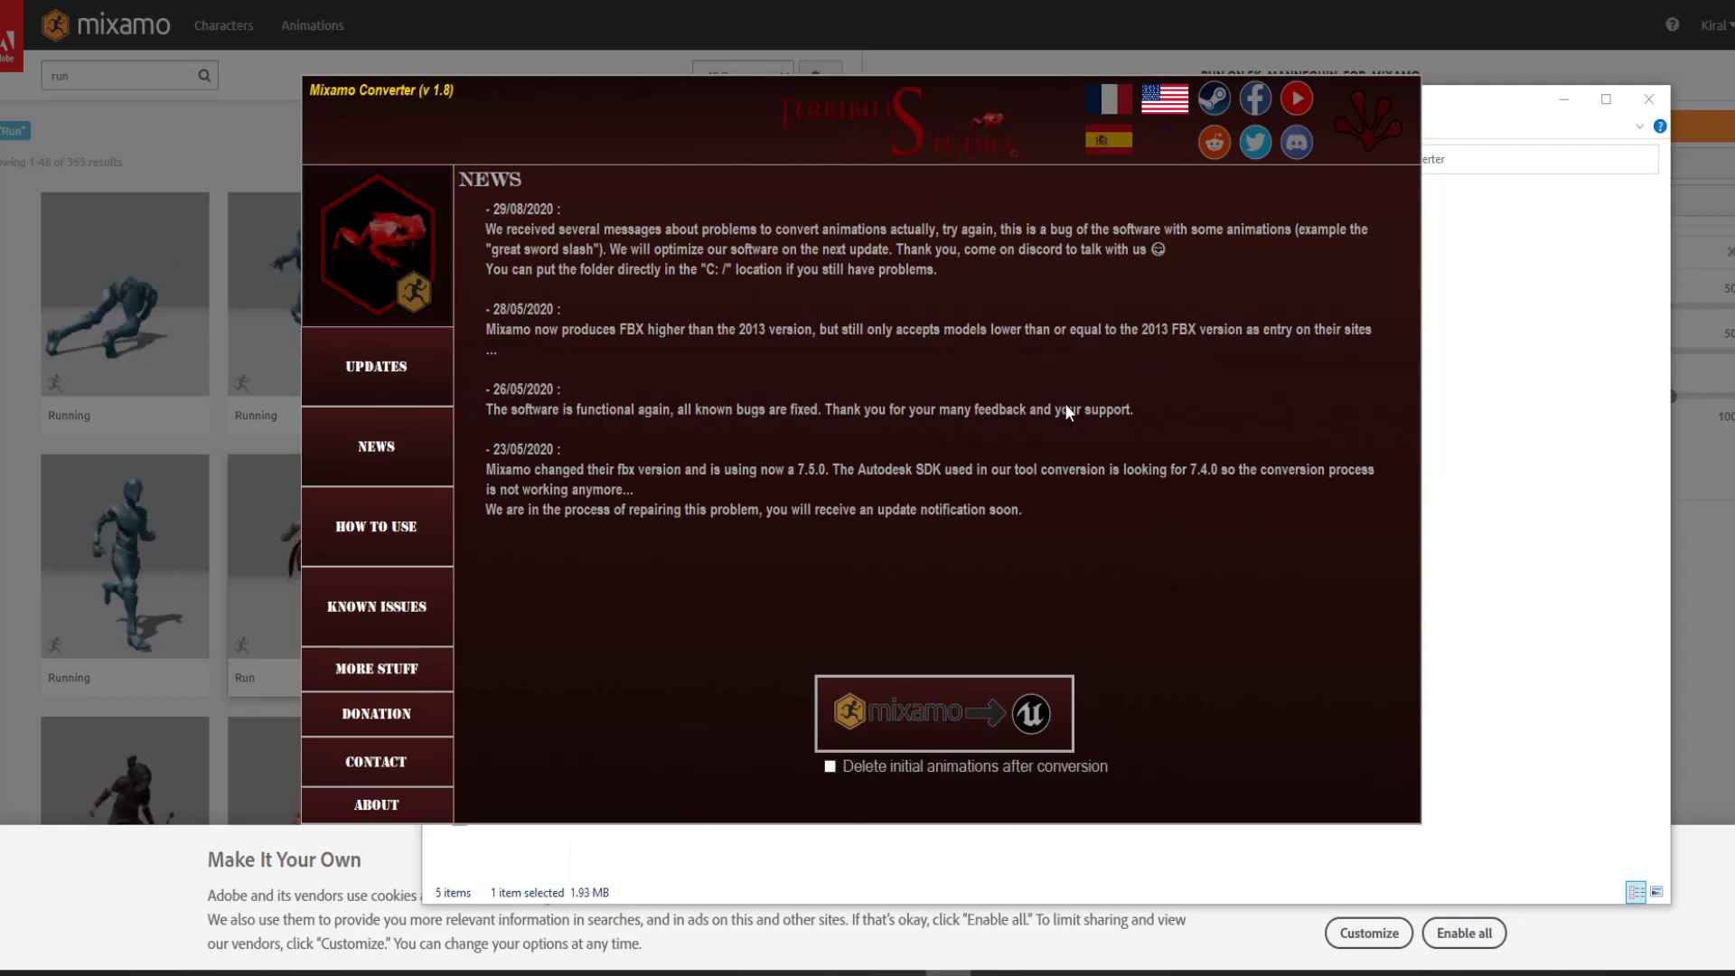
click(884, 717)
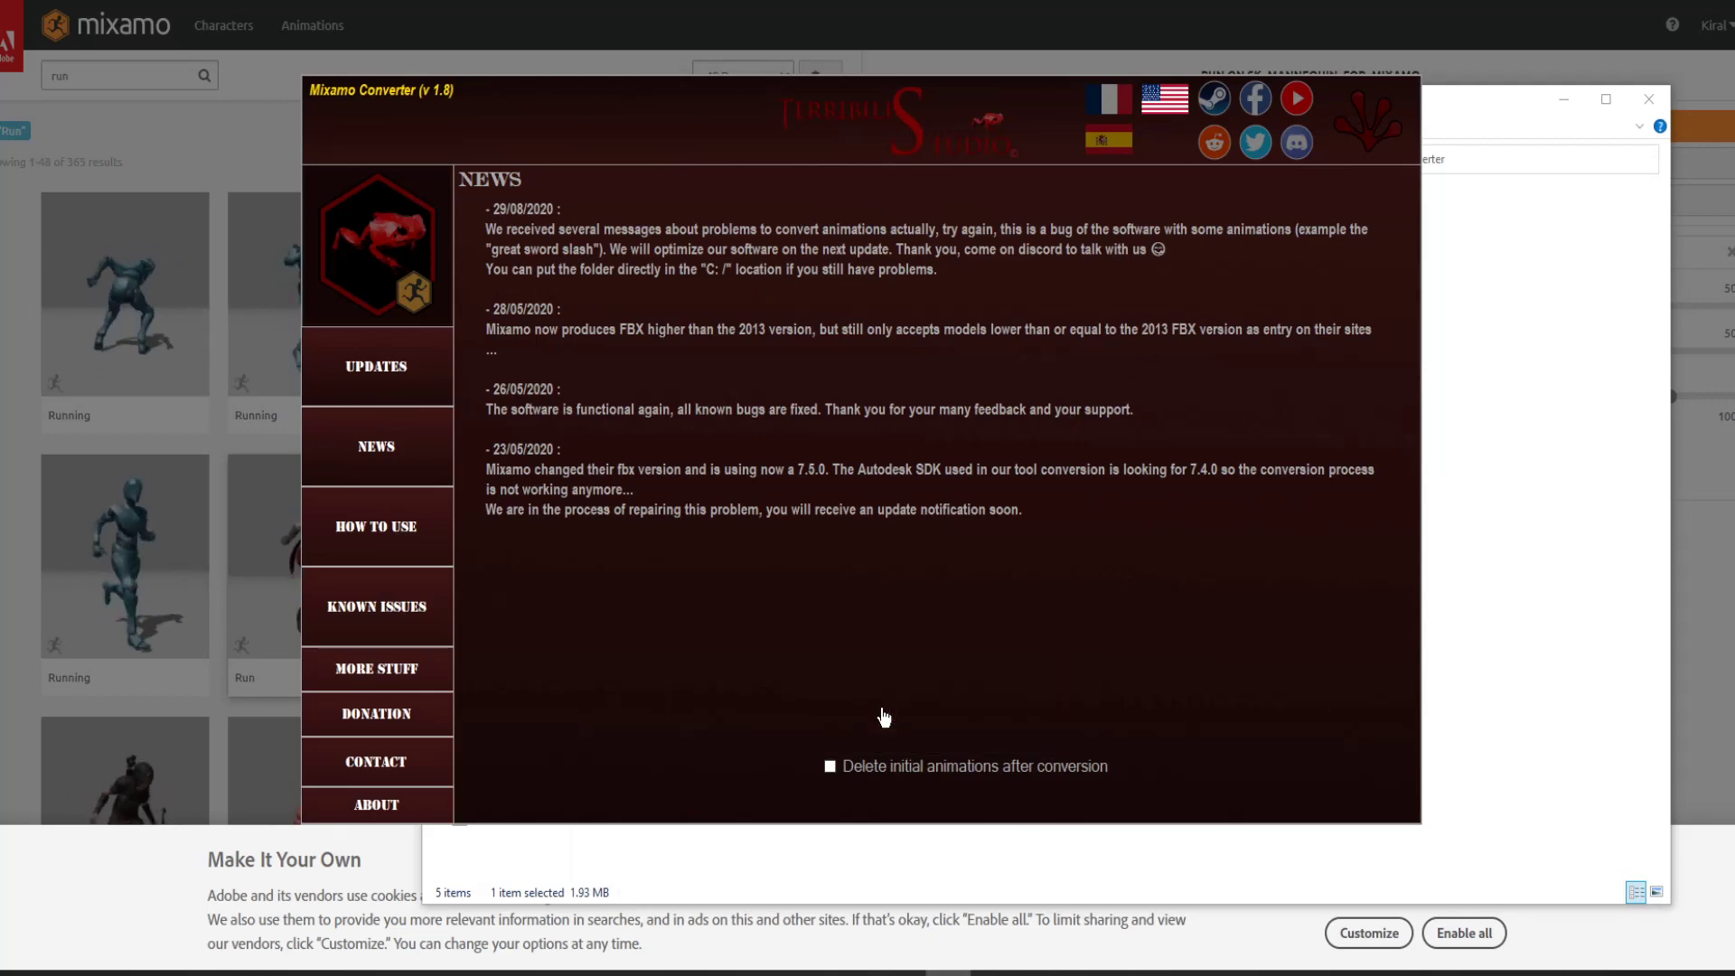
click(1013, 521)
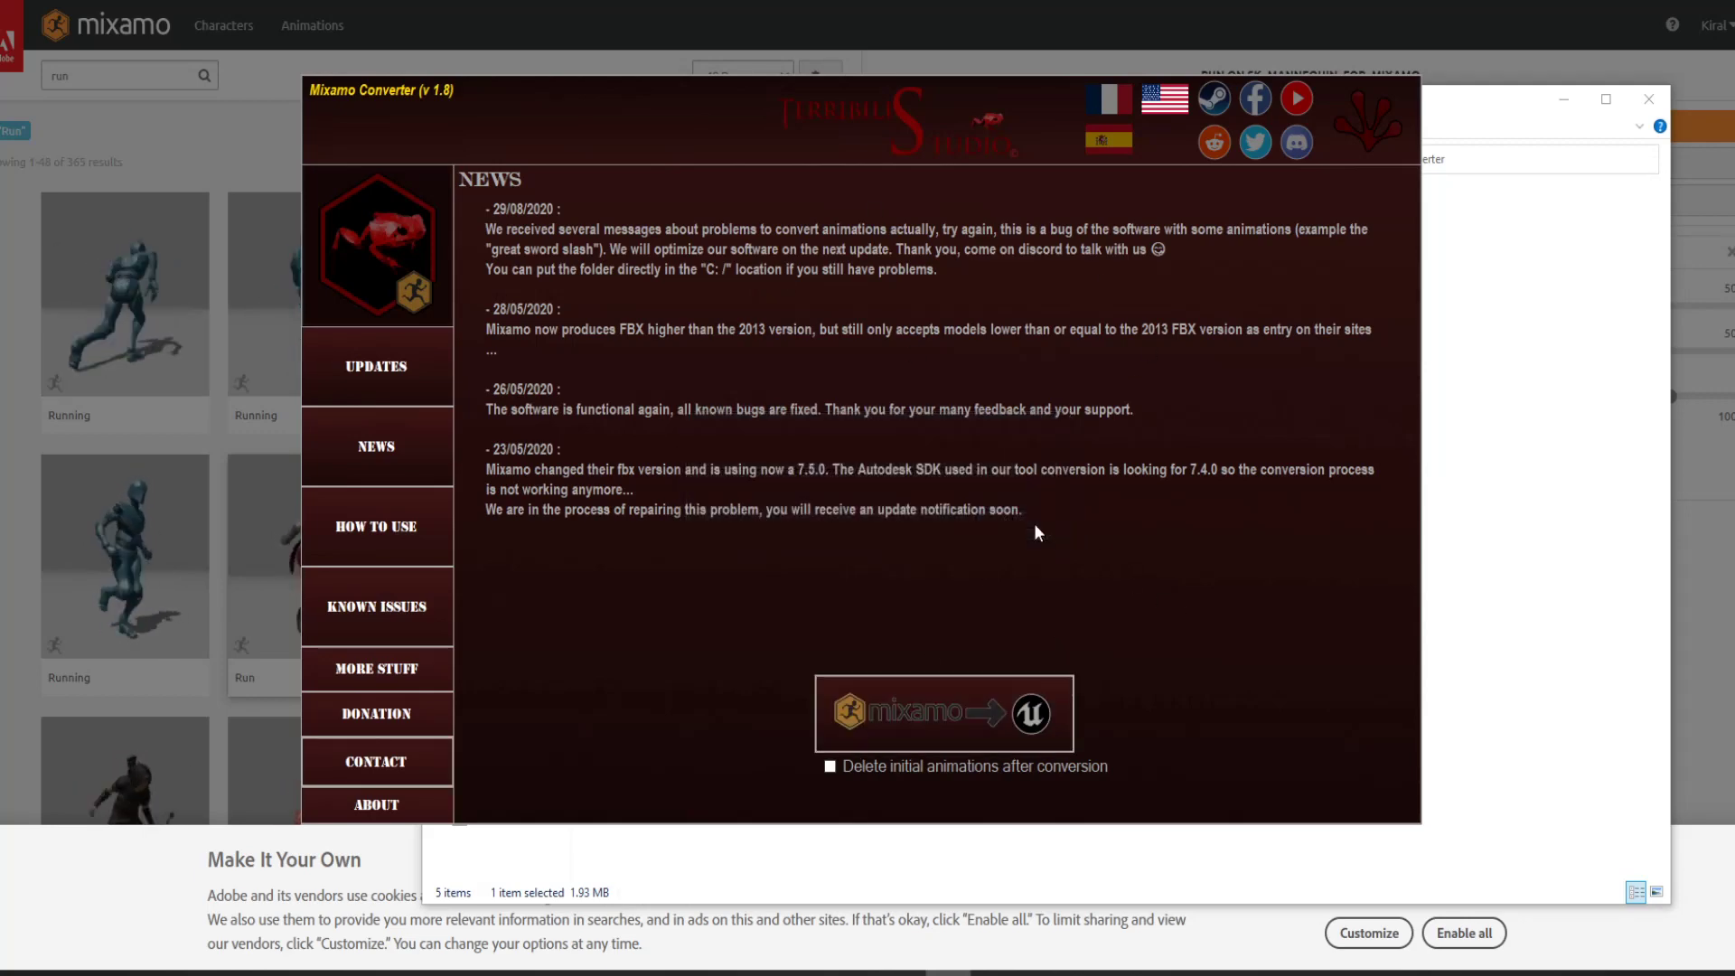
click(1378, 116)
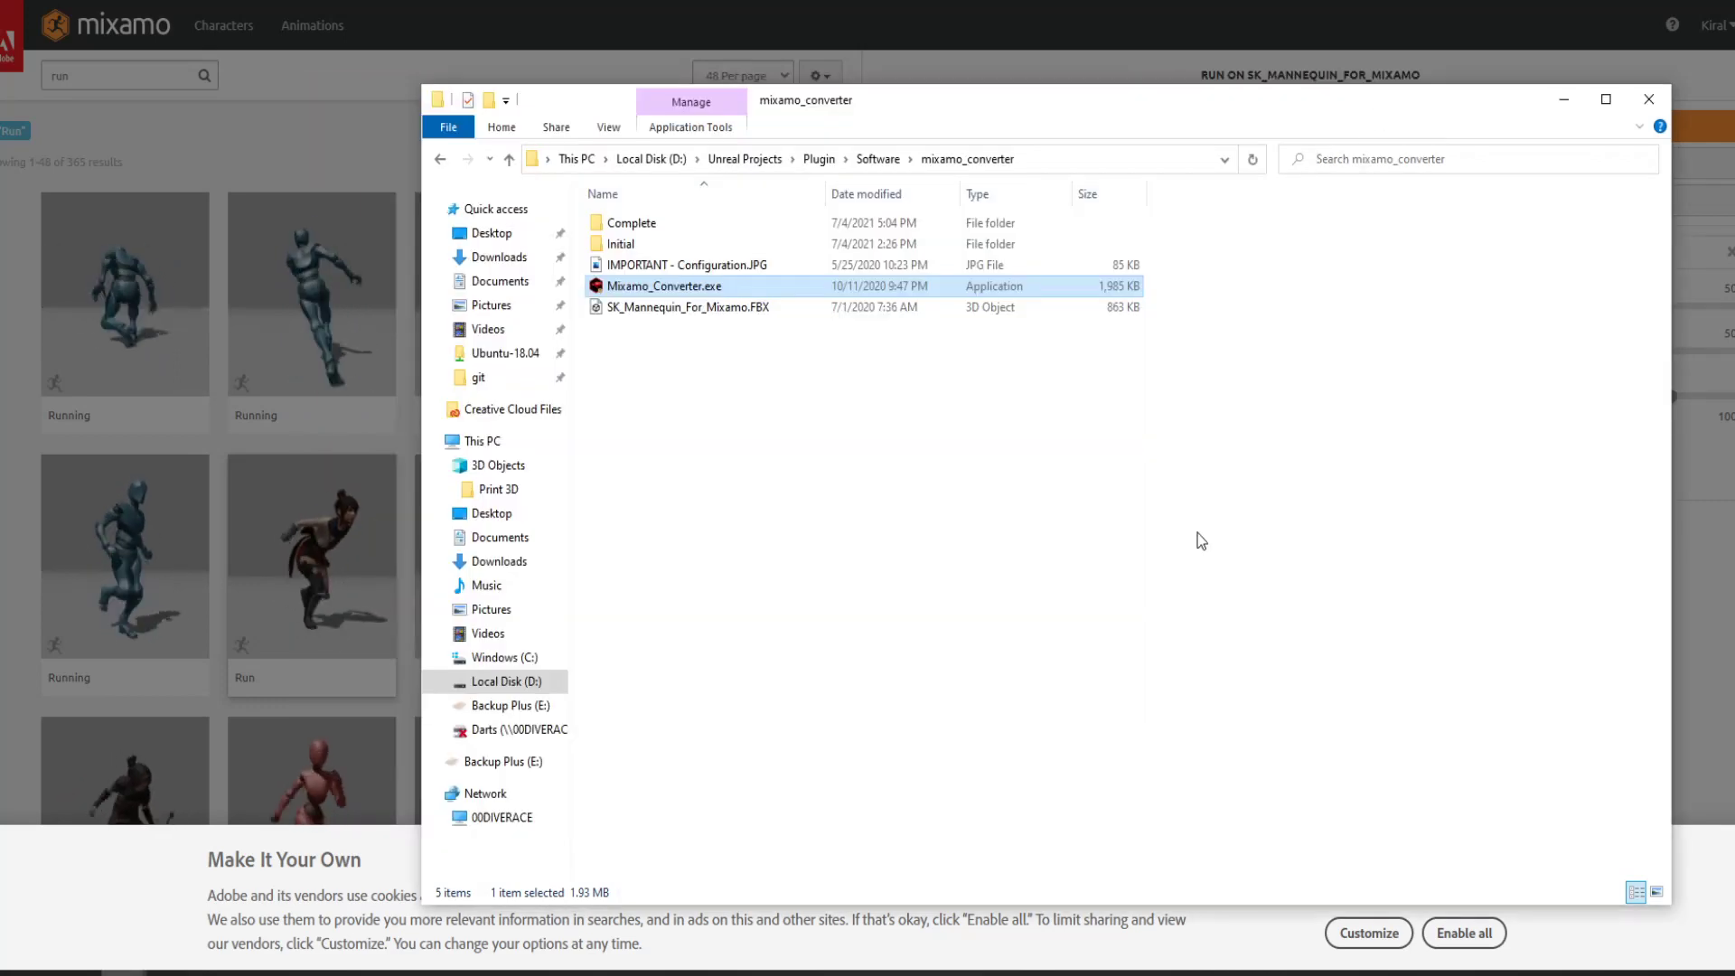
Confirm Naruto_Run4UE4.fbx is in the Complete folder, then return to the Mixamo page
double_click(708, 221)
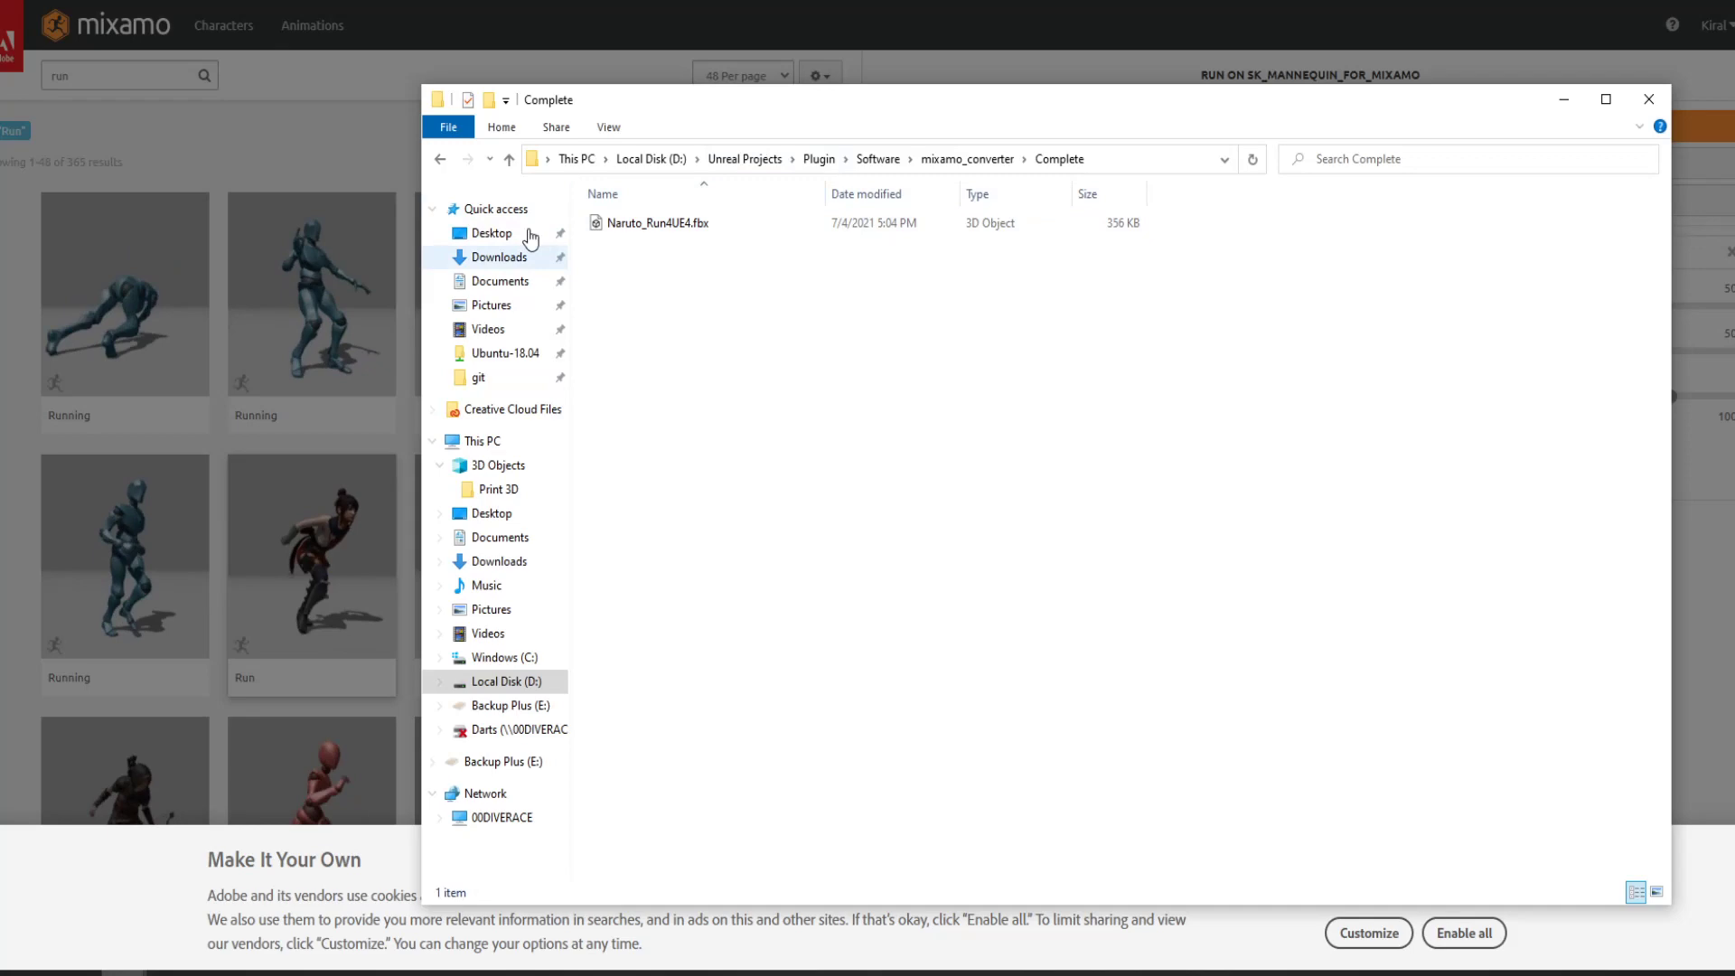
drag(757, 100, 1562, 81)
click(956, 919)
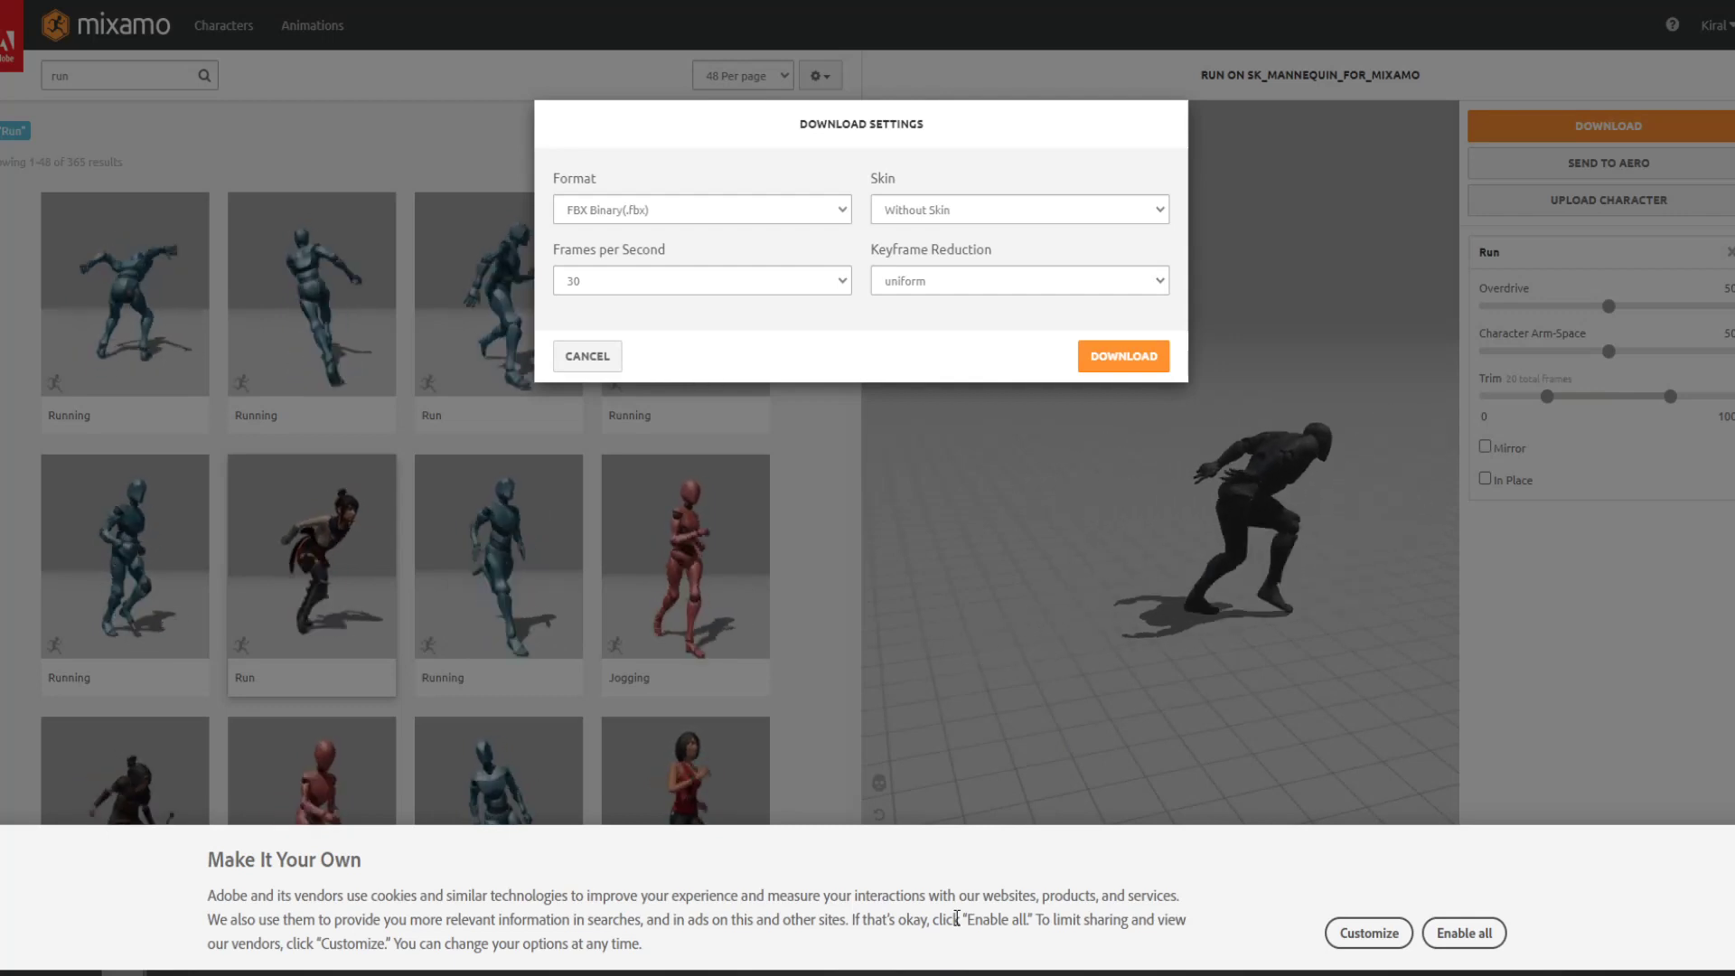
Show the MetaHumans/Animation Content Drawer in the UE5_ThirdPerson editor beside the Complete folder
mouse_move(857, 972)
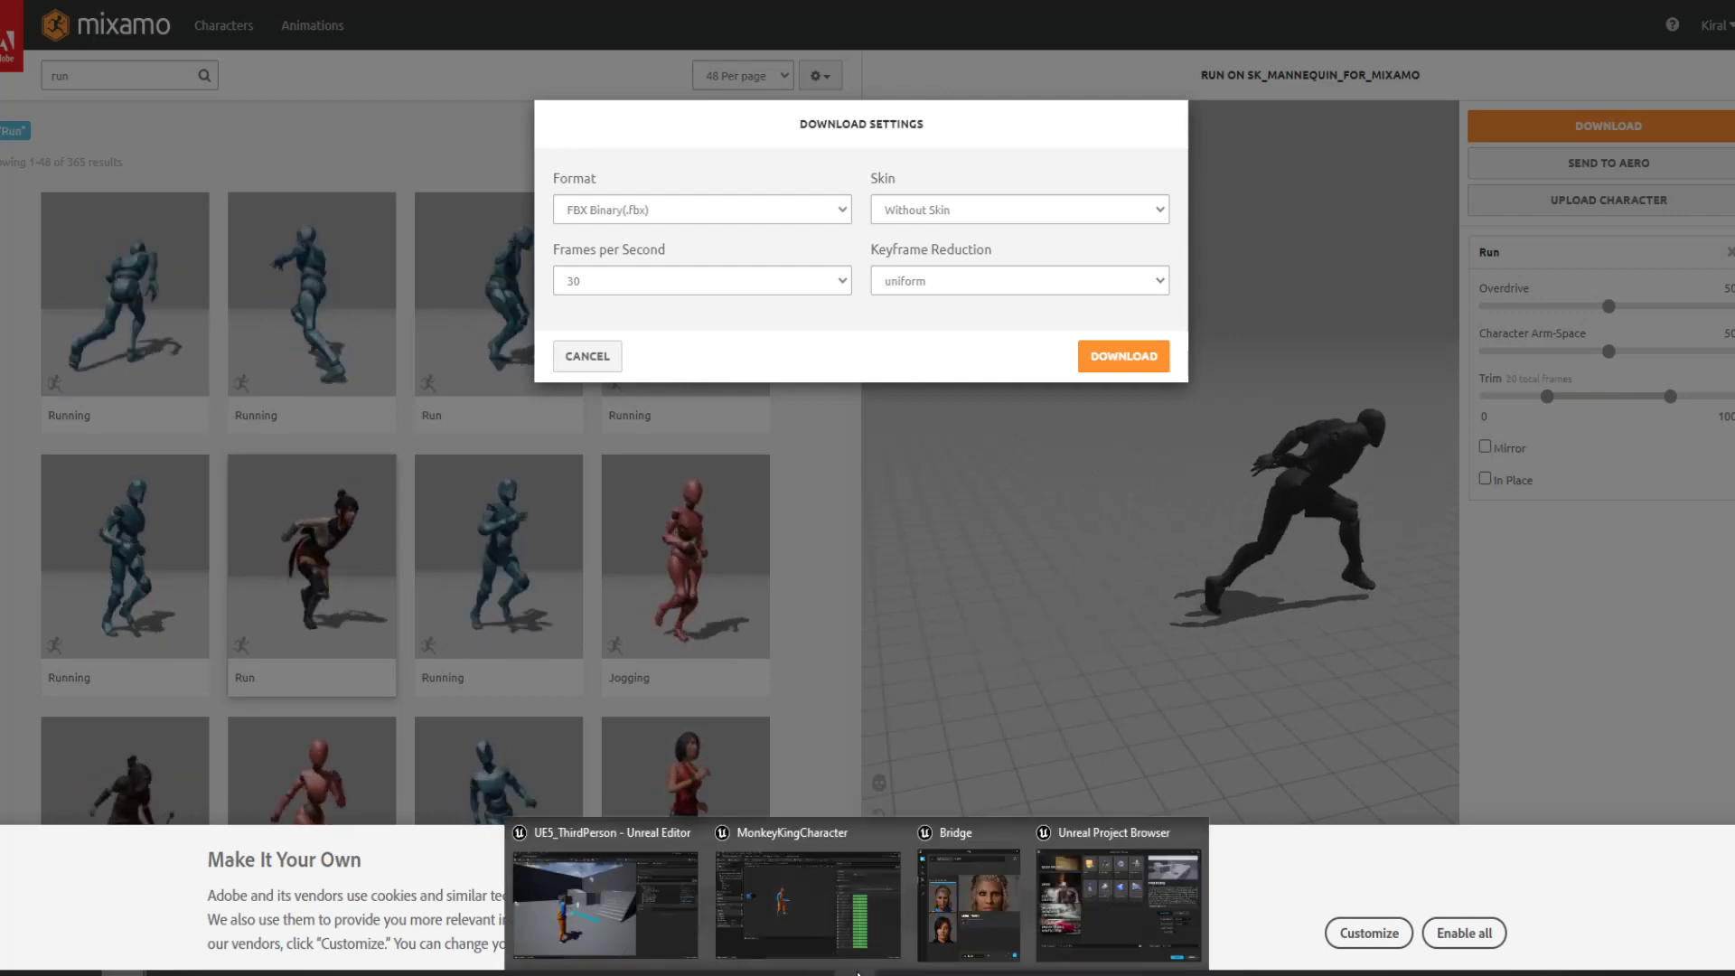
click(594, 917)
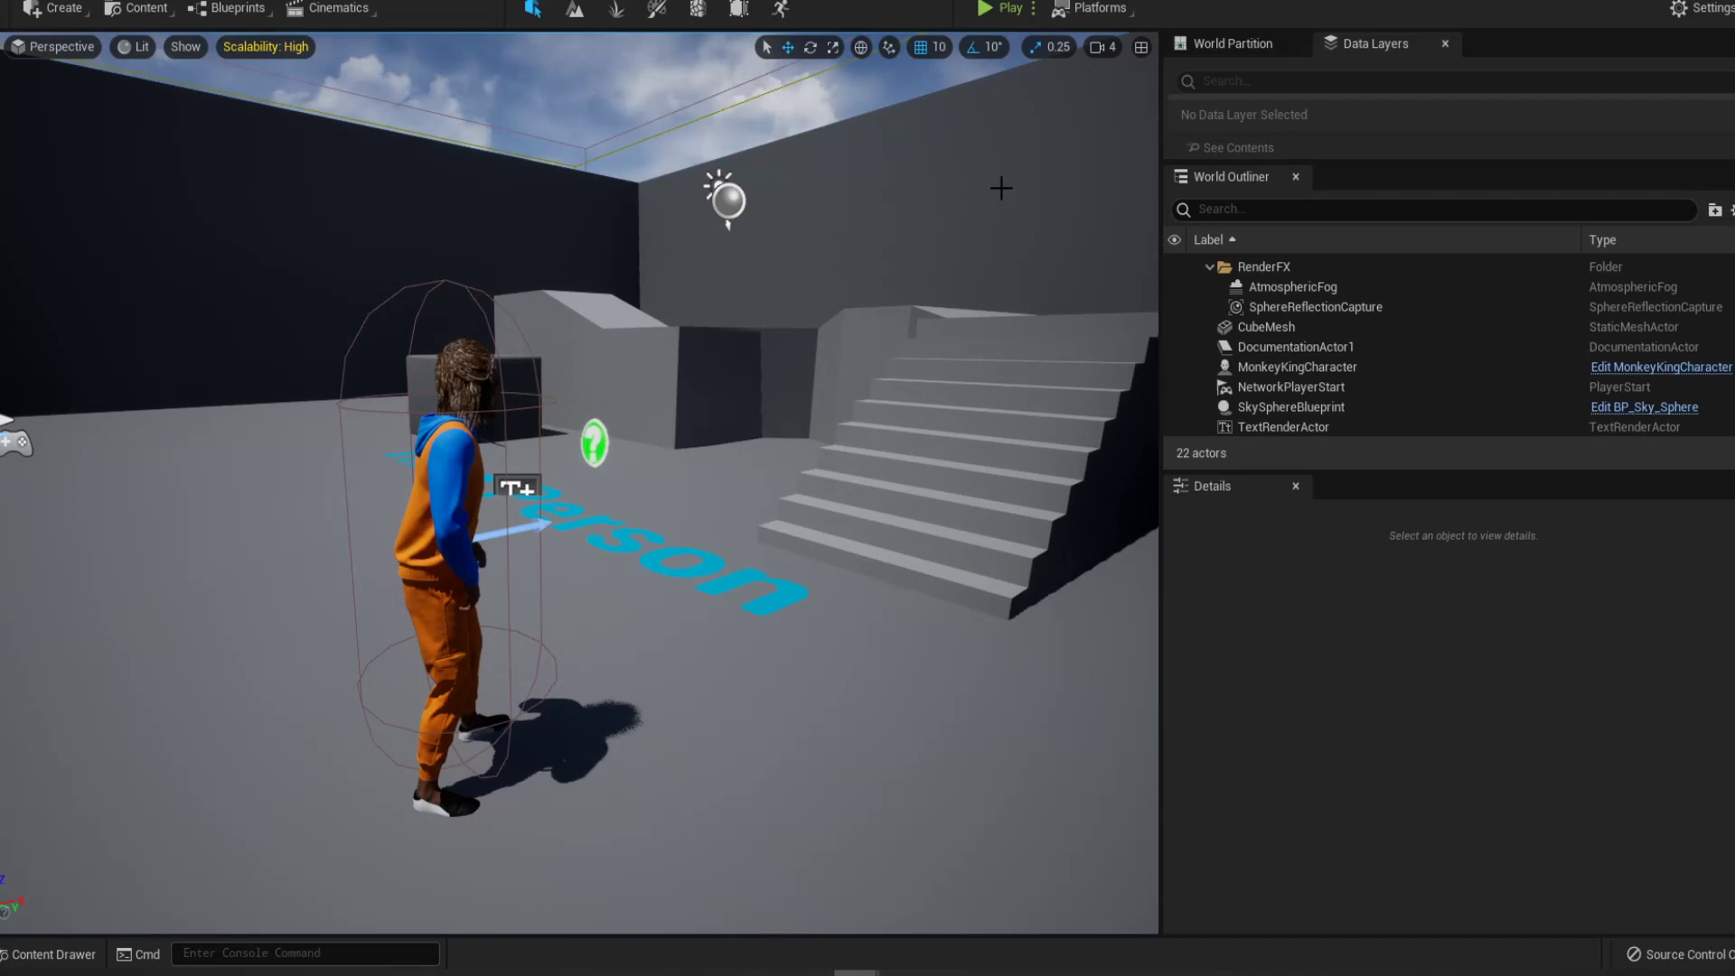
key(ctrl+space)
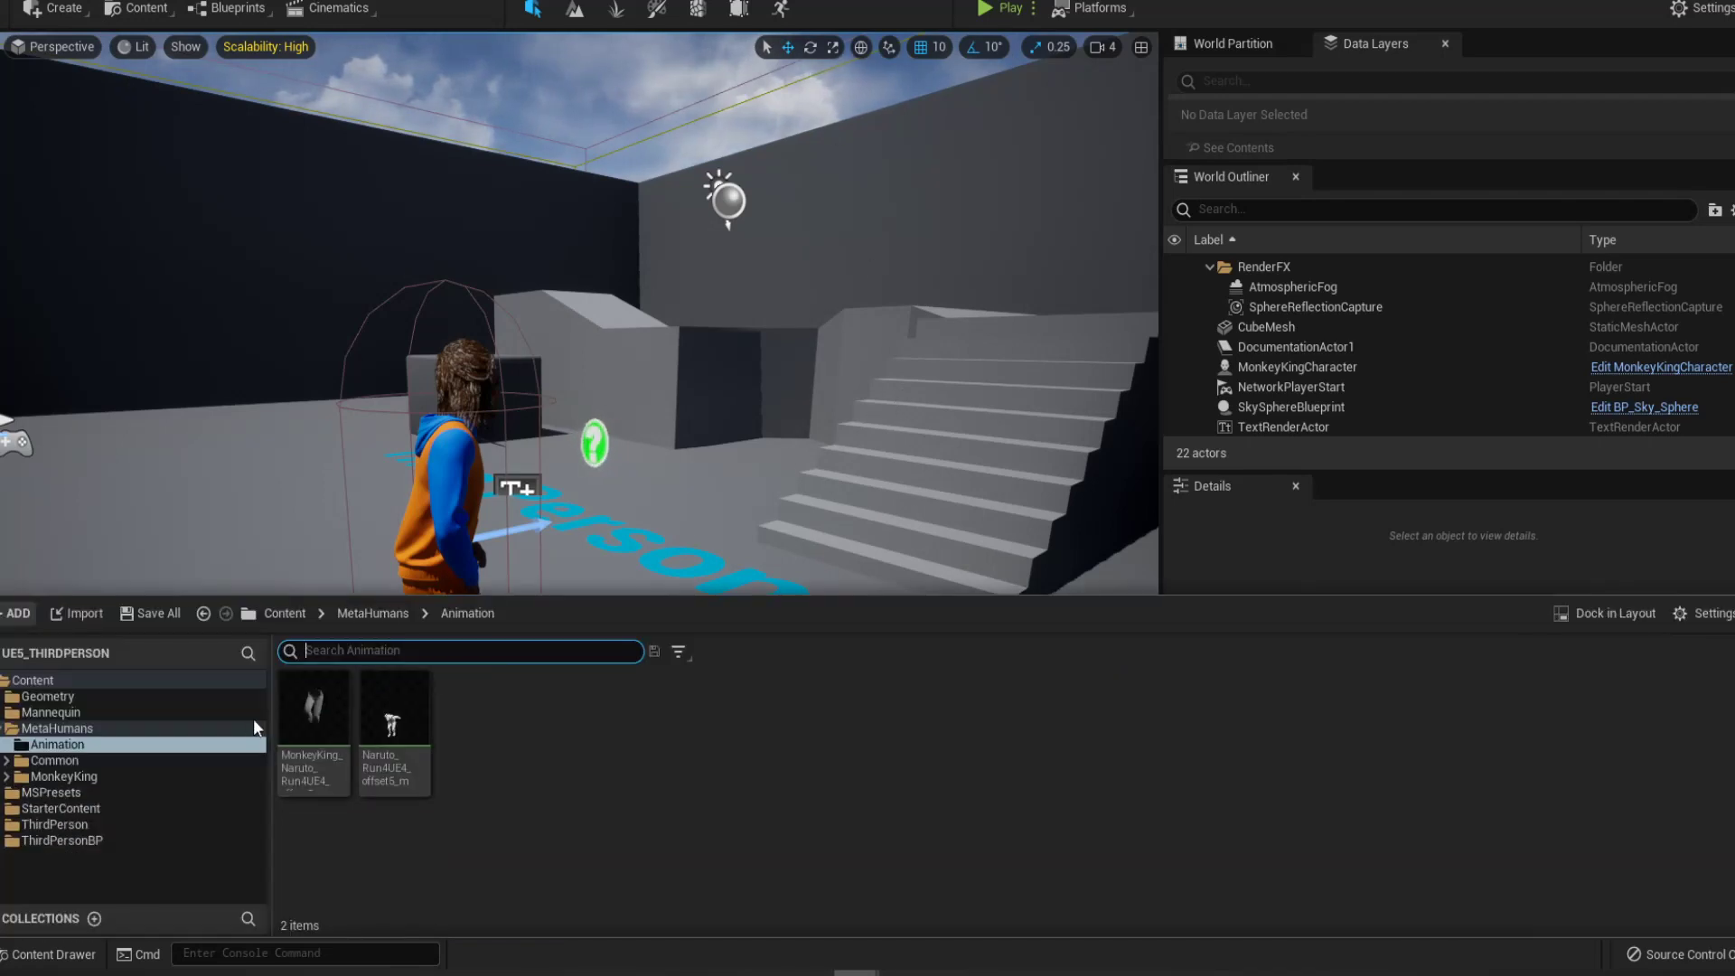
click(632, 754)
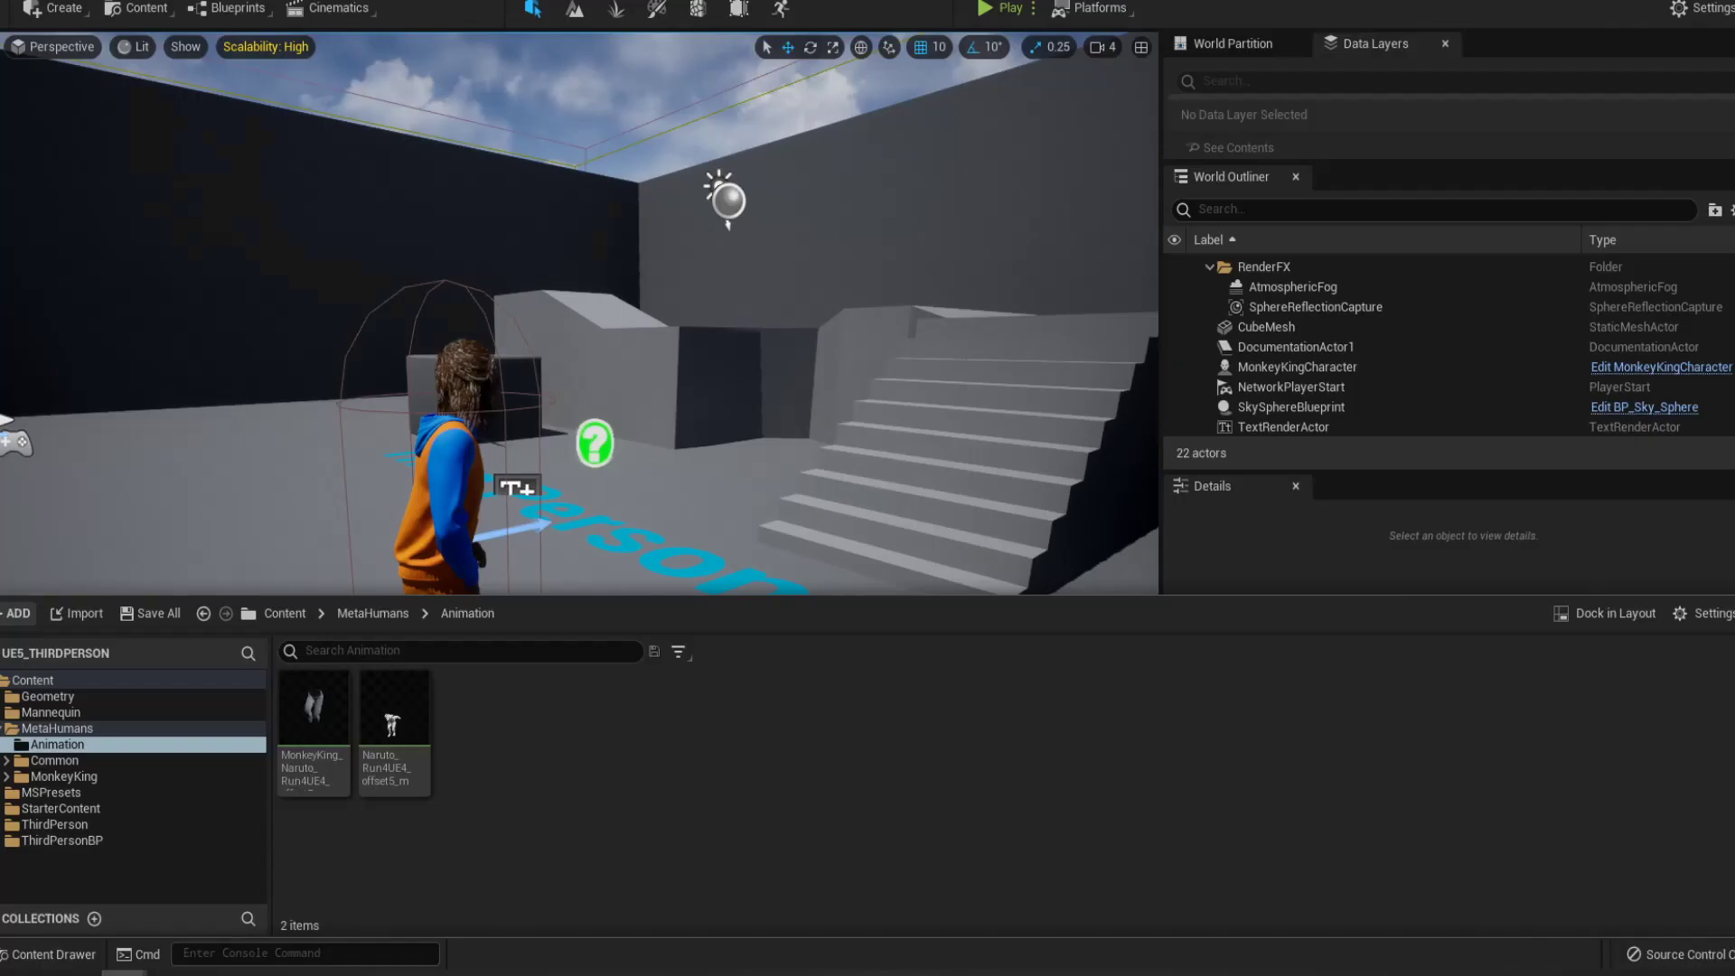
key(alt+Tab)
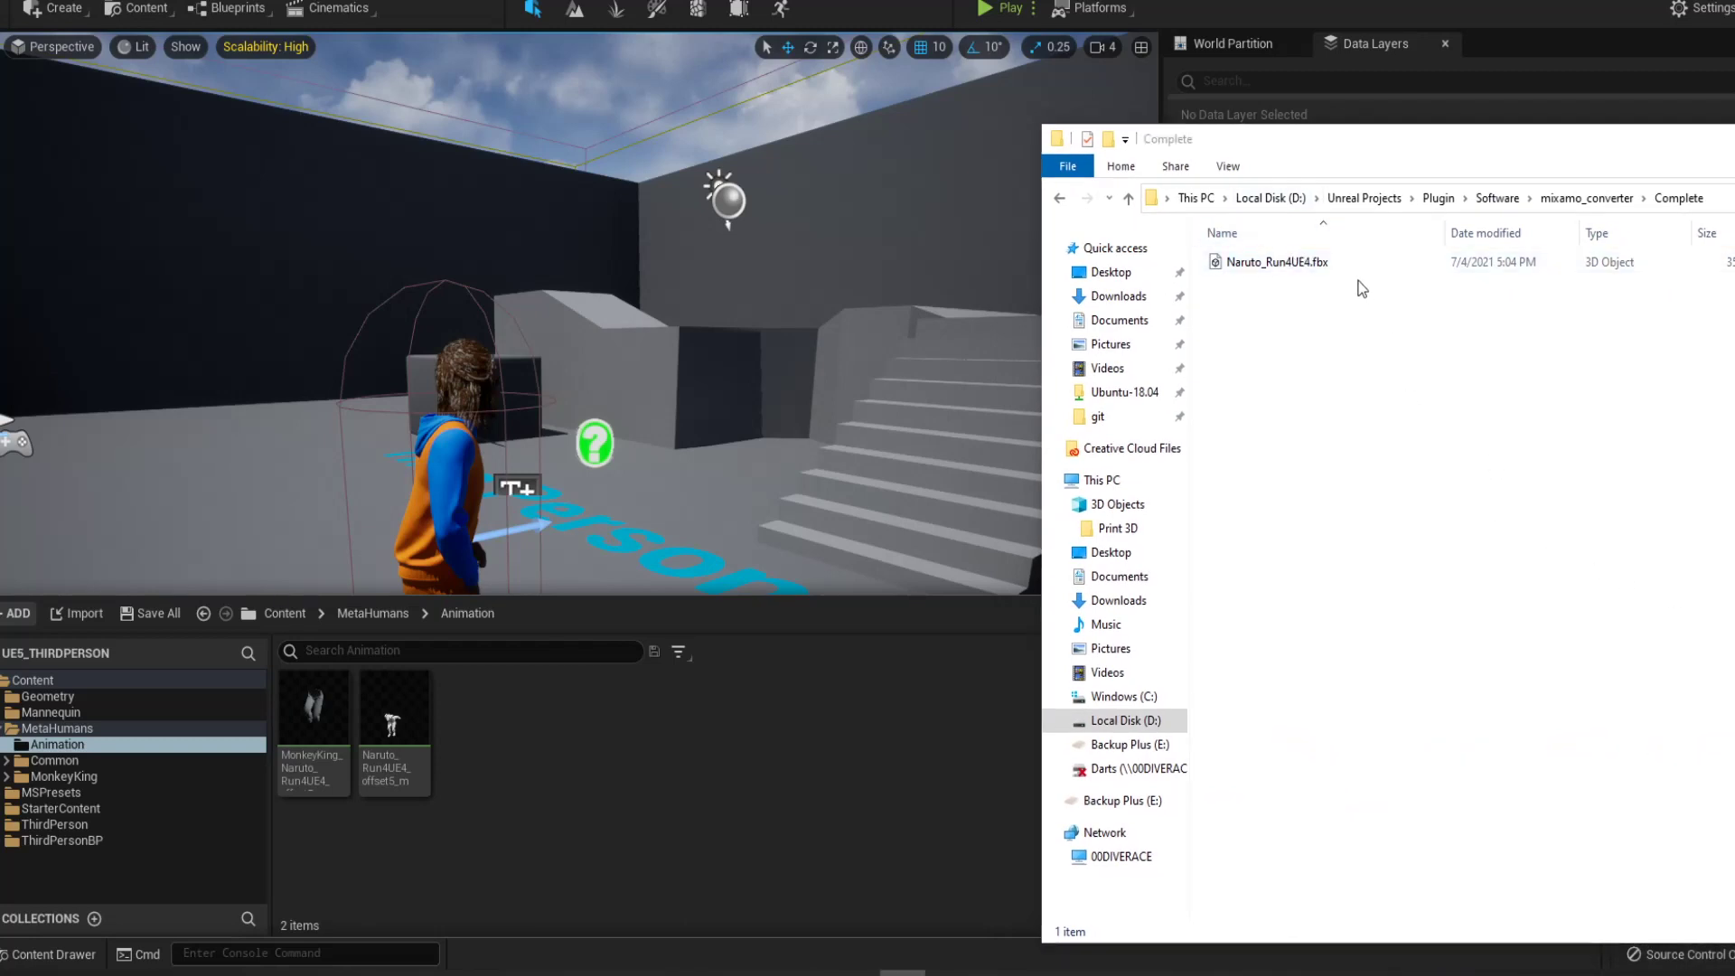
Drag Naruto_Run4UE4.fbx into the Animation folder and choose UE4_Mannequin_Skeleton as its skeleton
drag(1320, 261, 561, 769)
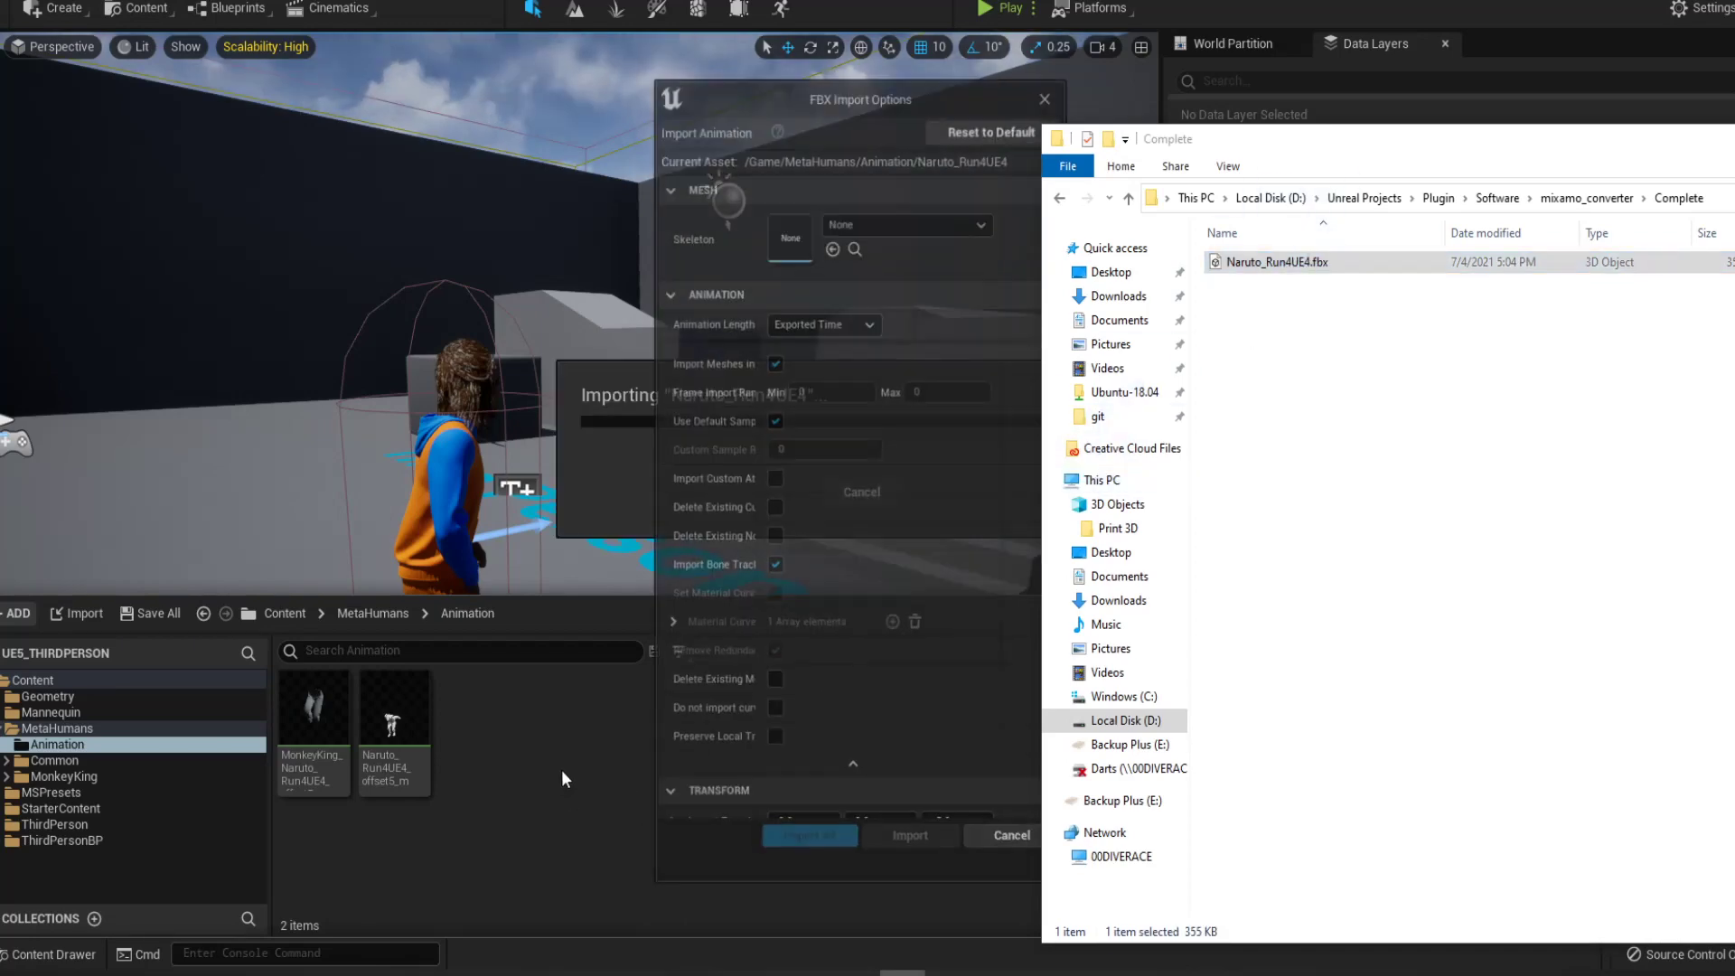
drag(1677, 148, 1397, 181)
key(alt+Tab)
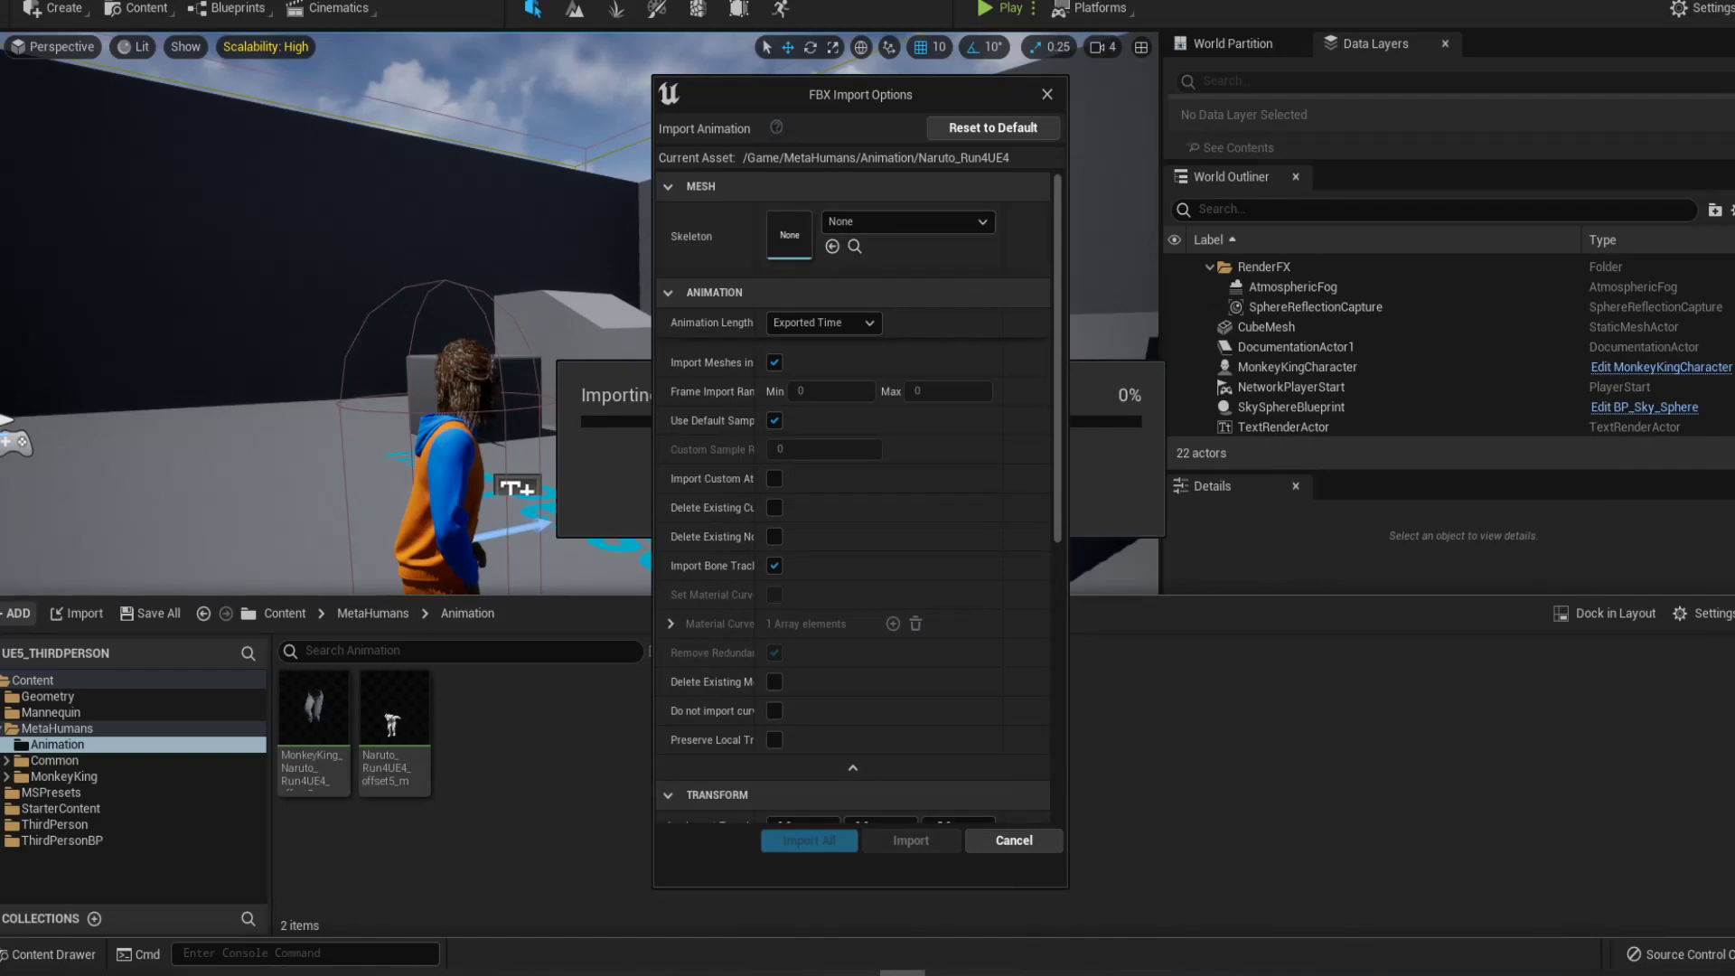
click(875, 226)
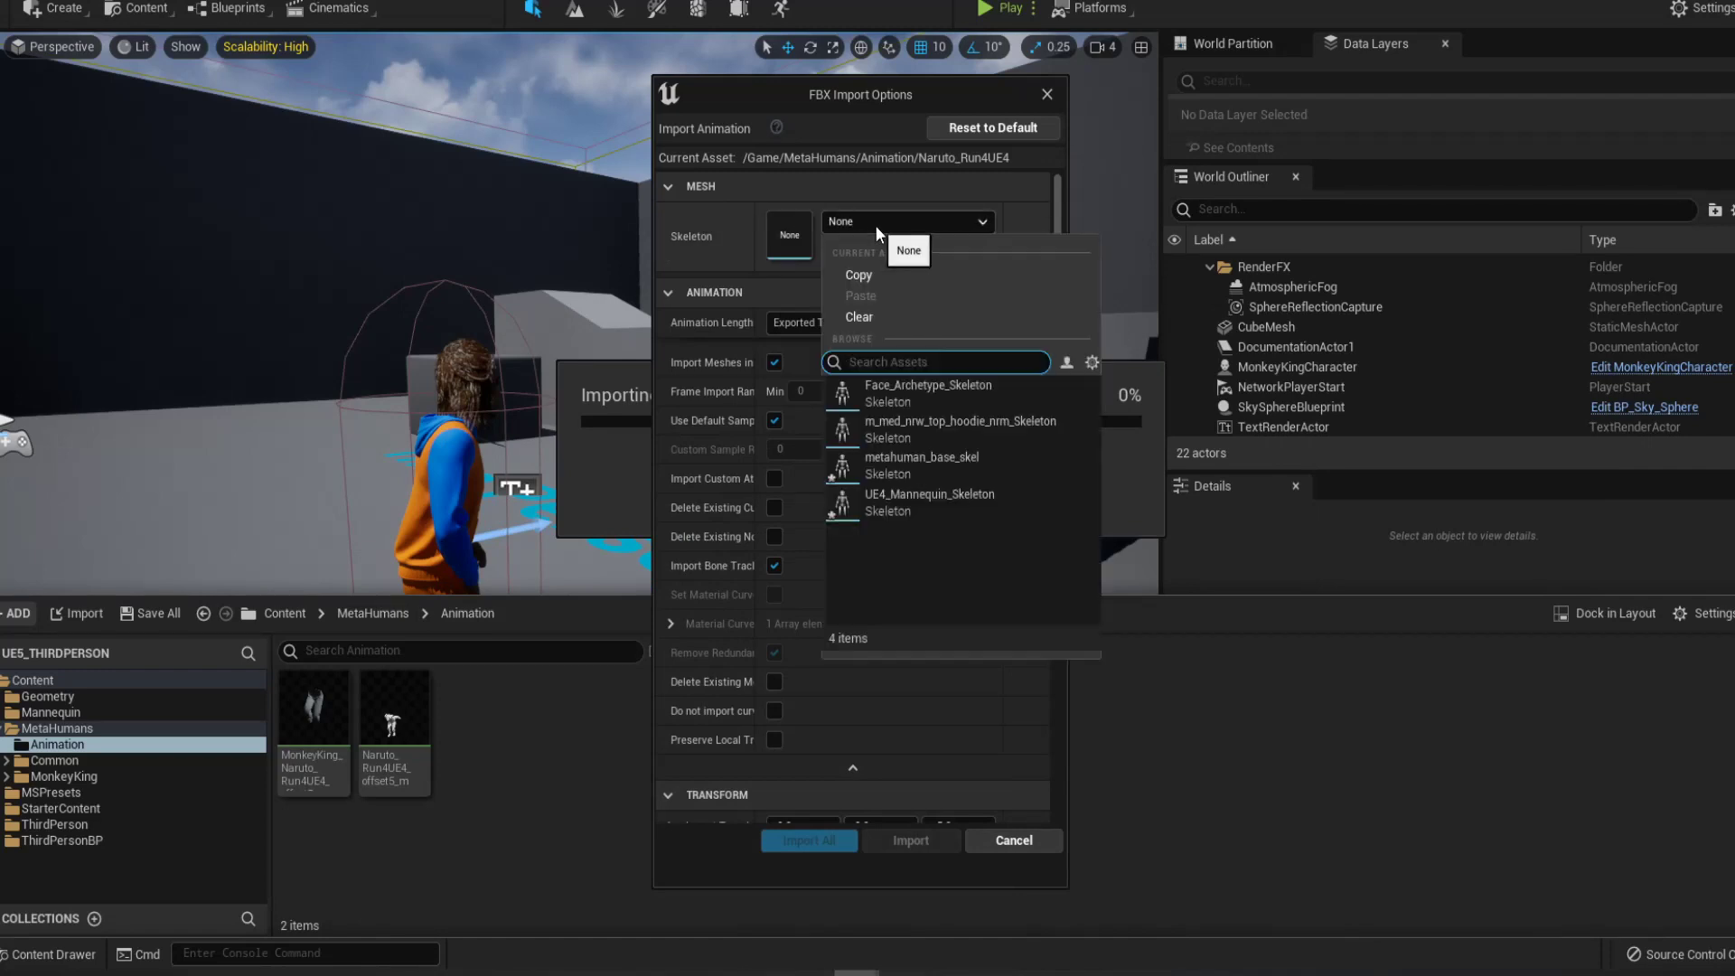
click(978, 496)
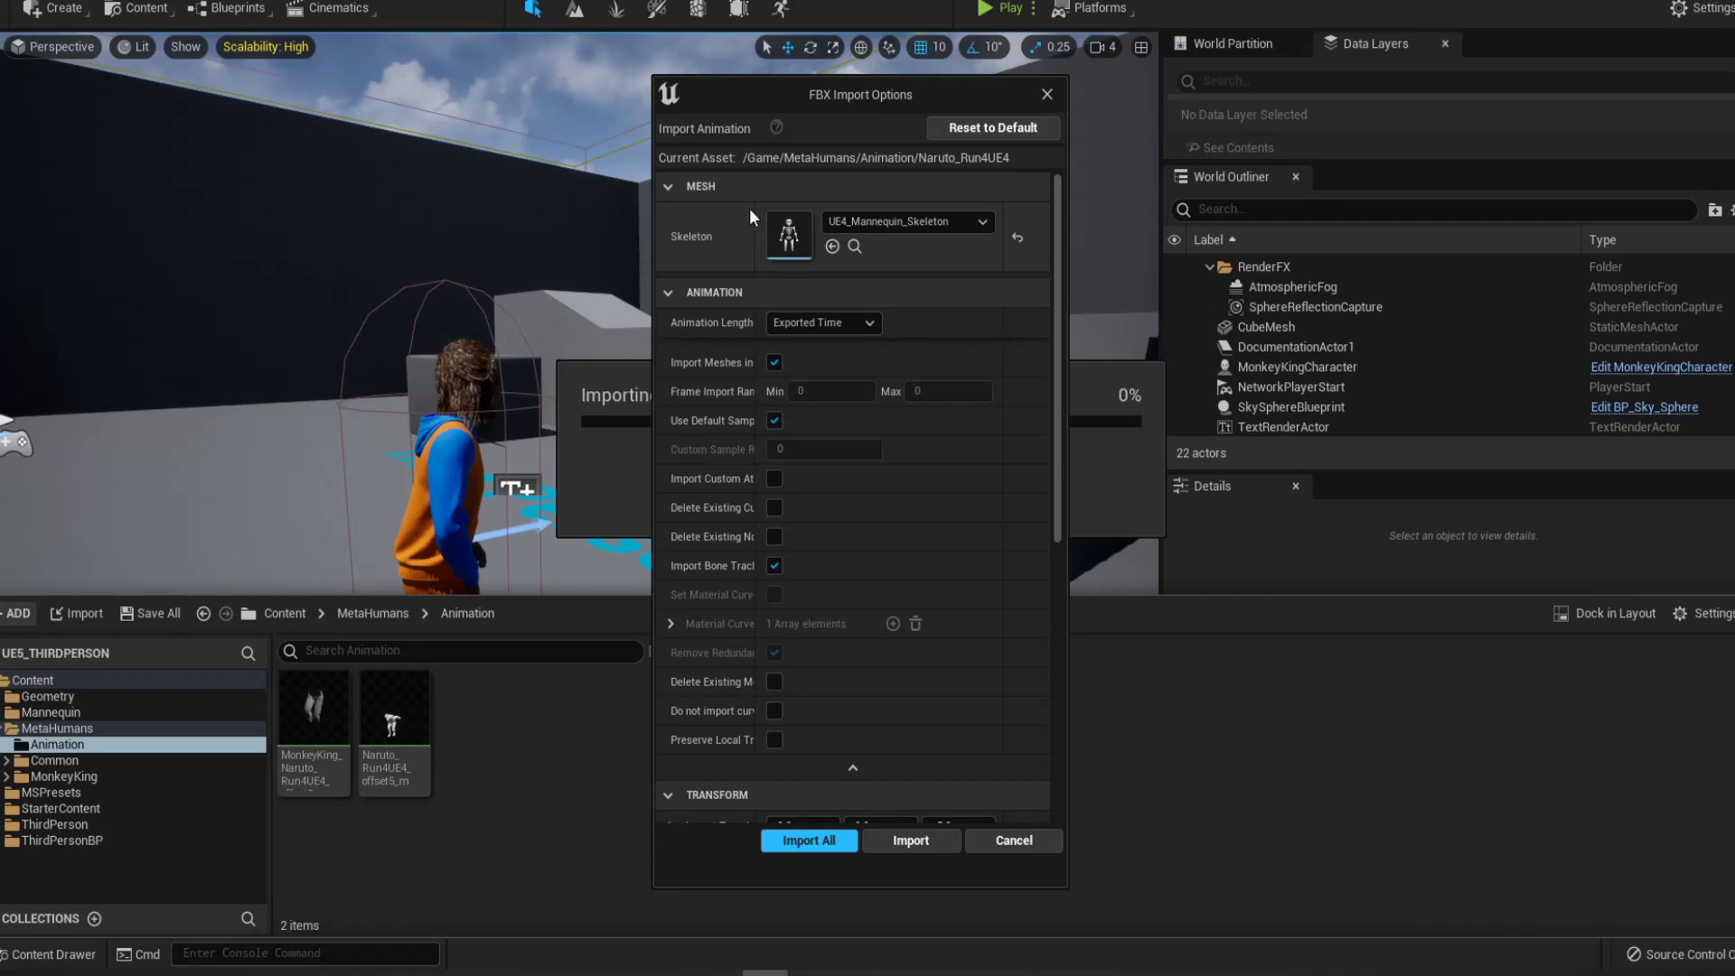
Change the Import Translation Z from -5 to 0 in the FBX Import Options
drag(755, 206, 866, 206)
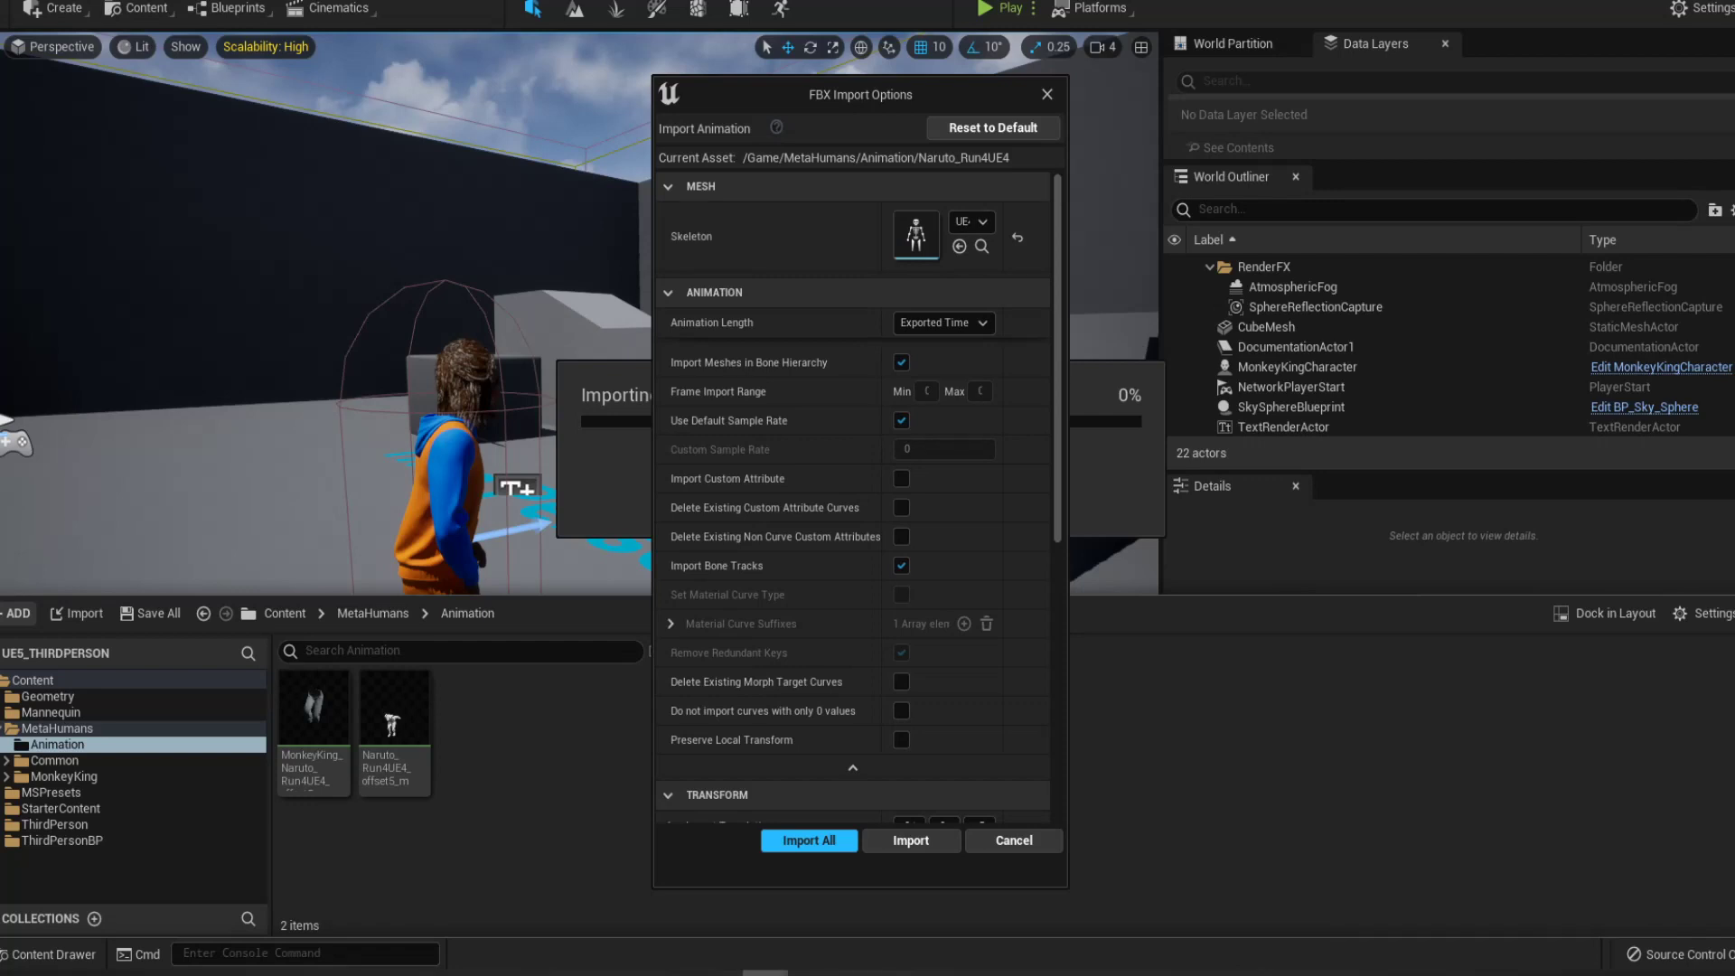
scroll(962, 496, down, 3)
scroll(962, 495, up, 2)
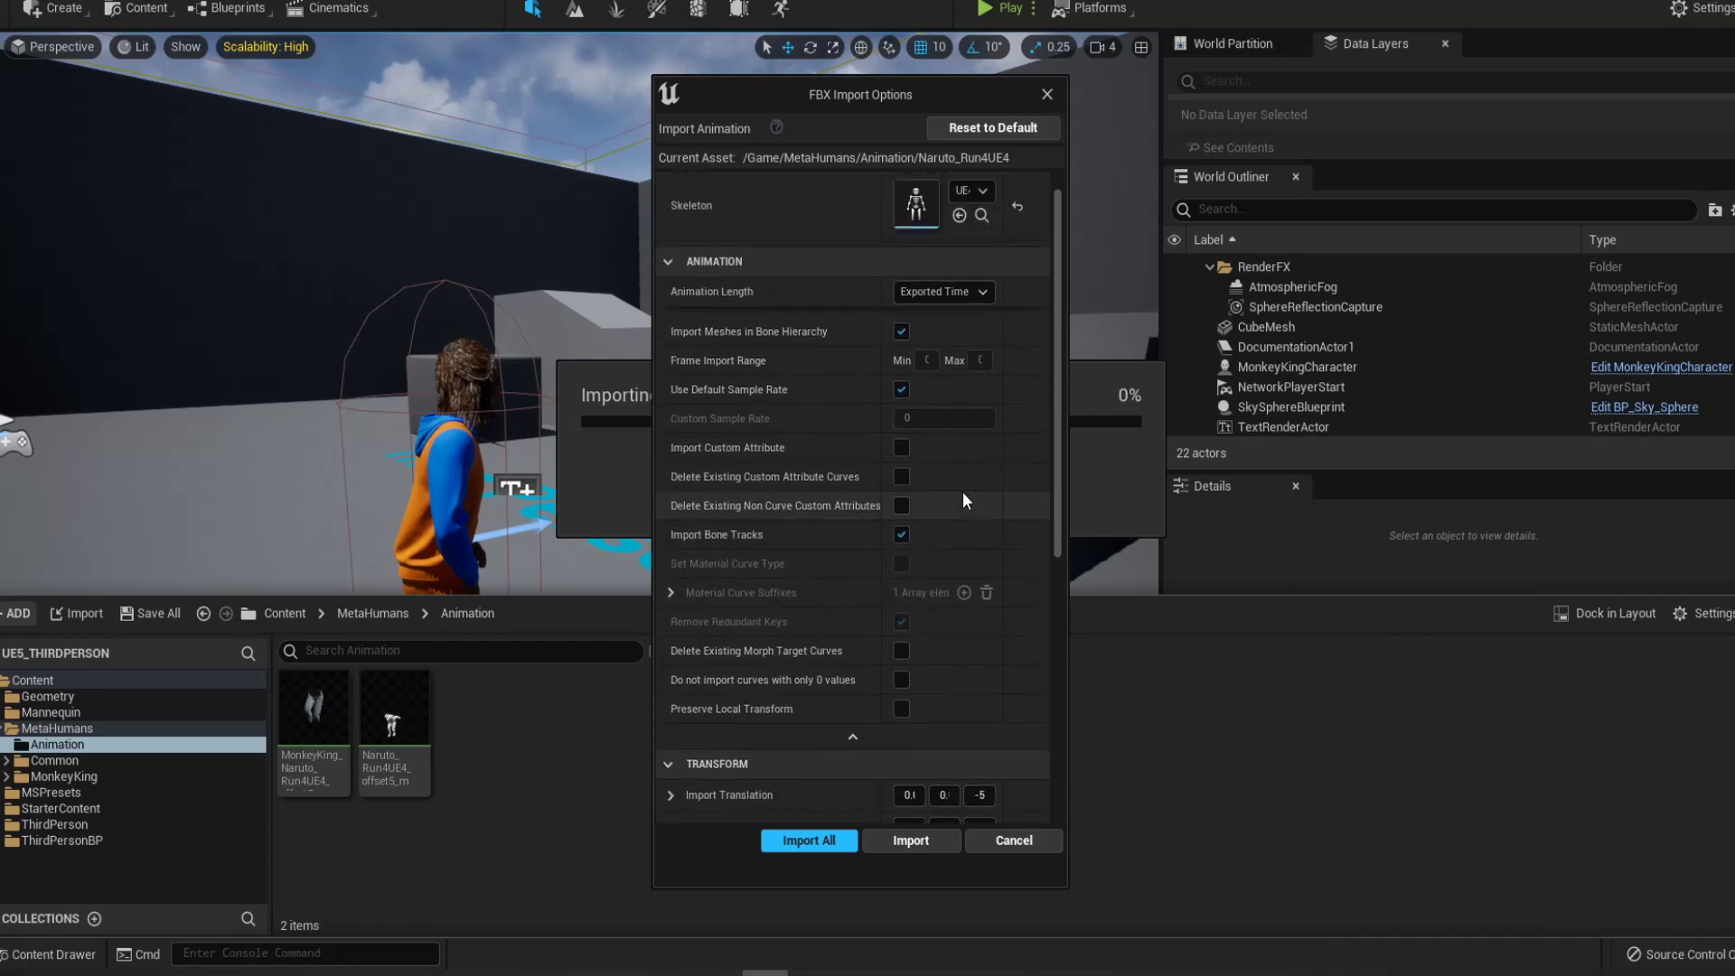
scroll(963, 493, up, 1)
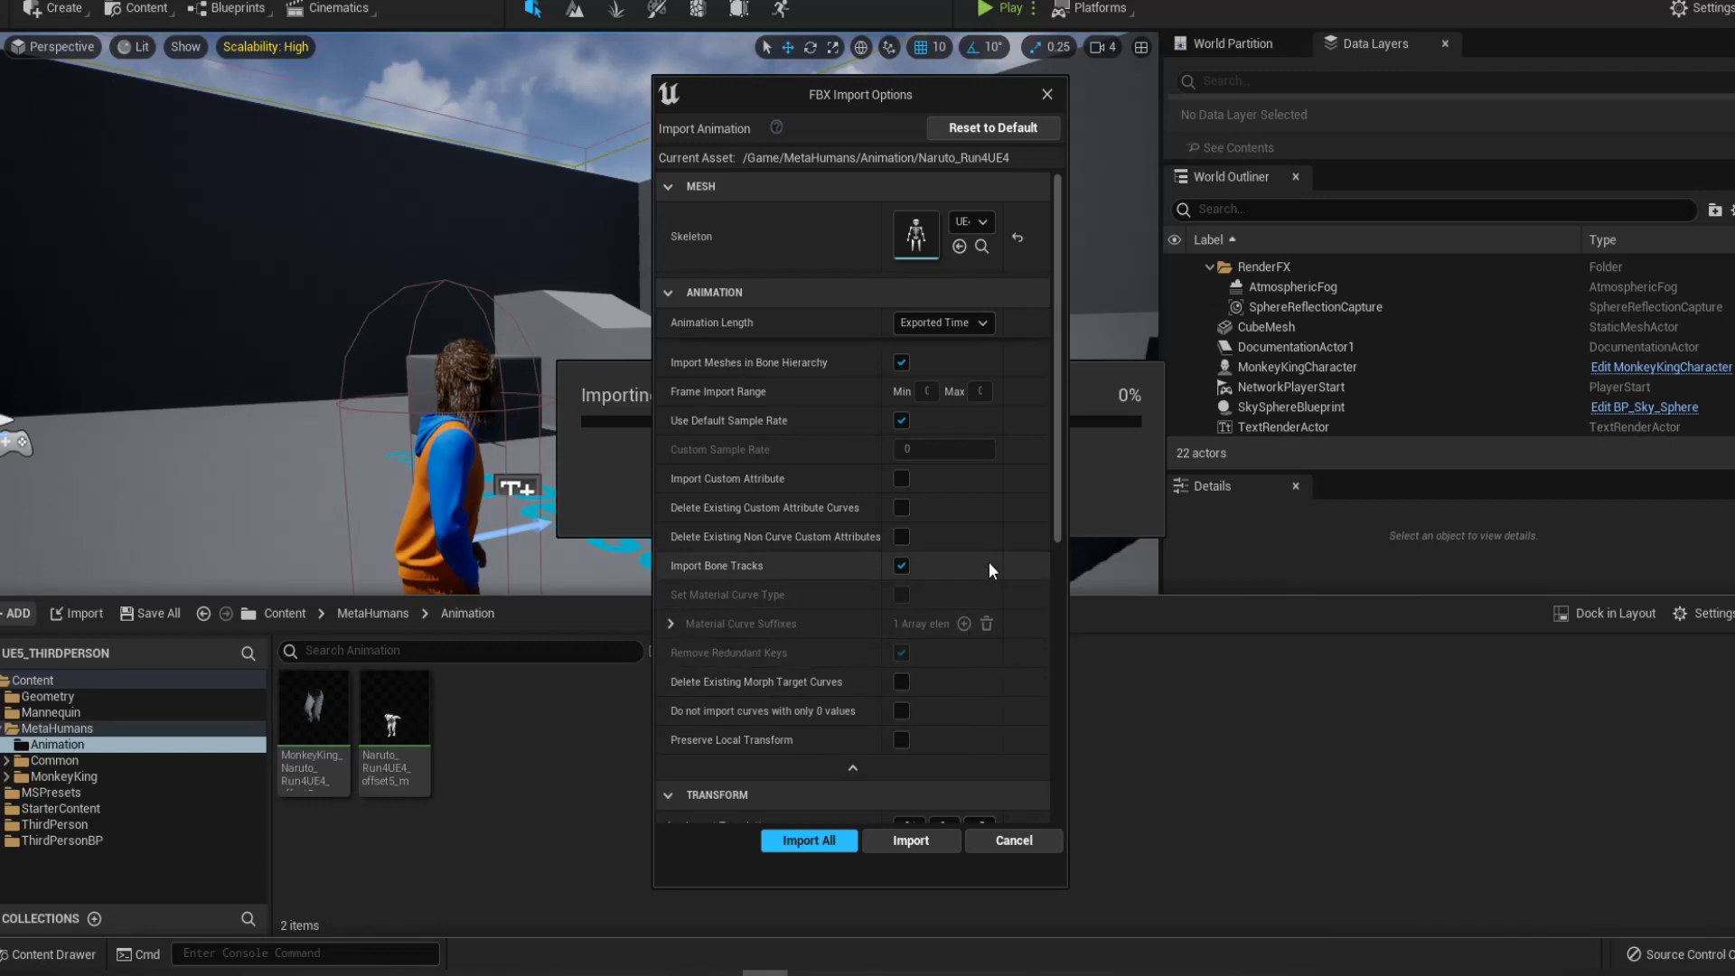
scroll(991, 562, down, 1)
scroll(993, 561, up, 1)
scroll(991, 557, down, 3)
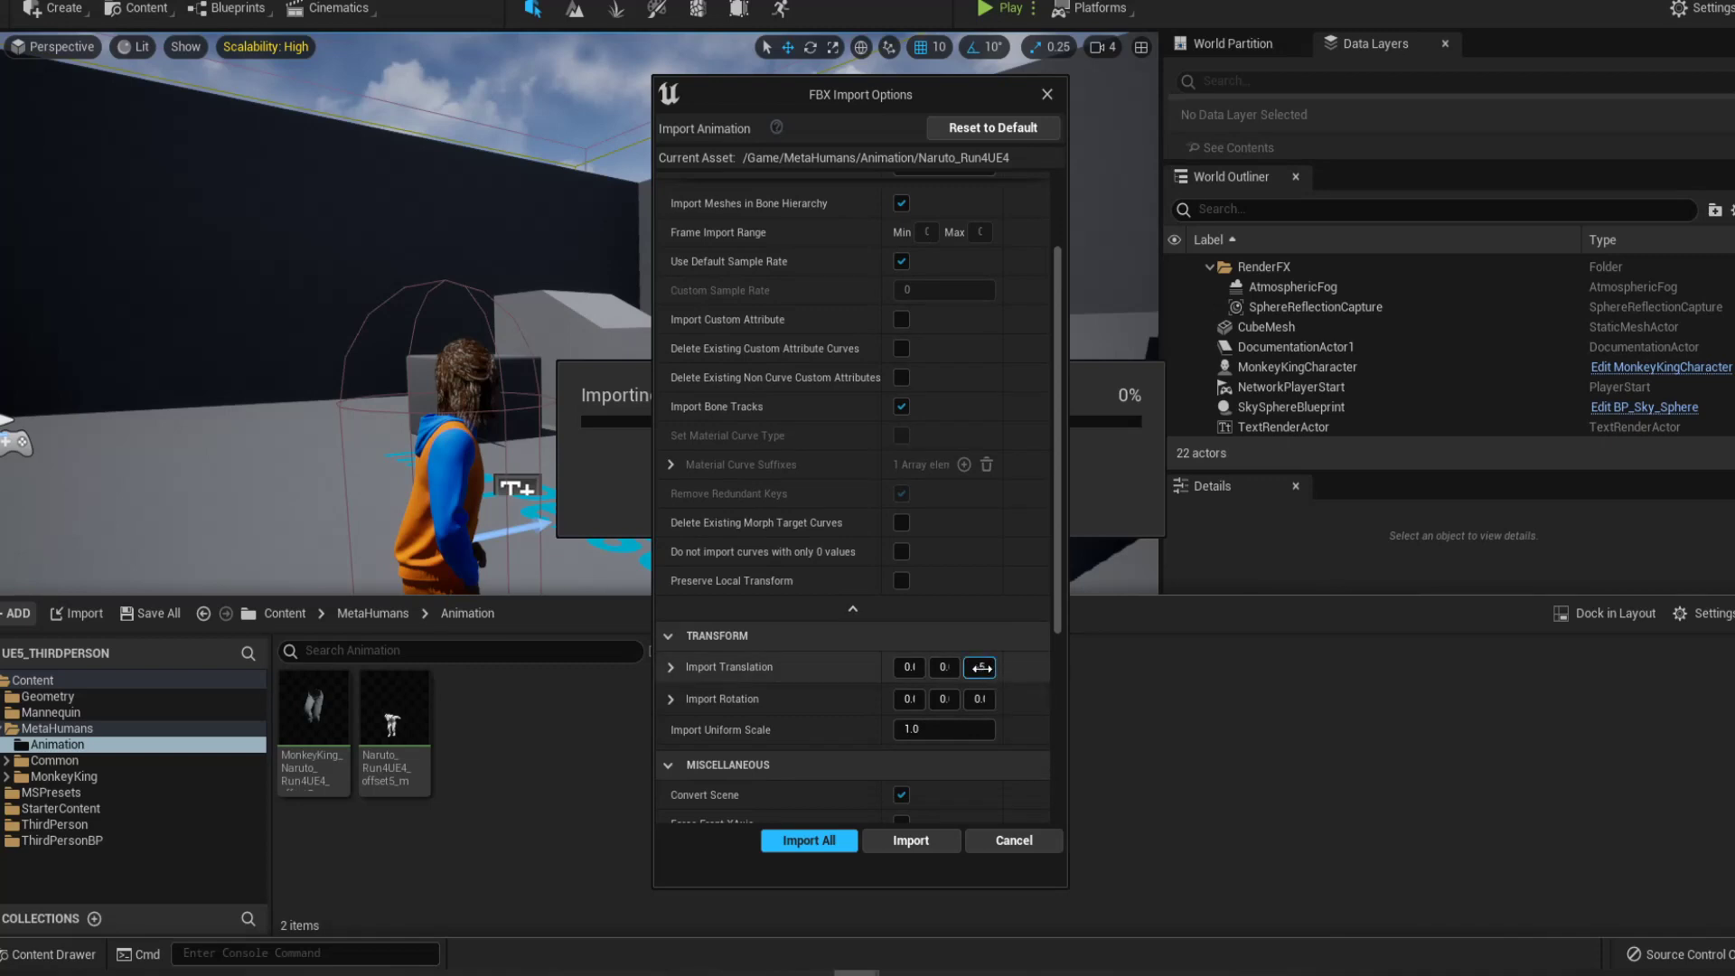
click(985, 667)
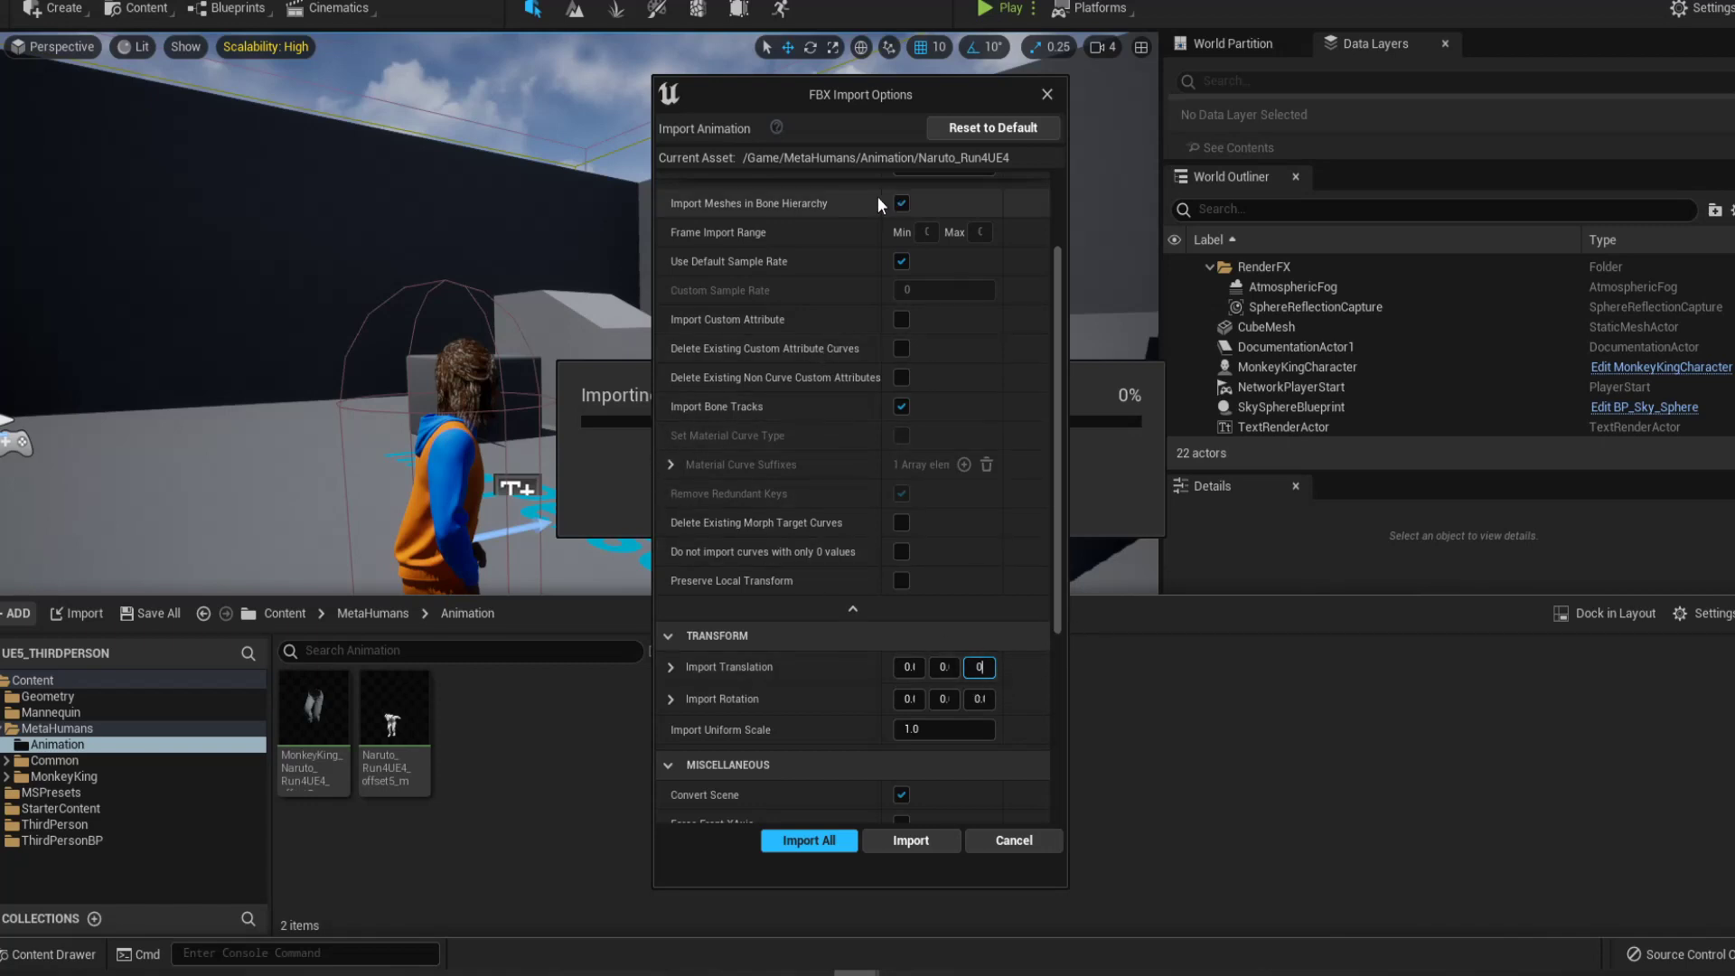
drag(881, 194, 814, 197)
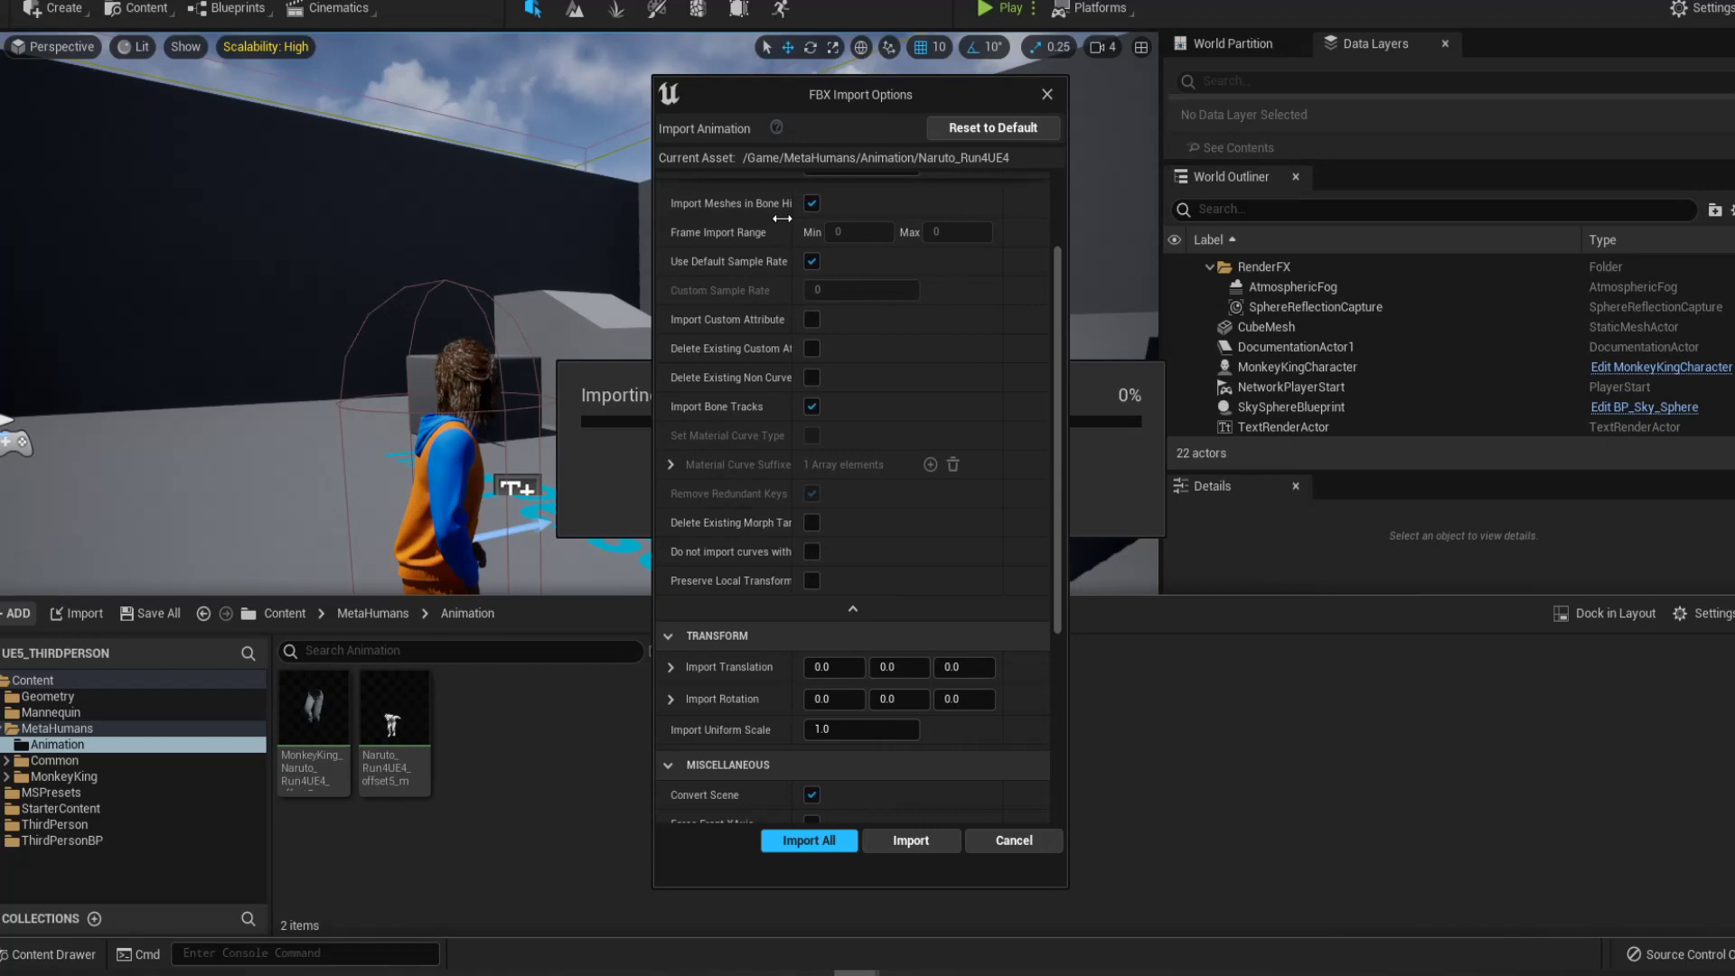
Import Naruto_Run4UE4 into MetaHumans/Animation as an animation sequence
click(912, 839)
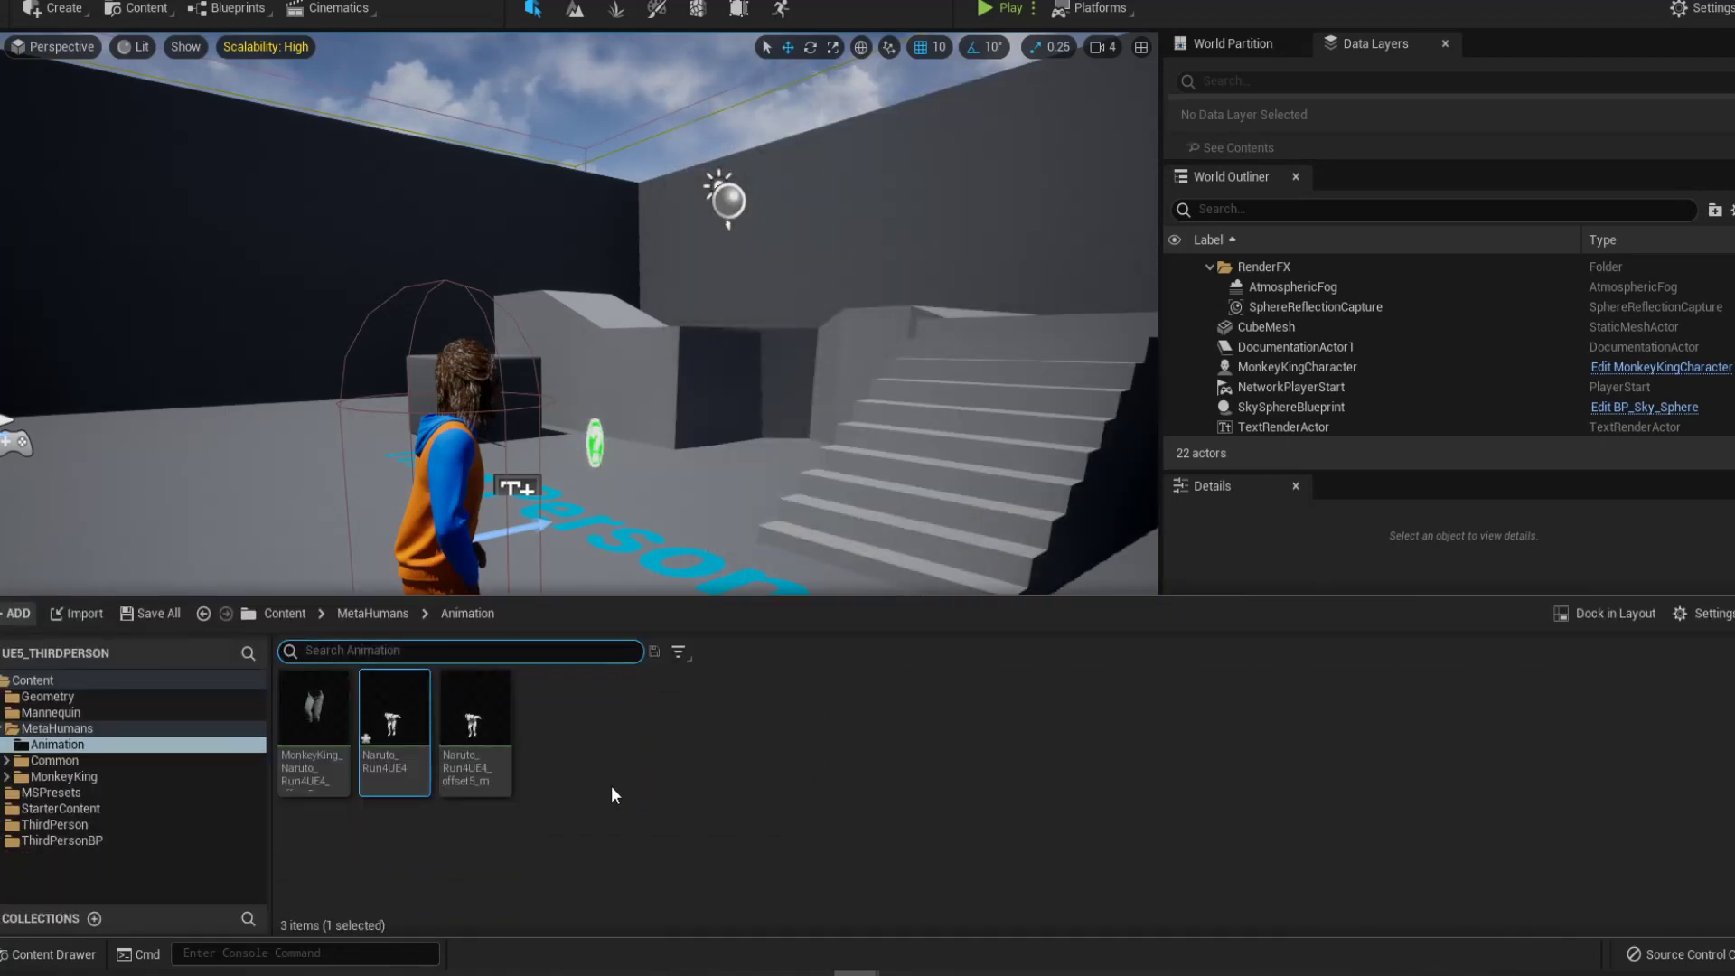
mouse_move(405, 747)
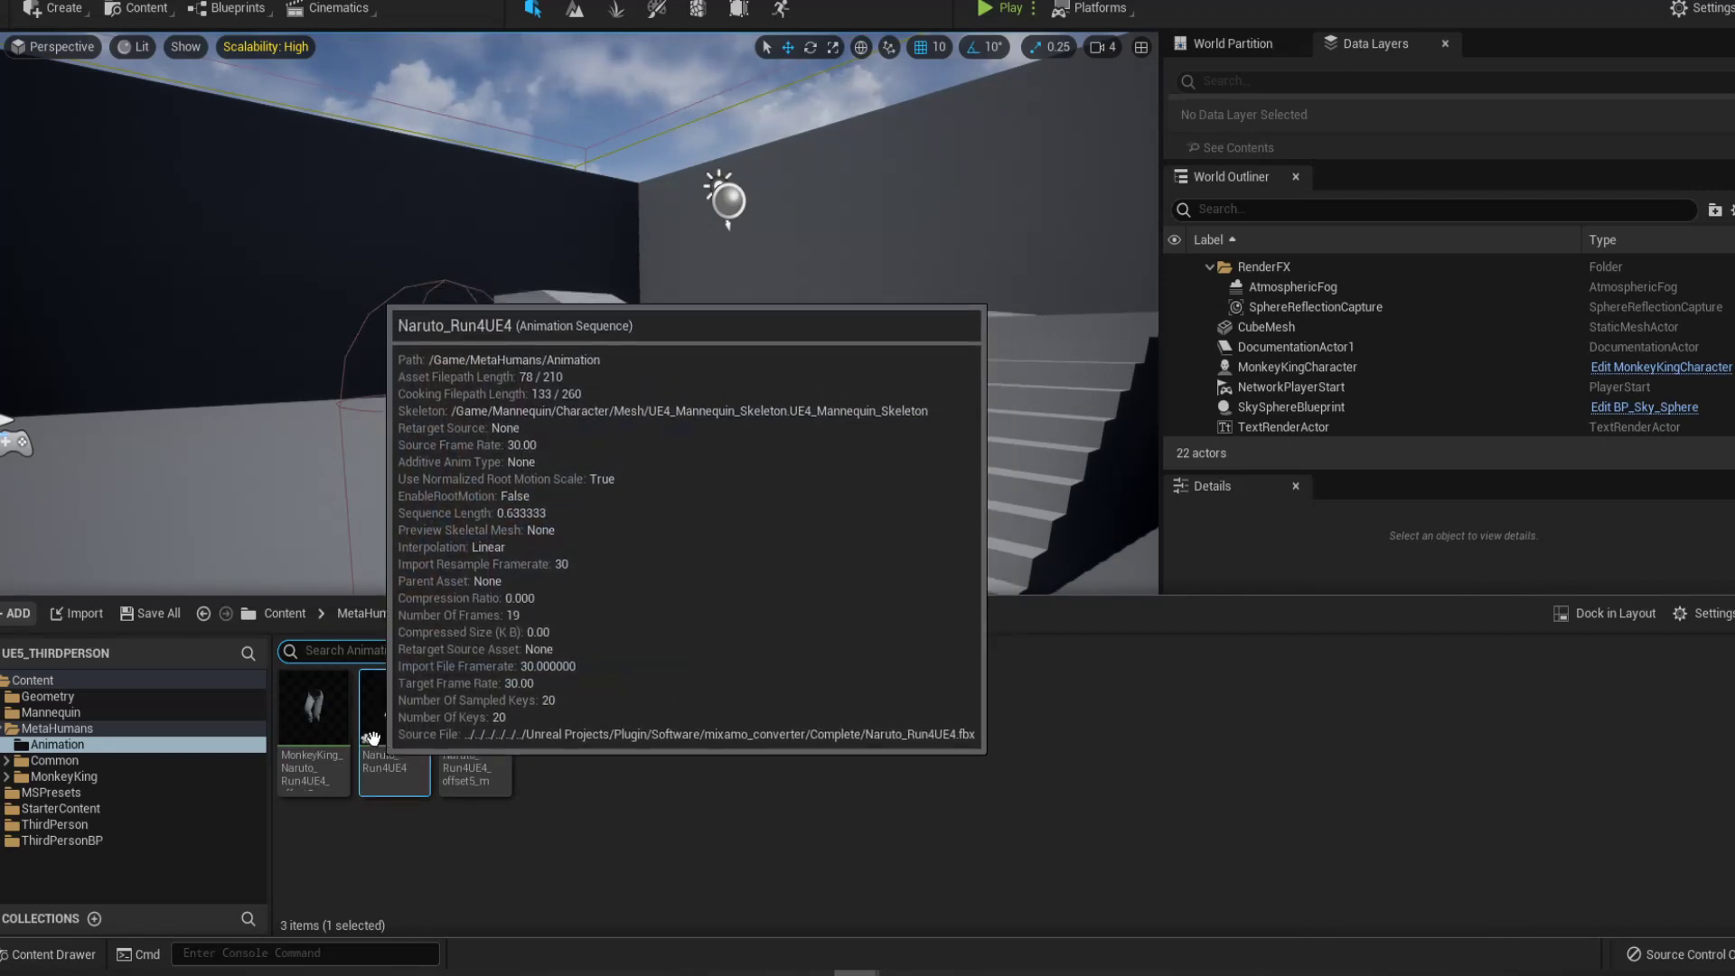
right_click(388, 728)
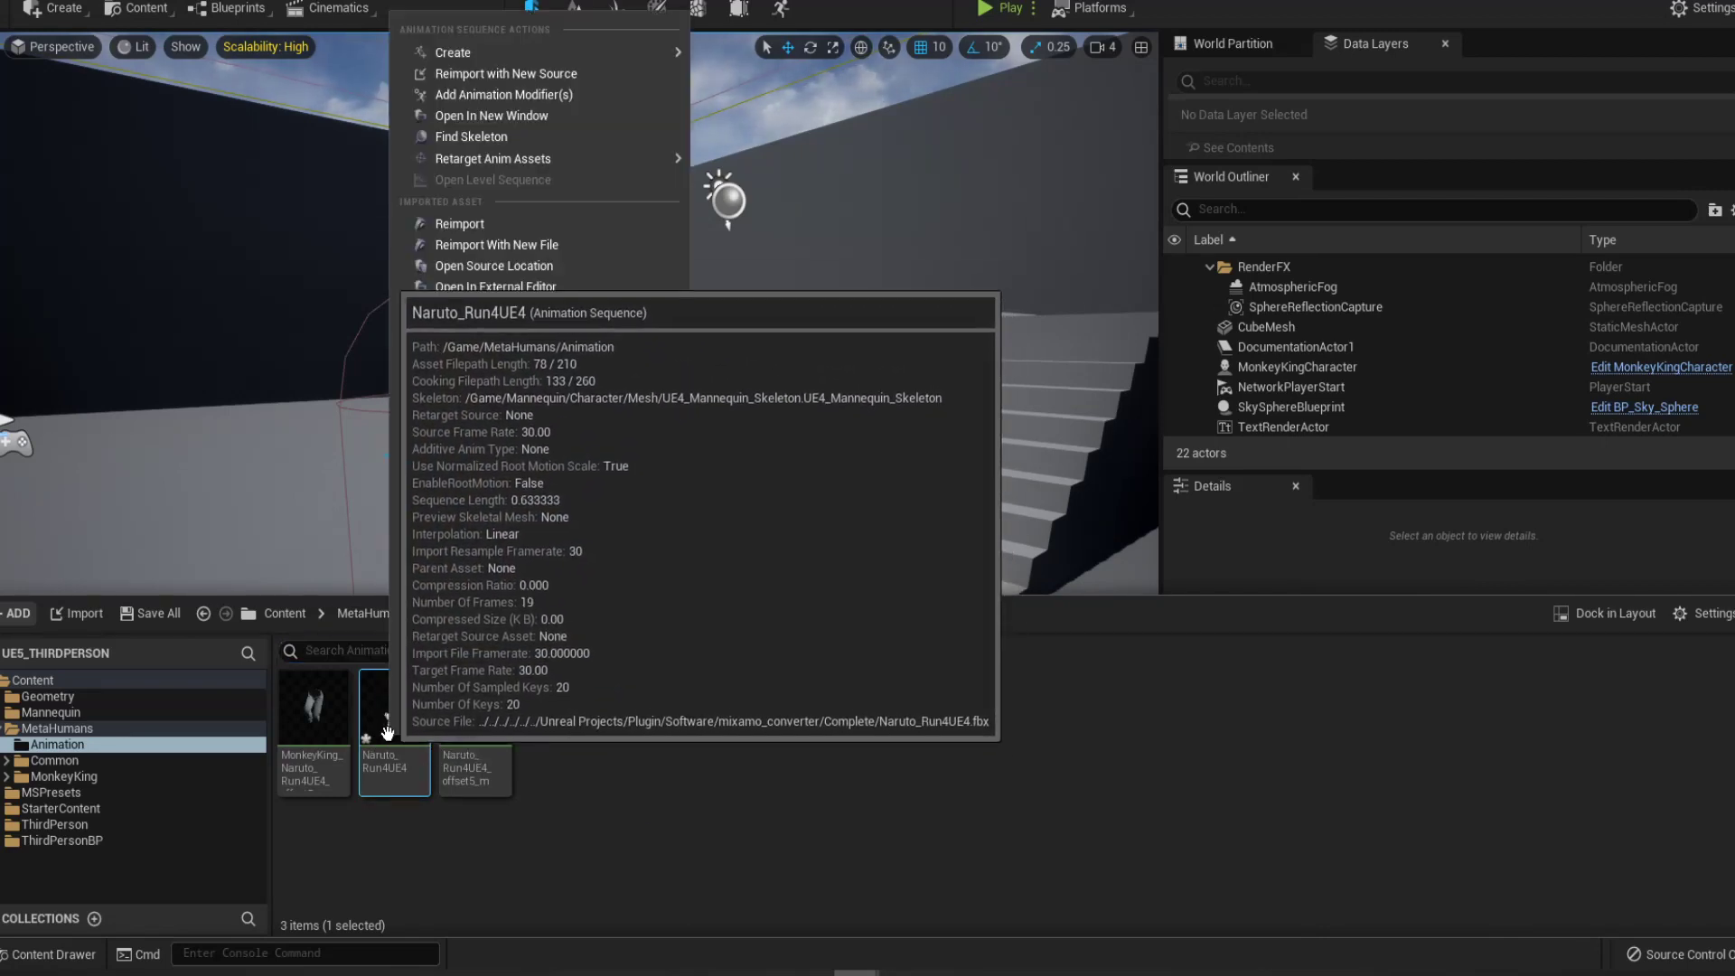
Rename the imported run animation from Naruto_Run4UE4 to Naruto_Run4UE4_offset0
mouse_move(633, 436)
click(681, 857)
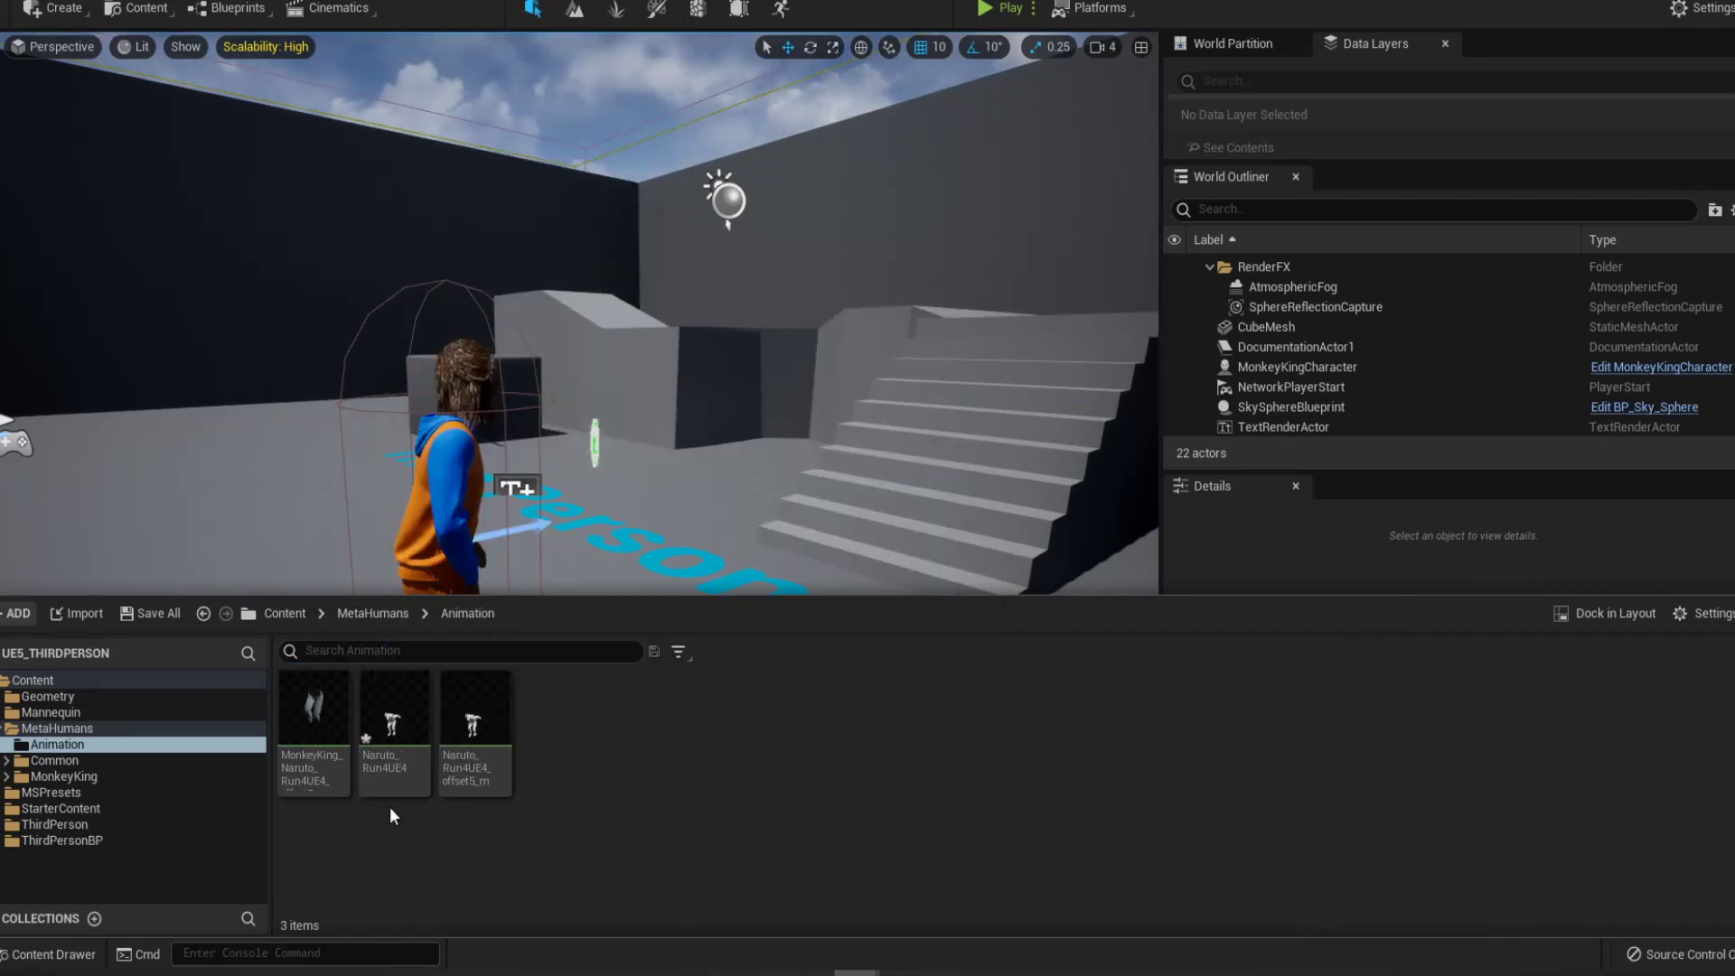
key(F2)
key(Home)
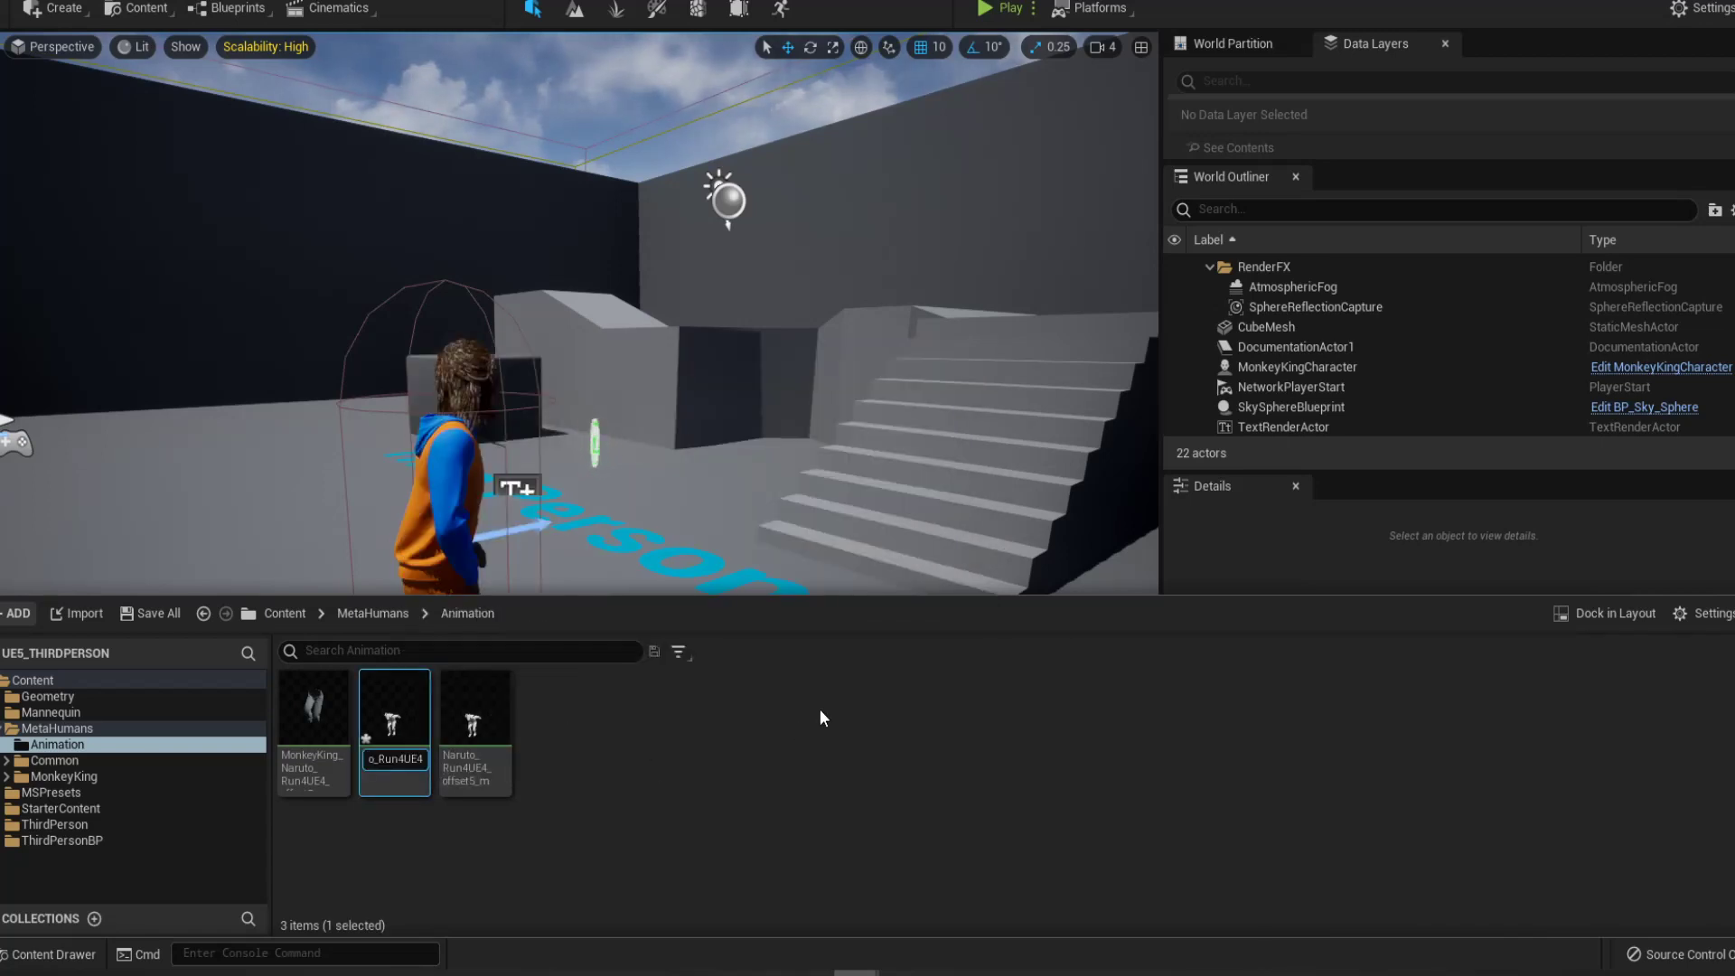
key(Delete)
key(Delete)
key(Delete)
key(Delete)
key(Delete)
key(Delete)
key(Delete)
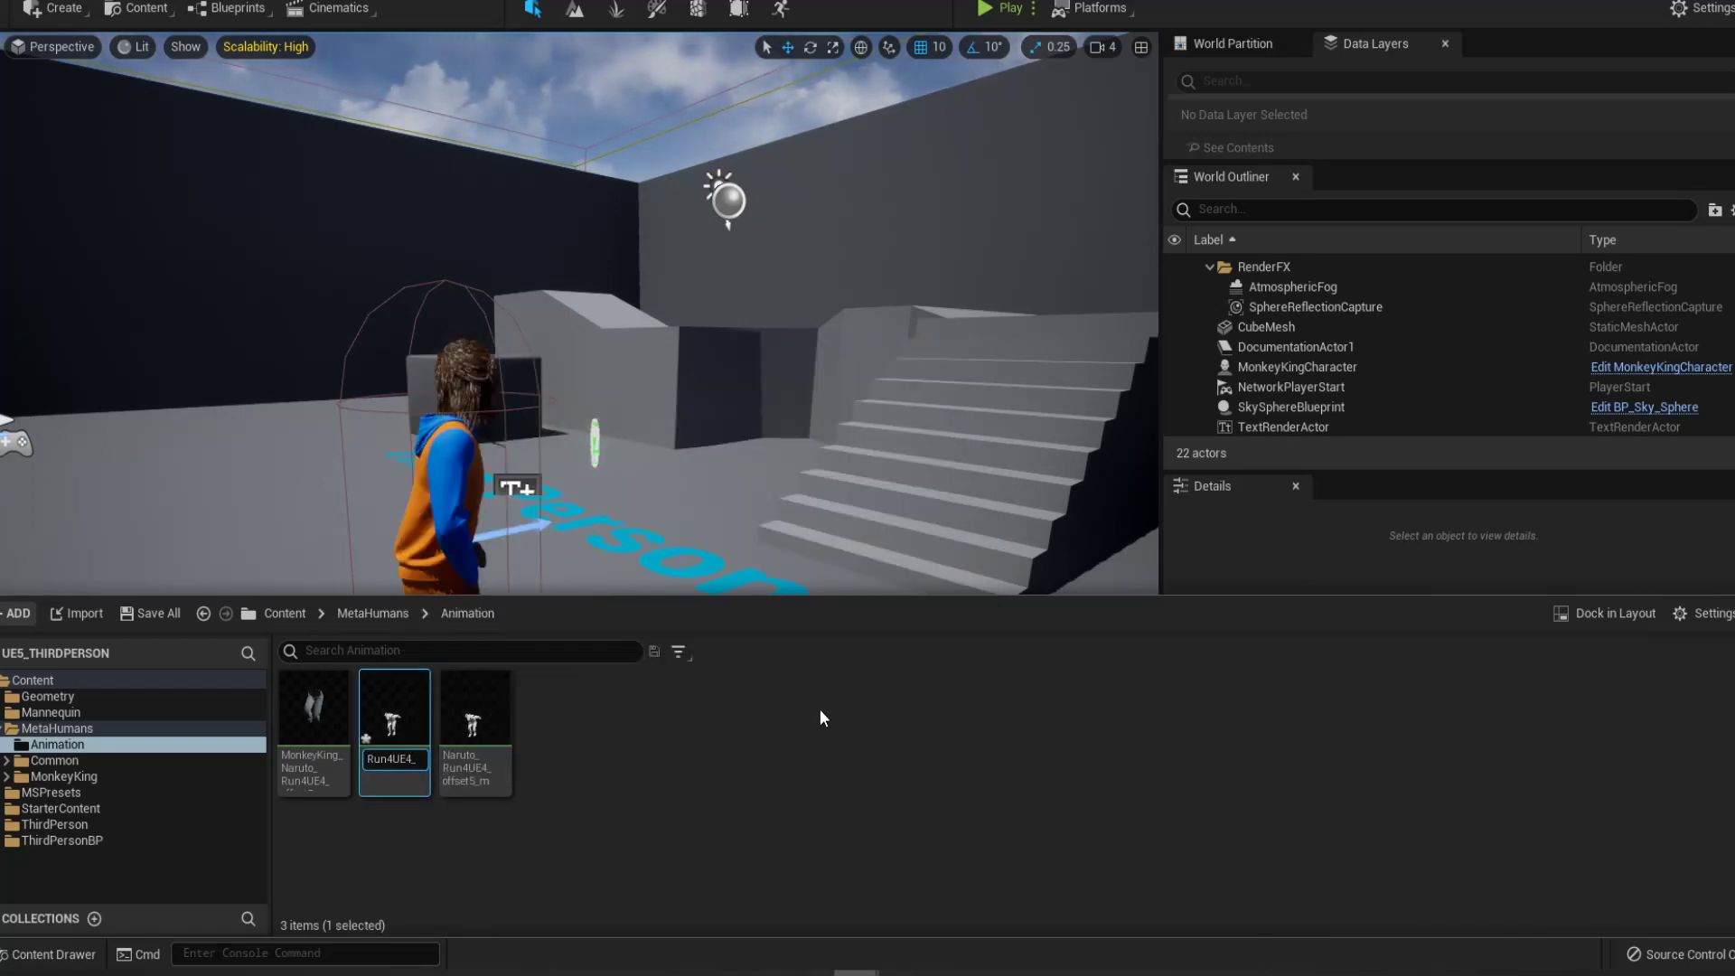
key(End)
text(offset0)
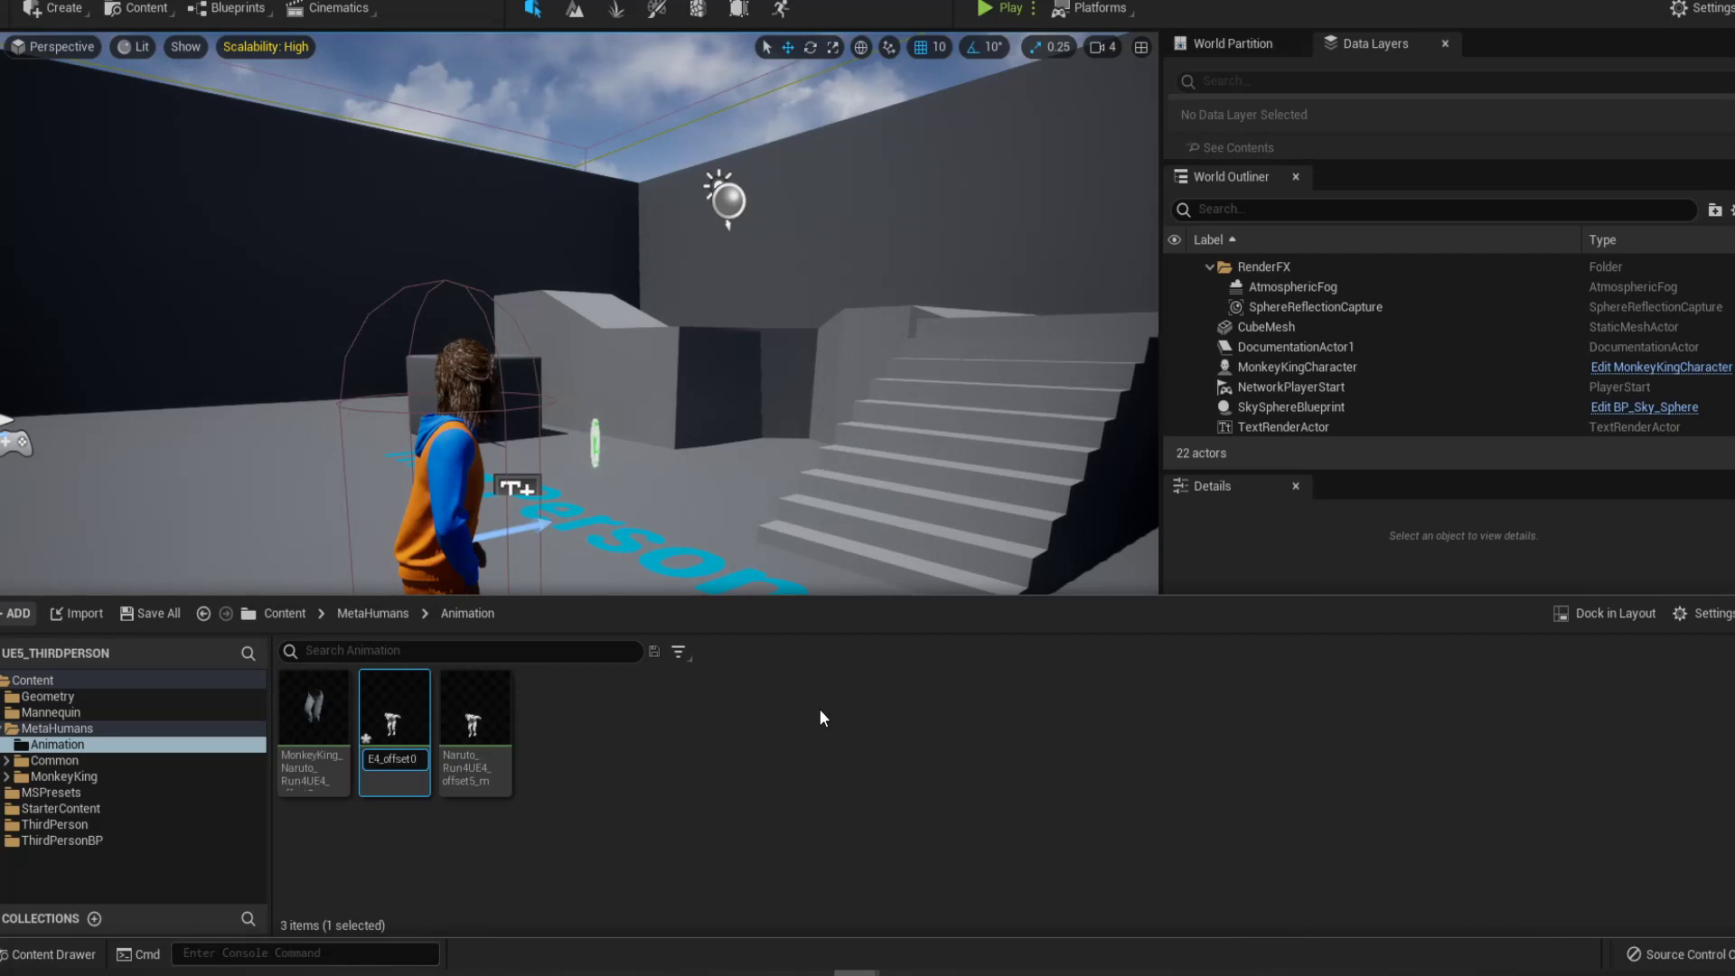
key(Return)
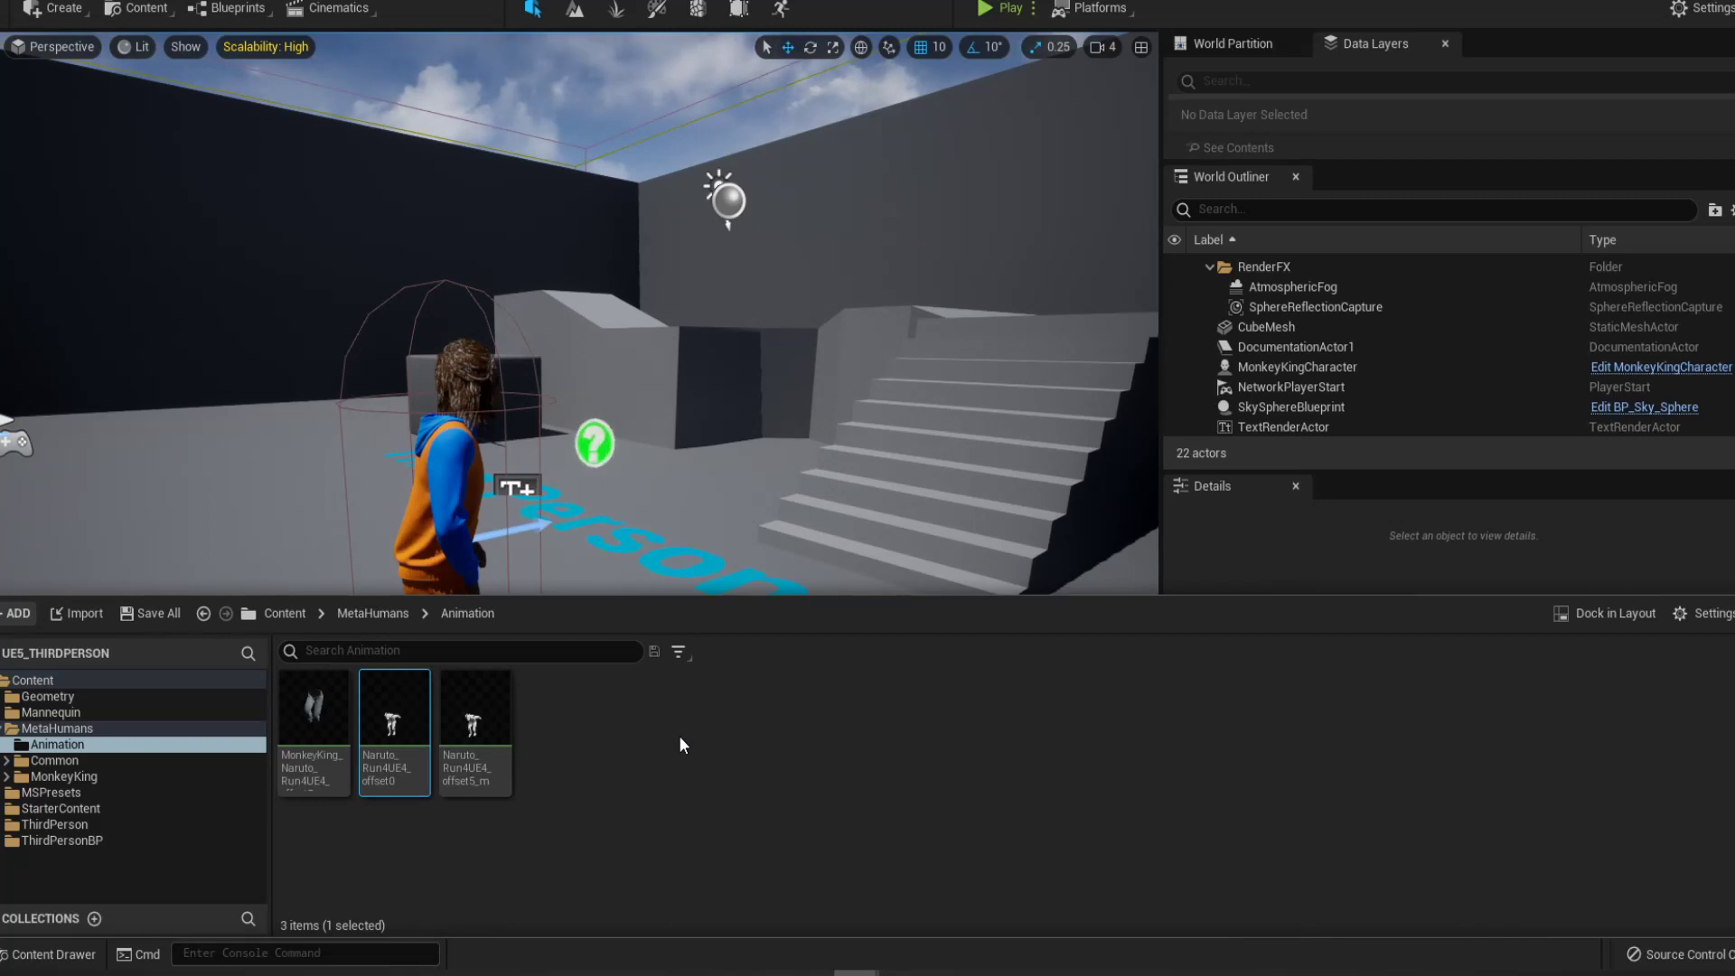
Duplicate Naruto_Run4UE4_offset0 onto metahuman_base_skel with prefix MonkeyKing_, saved in /Game/MetaHumans/Animation
mouse_move(398, 721)
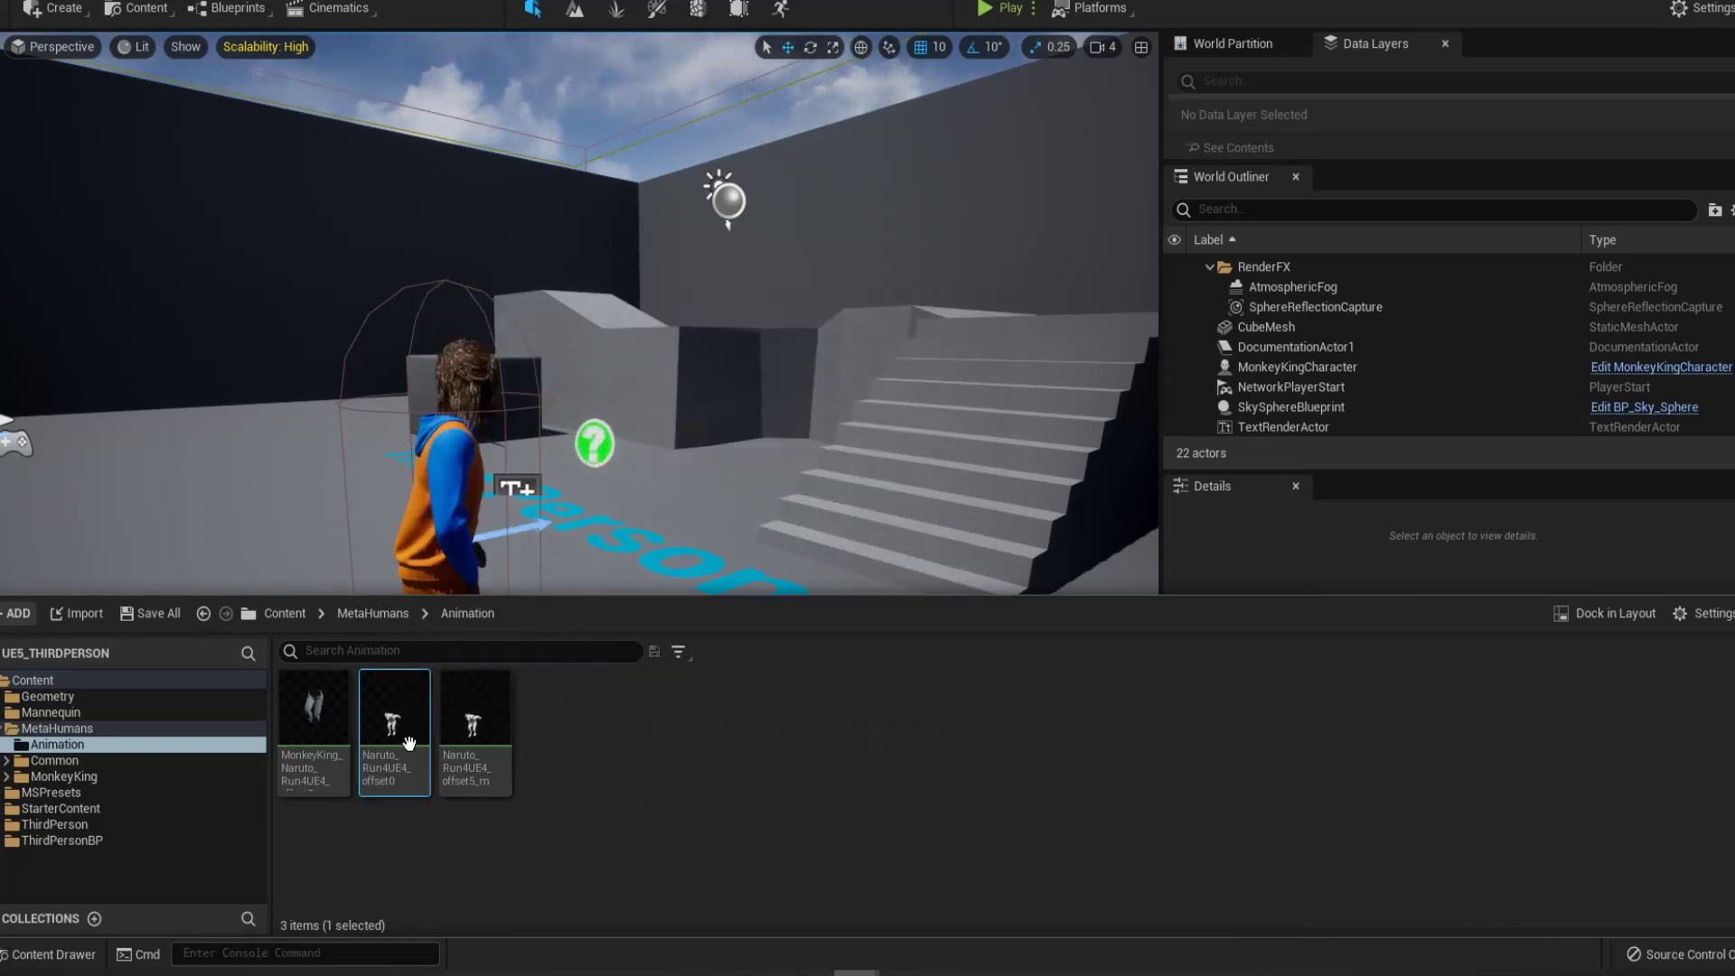
right_click(394, 724)
mouse_move(636, 170)
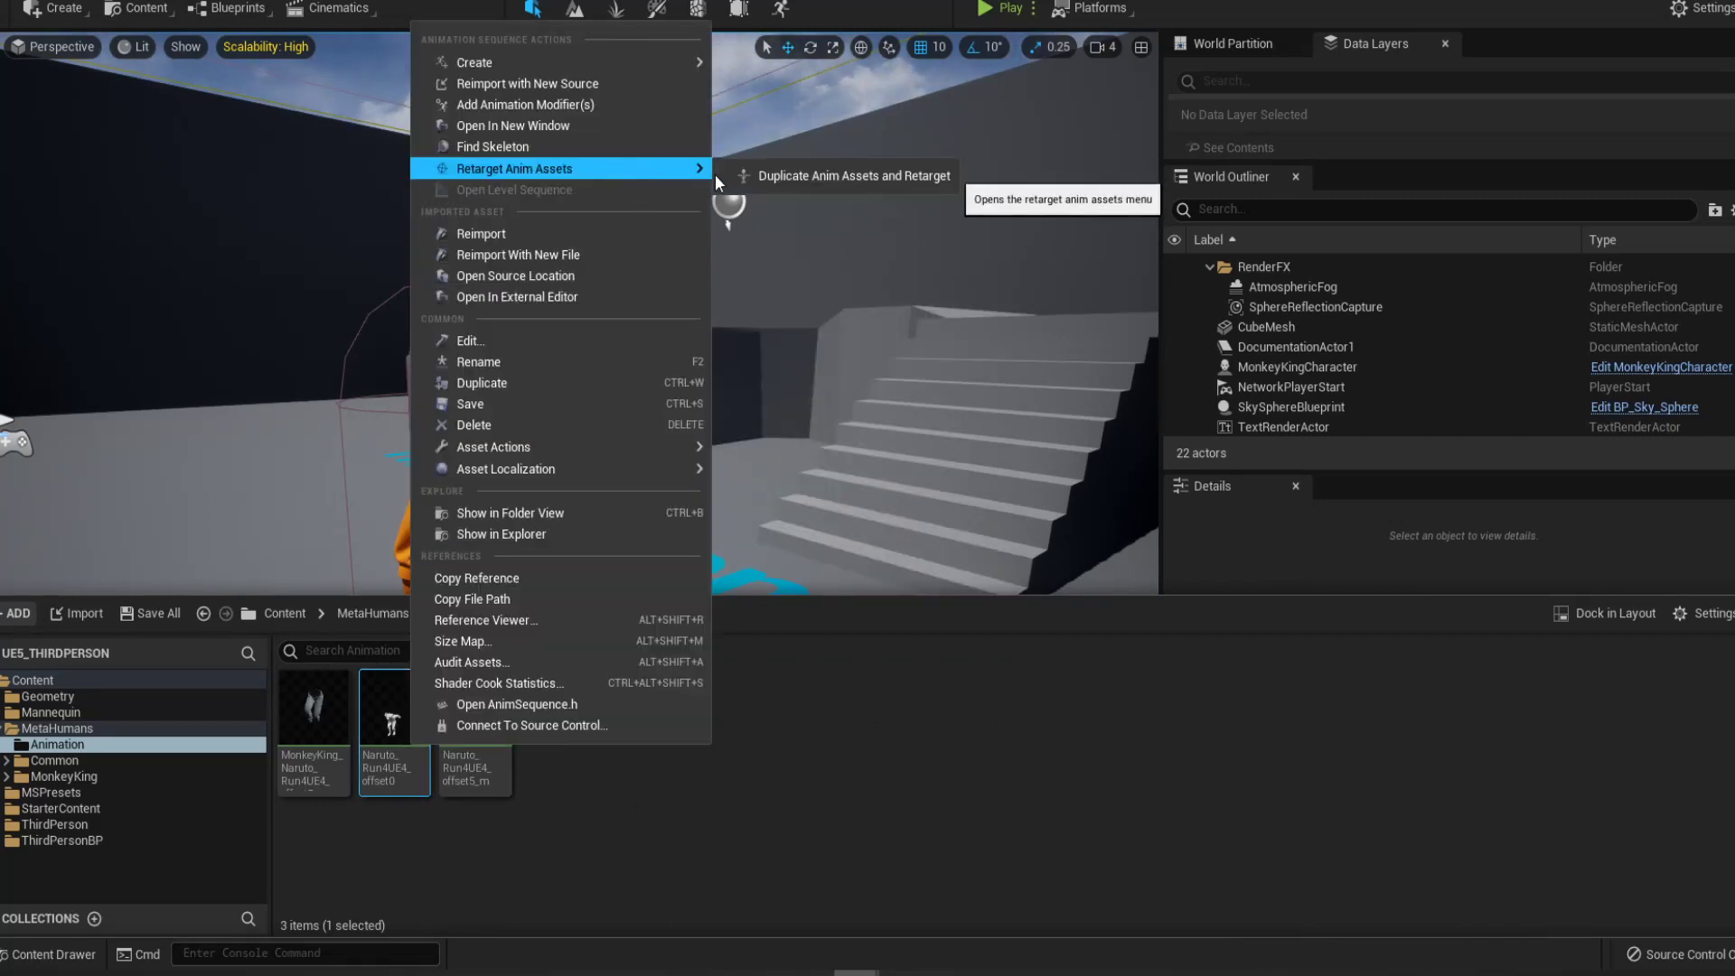
click(750, 175)
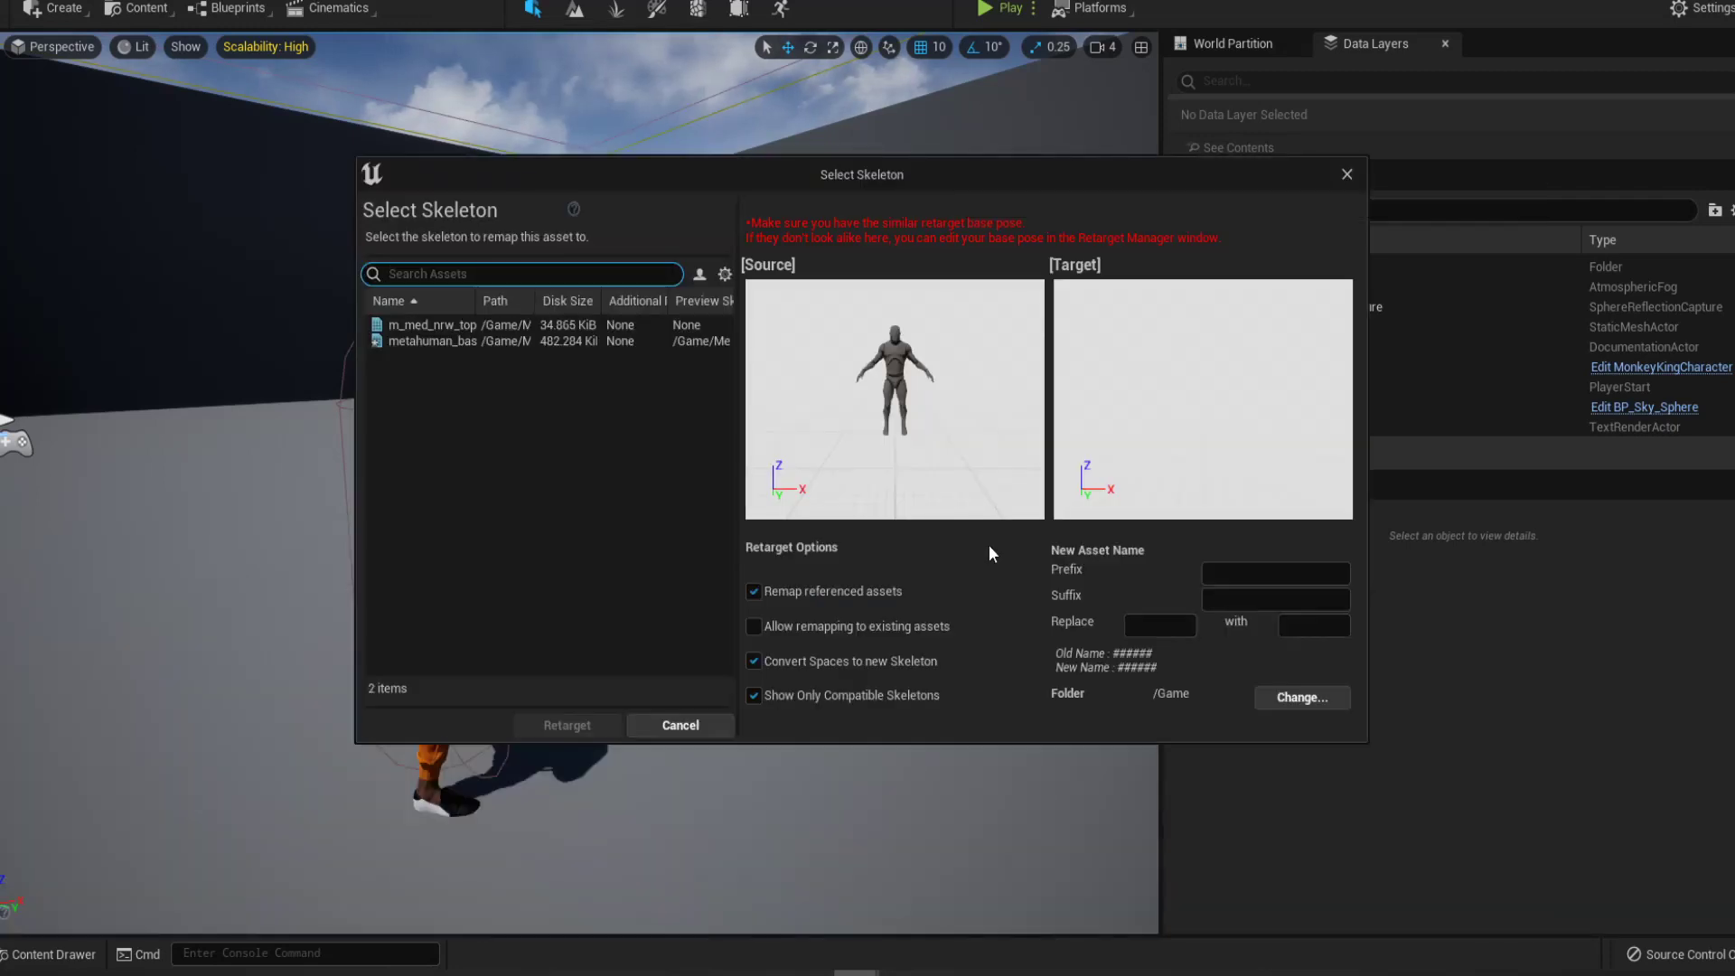
click(450, 341)
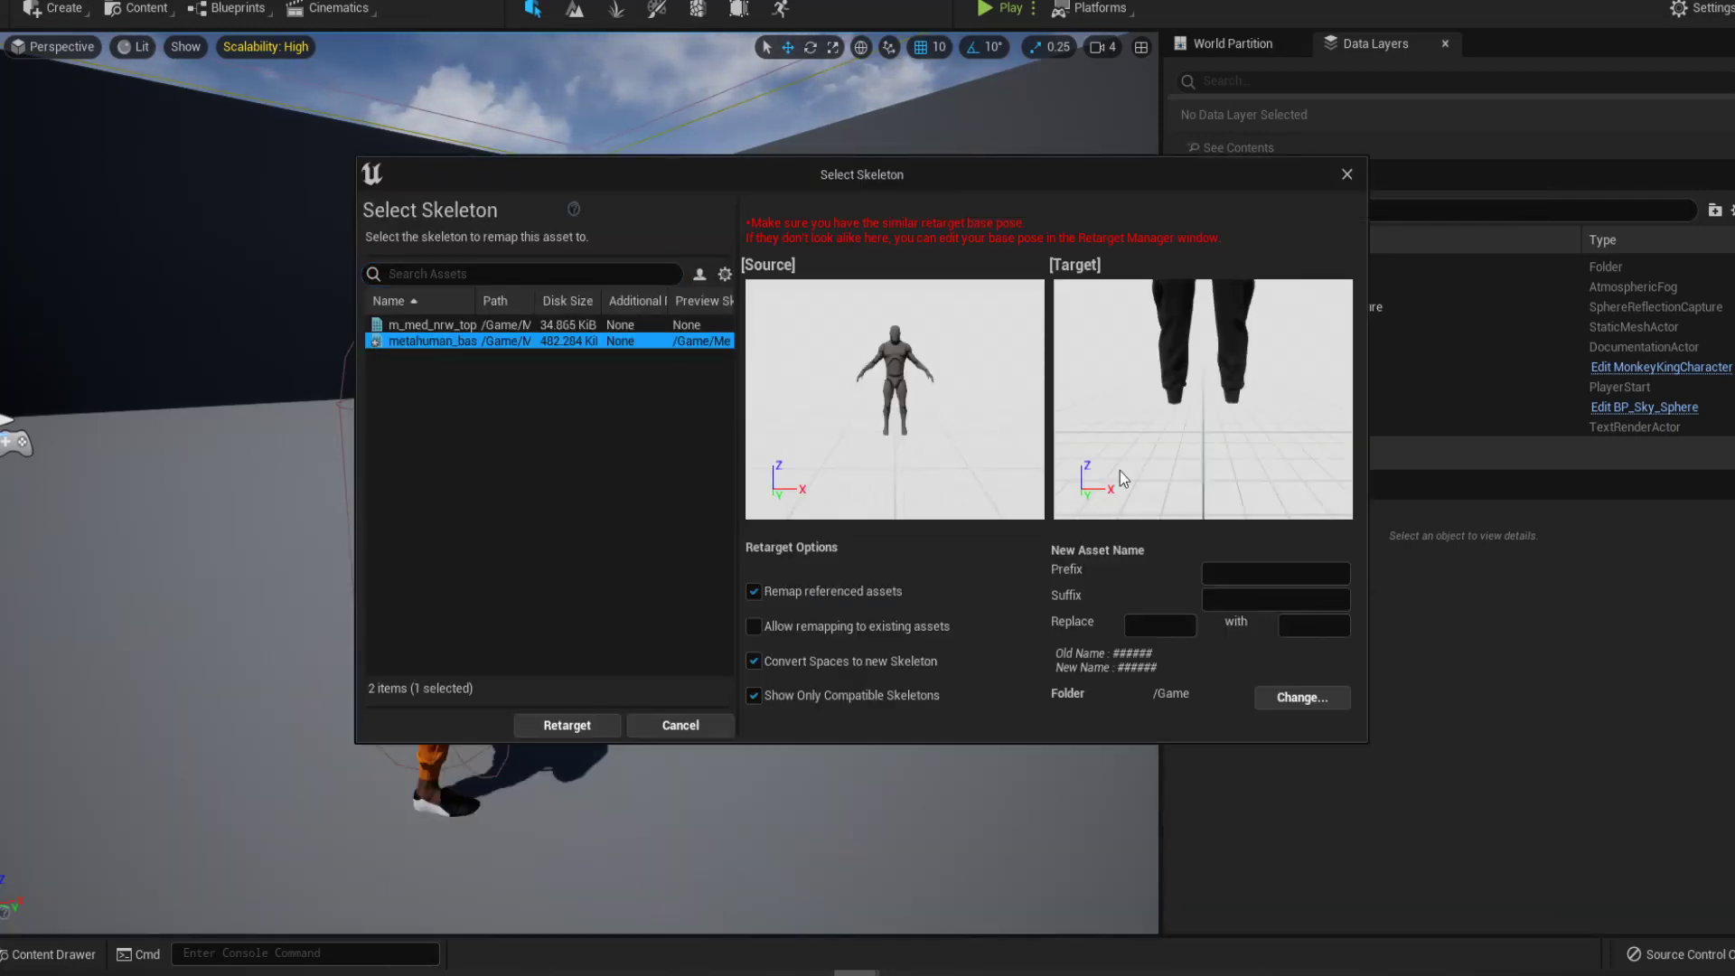
click(1318, 577)
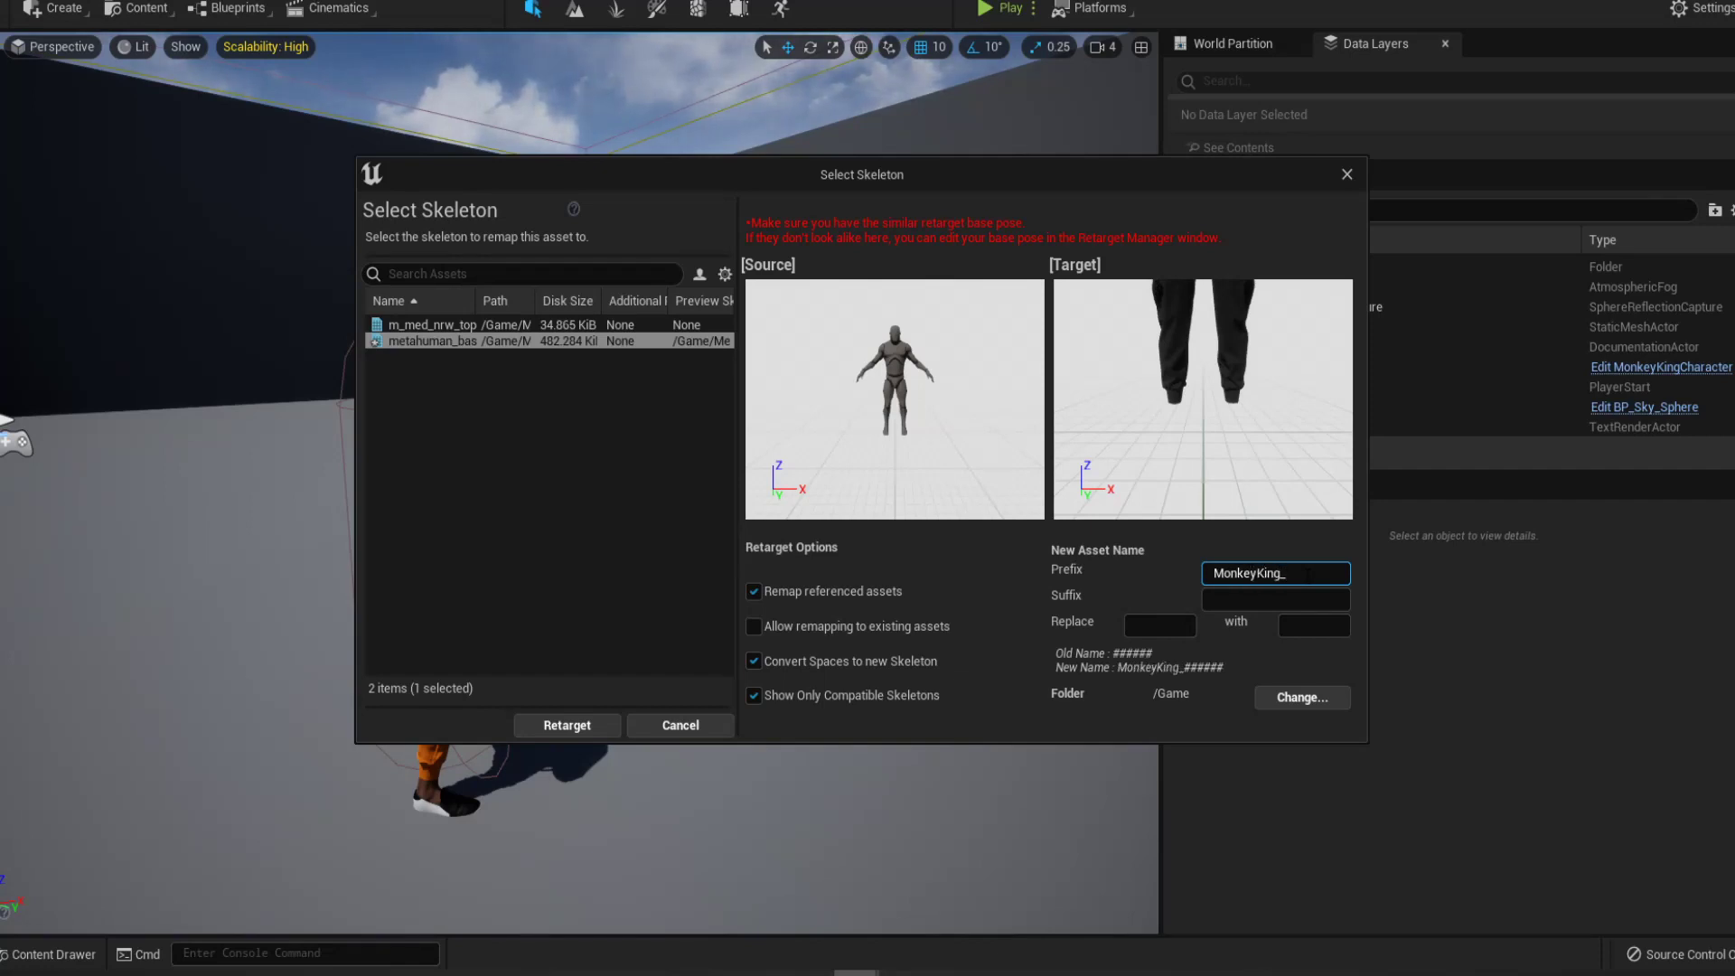
click(1301, 698)
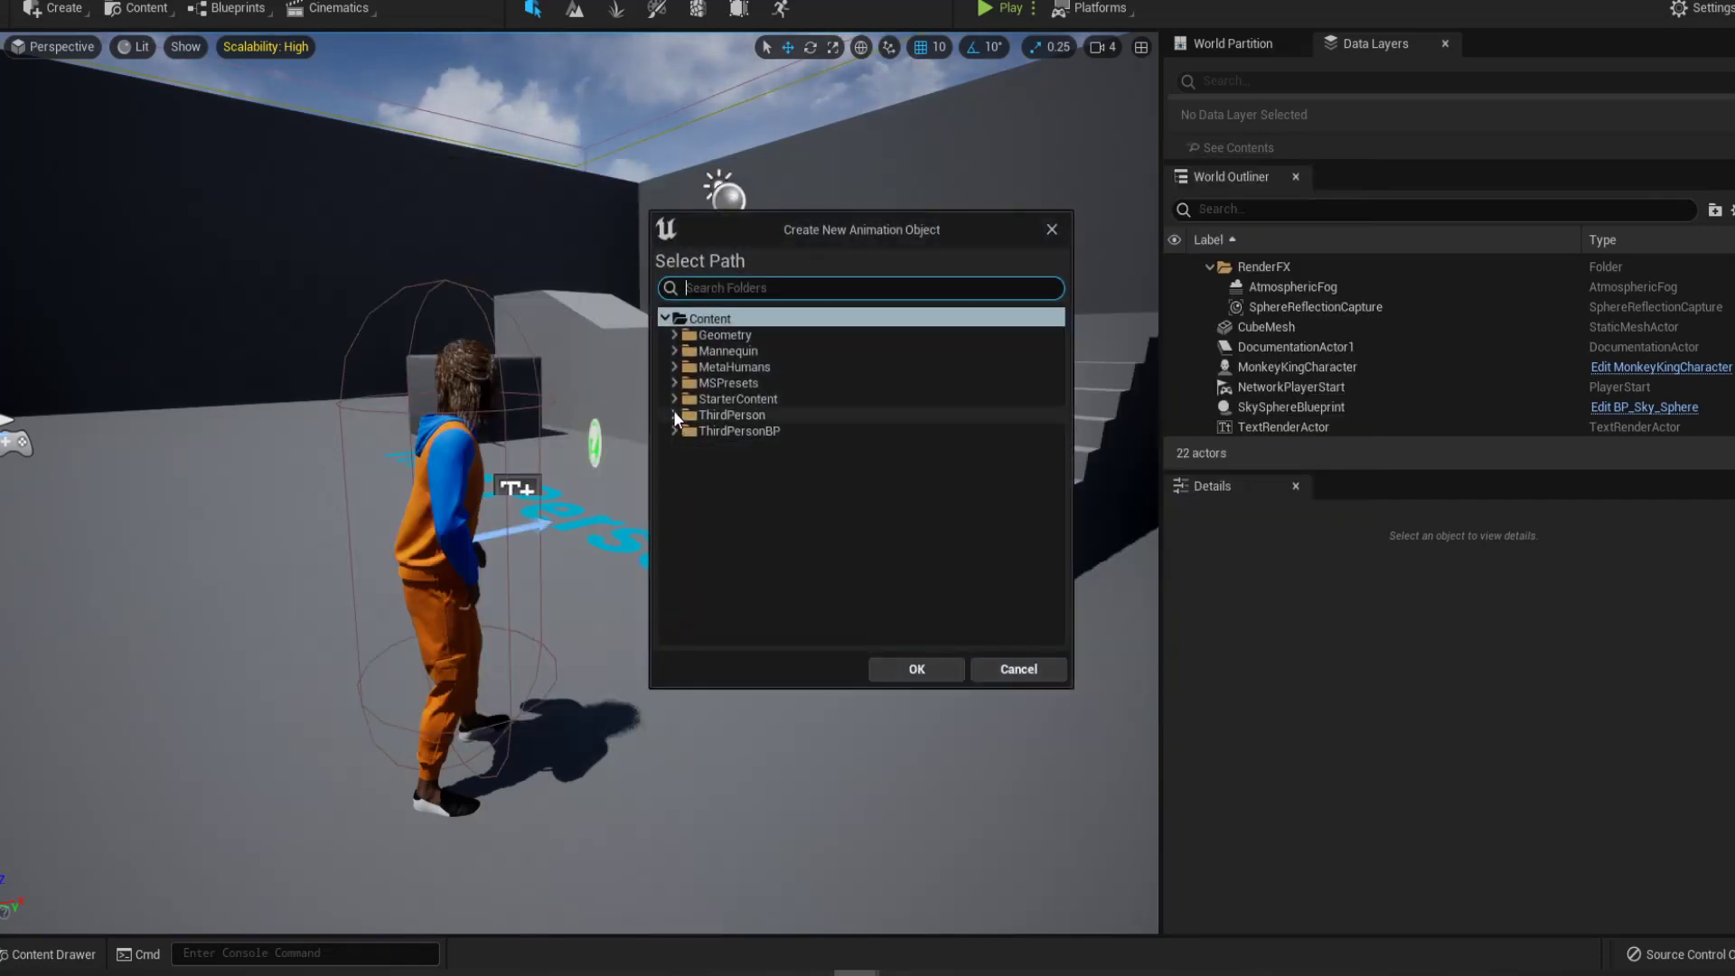
click(674, 367)
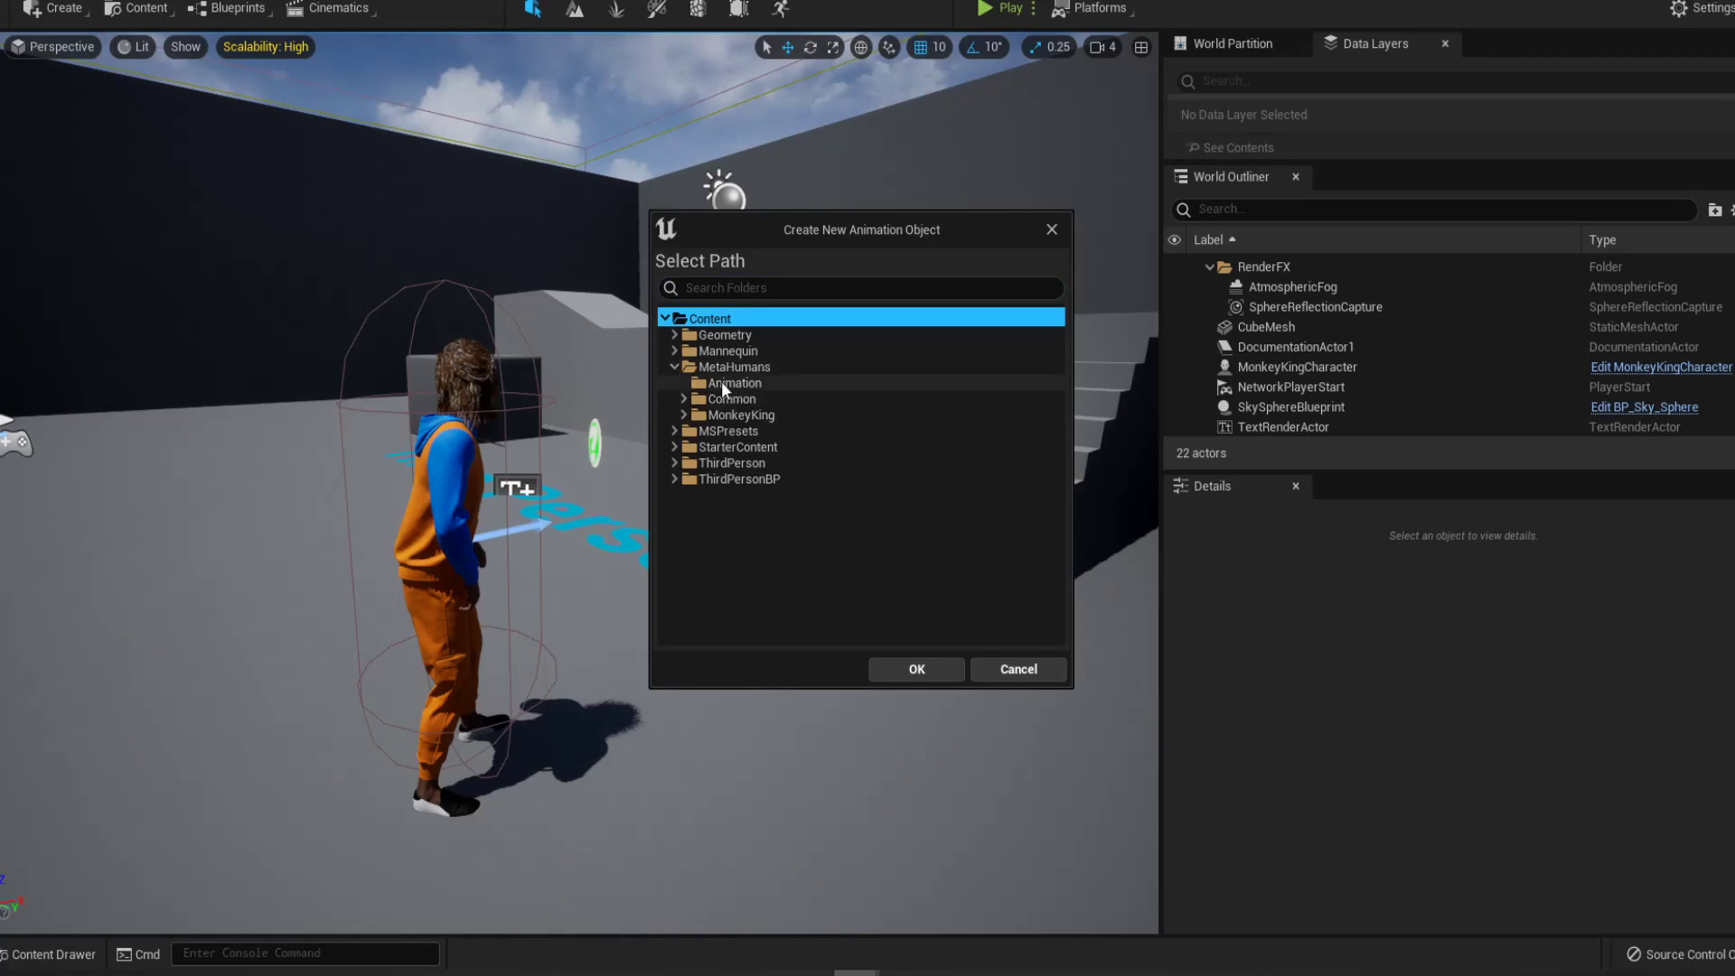
click(723, 382)
click(914, 670)
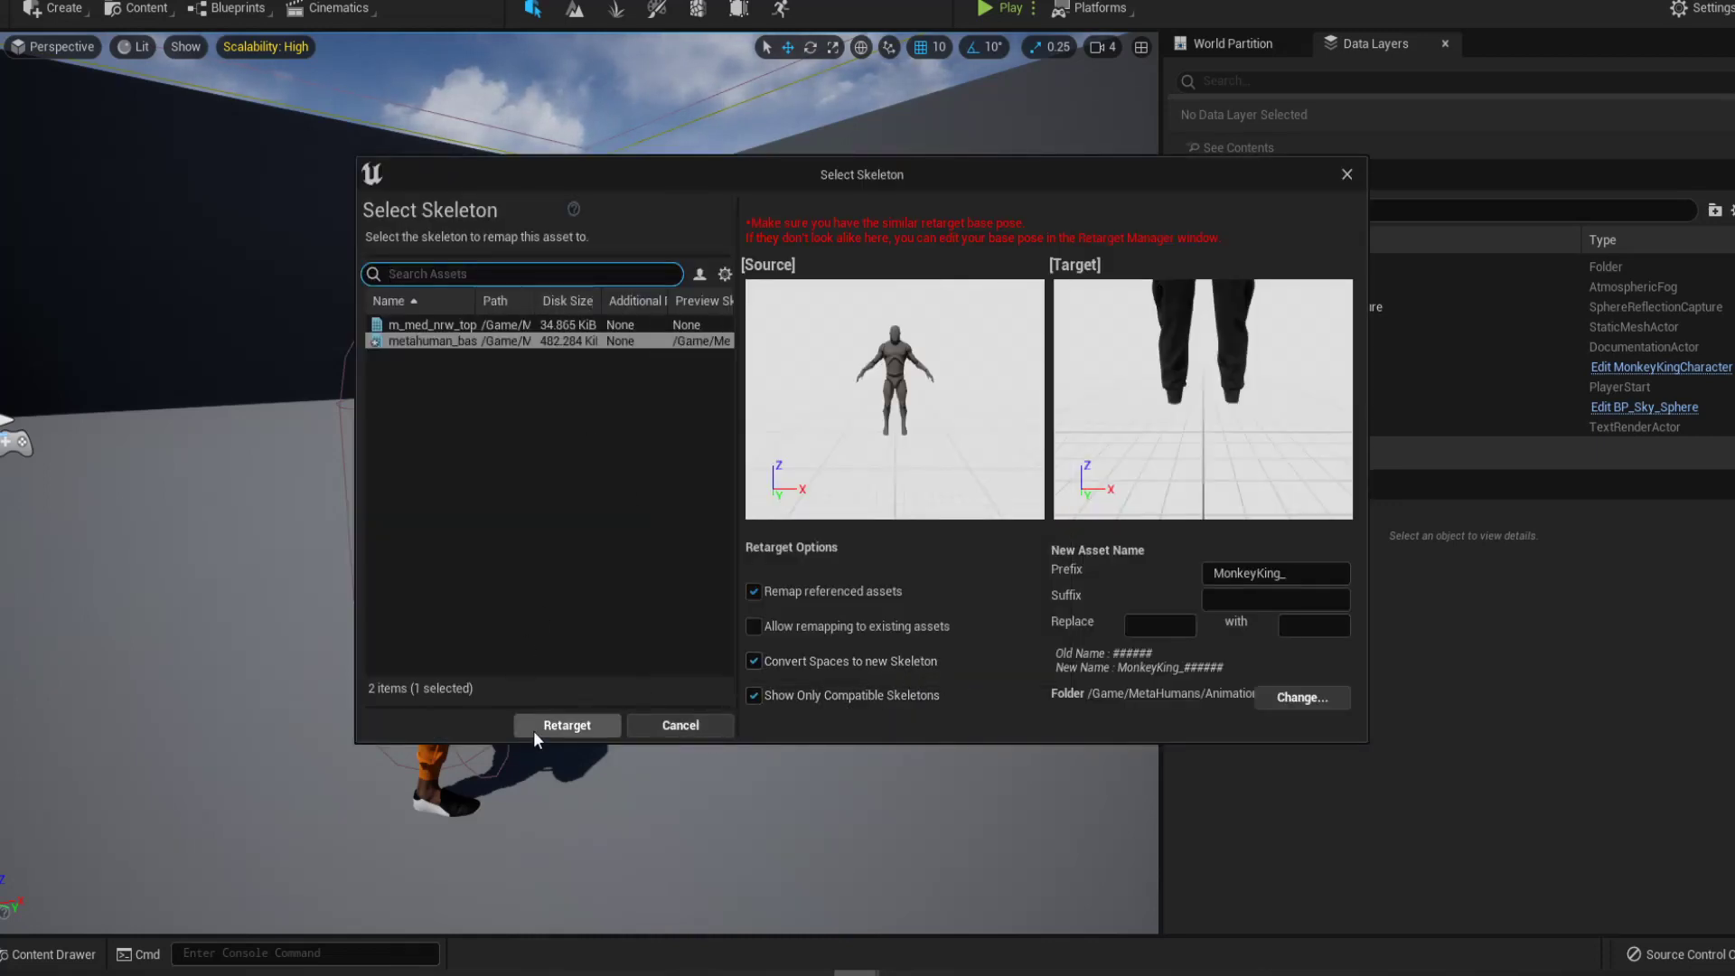
click(566, 726)
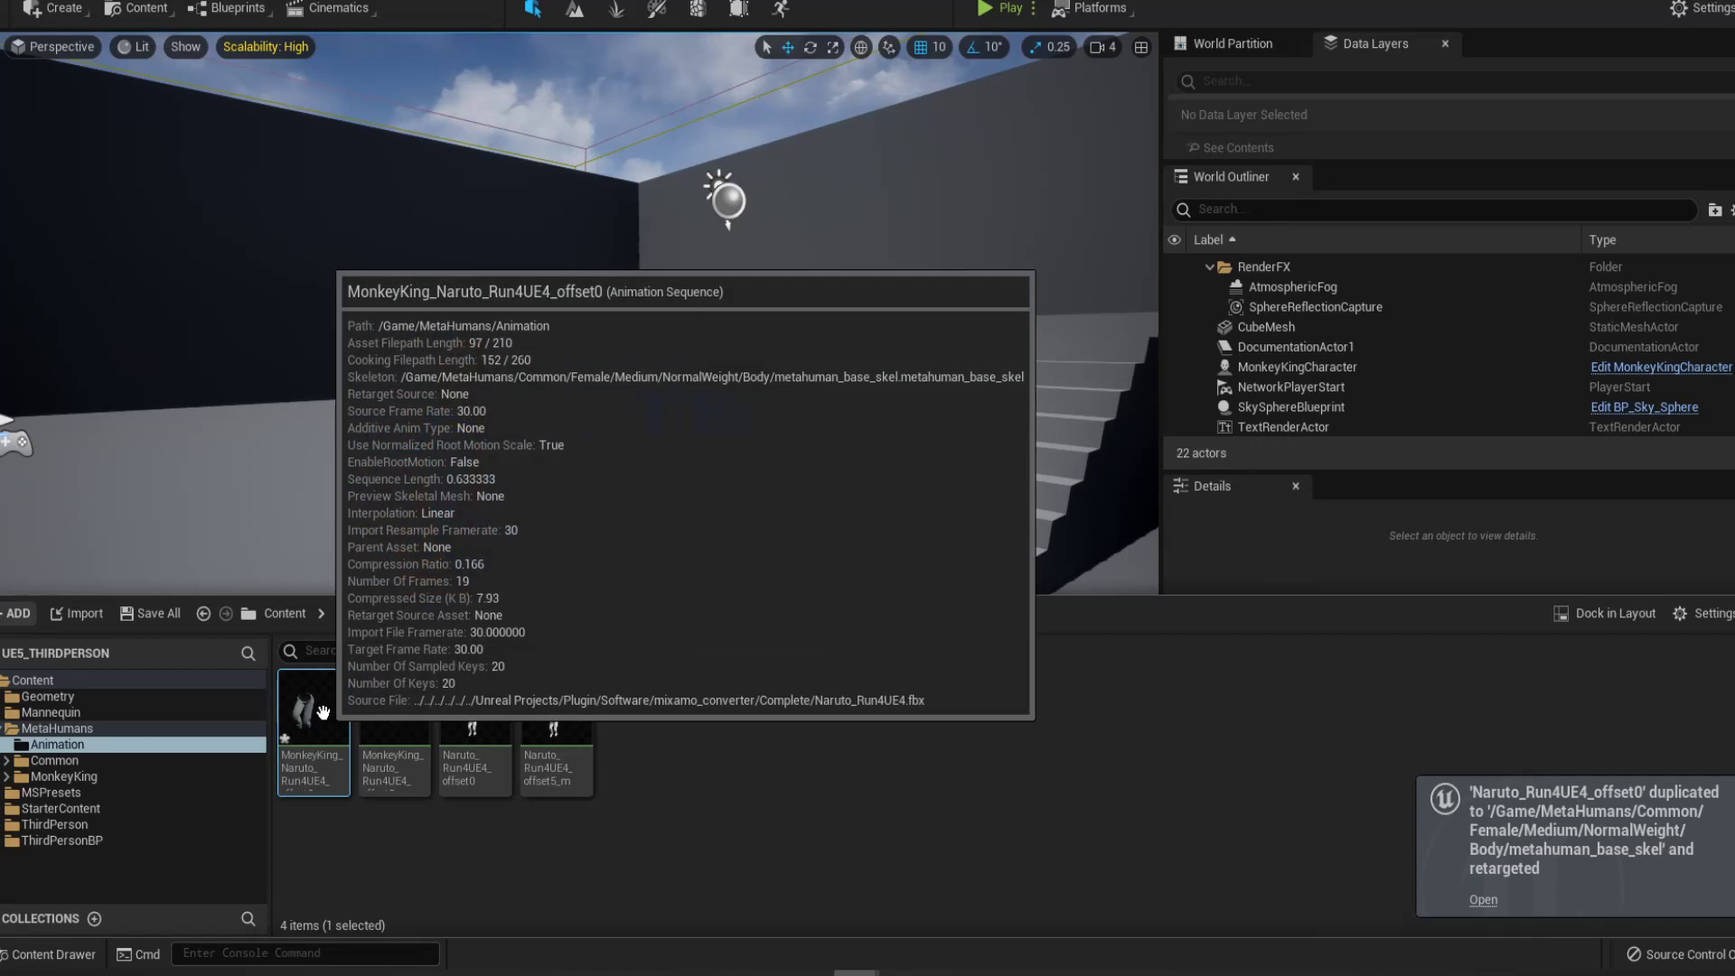
Drag the Naruto_Run4UE4_offset0 run into the level near the MetaHuman by the staircase
click(664, 746)
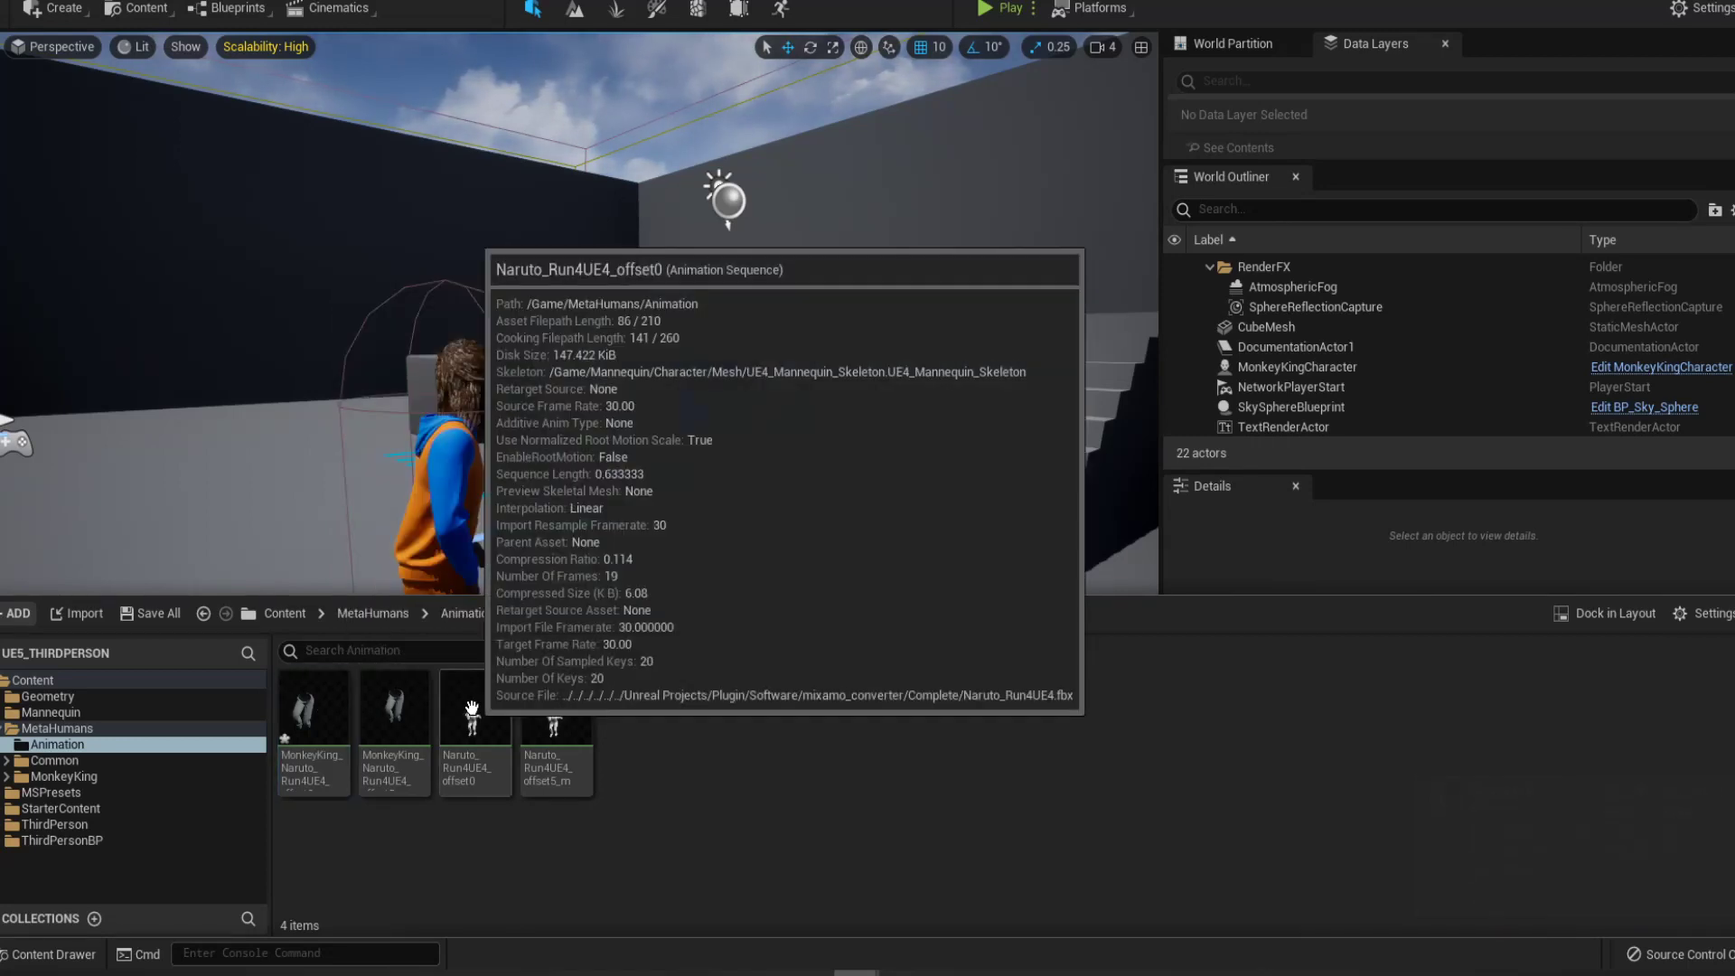
drag(471, 708, 501, 480)
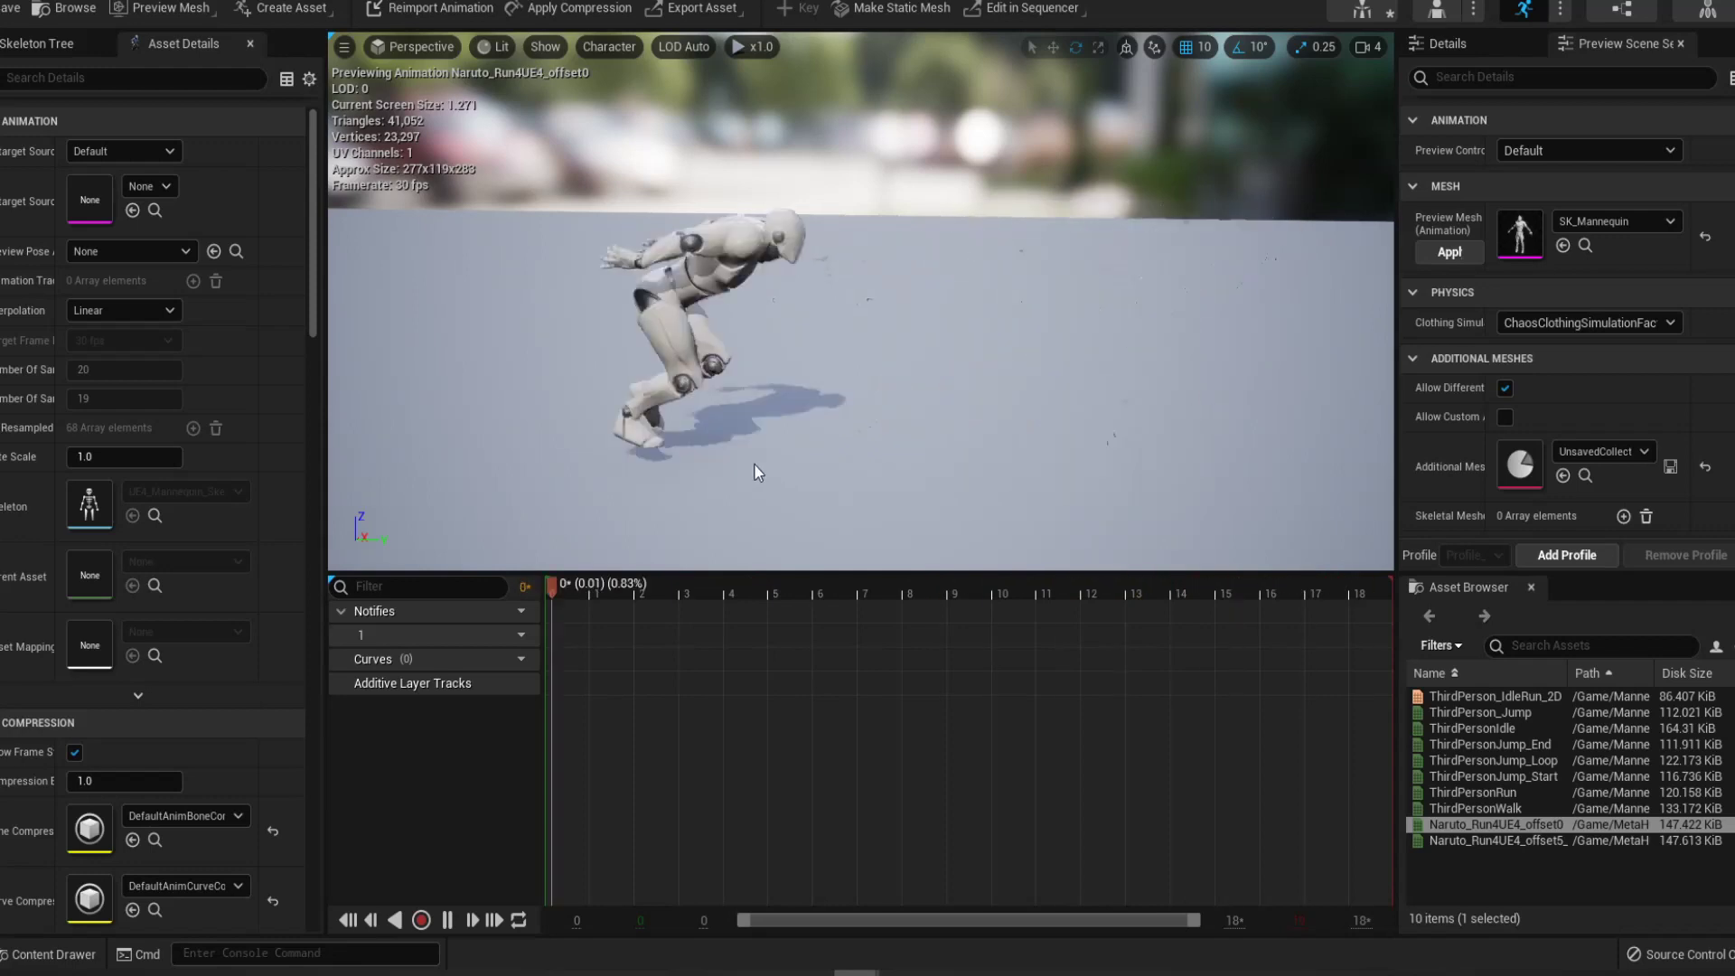
drag(761, 459, 762, 460)
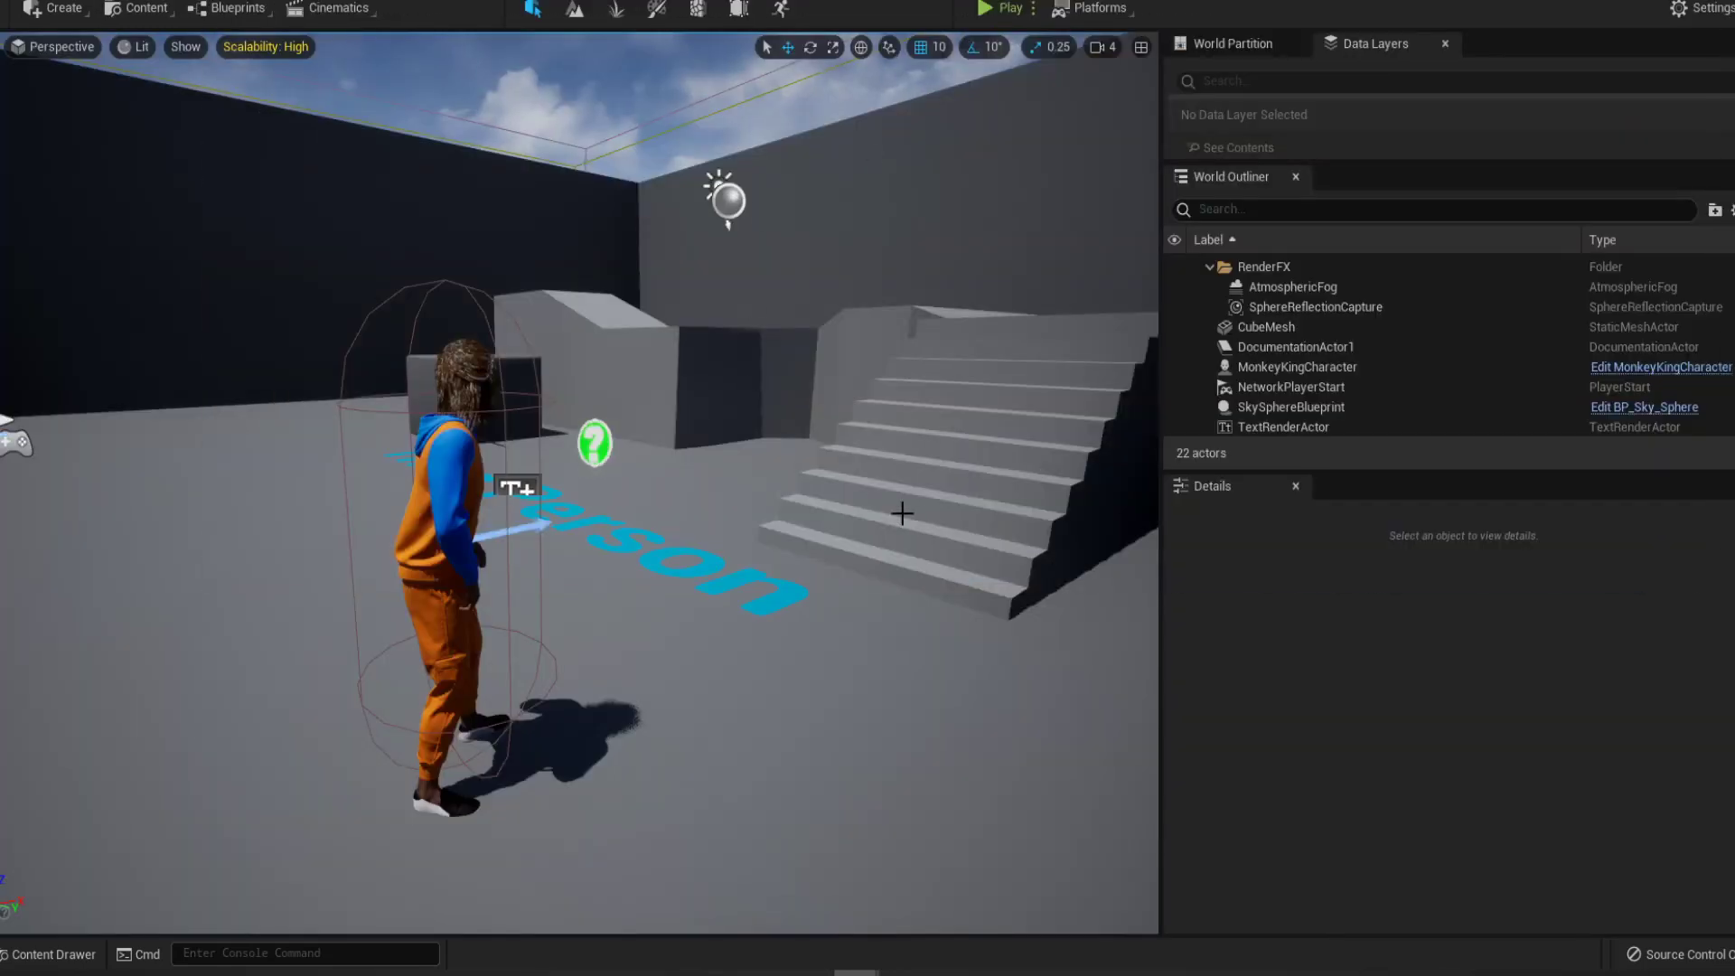
Force-delete the two offset0 run animations from the MetaHumans/Animation folder
key(ctrl+space)
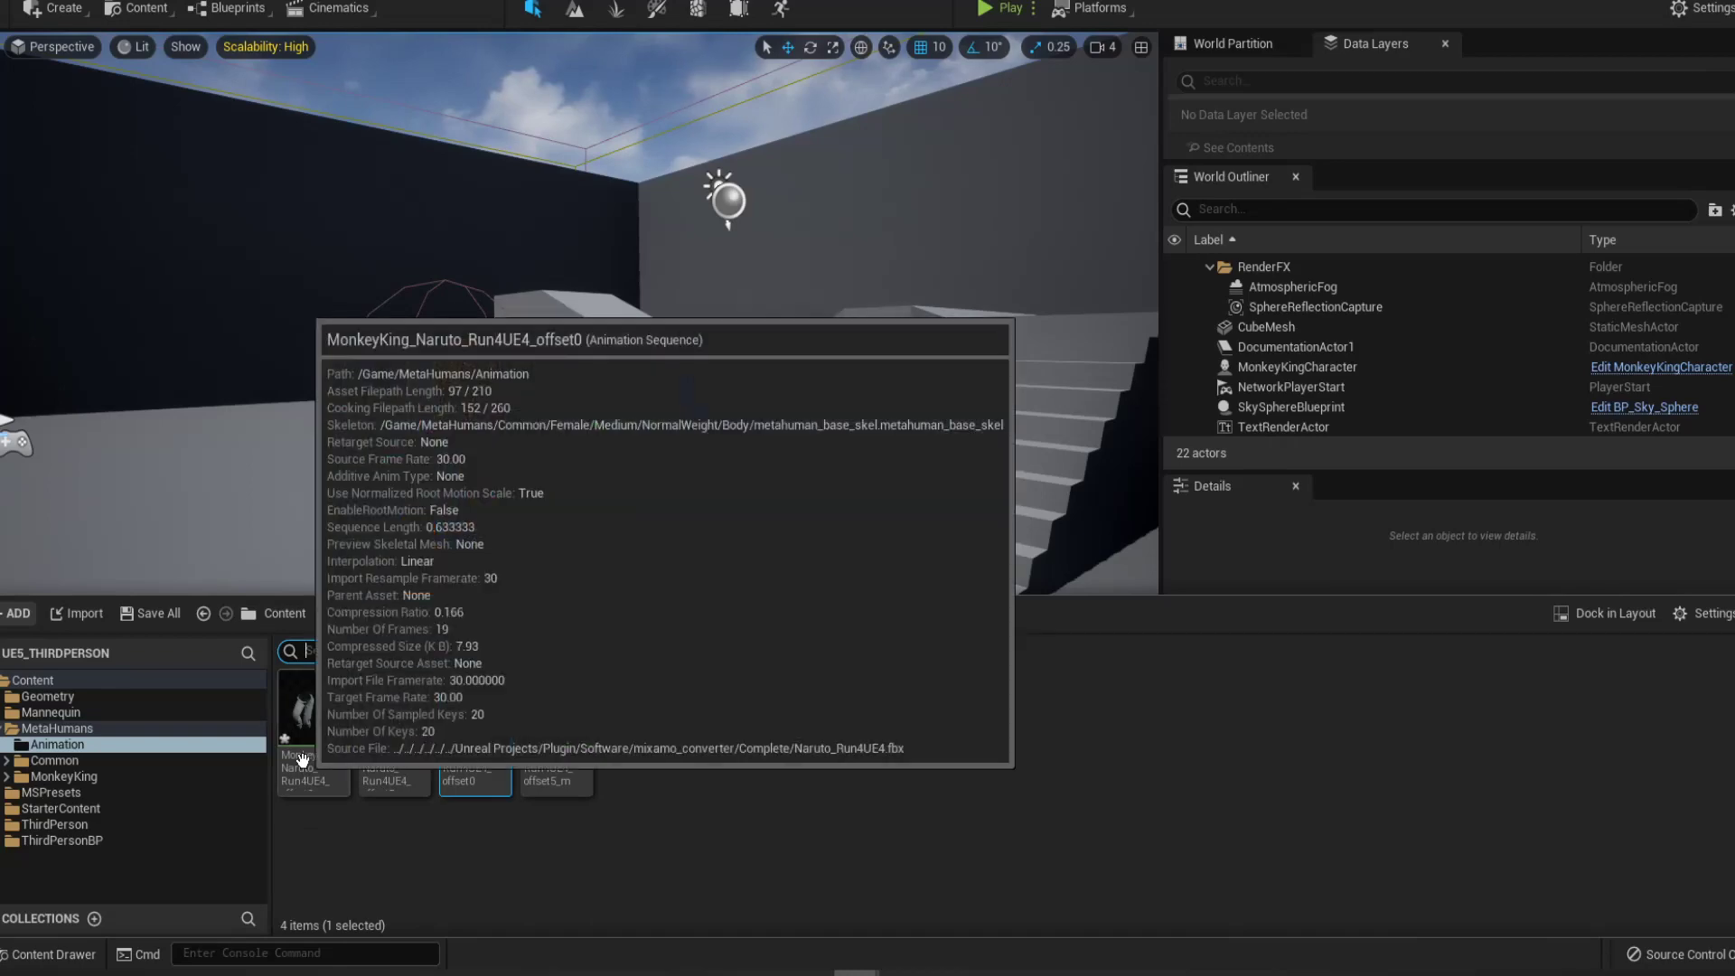
click(302, 770)
shift+click(459, 771)
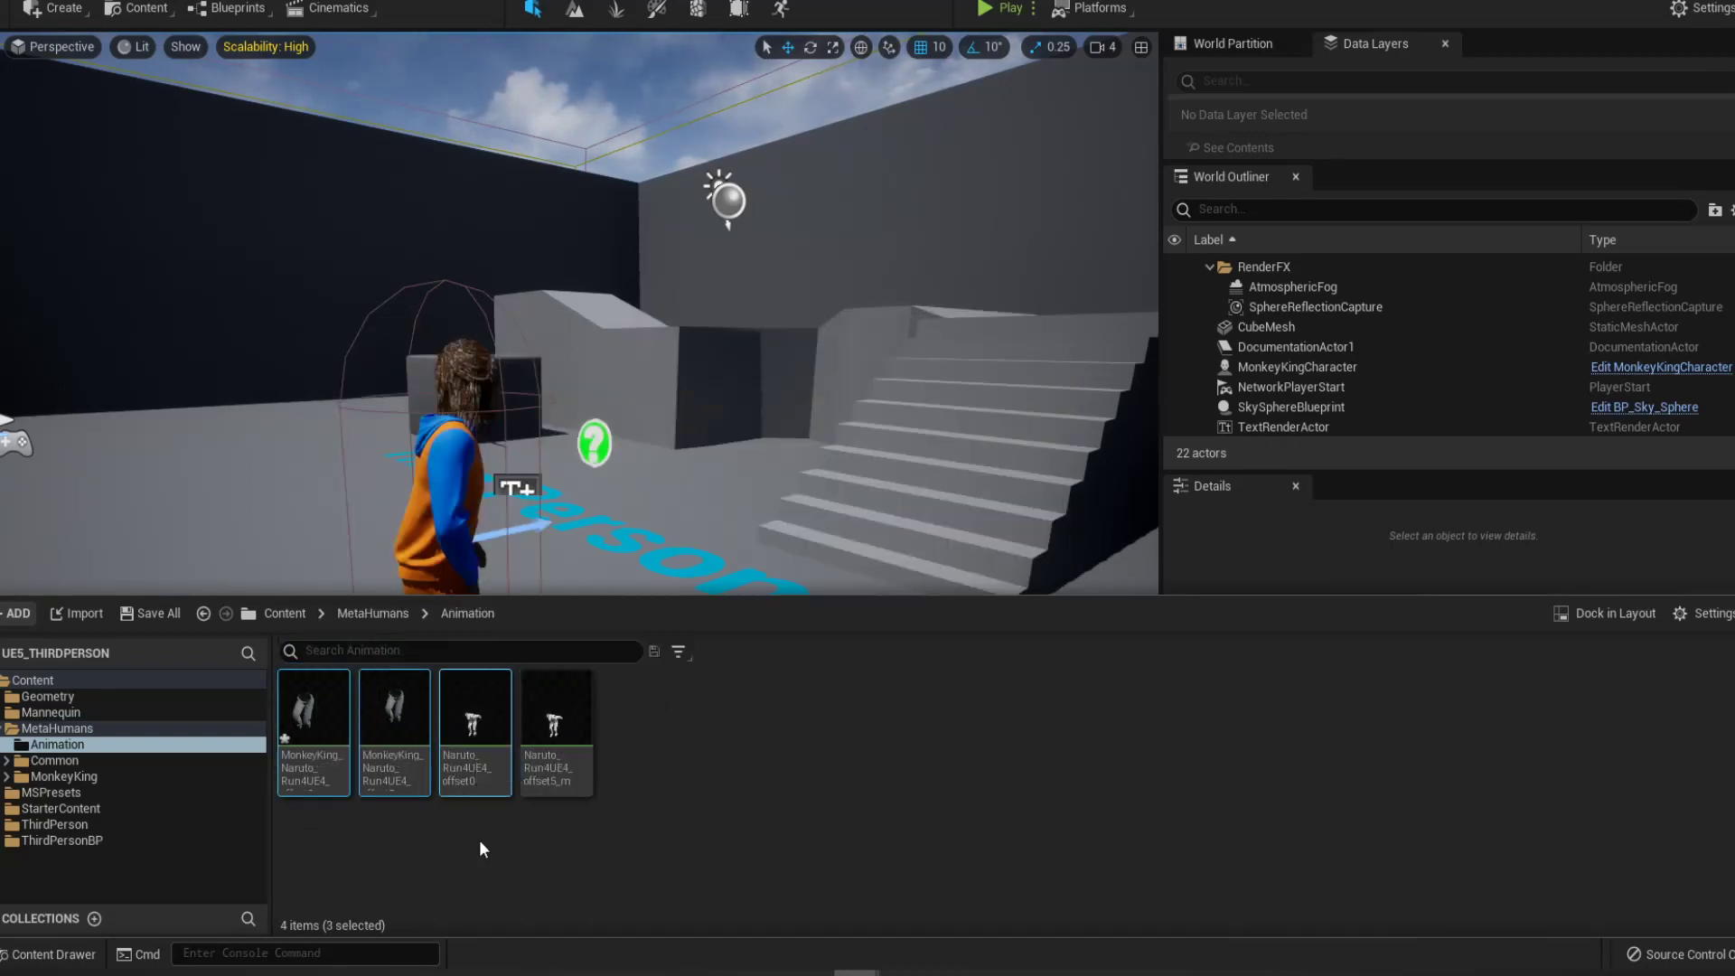
ctrl+click(394, 769)
right_click(486, 767)
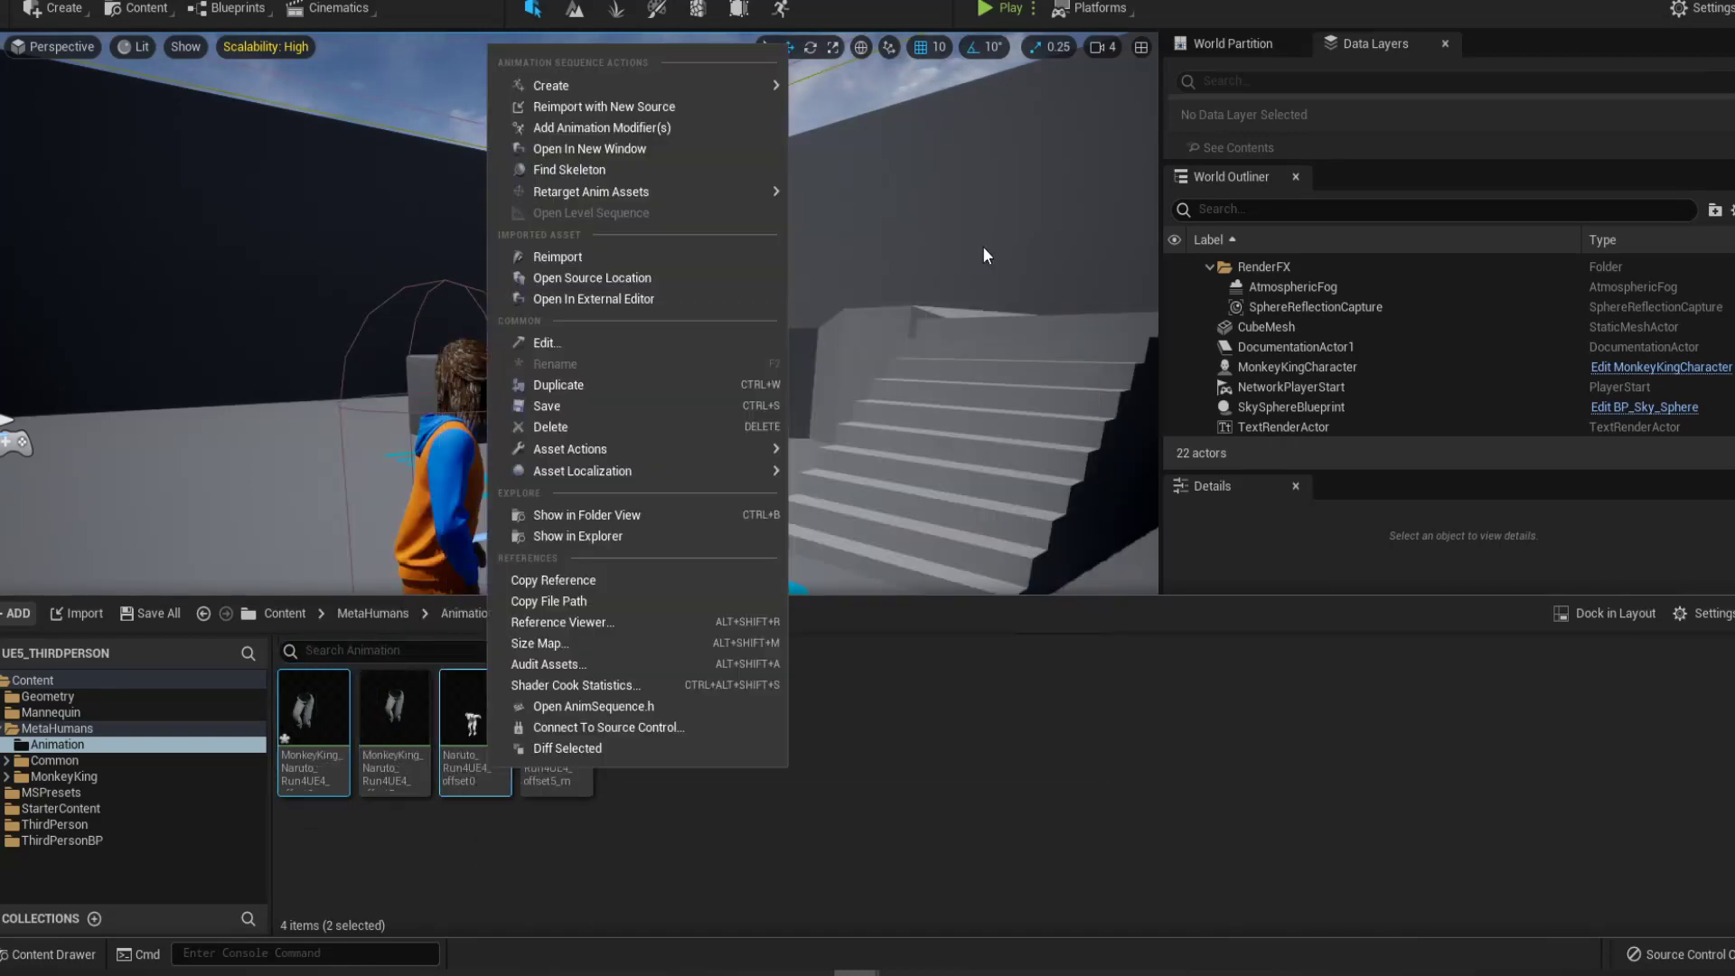
click(671, 425)
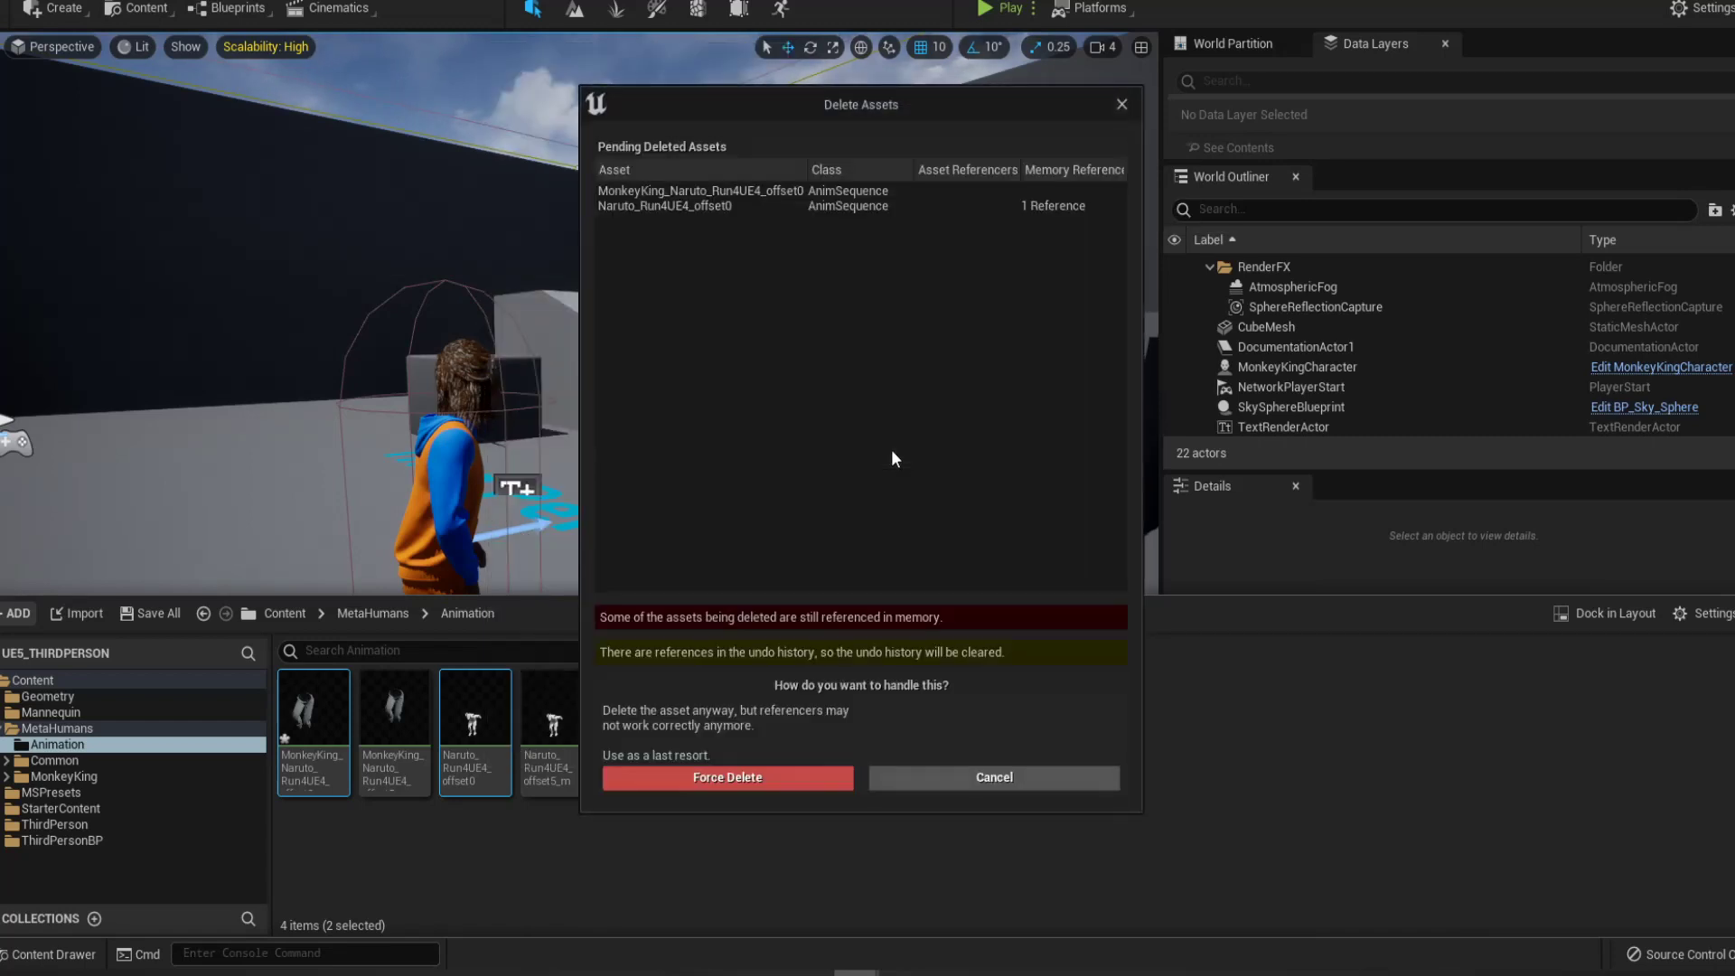
click(702, 778)
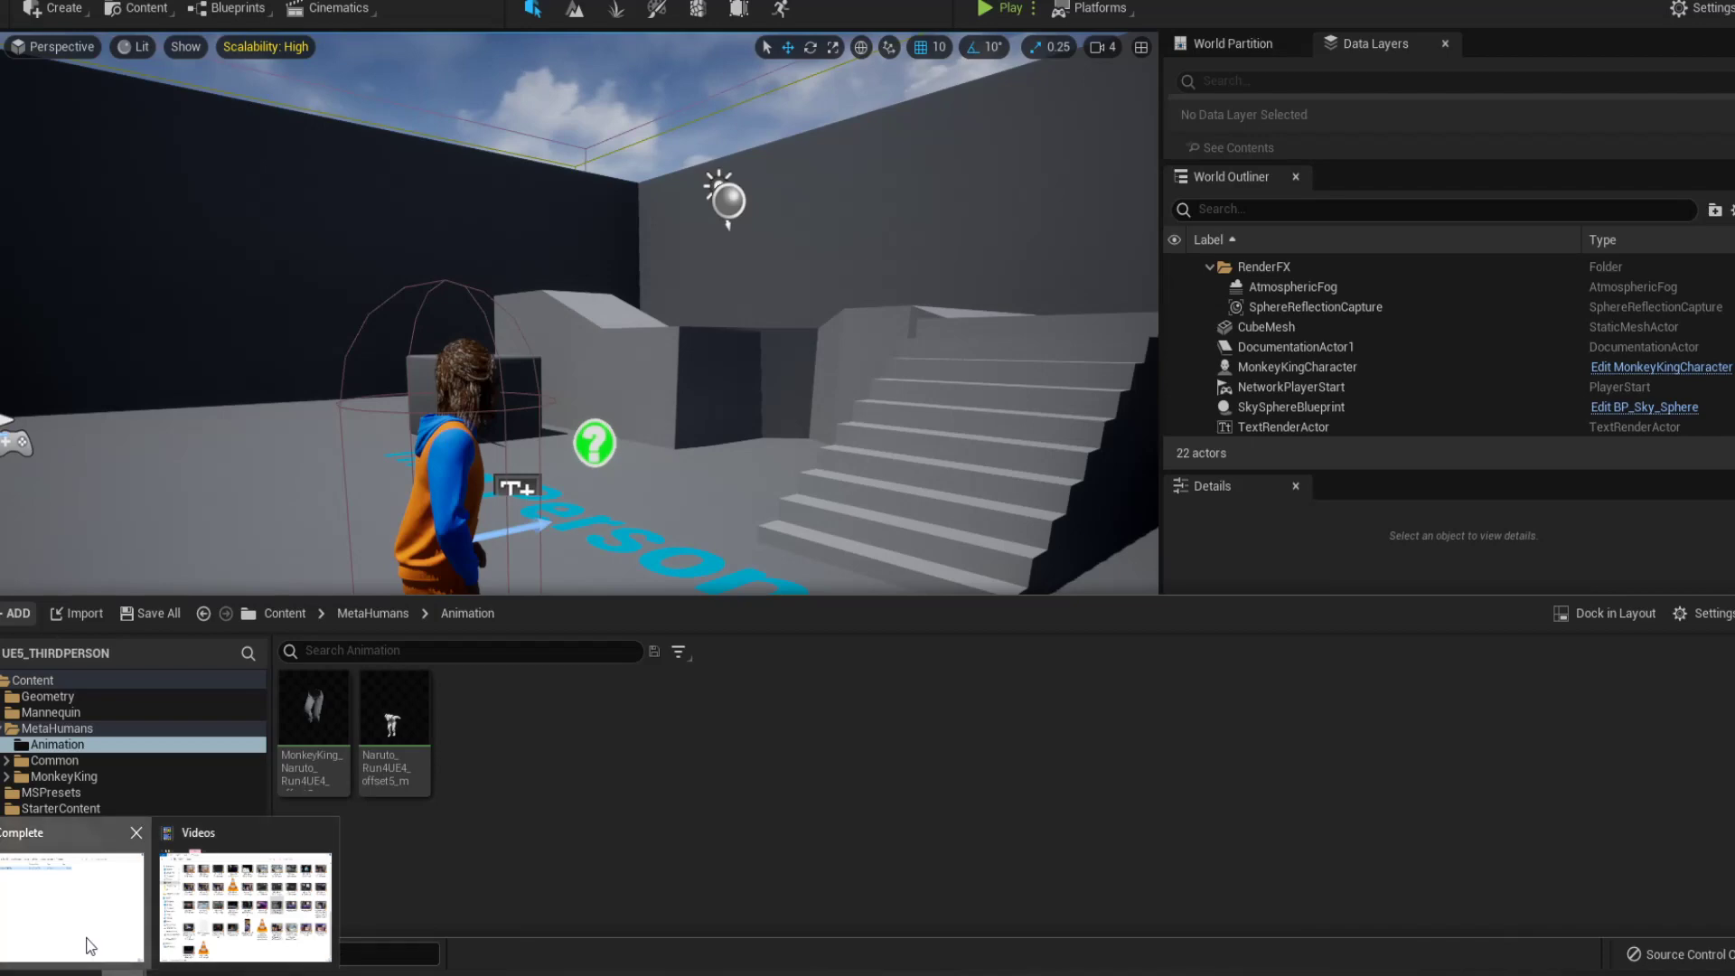
Drag Naruto_Run4UE4.fbx into the Animation folder again, with UE4_Mannequin_Skeleton as skeleton
click(90, 947)
drag(1057, 310, 583, 768)
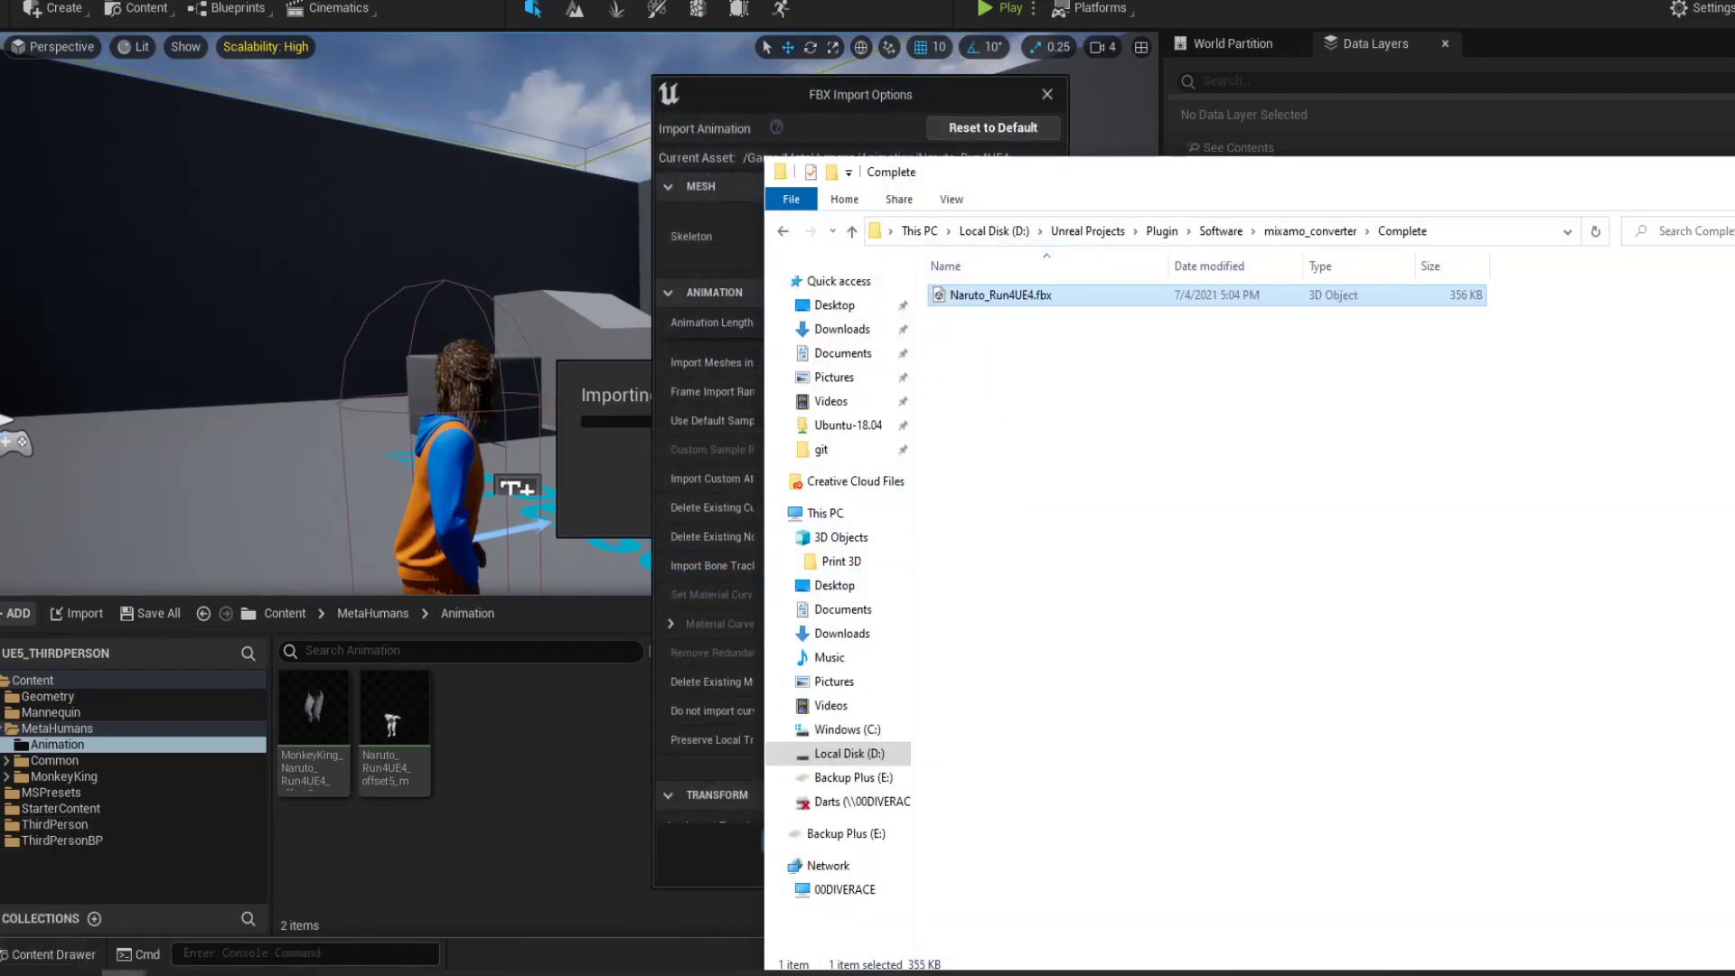
scroll(967, 468, down, 5)
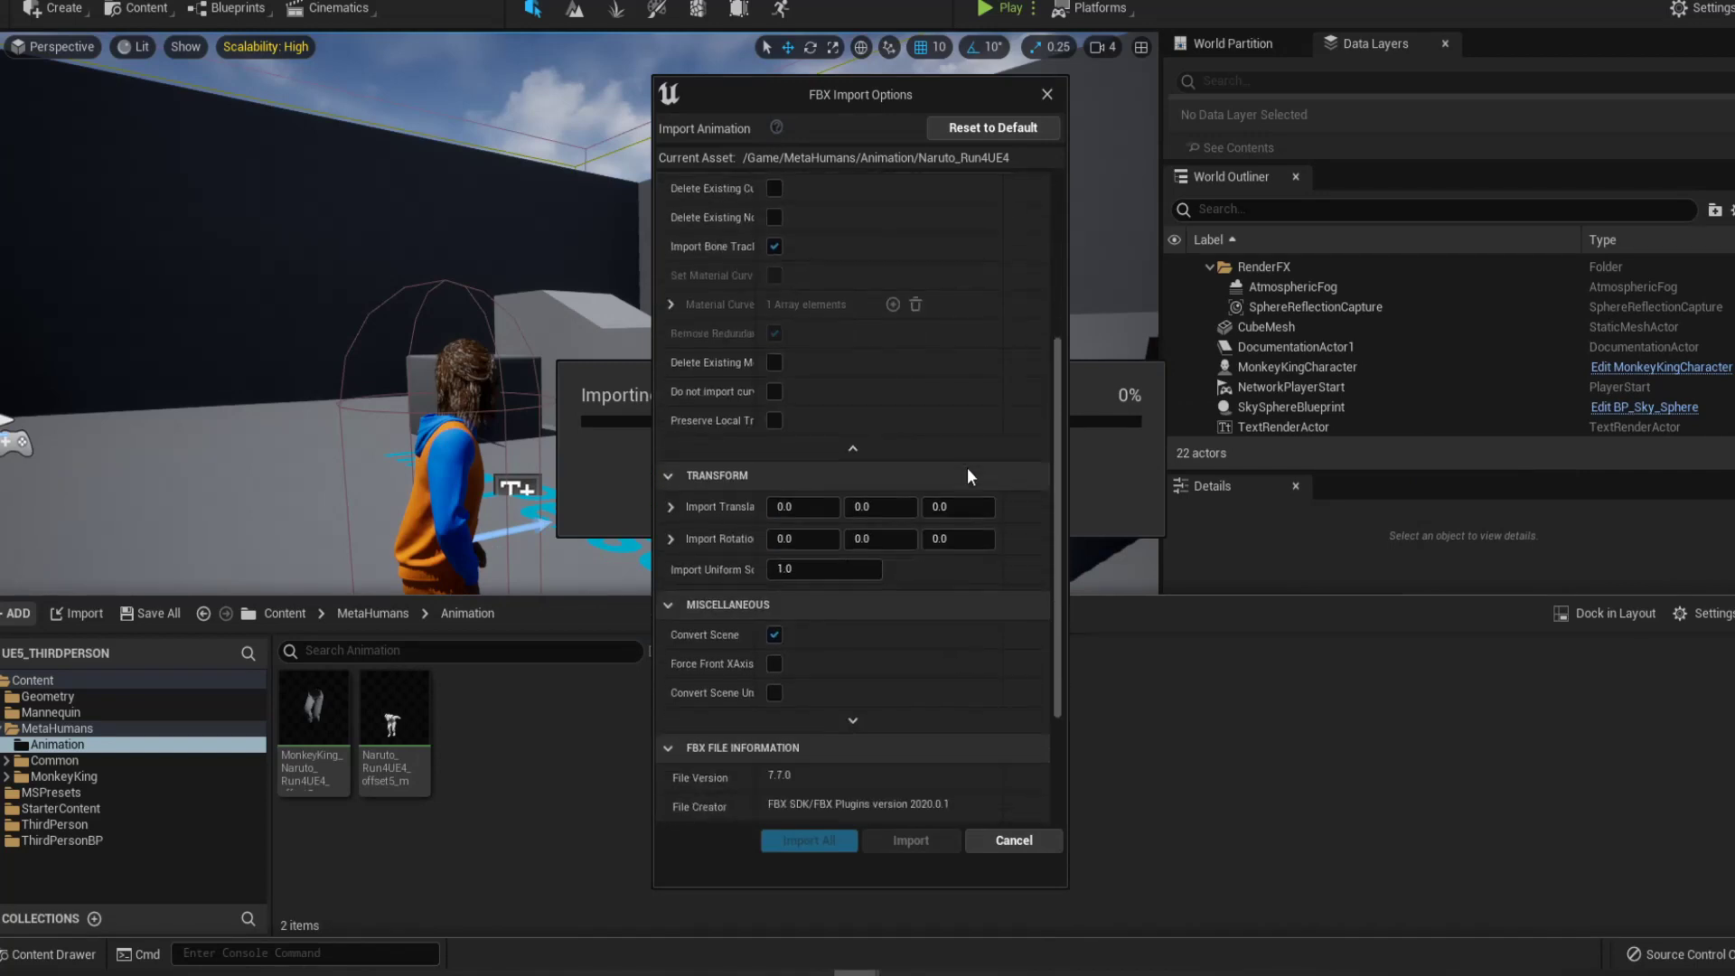
scroll(967, 468, up, 5)
click(870, 224)
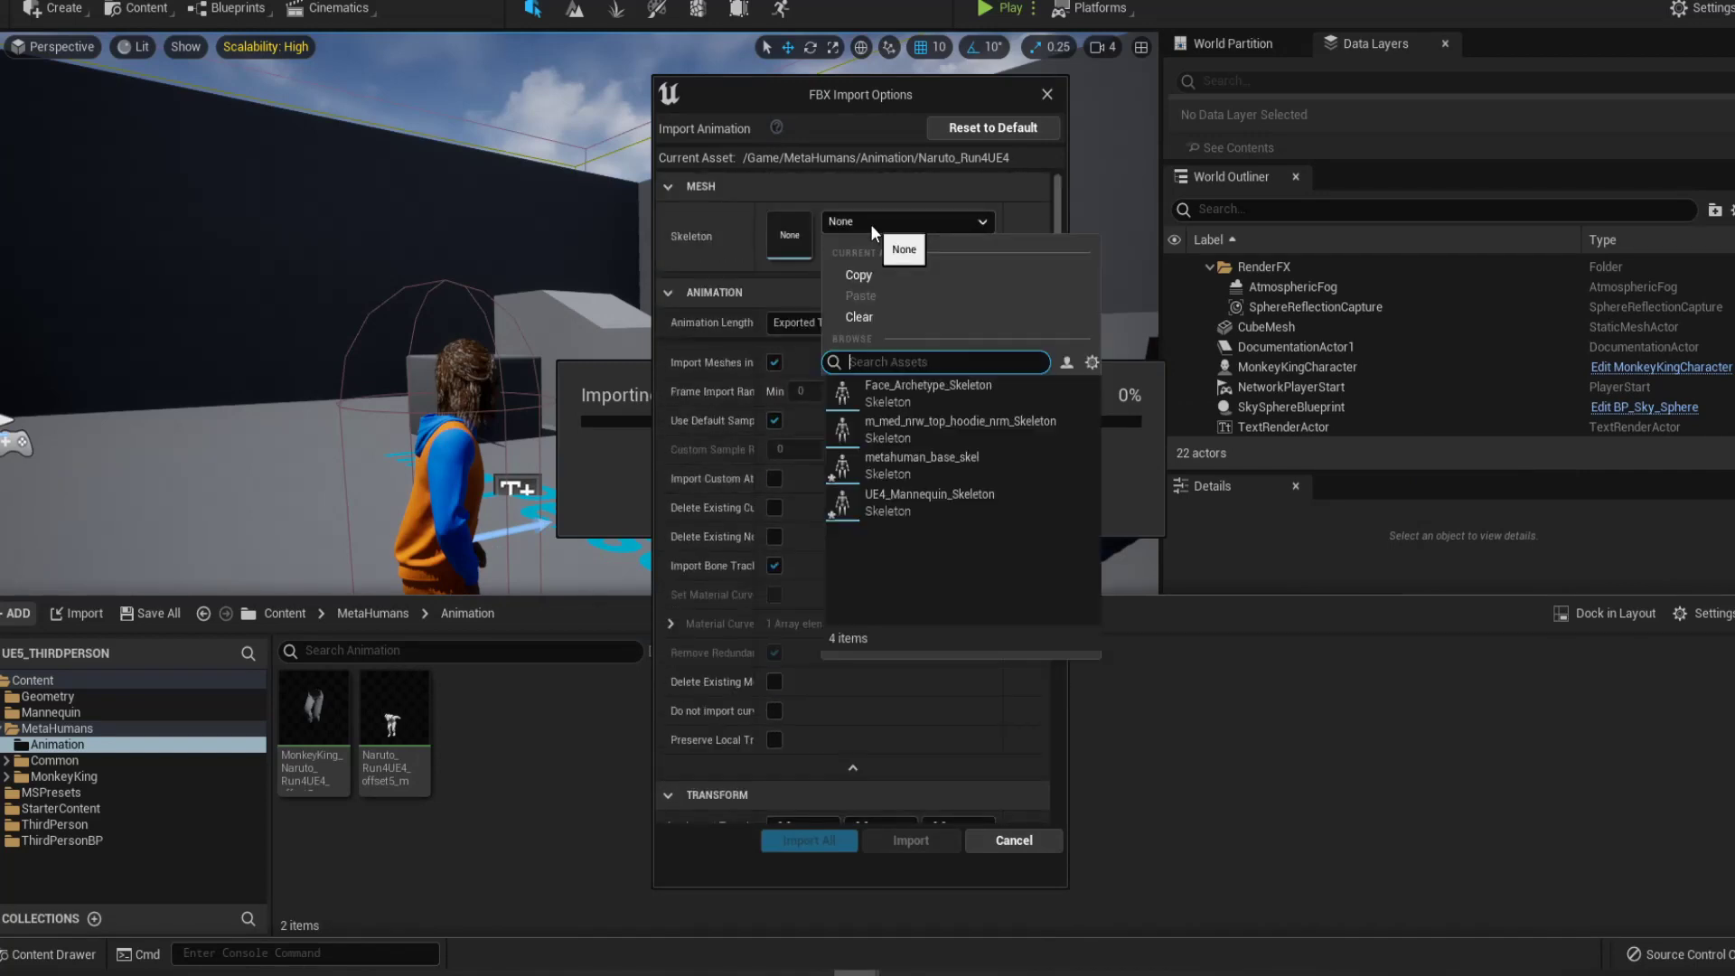
click(994, 497)
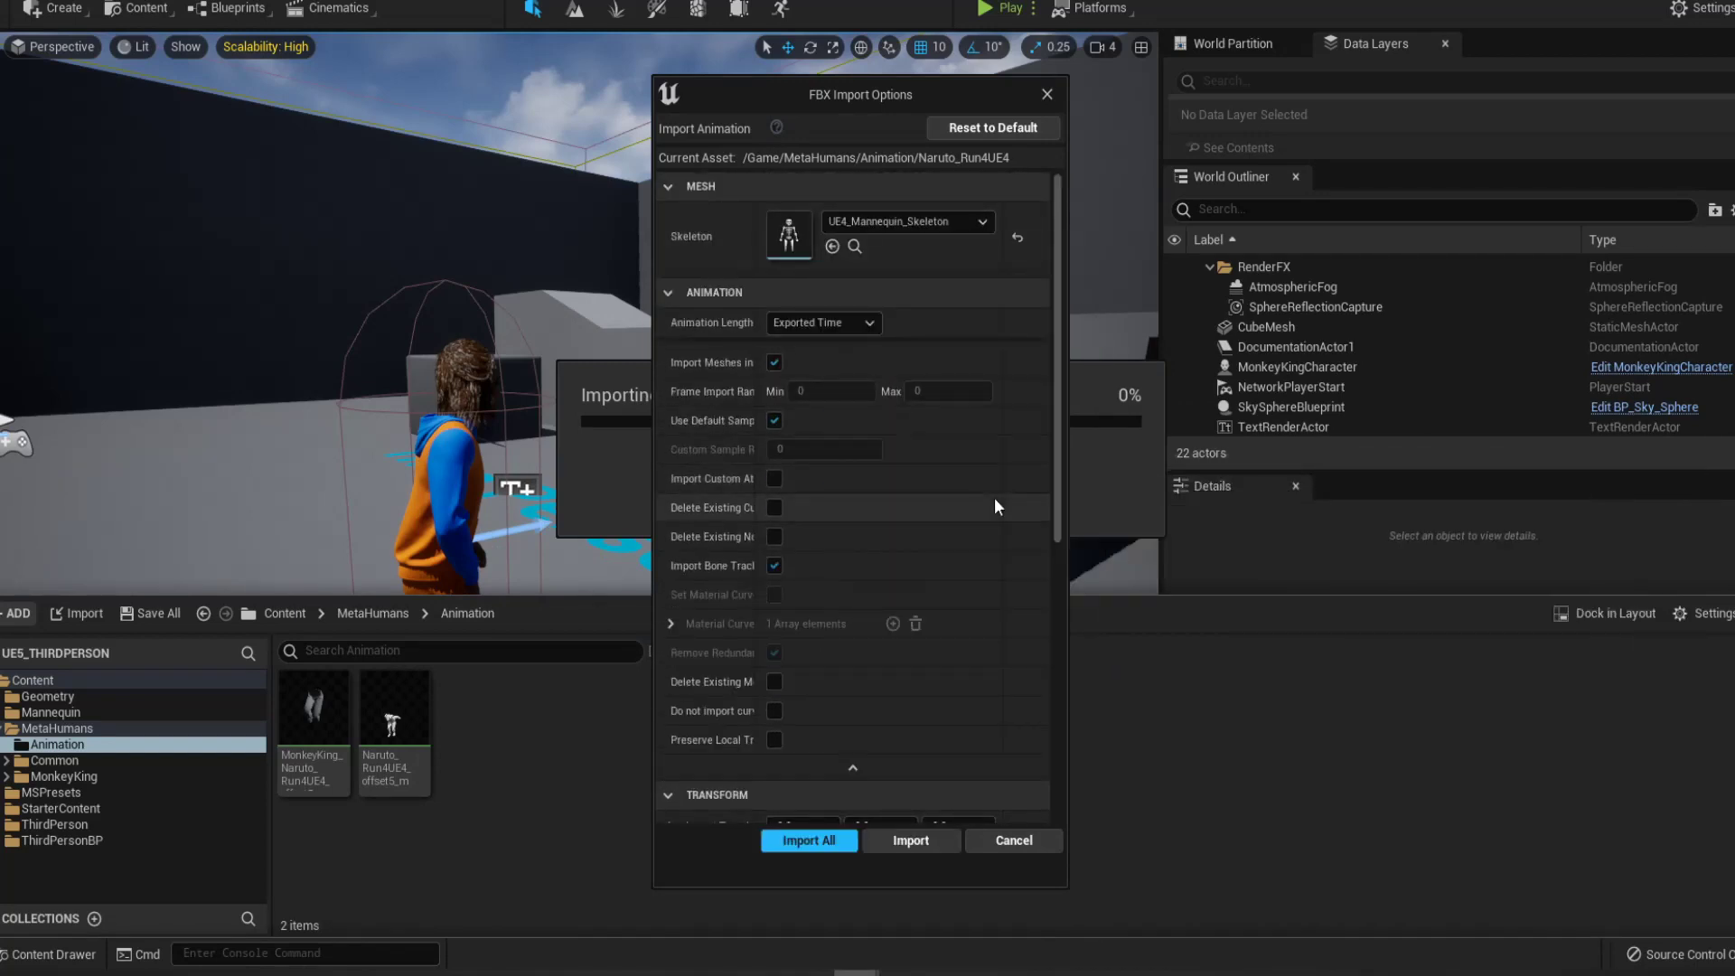
Set Import Translation Z to -5.0 and import the run animation
scroll(993, 503, down, 4)
click(958, 475)
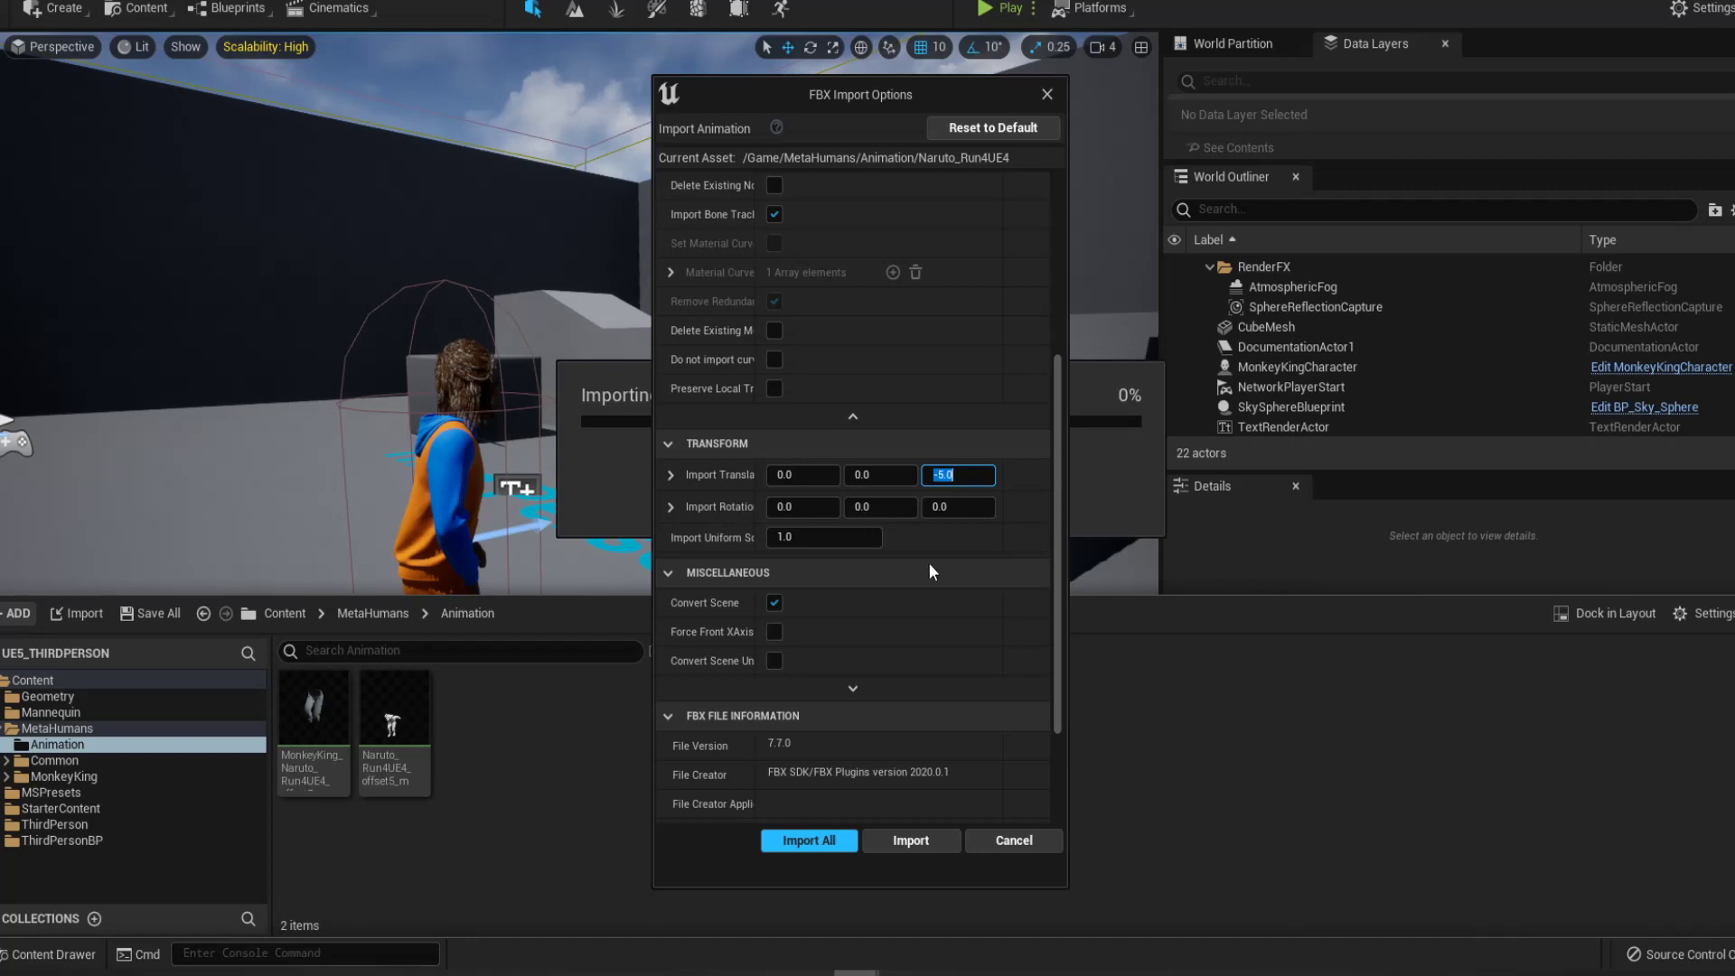
scroll(860, 573, up, 4)
scroll(865, 588, up, 1)
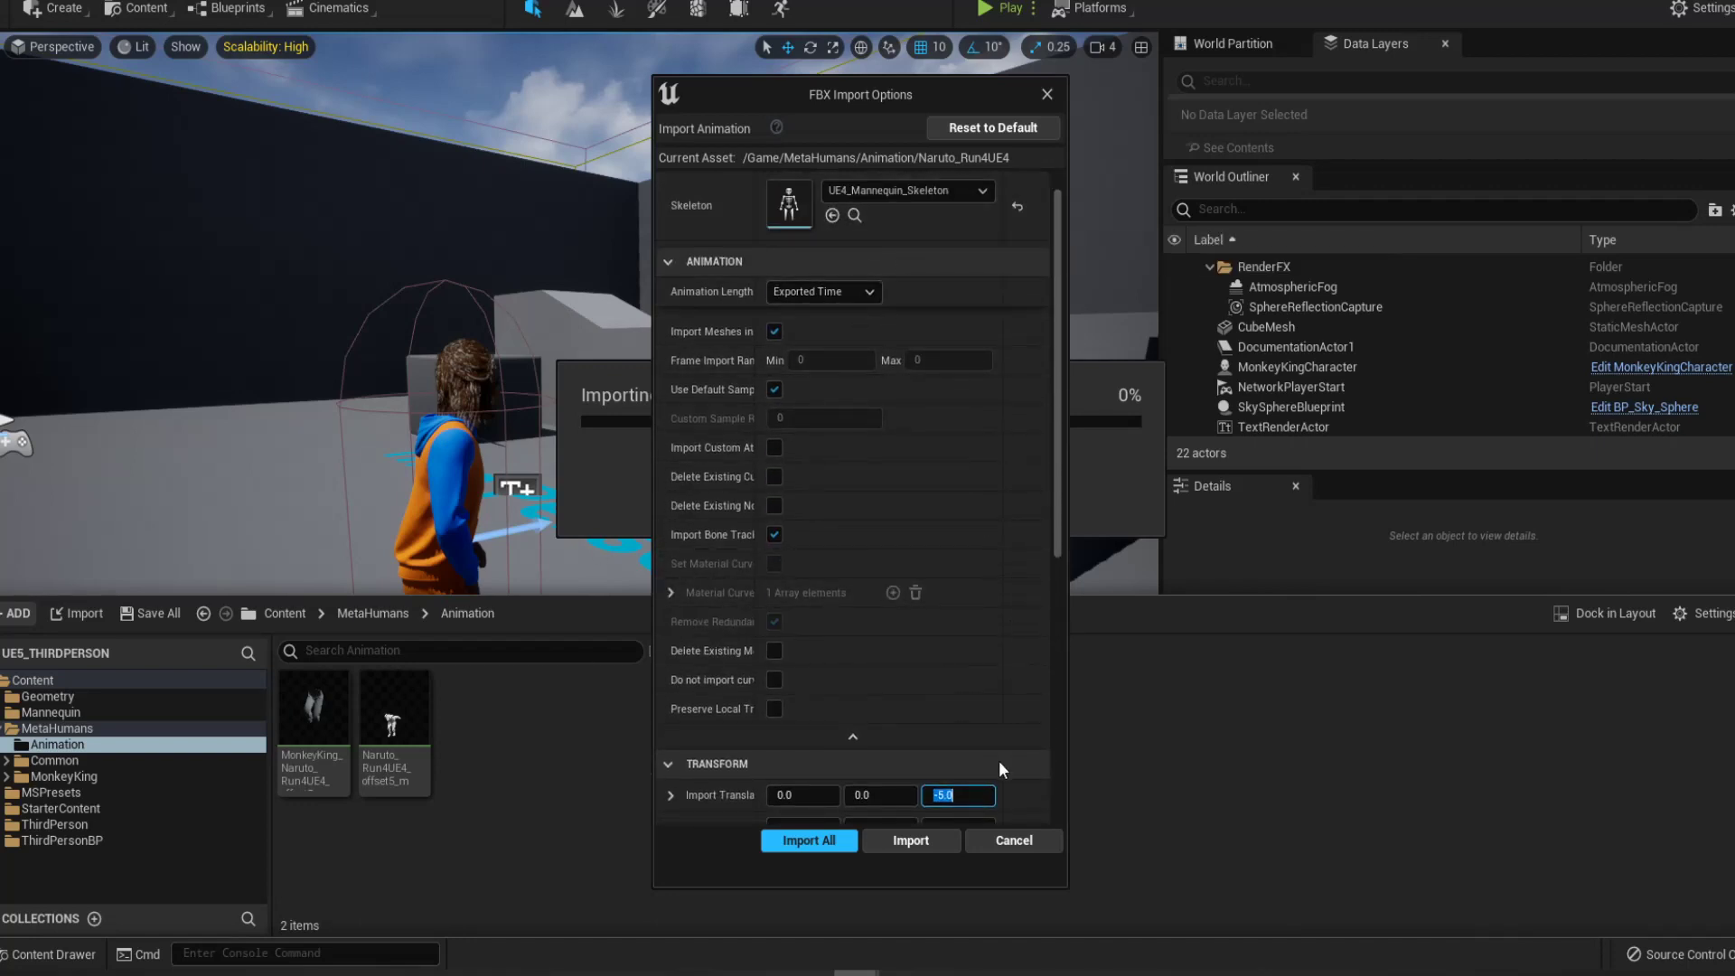
click(913, 841)
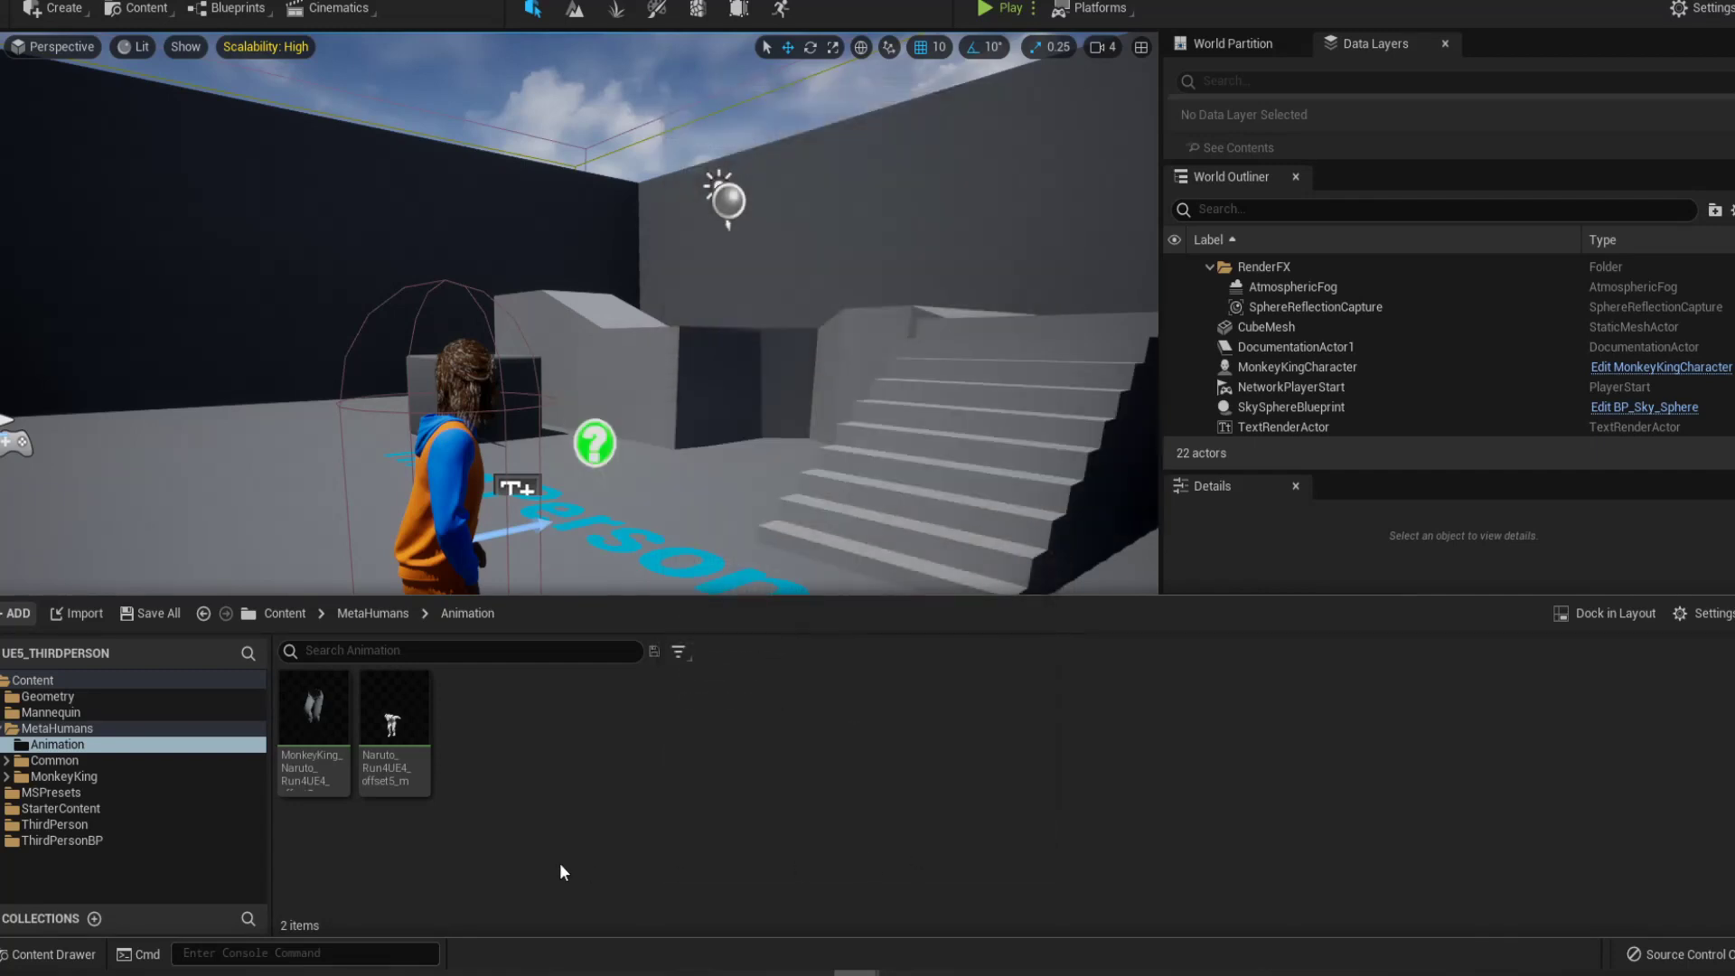
Rename the newly imported run animation to Naruto_Run4UE4_offset5
mouse_move(380, 774)
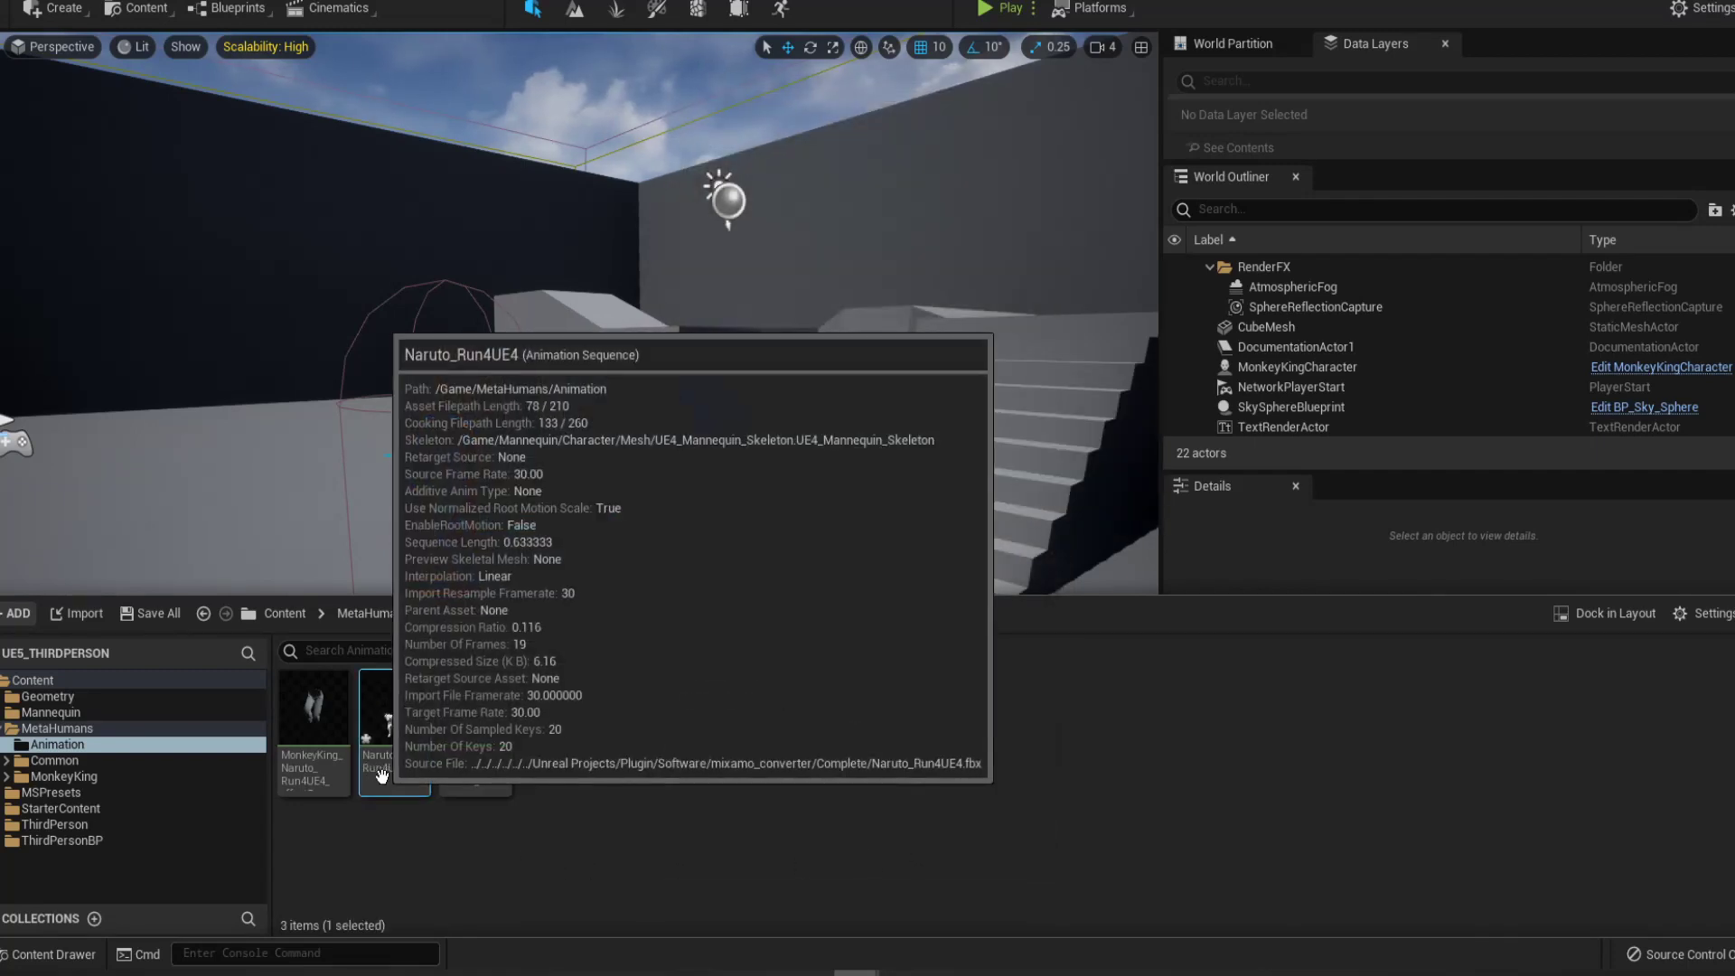
click(403, 783)
key(F2)
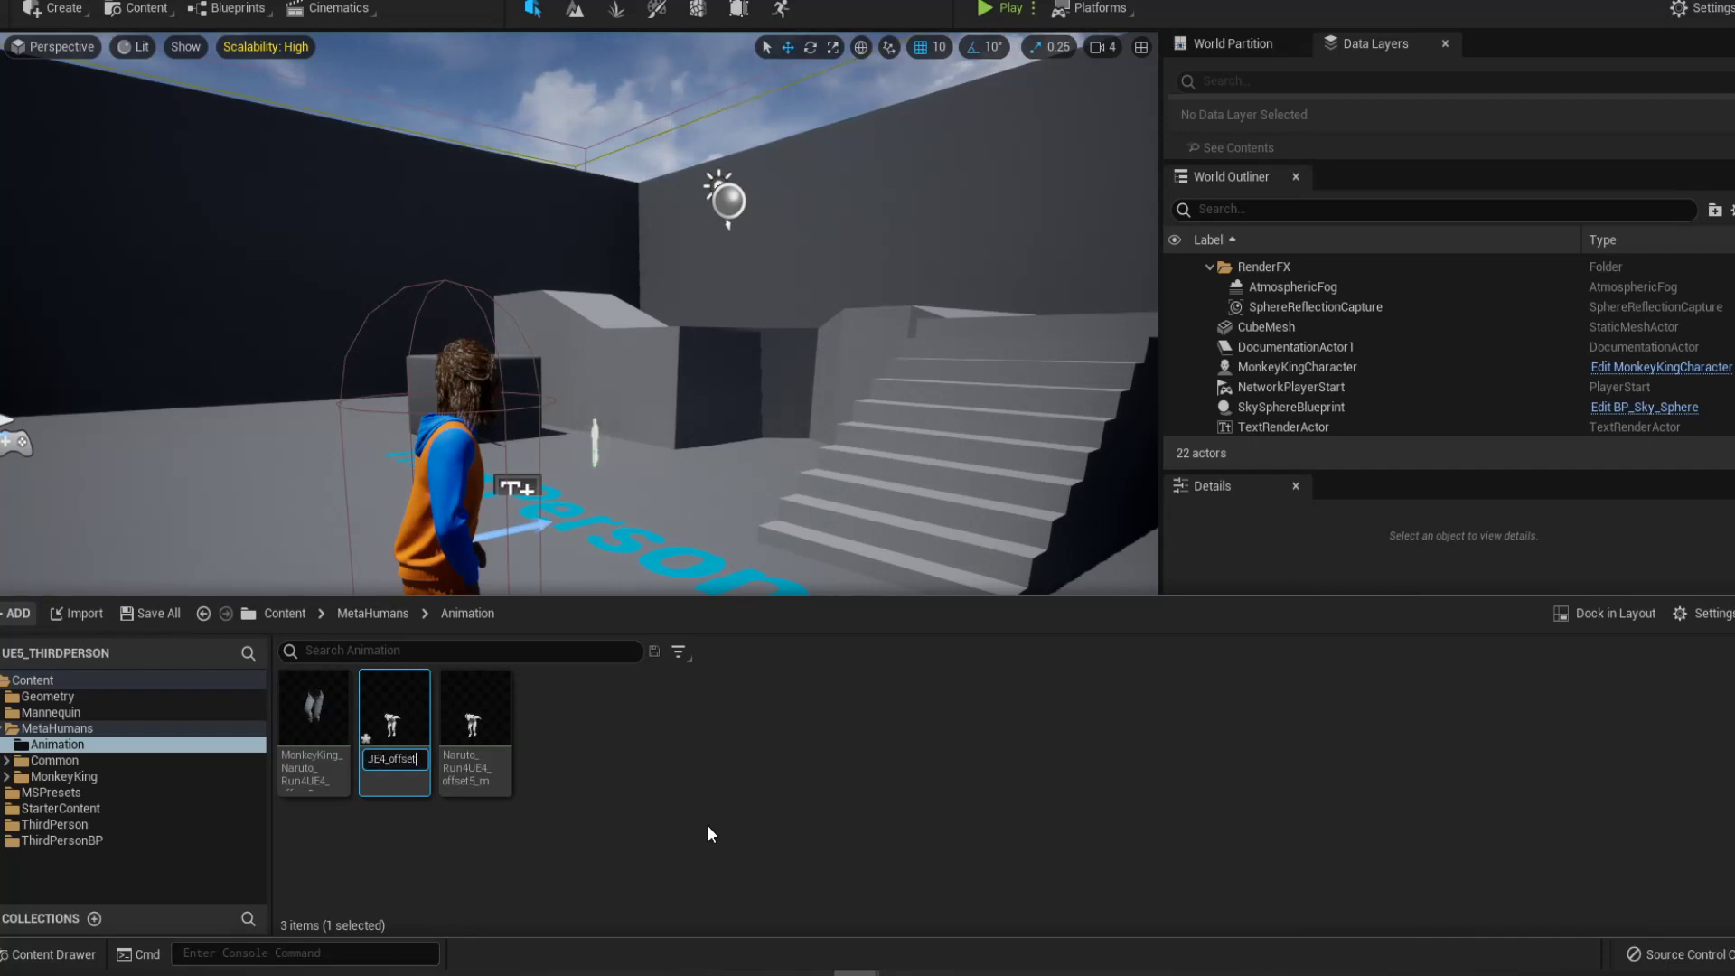
key(Return)
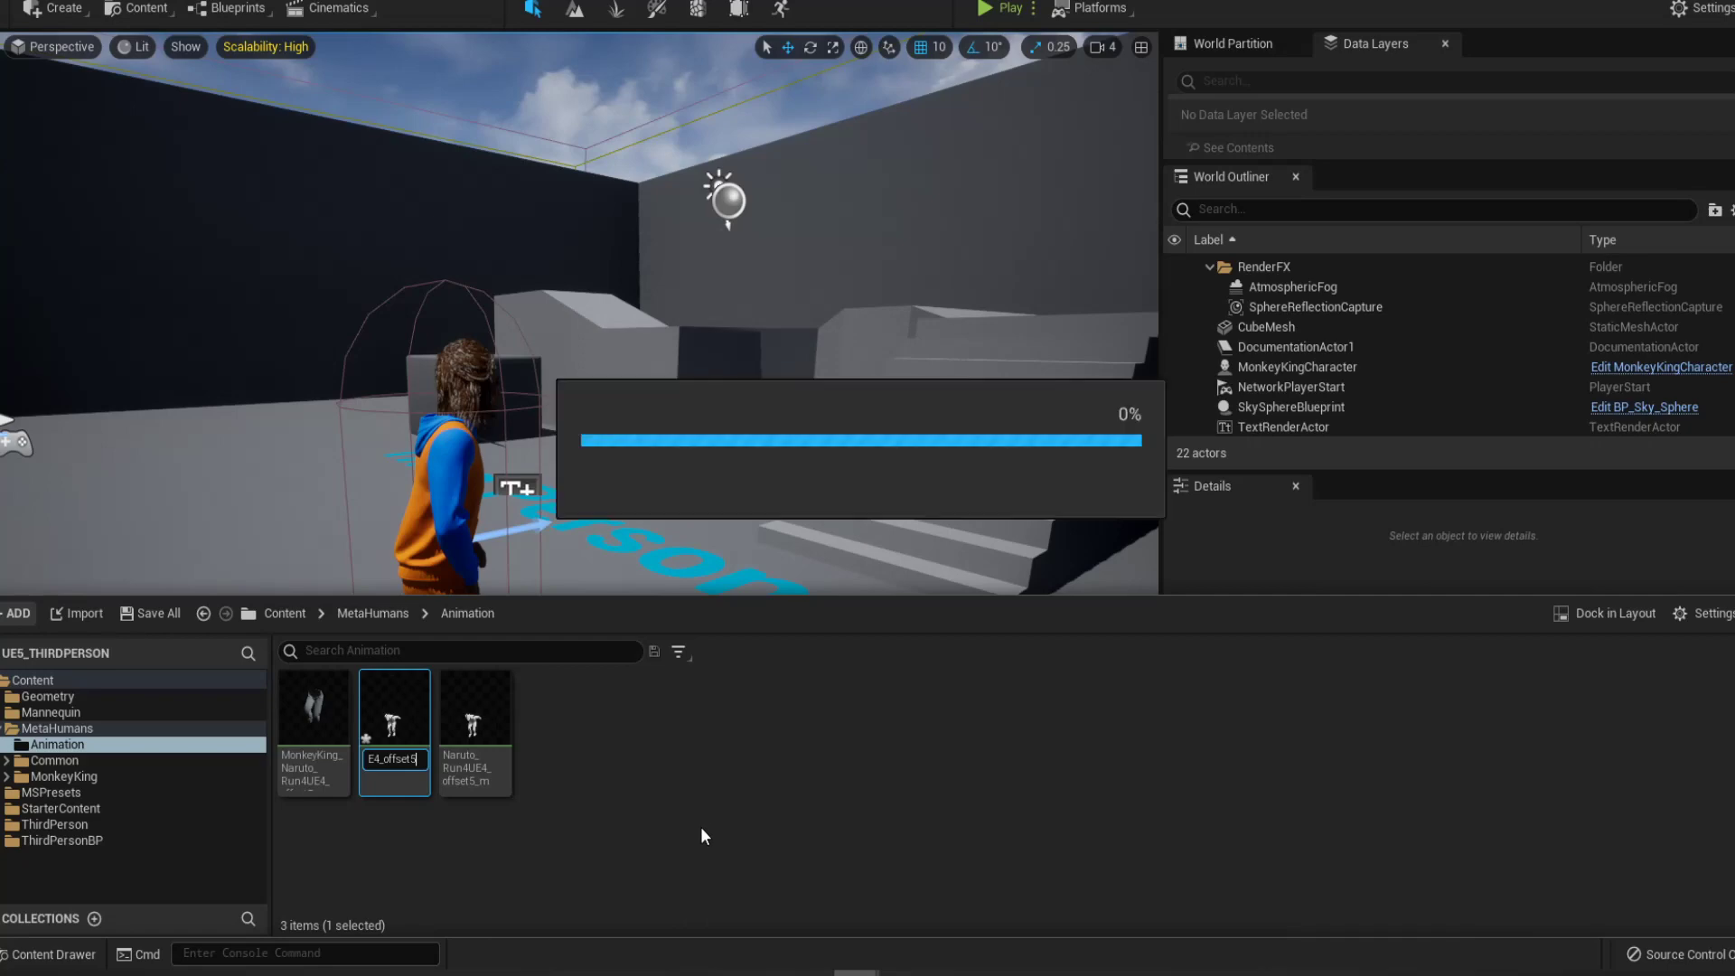
Force delete the outdated Naruto_Run4UE4_offset5_m and MonkeyKing run animations
right_click(414, 723)
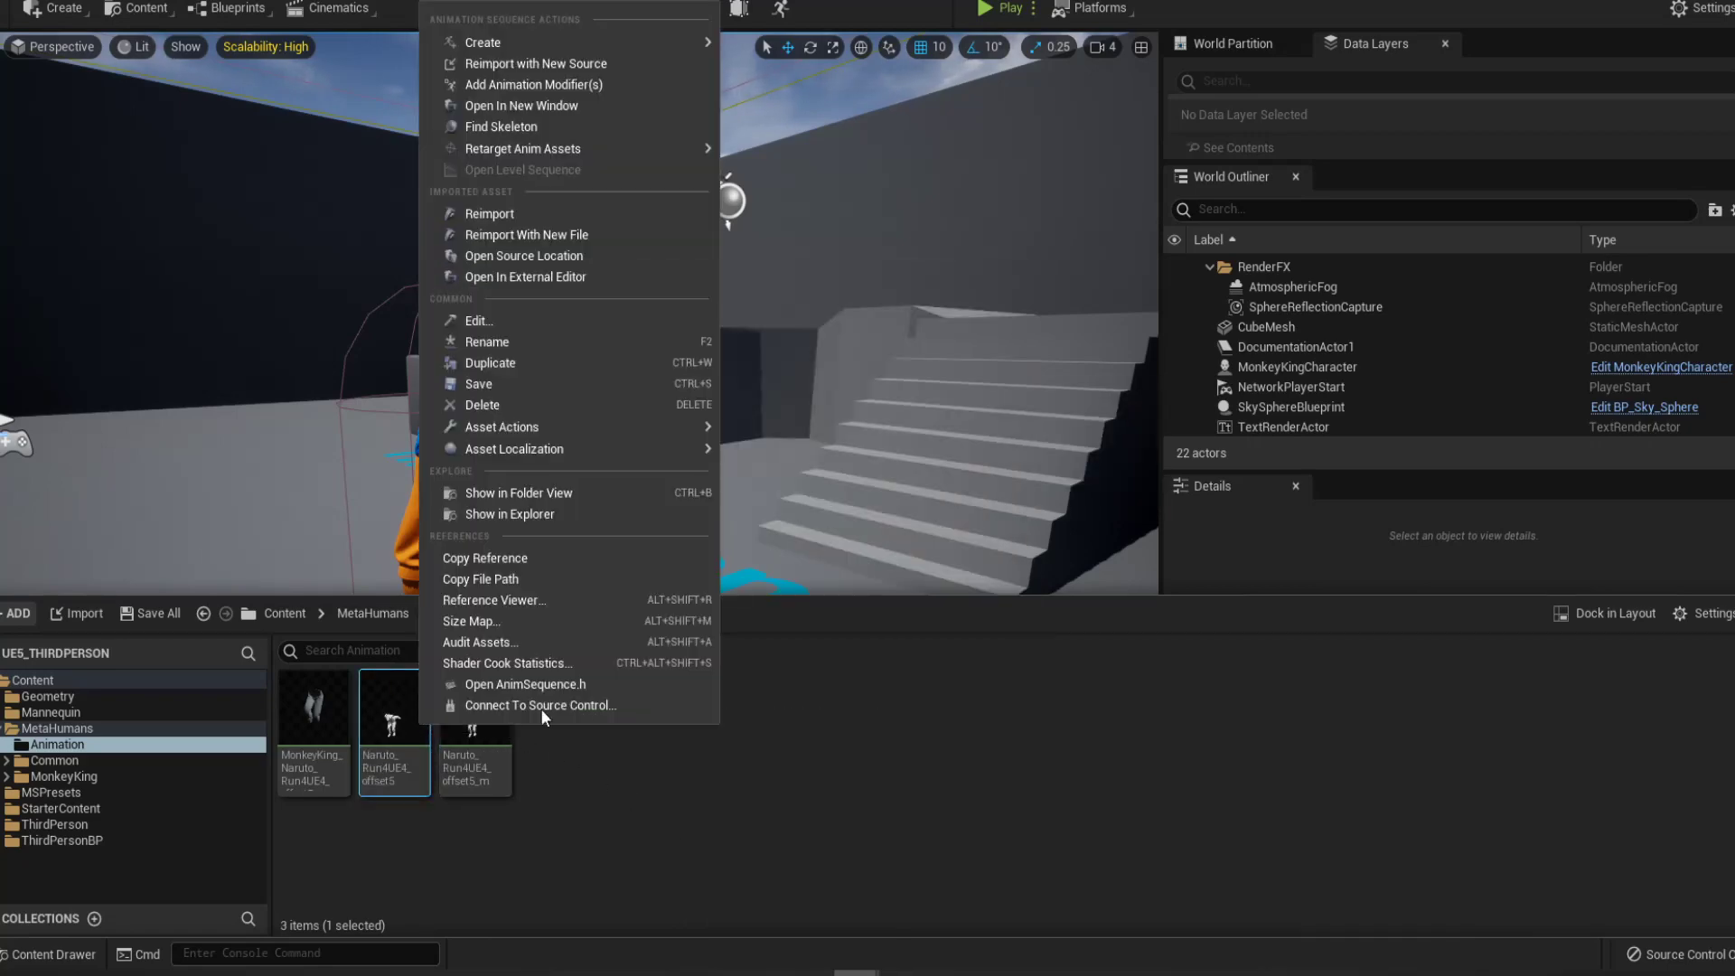
click(577, 800)
click(577, 800)
mouse_move(498, 734)
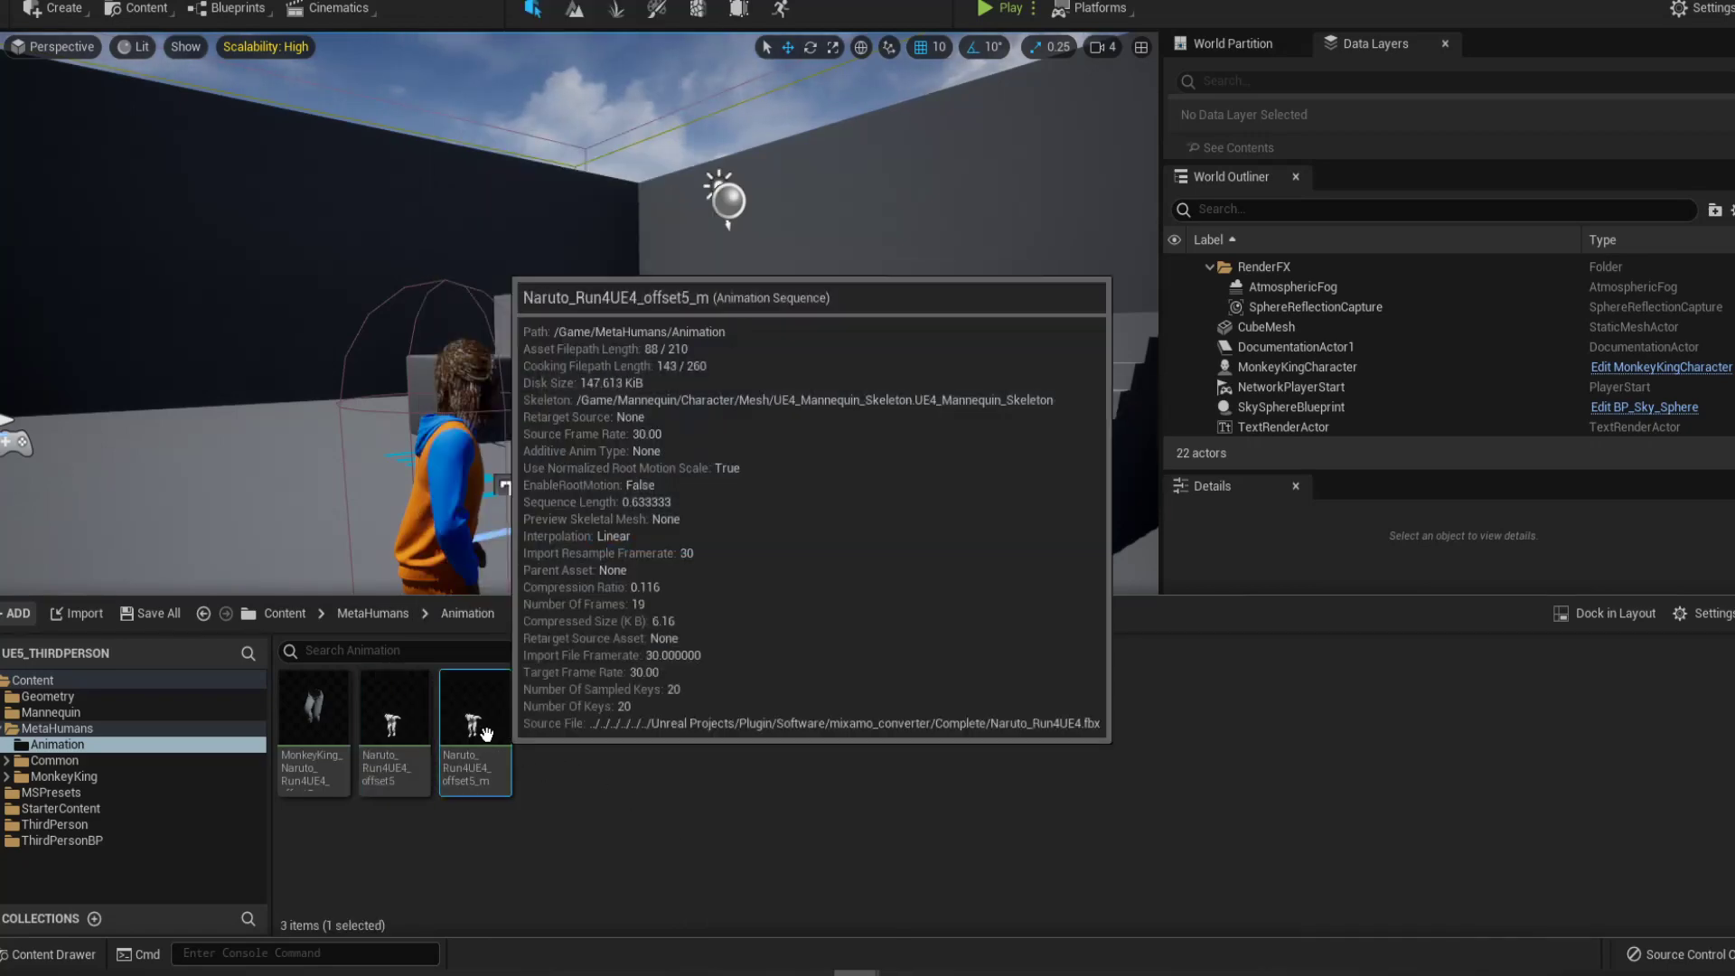
ctrl+click(314, 727)
key(Delete)
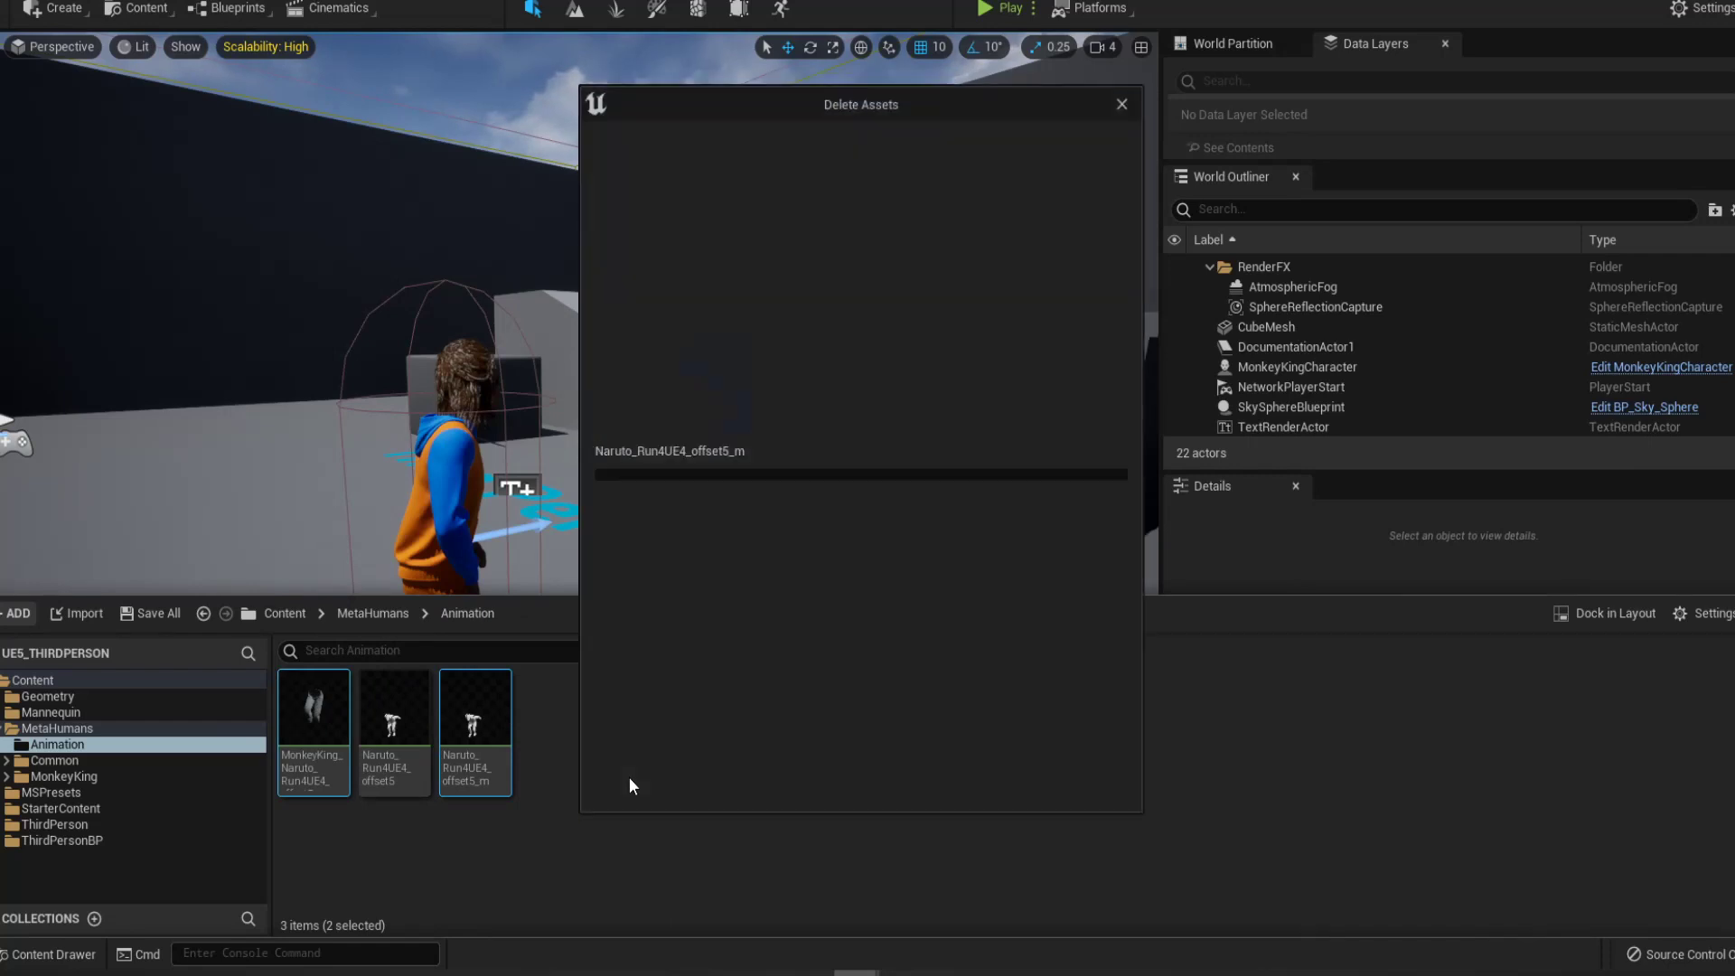
click(724, 775)
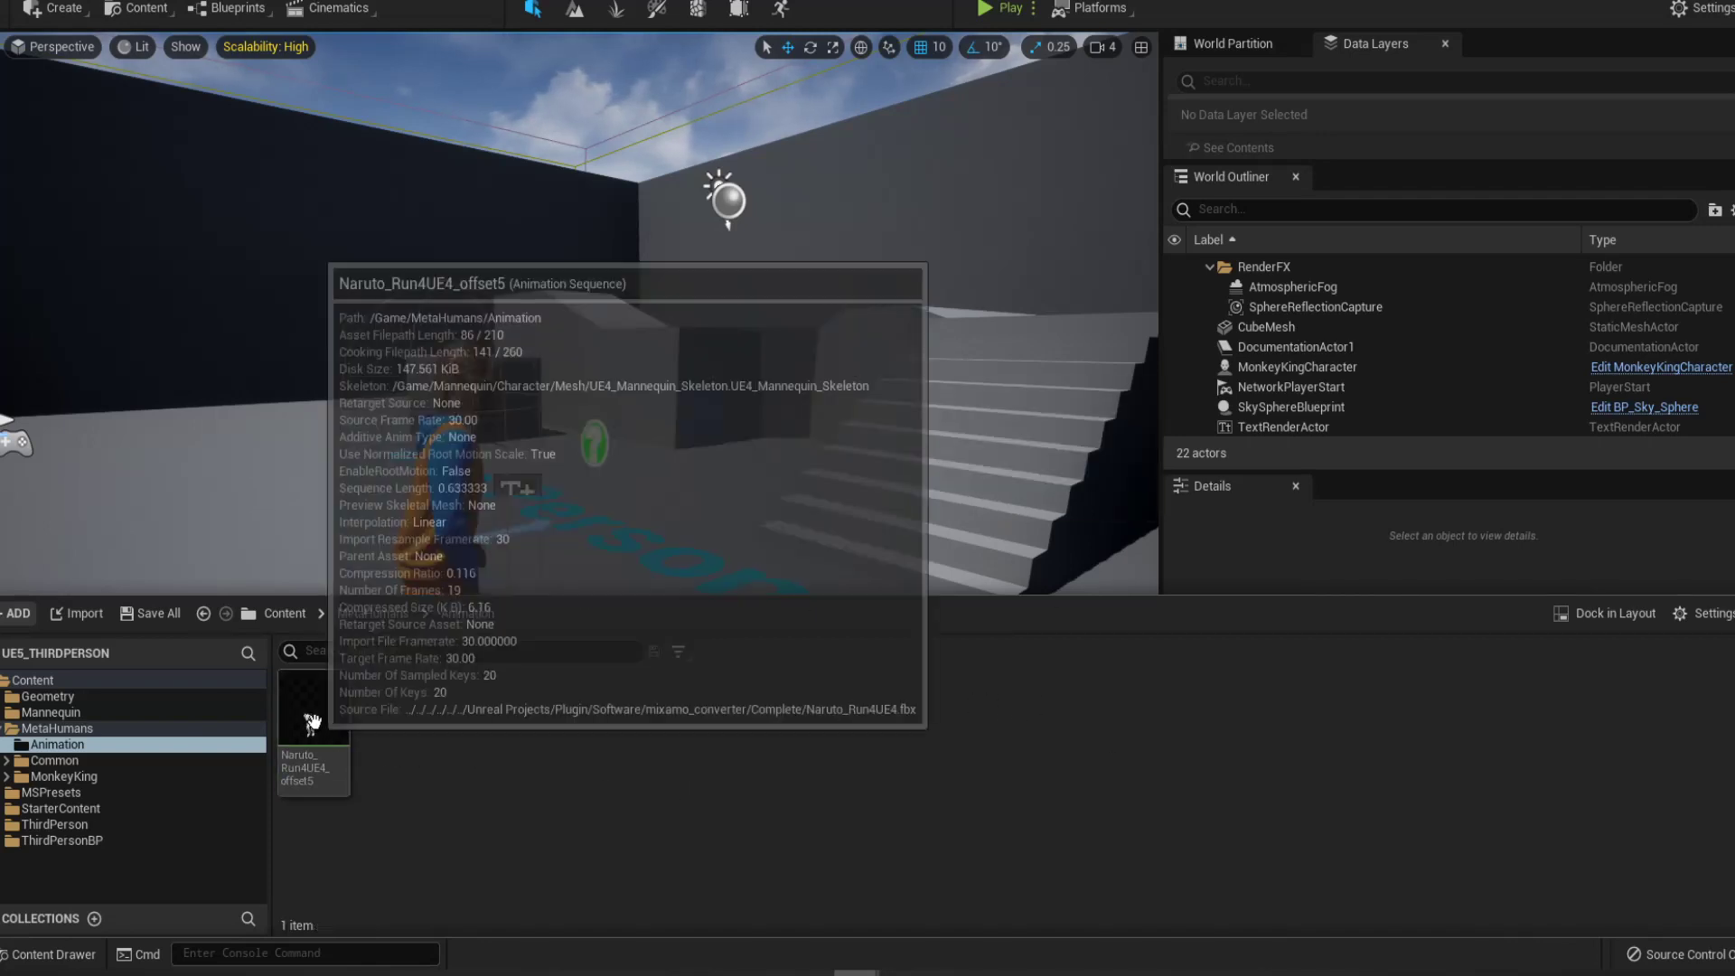
Duplicate and retarget the offset5 run to metahuman_base_skel with prefix MonkeyKing_ into MetaHumans/Animation
right_click(311, 721)
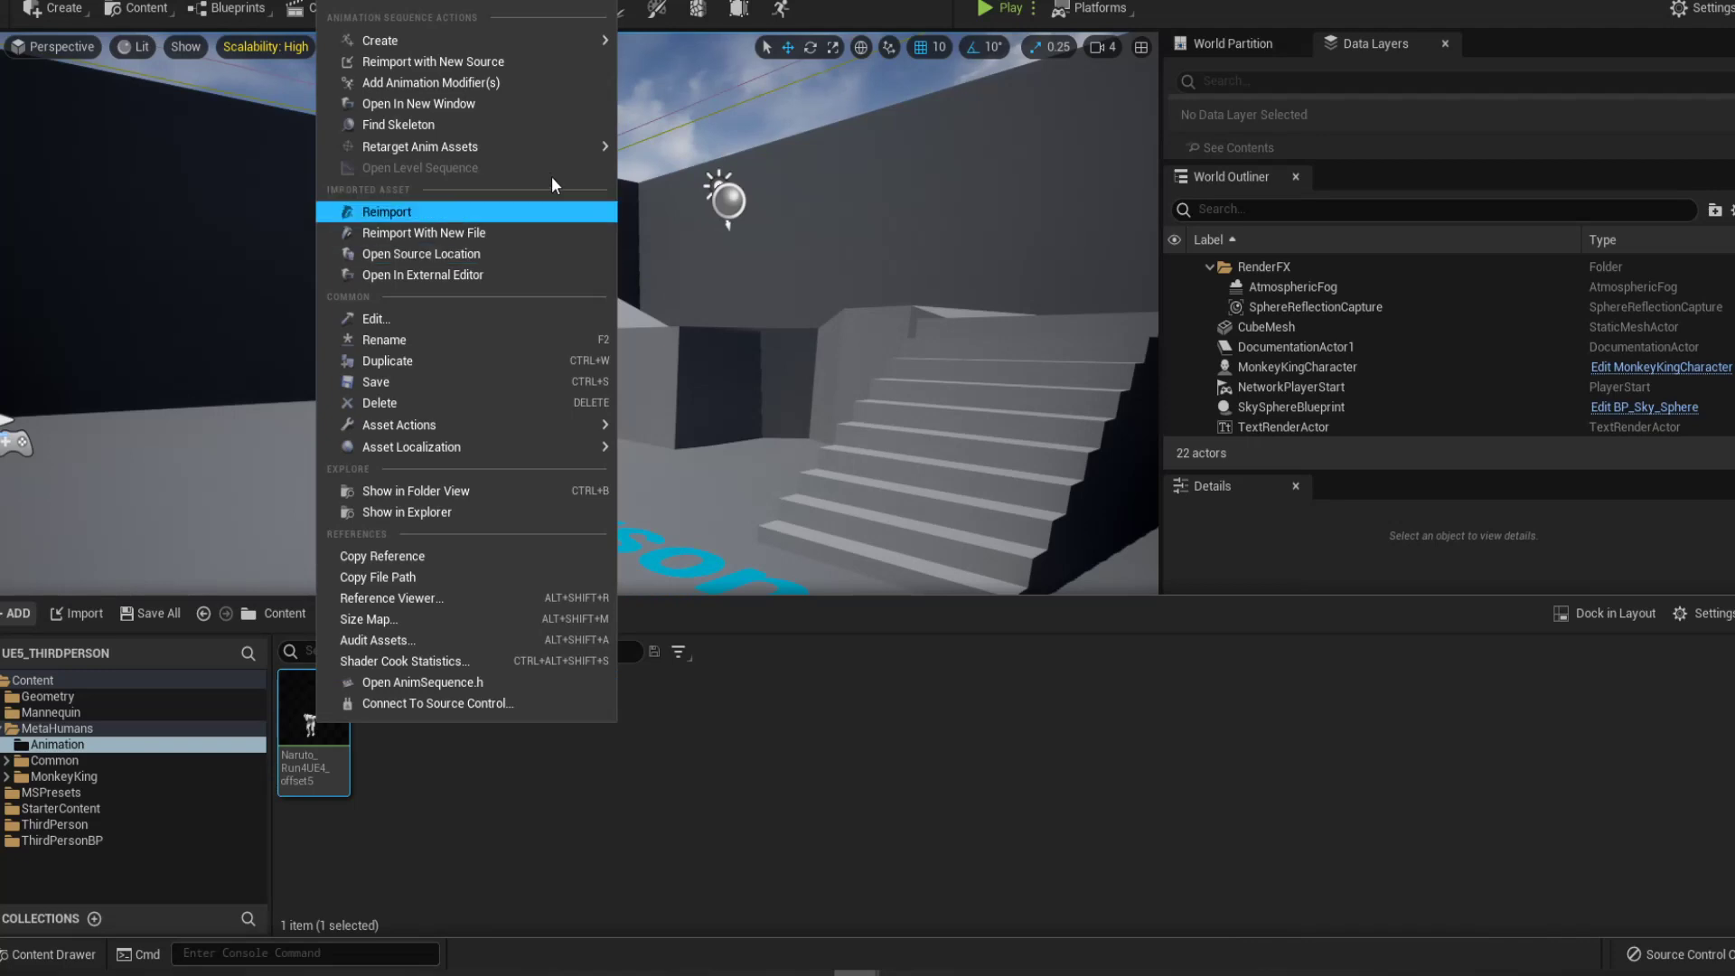
mouse_move(552, 146)
click(687, 155)
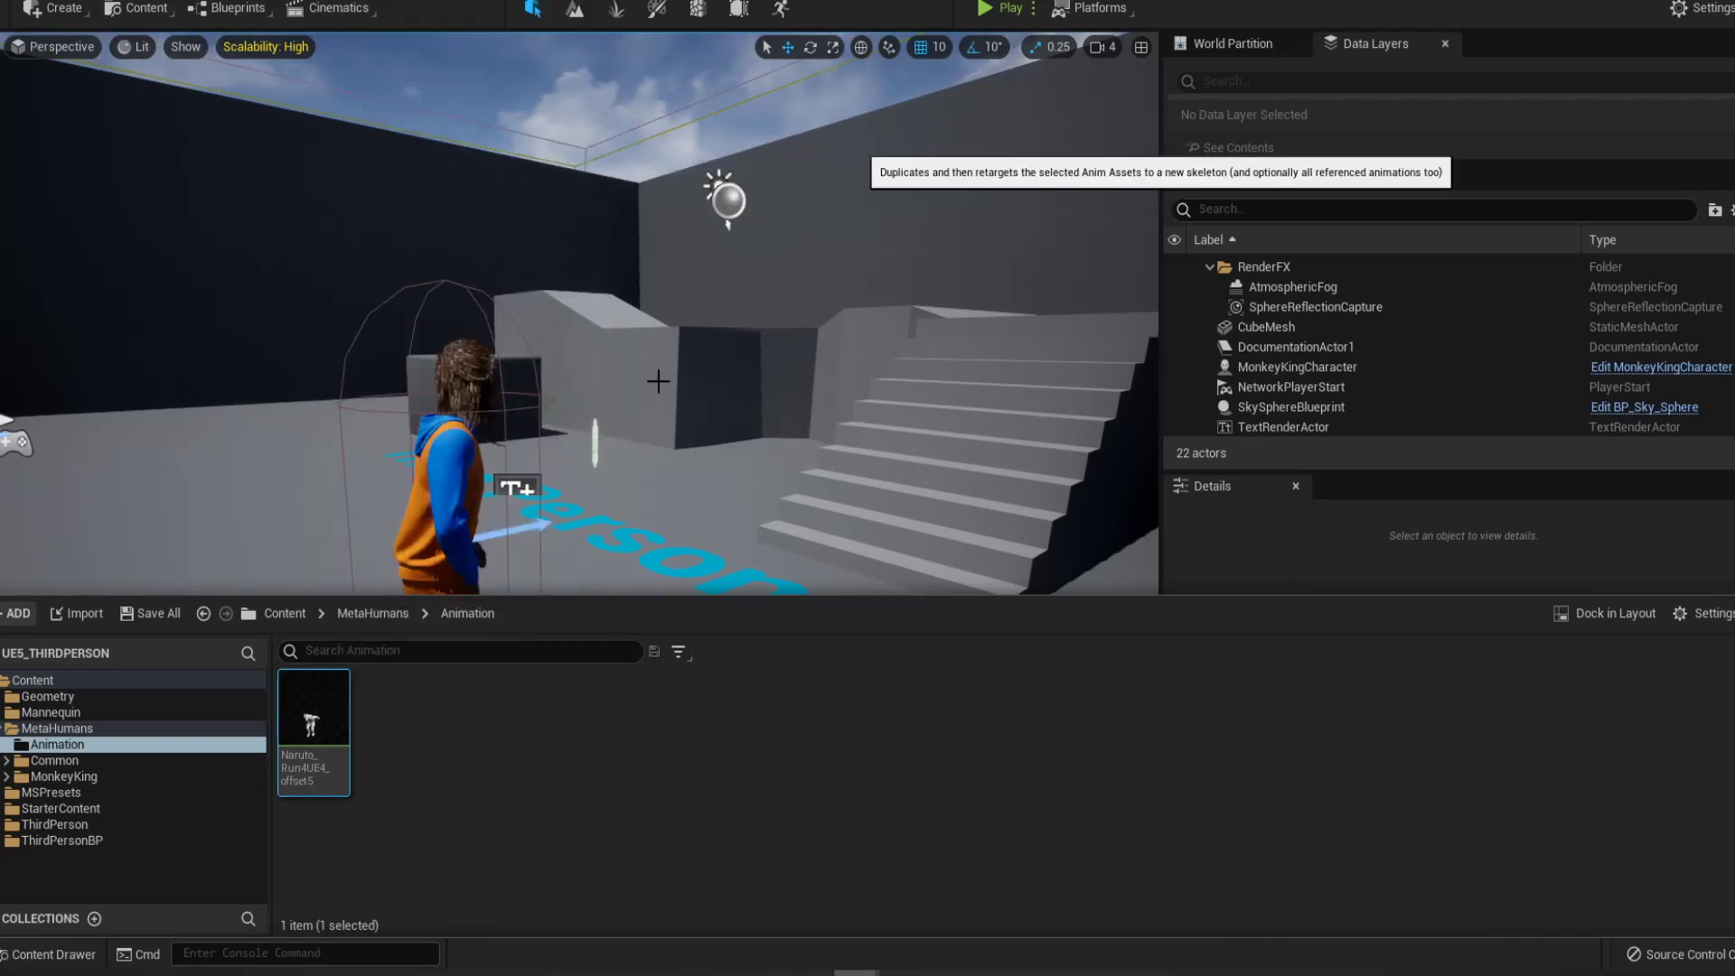
click(1278, 572)
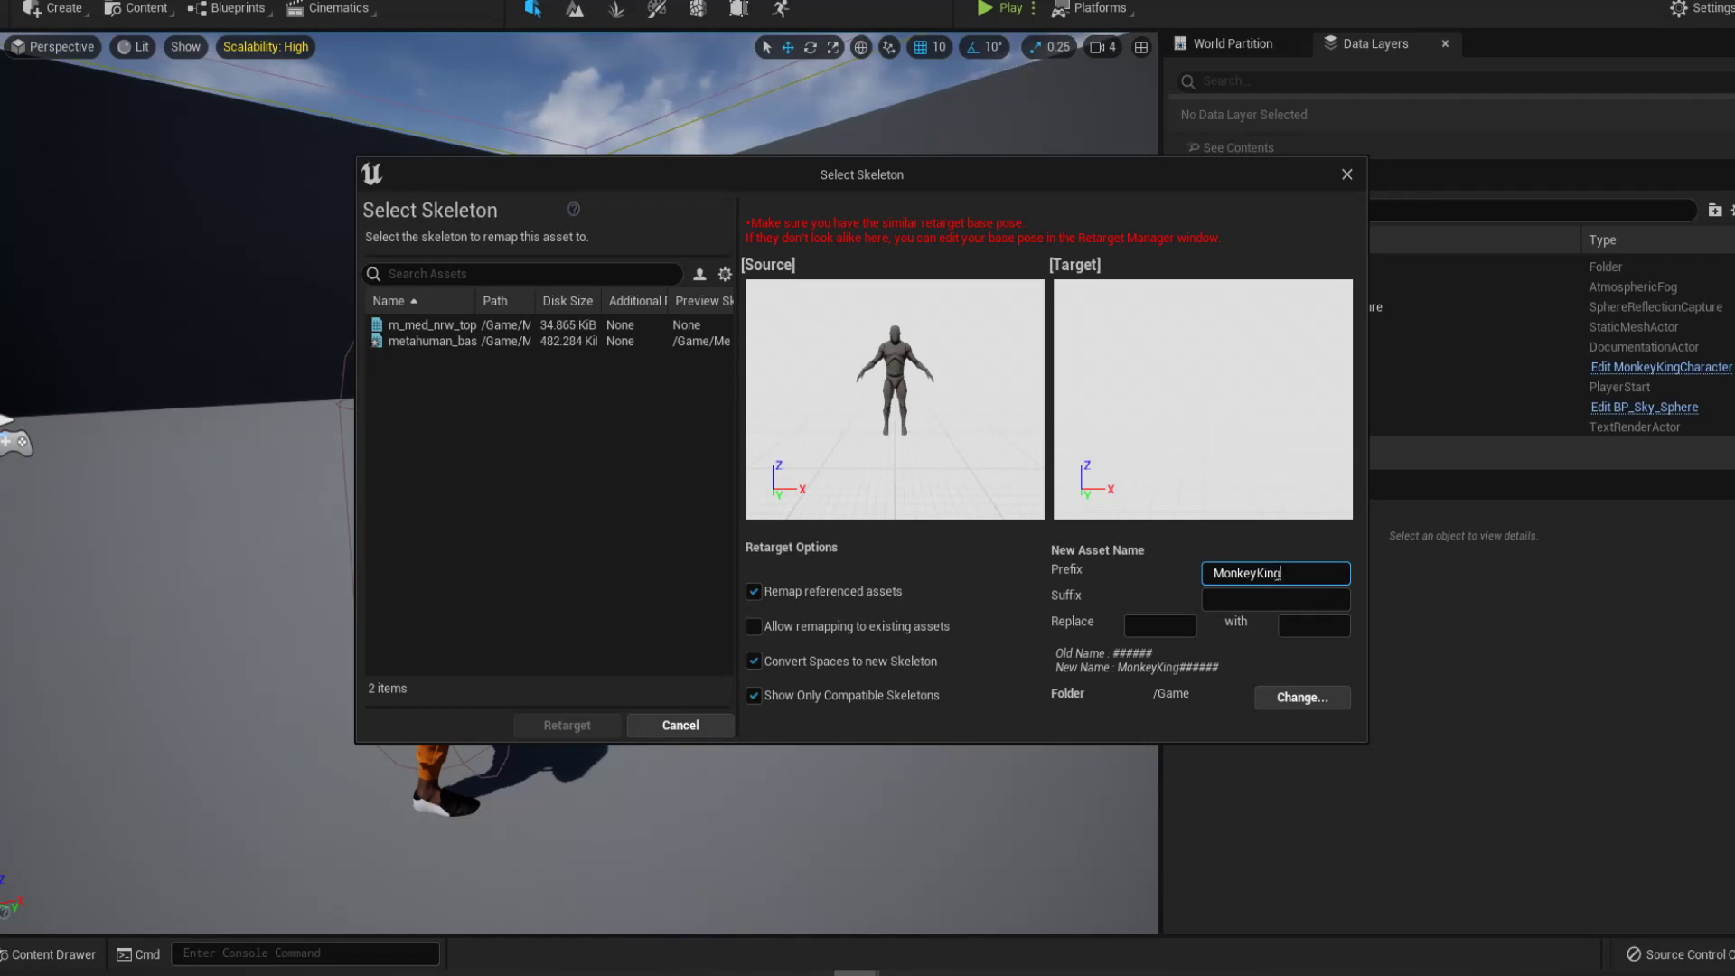
click(387, 342)
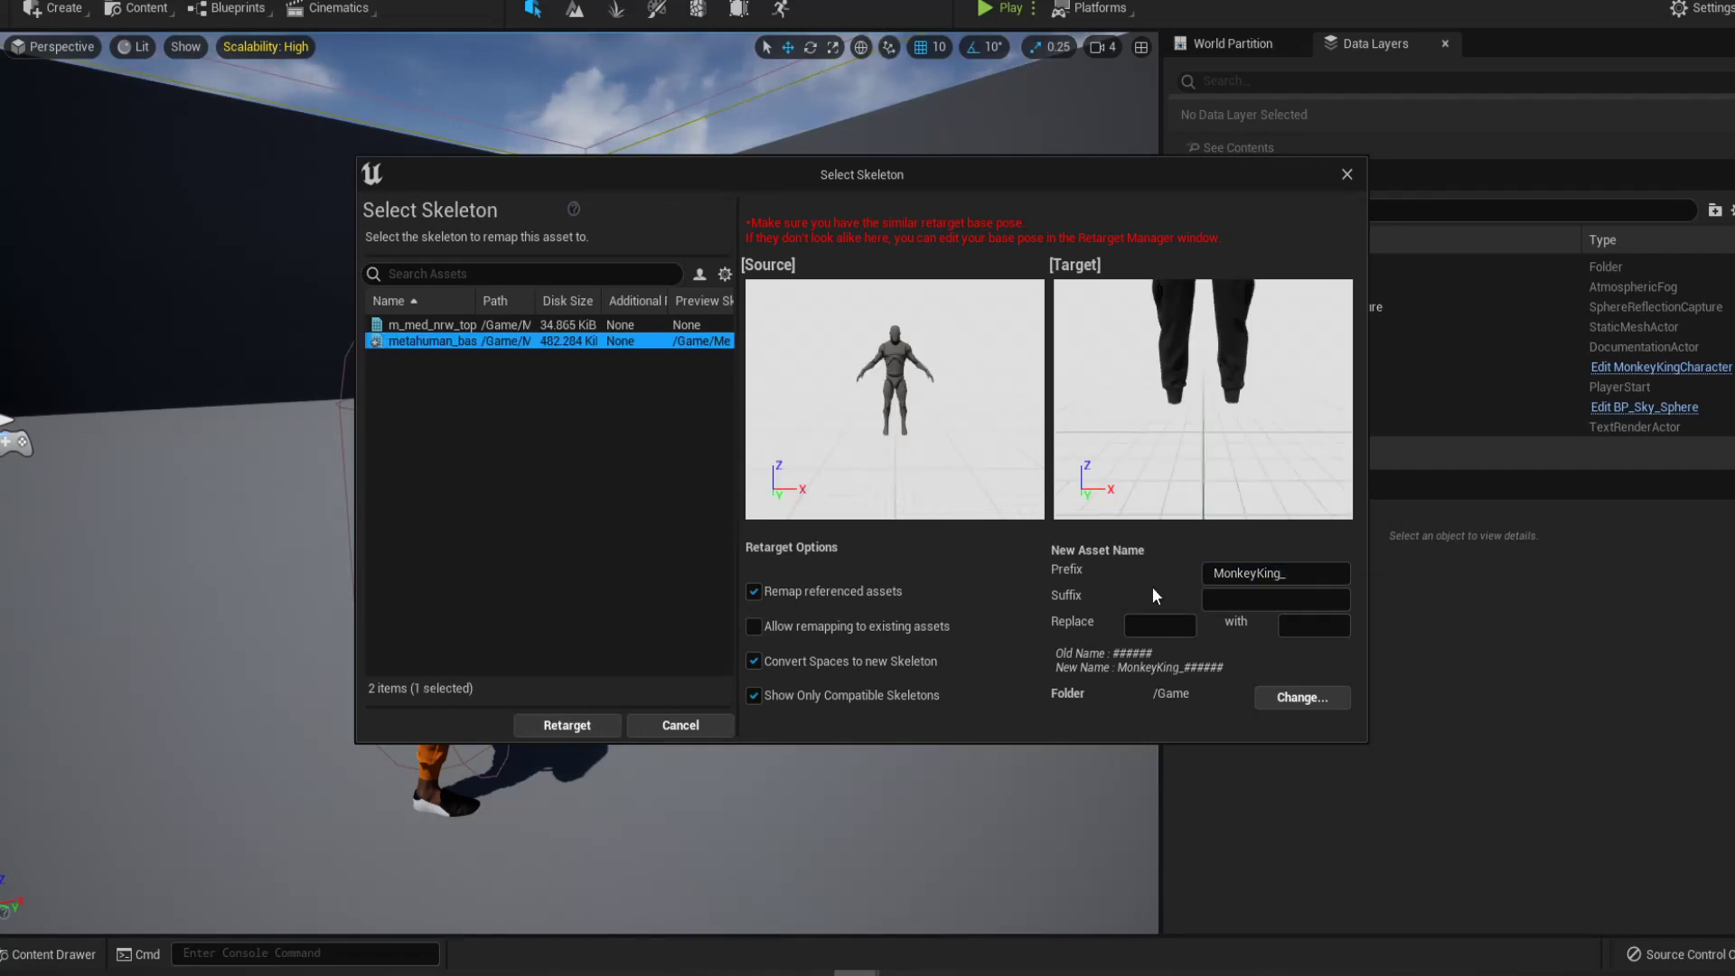
click(1276, 697)
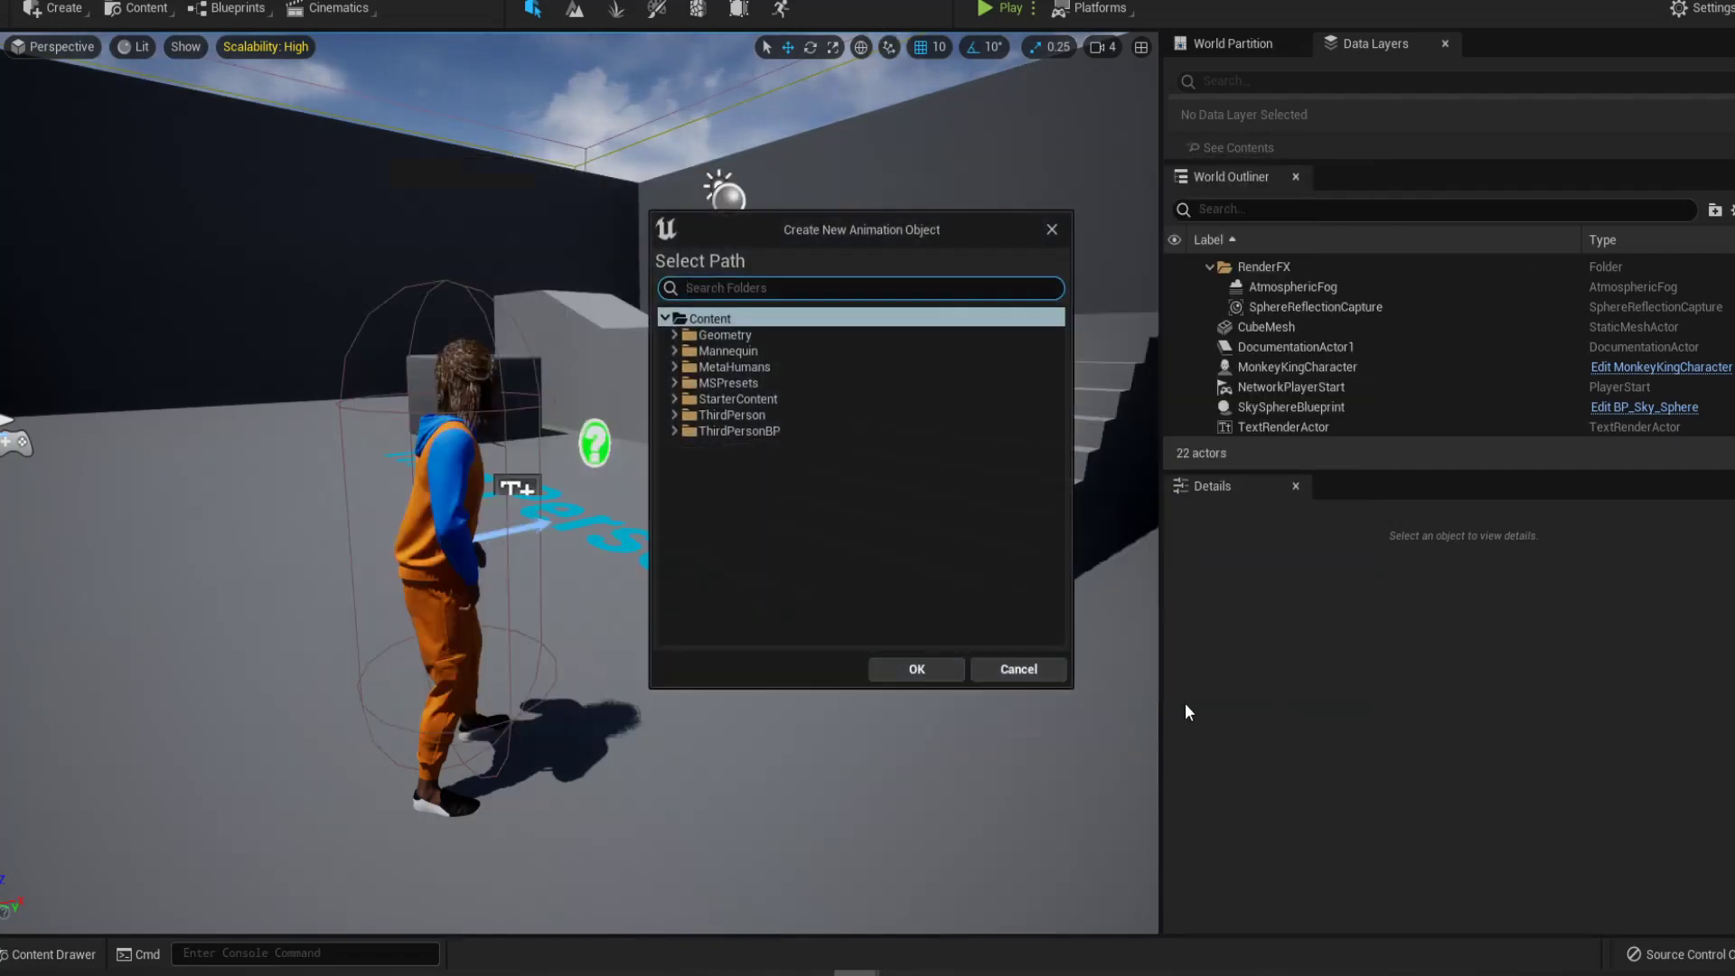
click(674, 367)
click(734, 384)
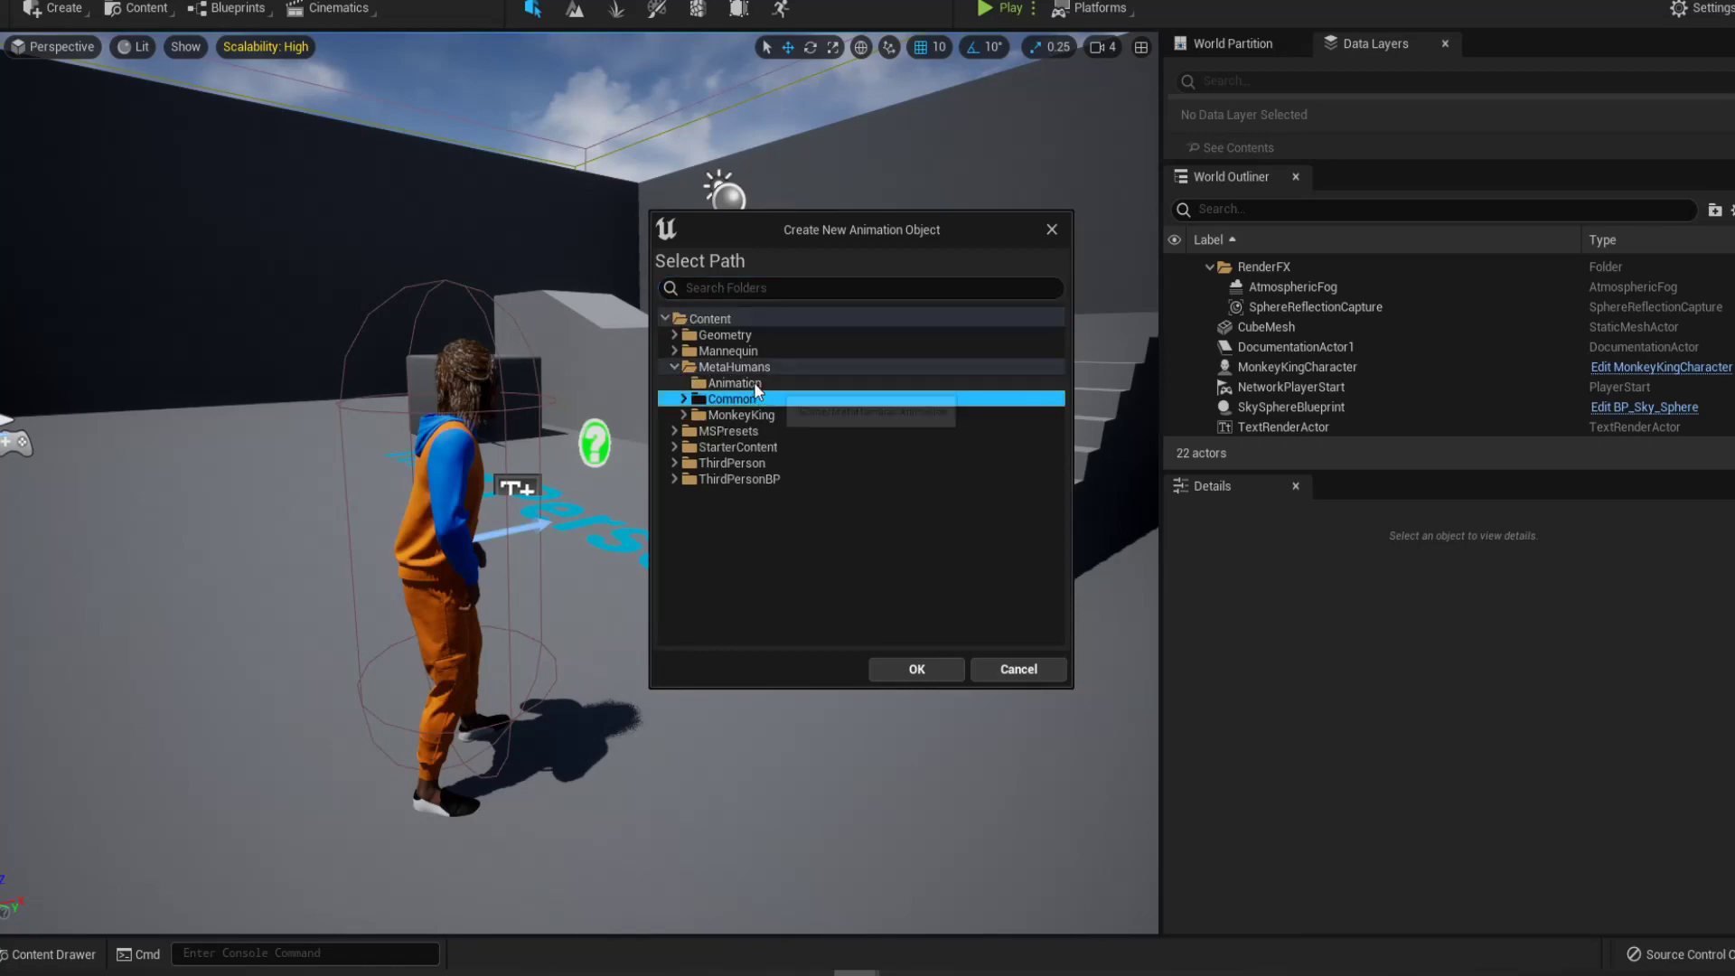
click(911, 669)
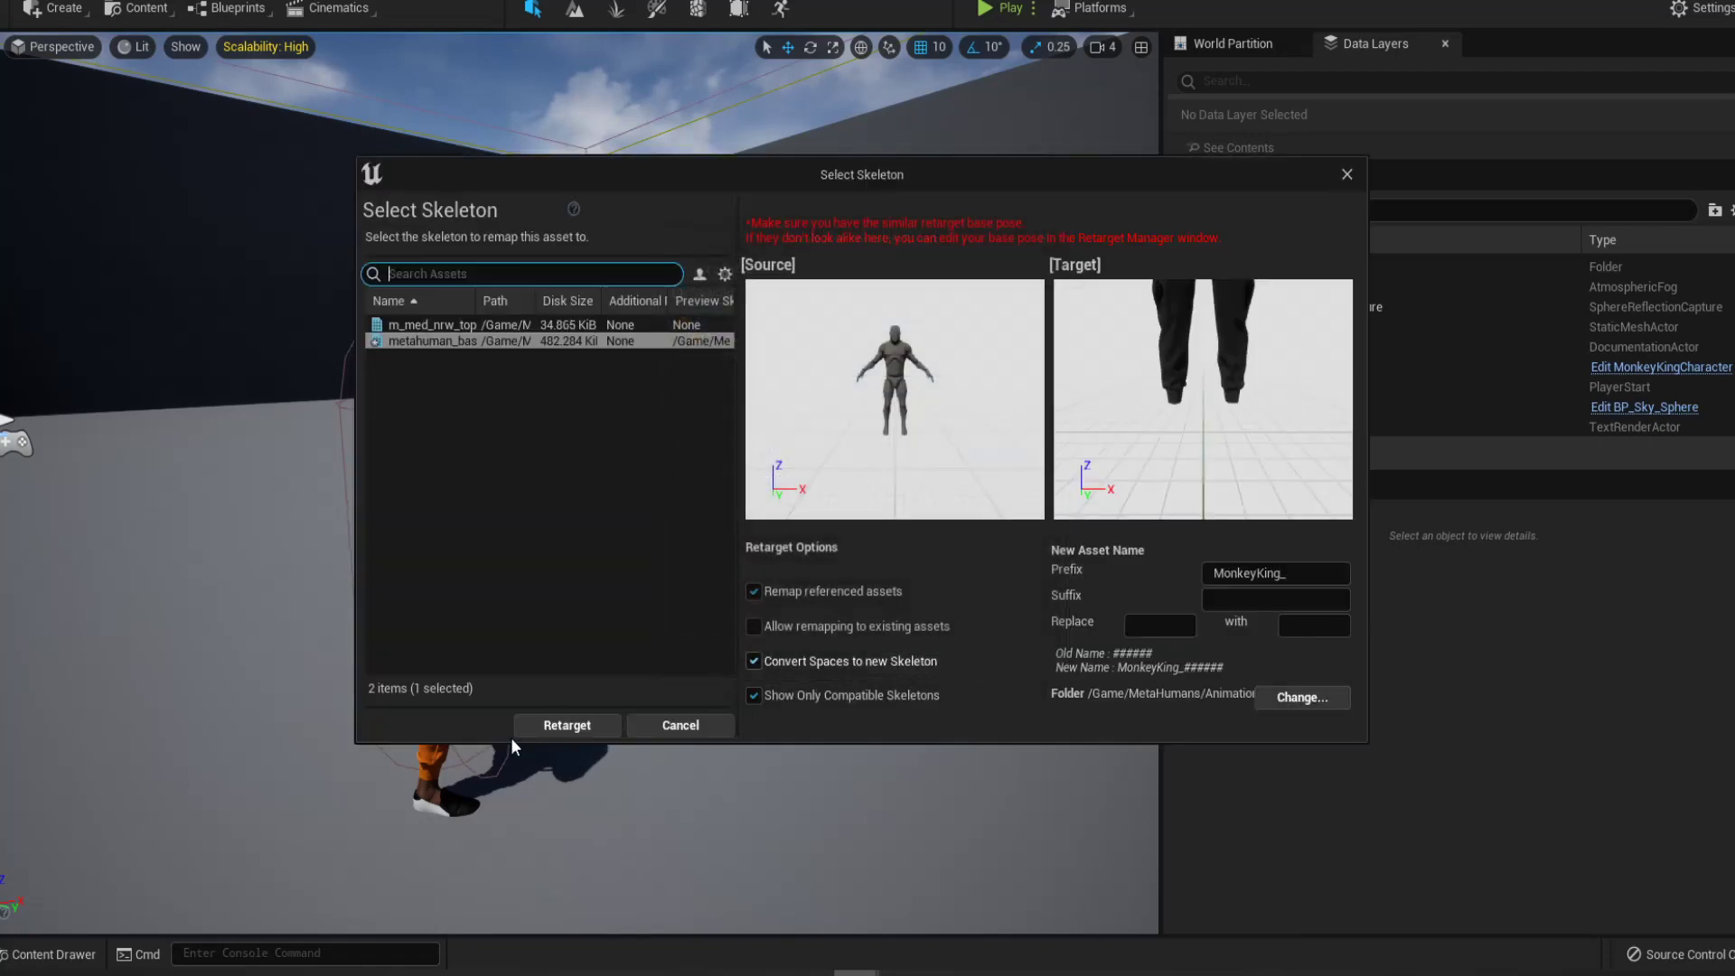
click(567, 726)
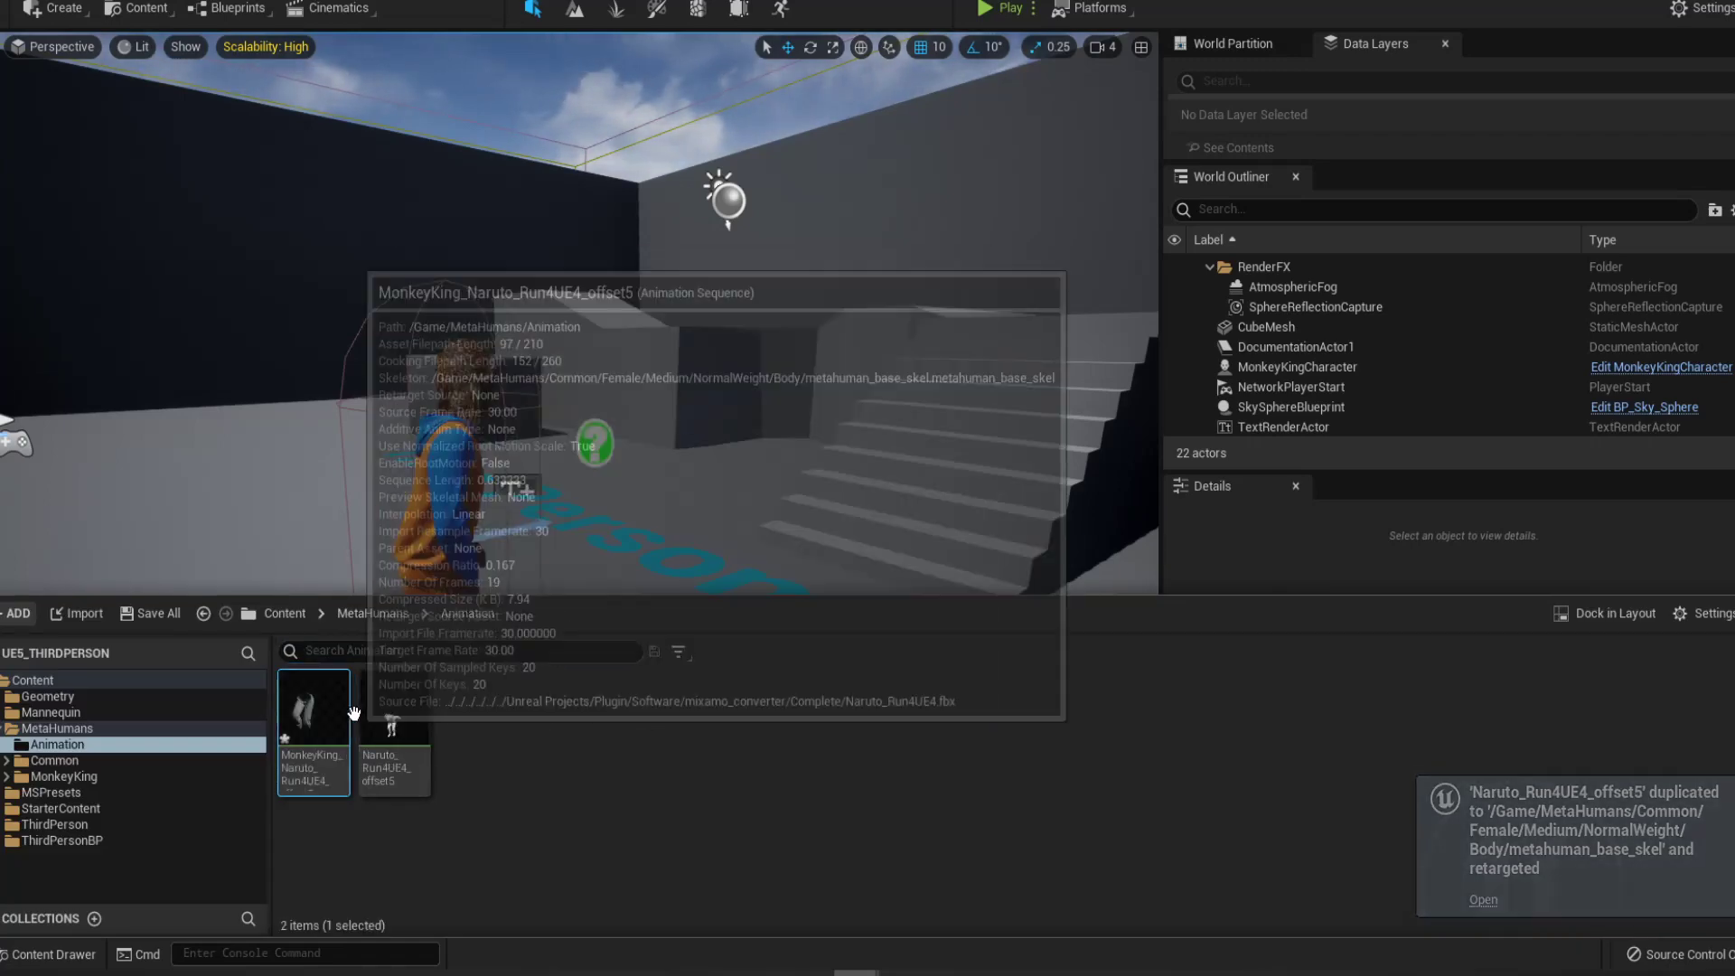
Open MonkeyKing_Naruto_Run4UE4_offset5, scrub to frame 10, and review its -5.0 Z import translation
click(434, 725)
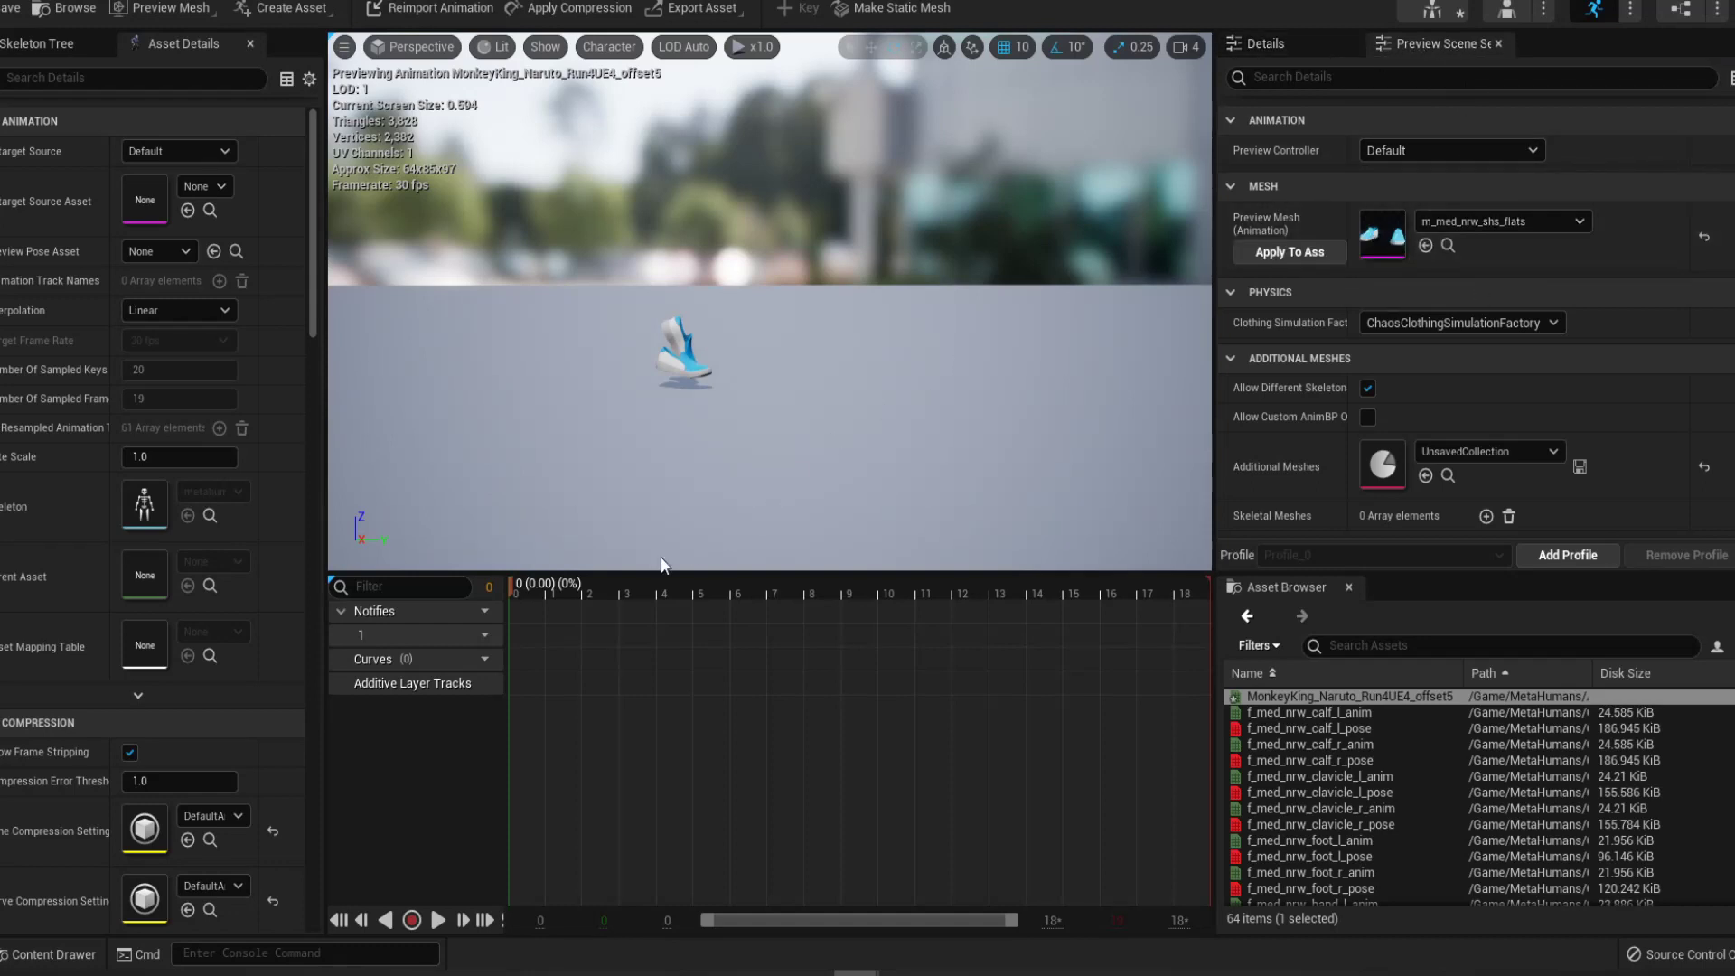
drag(512, 588, 222, 582)
scroll(226, 578, down, 15)
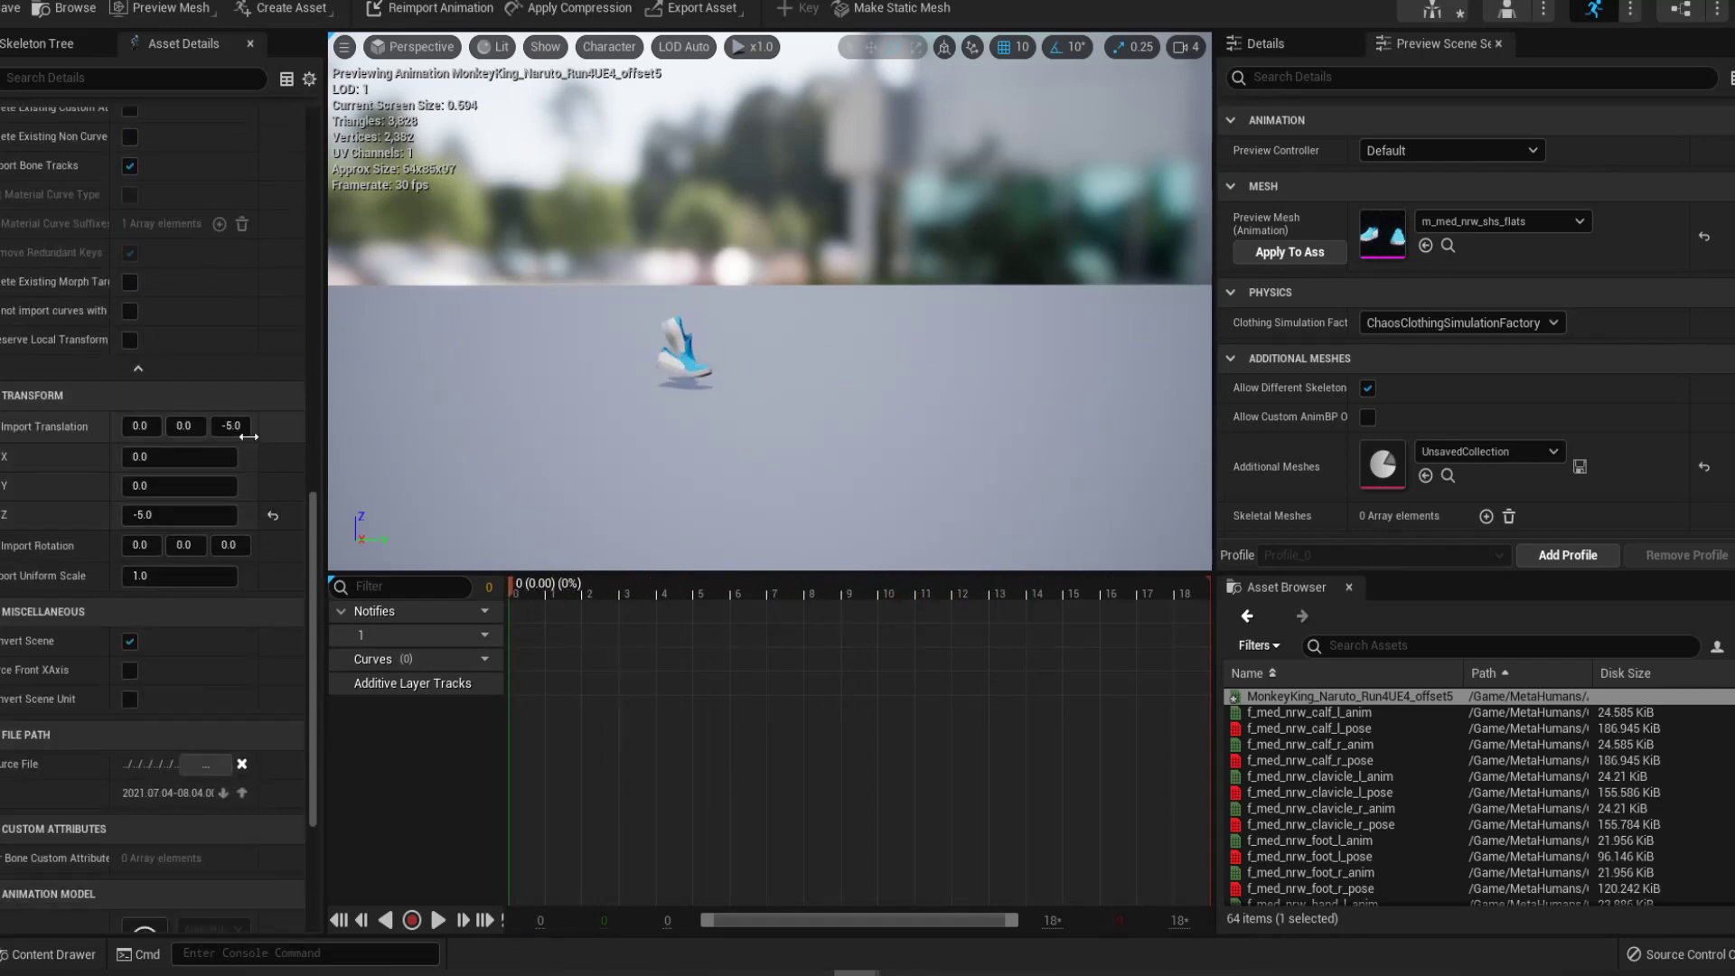
scroll(280, 438, up, 3)
scroll(280, 434, up, 5)
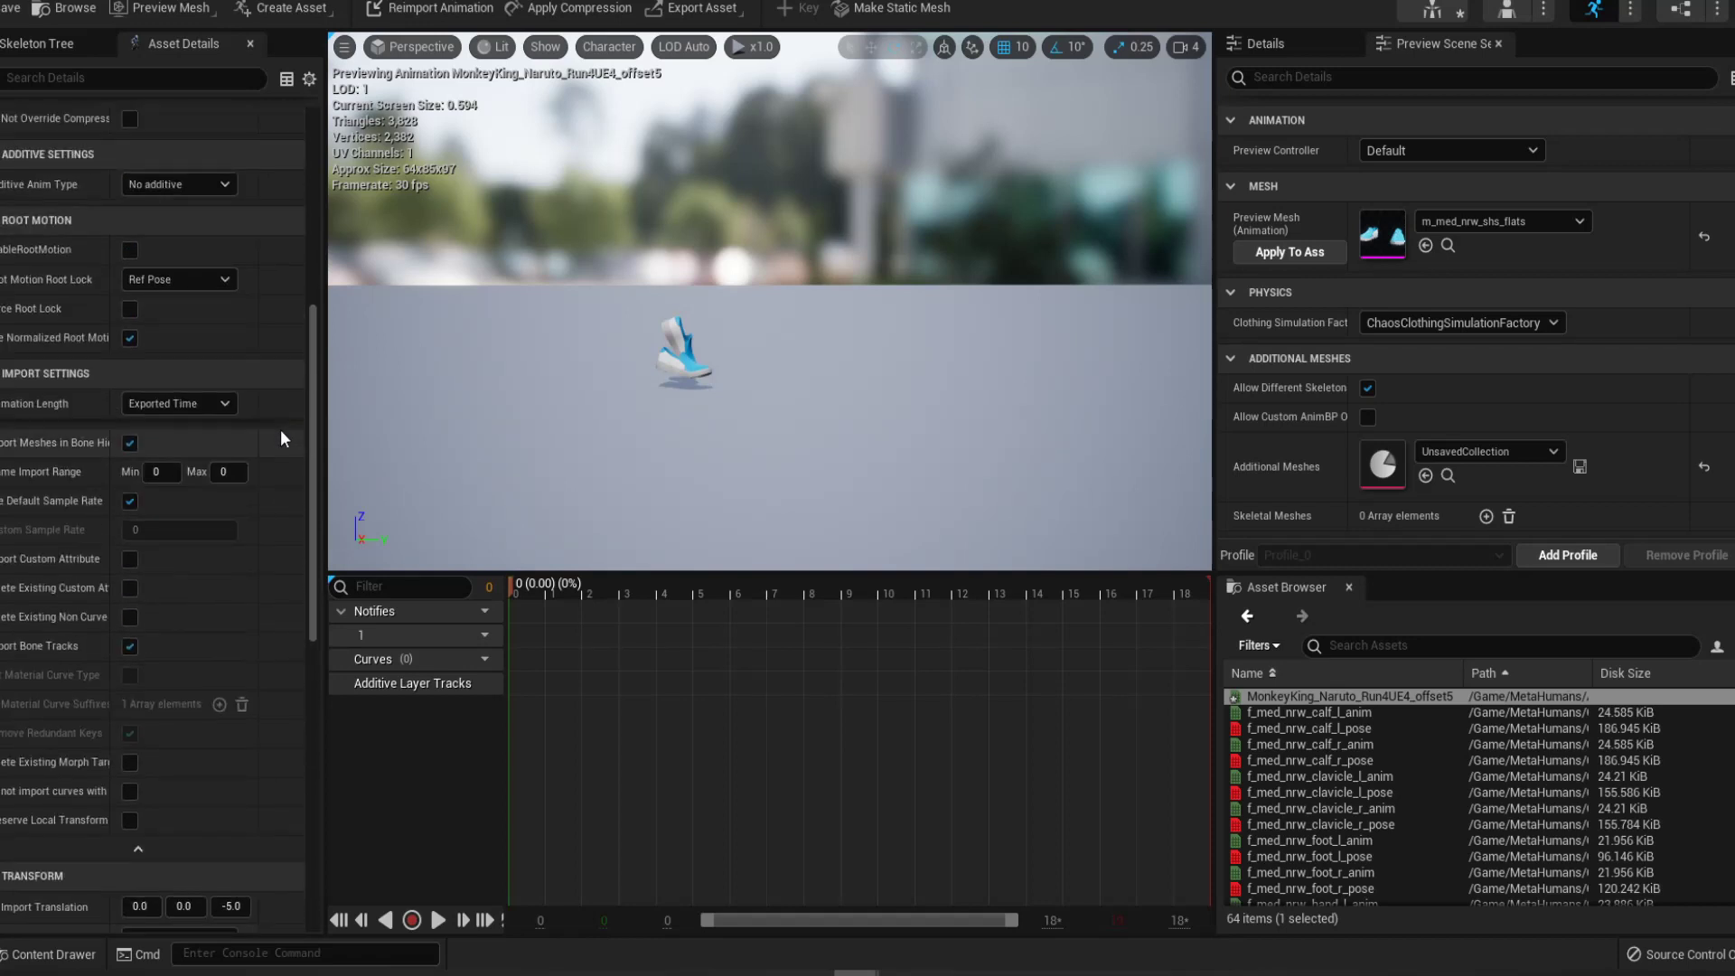
scroll(280, 431, up, 15)
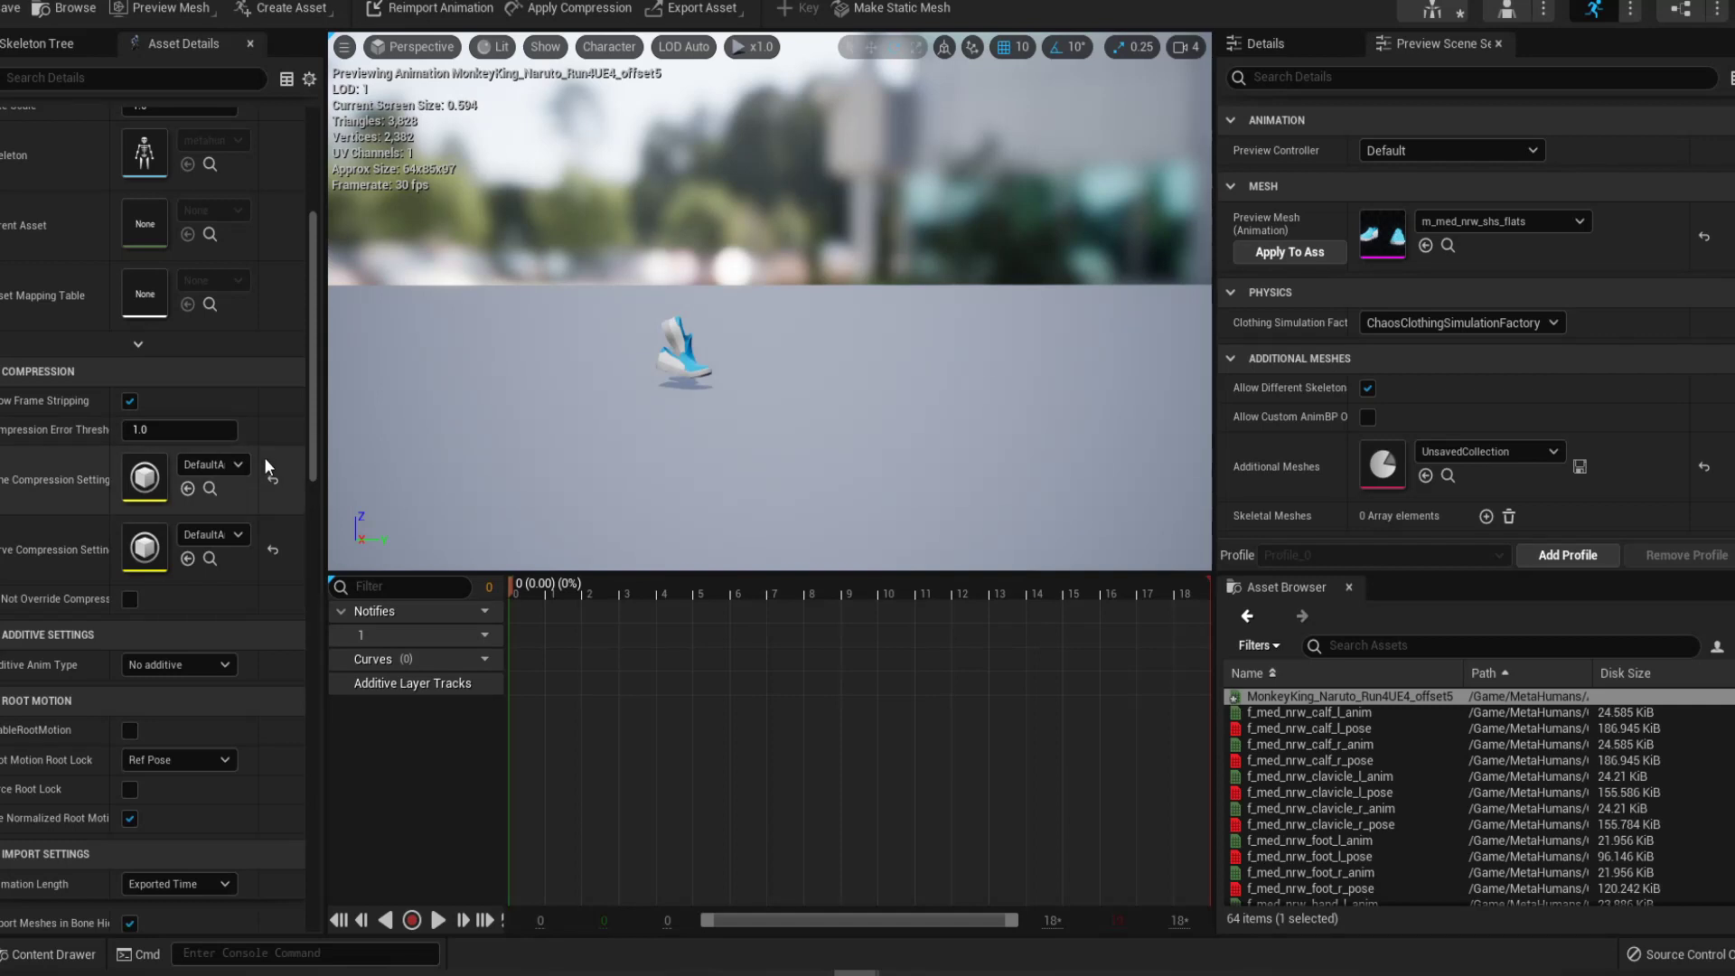
Enable root motion with Root Lock set to Anim First Frame, and save the animation
scroll(264, 457, down, 5)
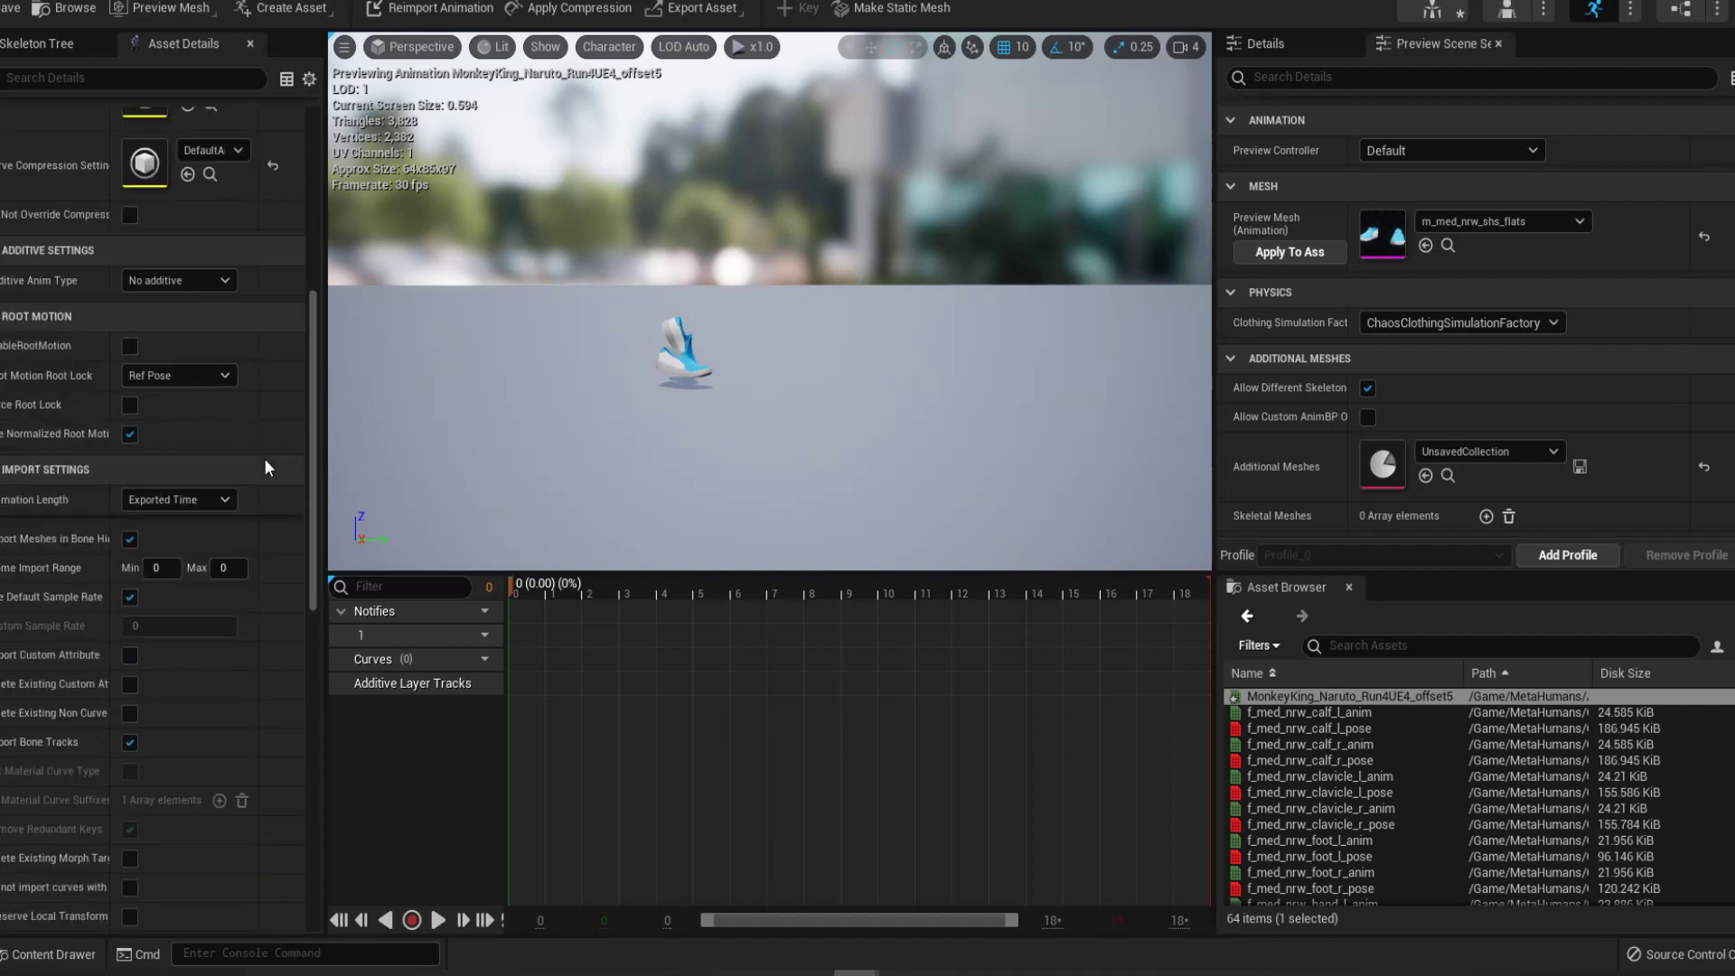
click(130, 347)
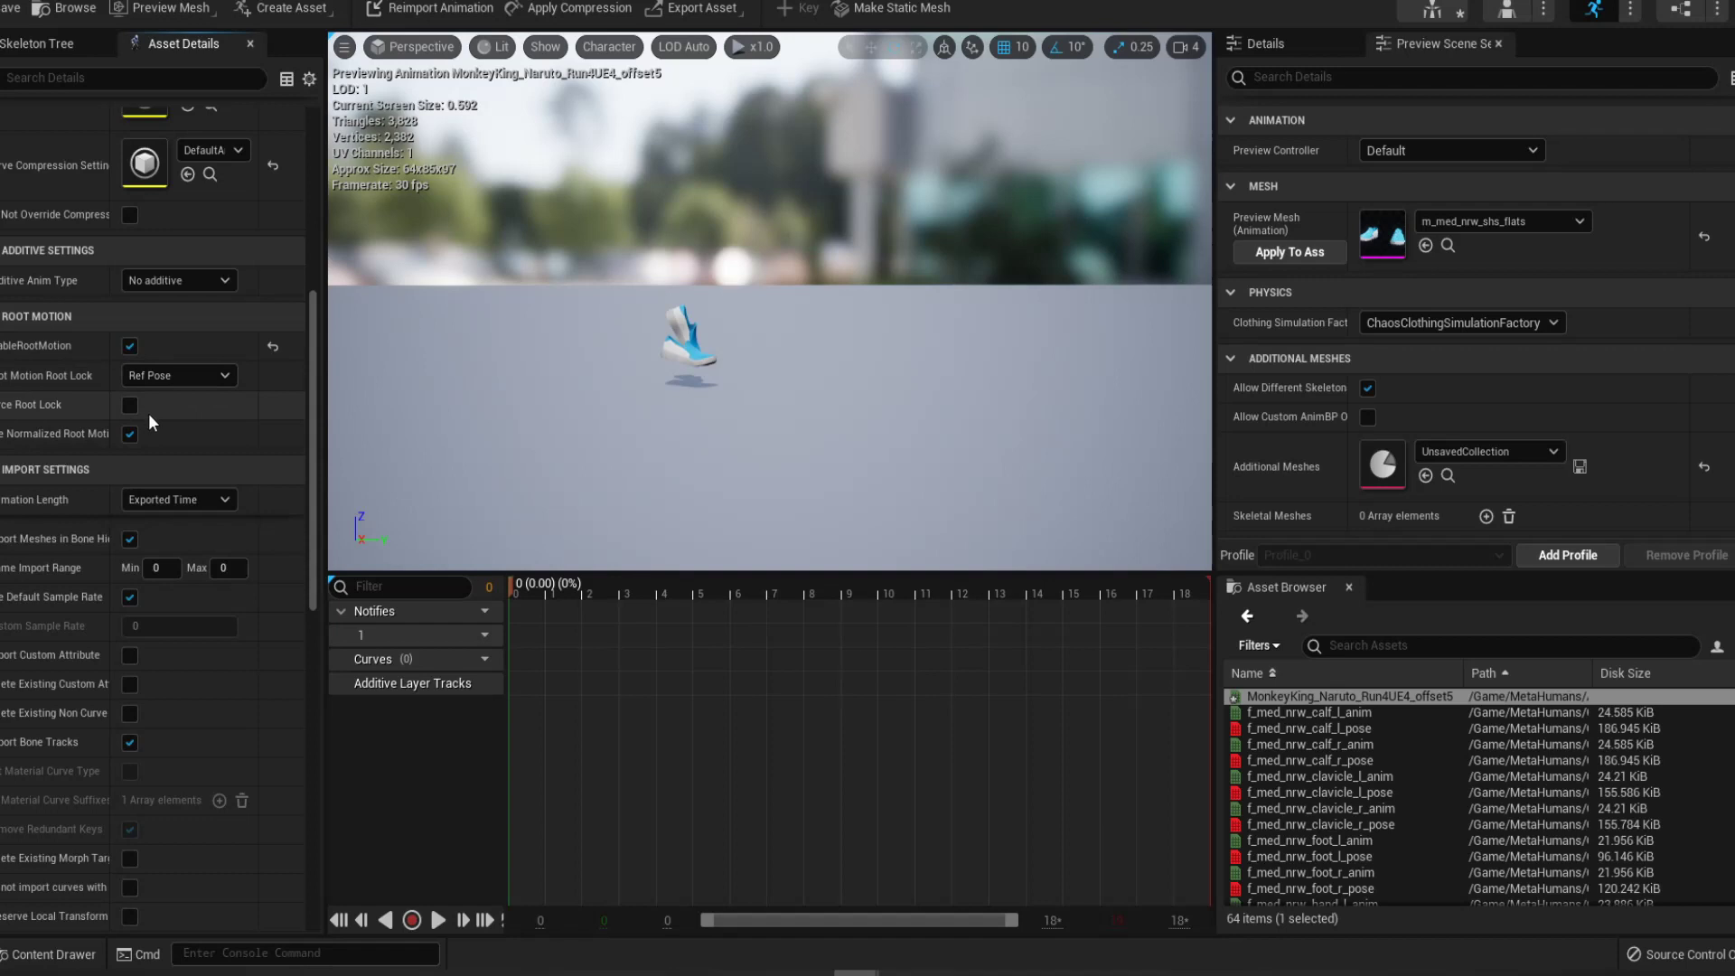
click(186, 376)
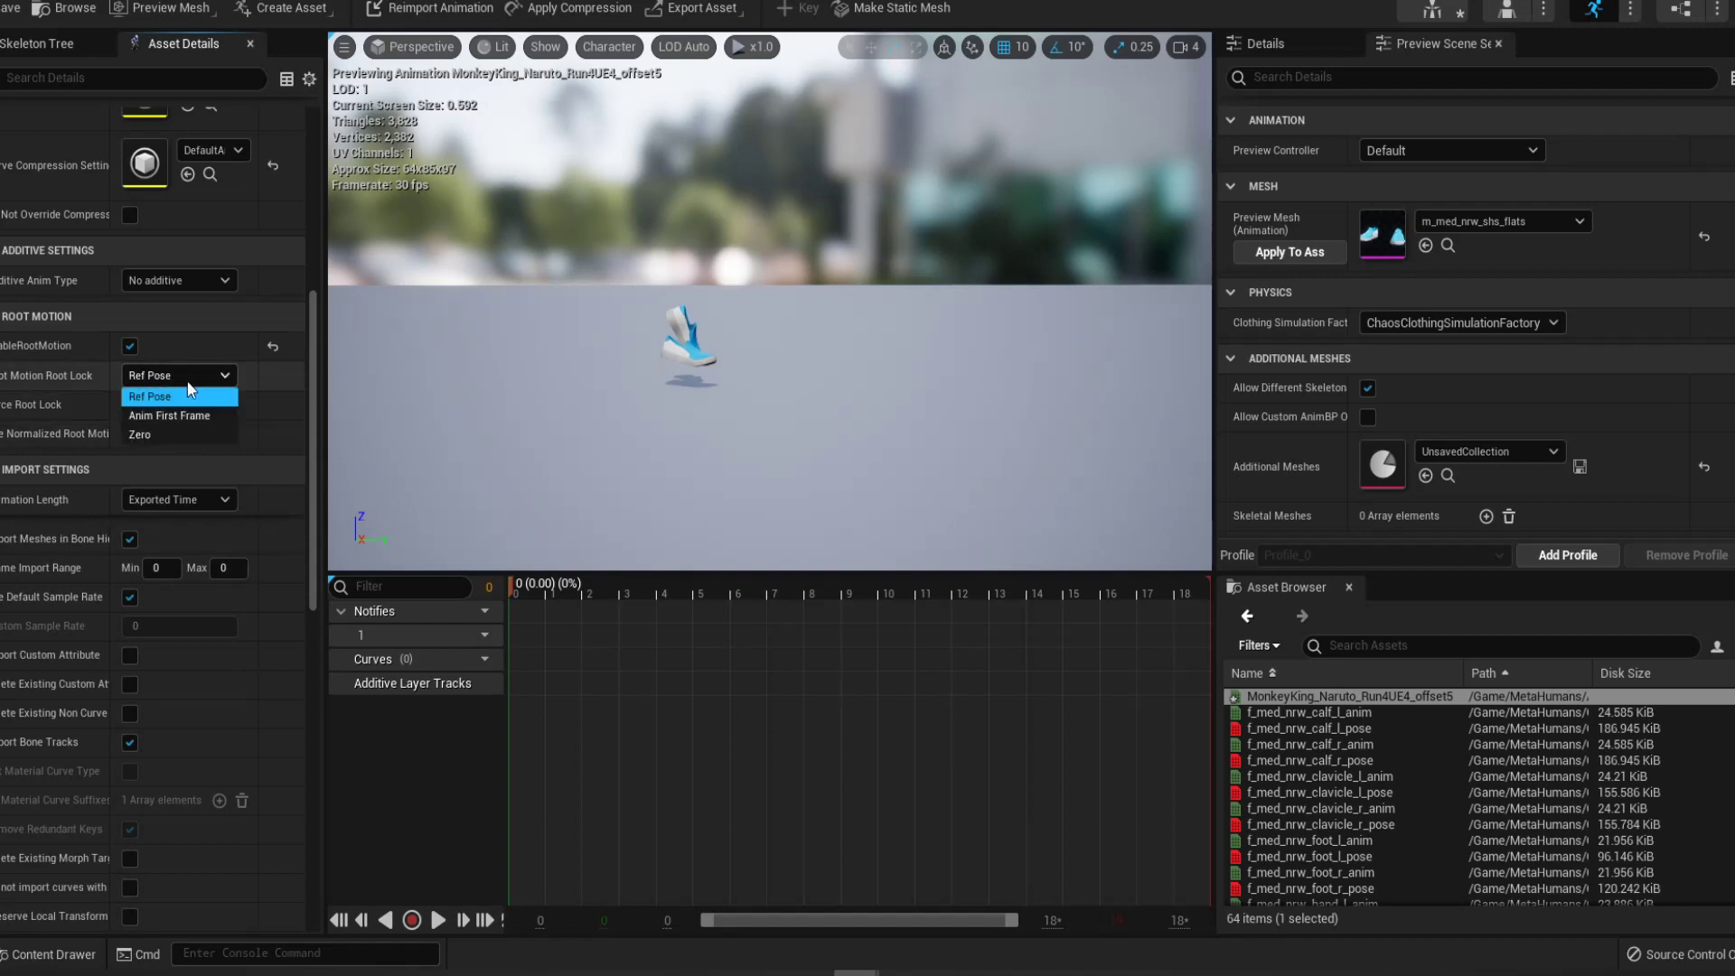
click(193, 416)
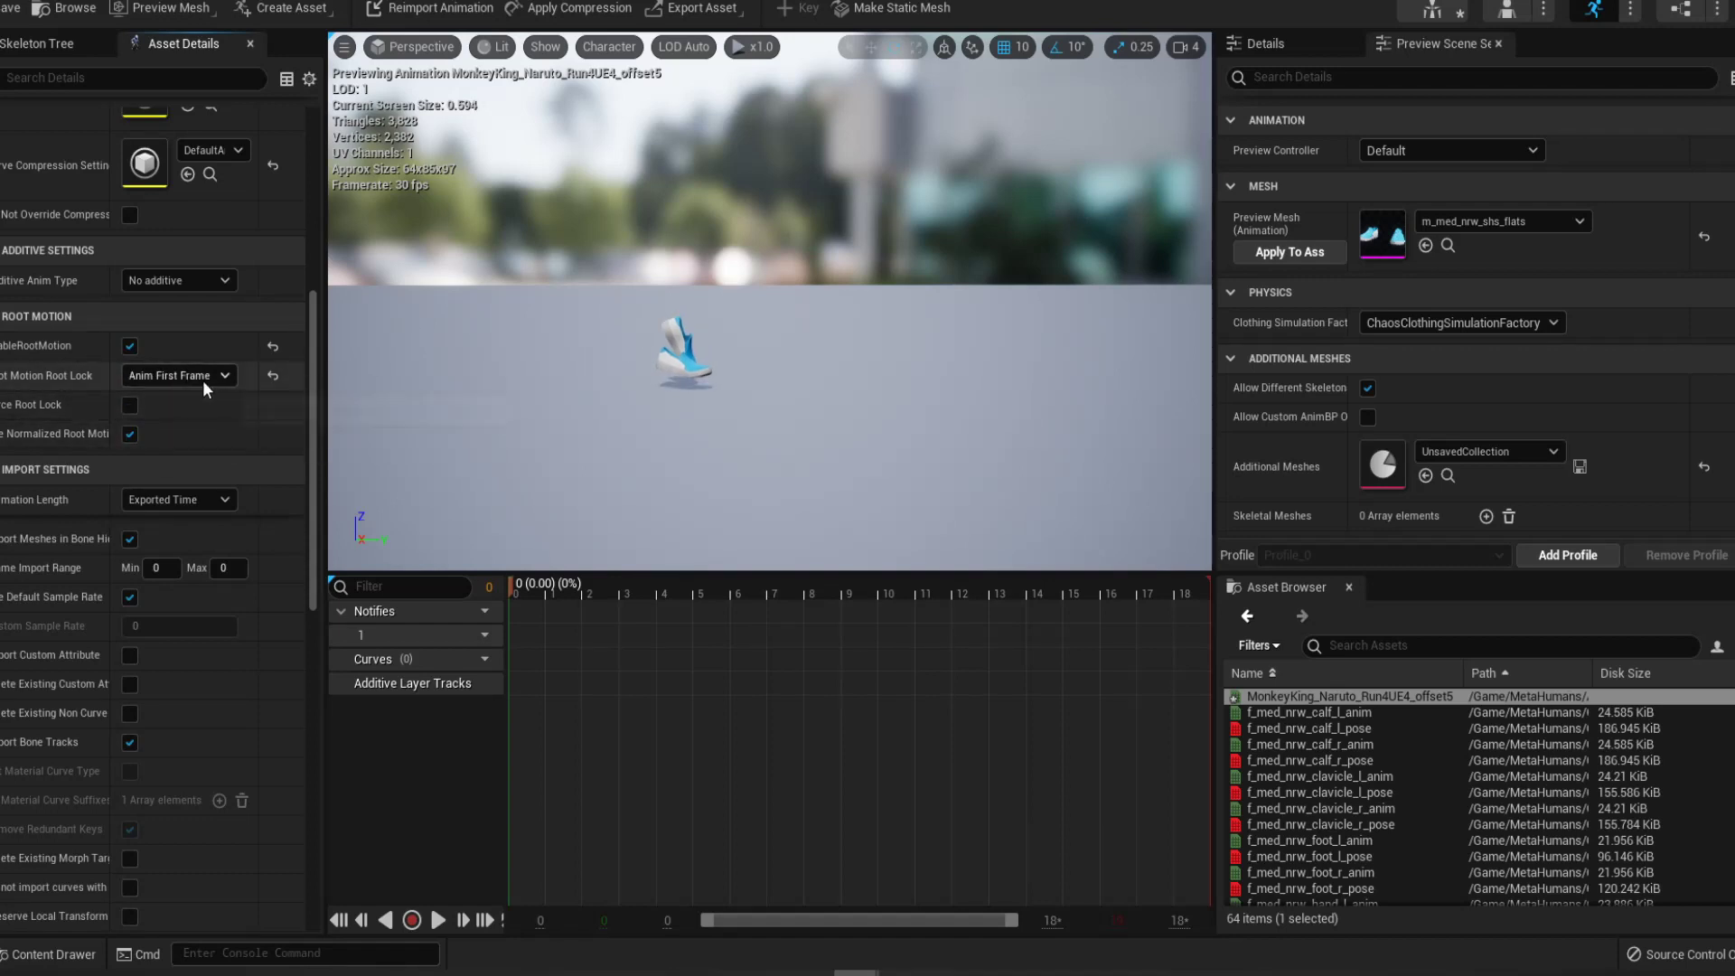
click(9, 9)
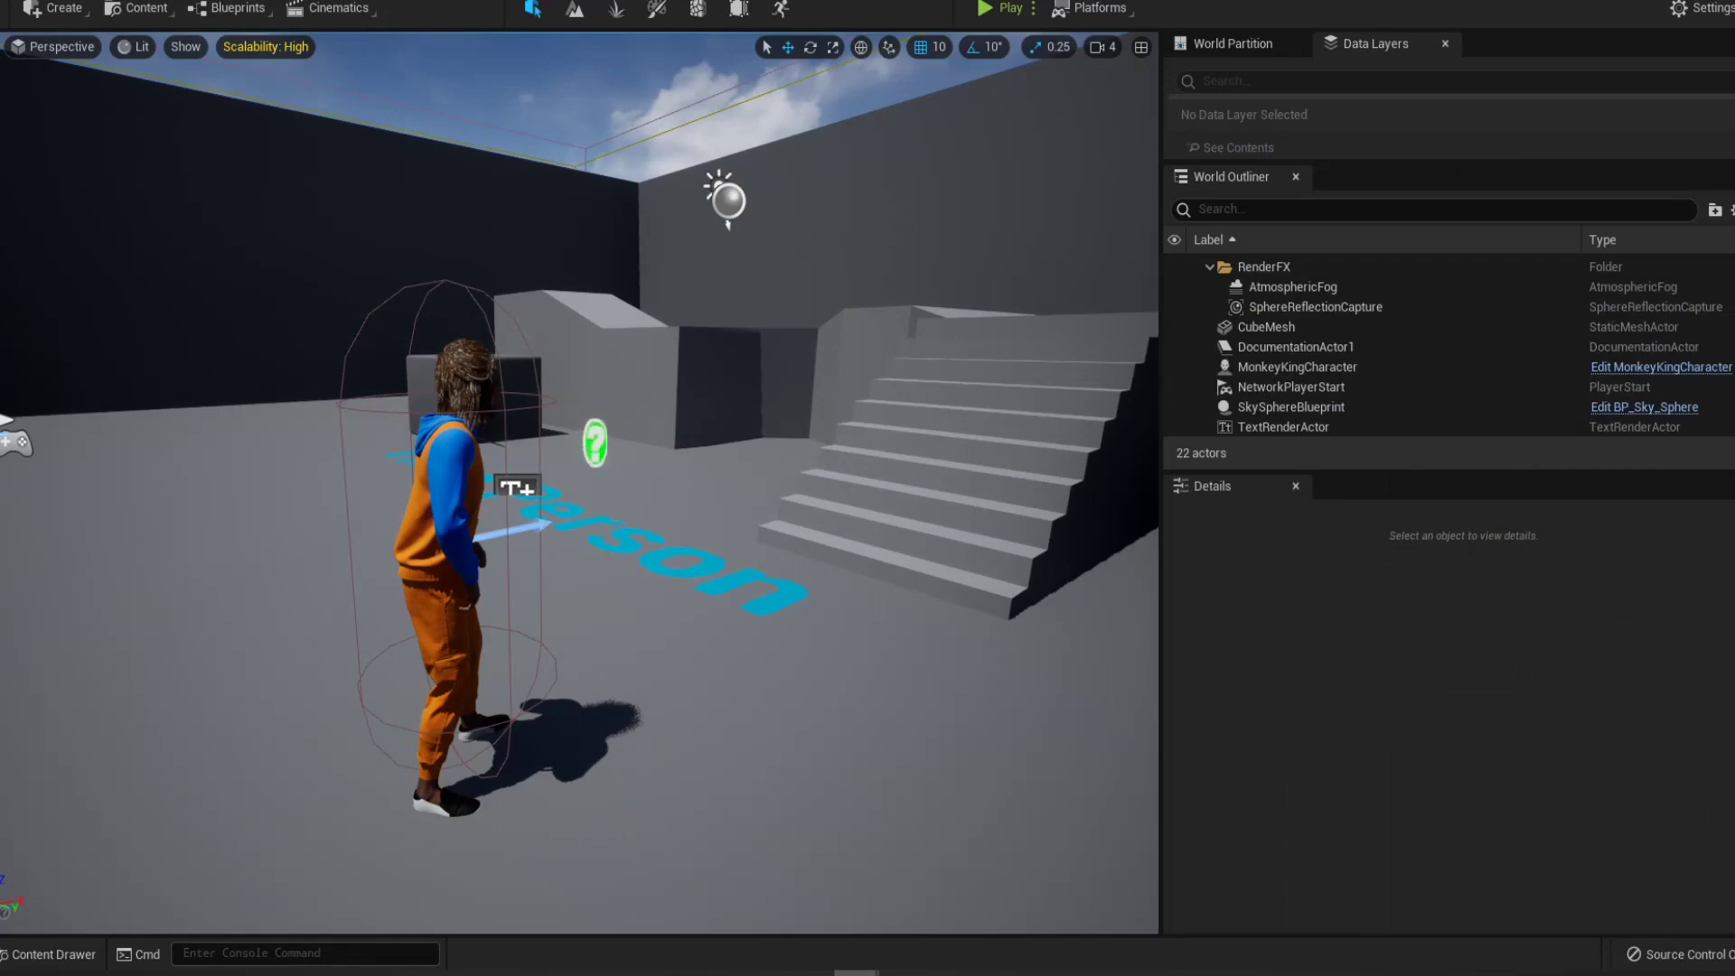
Reopen MonkeyKing_Naruto_Run4UE4_offset5 from the Content Drawer's Animation folder
scroll(765, 387, up, 4)
key(ctrl+space)
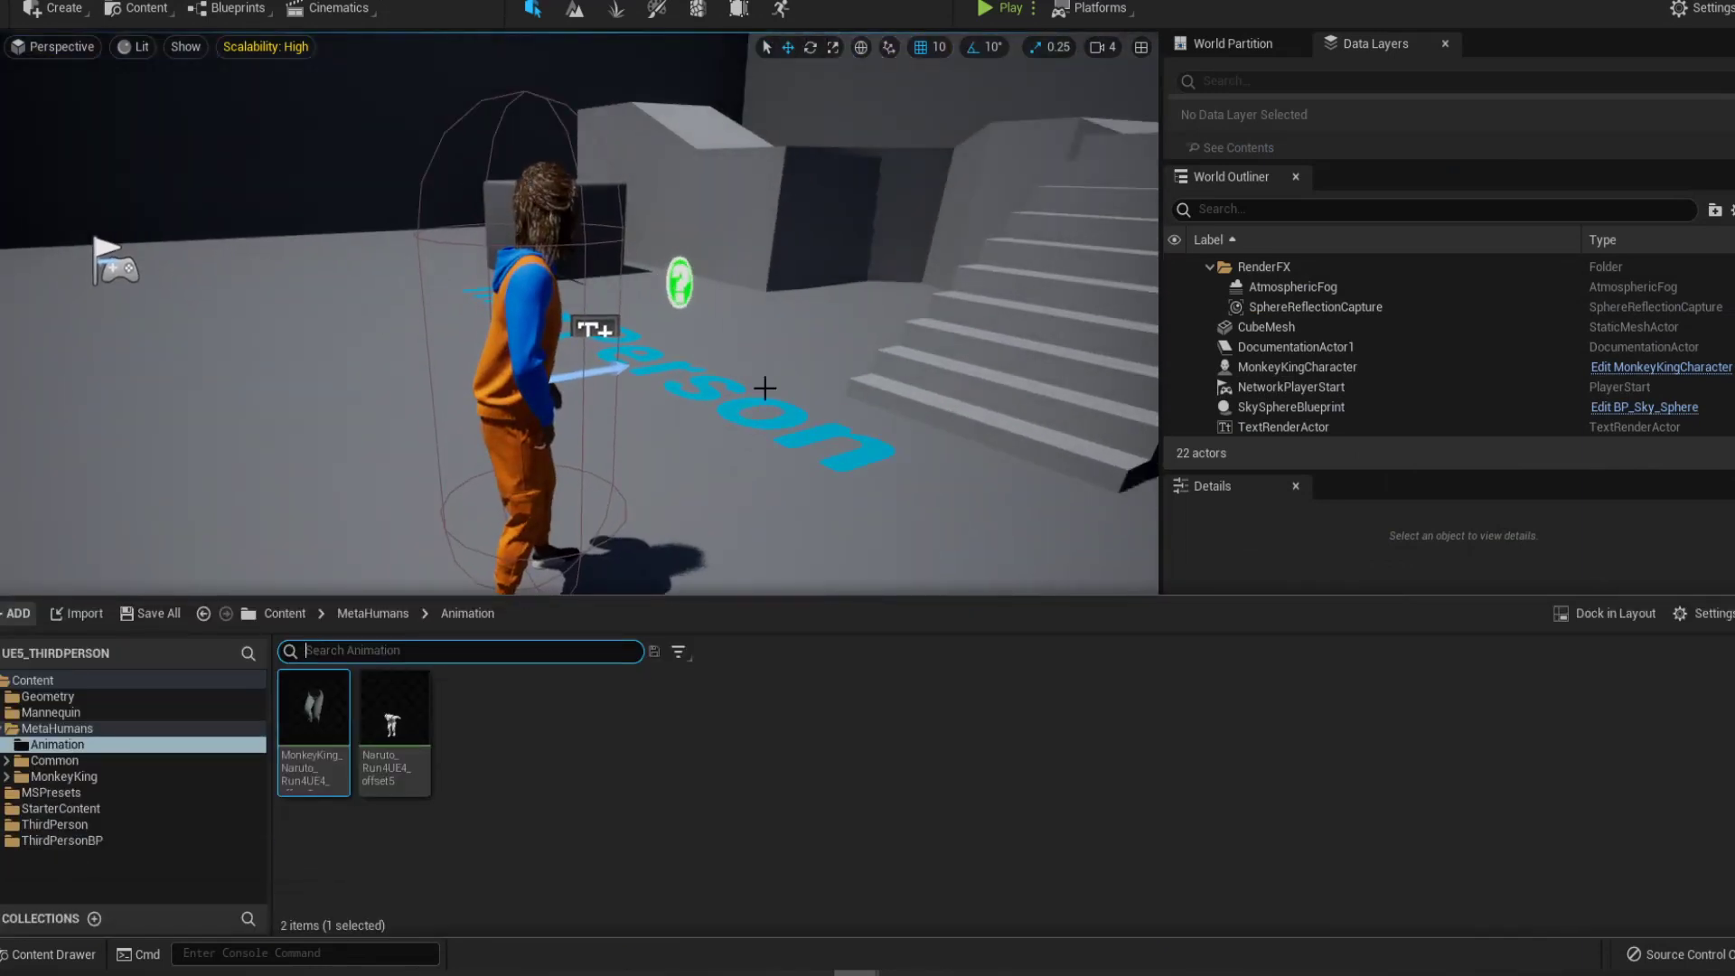
double_click(318, 734)
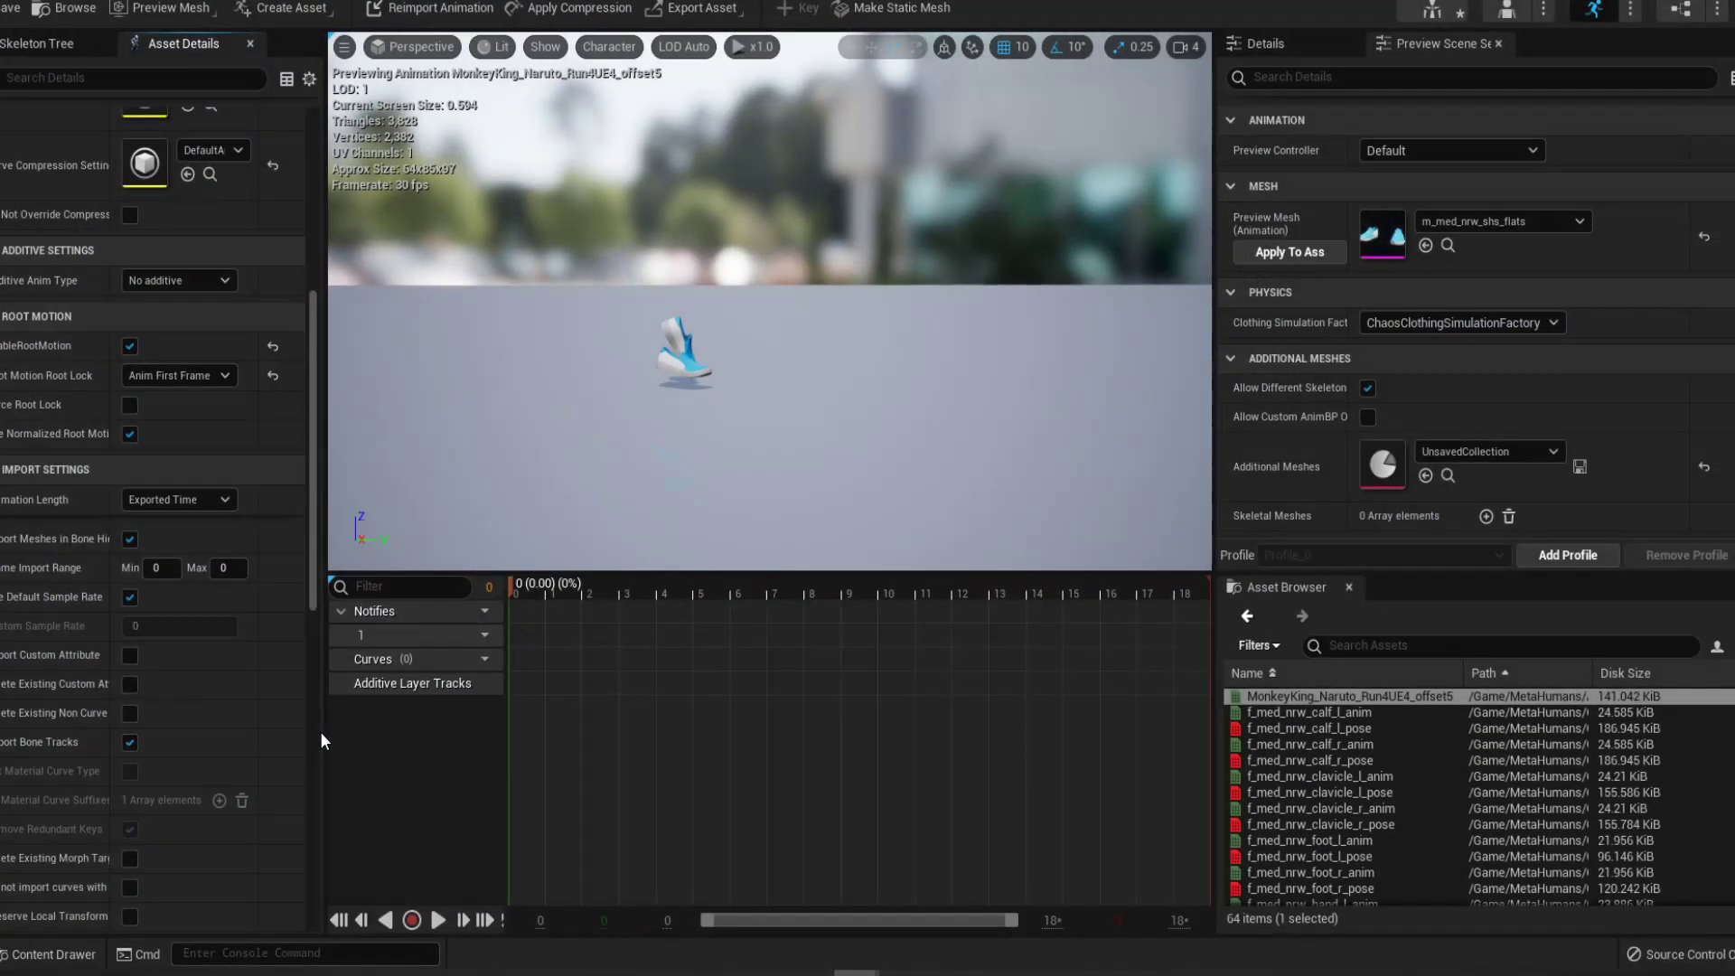
scroll(1290, 695, down, 15)
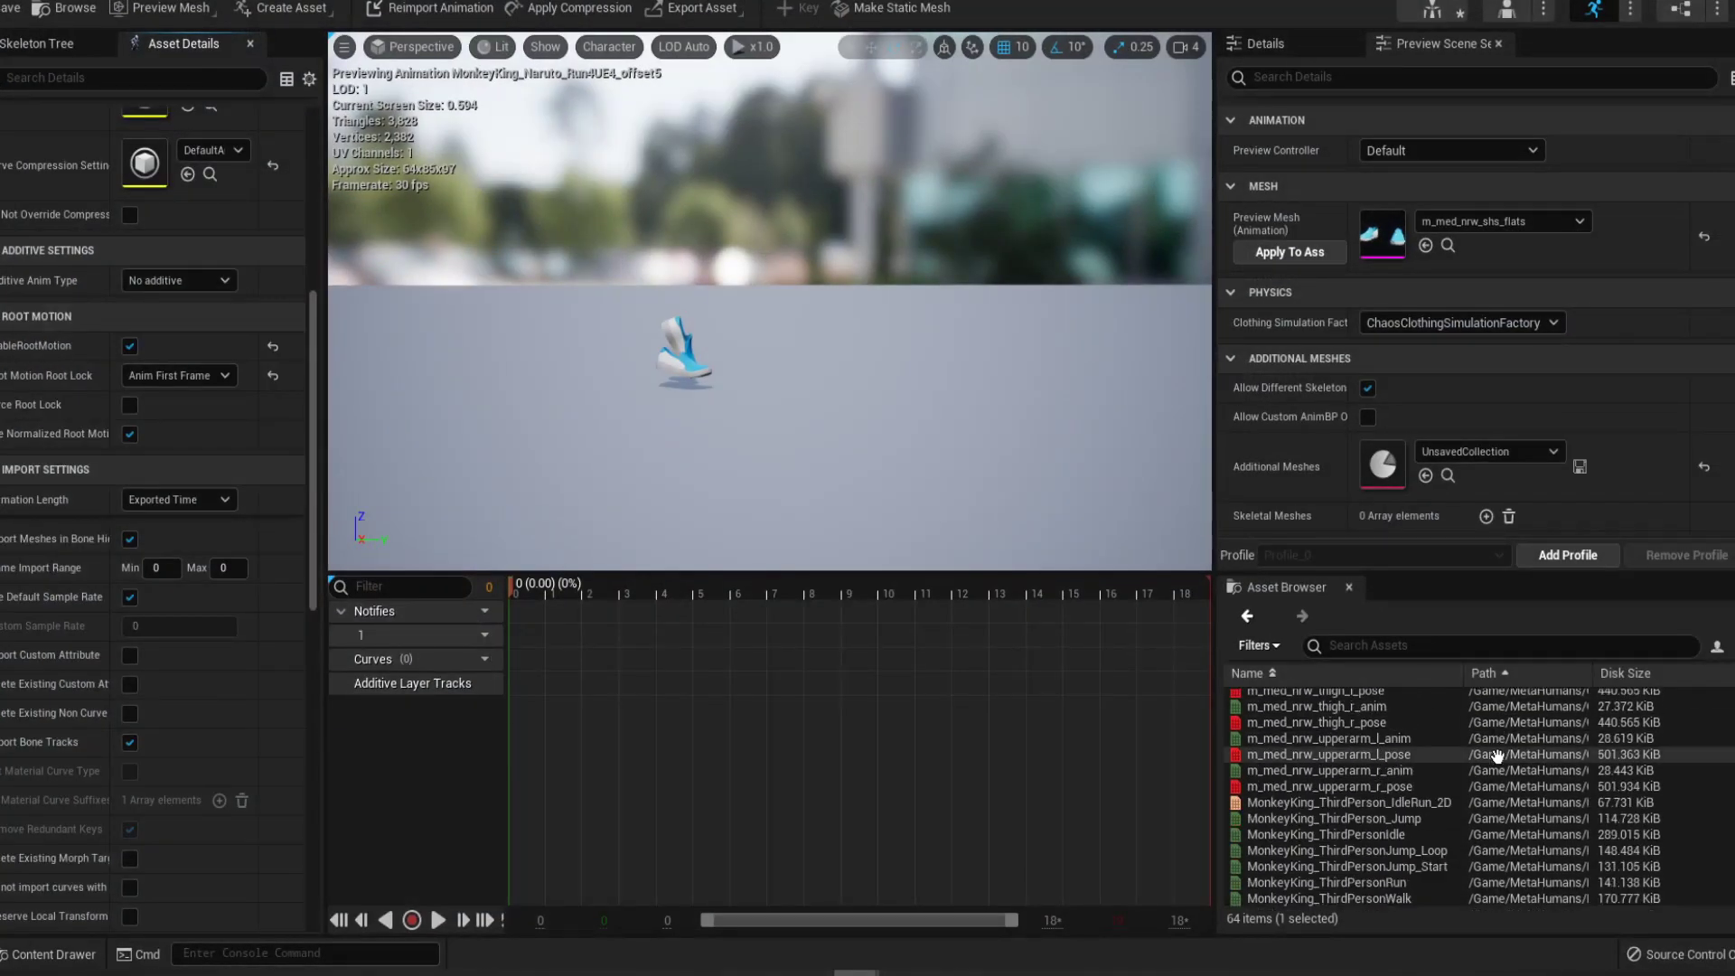
Open MonkeyKing_ThirdPerson_IdleRun_2D and preview the blend toward the 375 Speed sample
double_click(1446, 803)
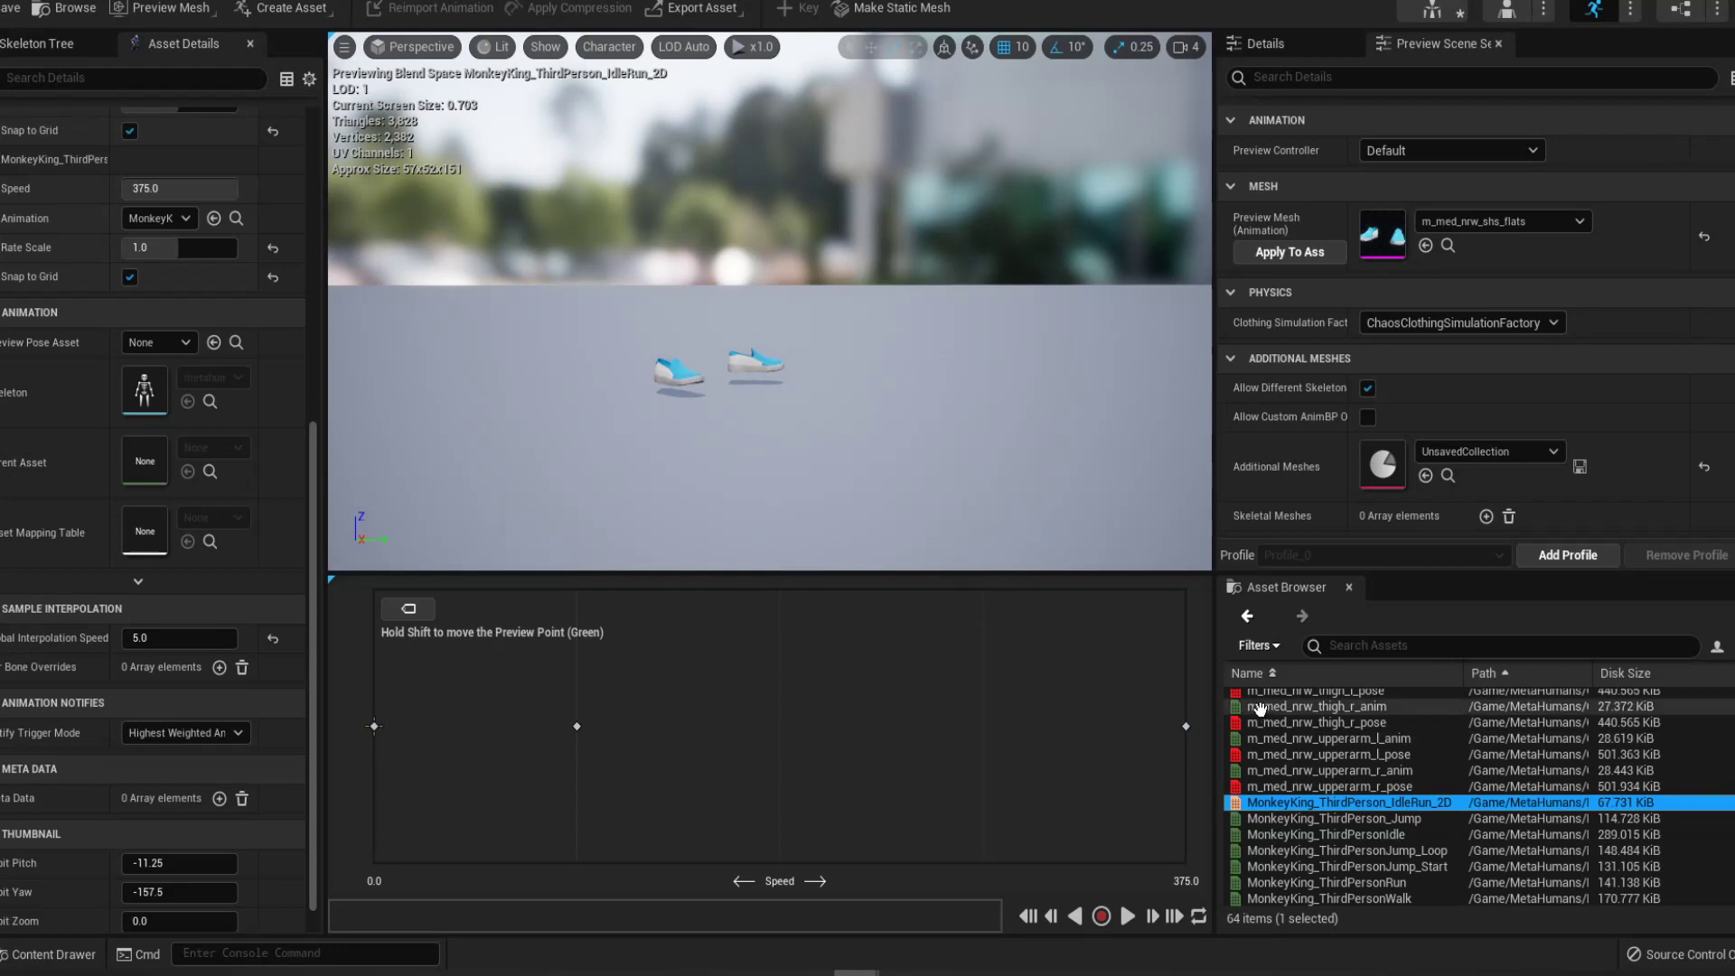
mouse_move(1184, 726)
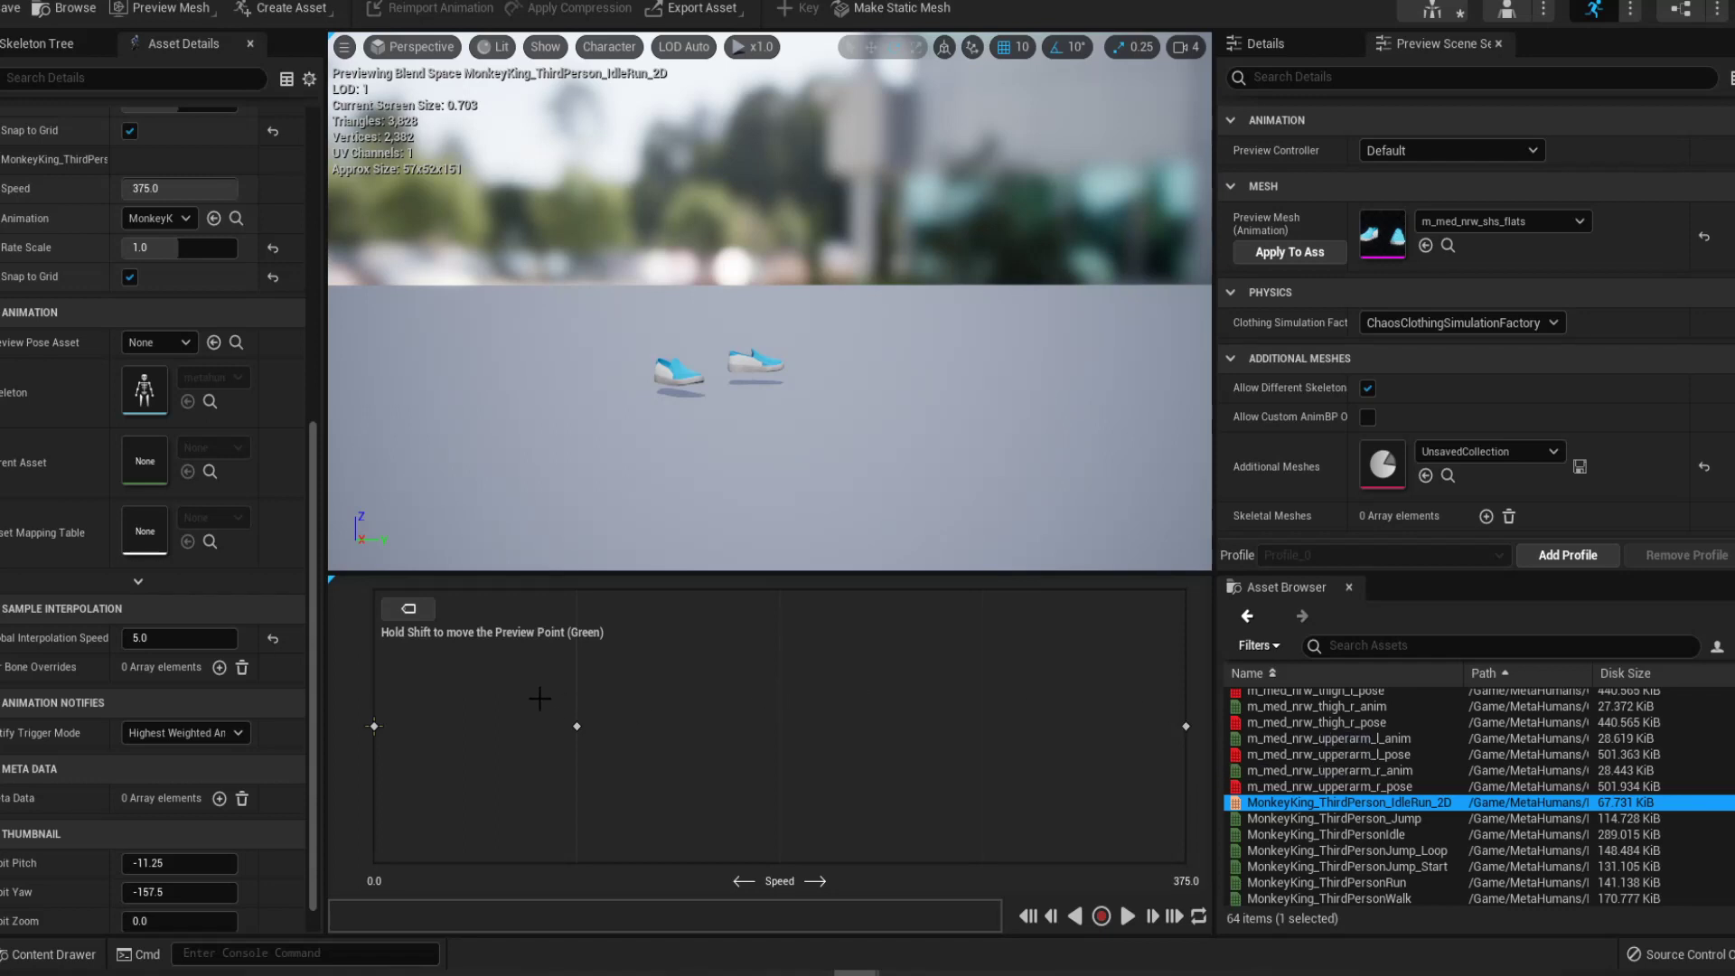
key(shift)
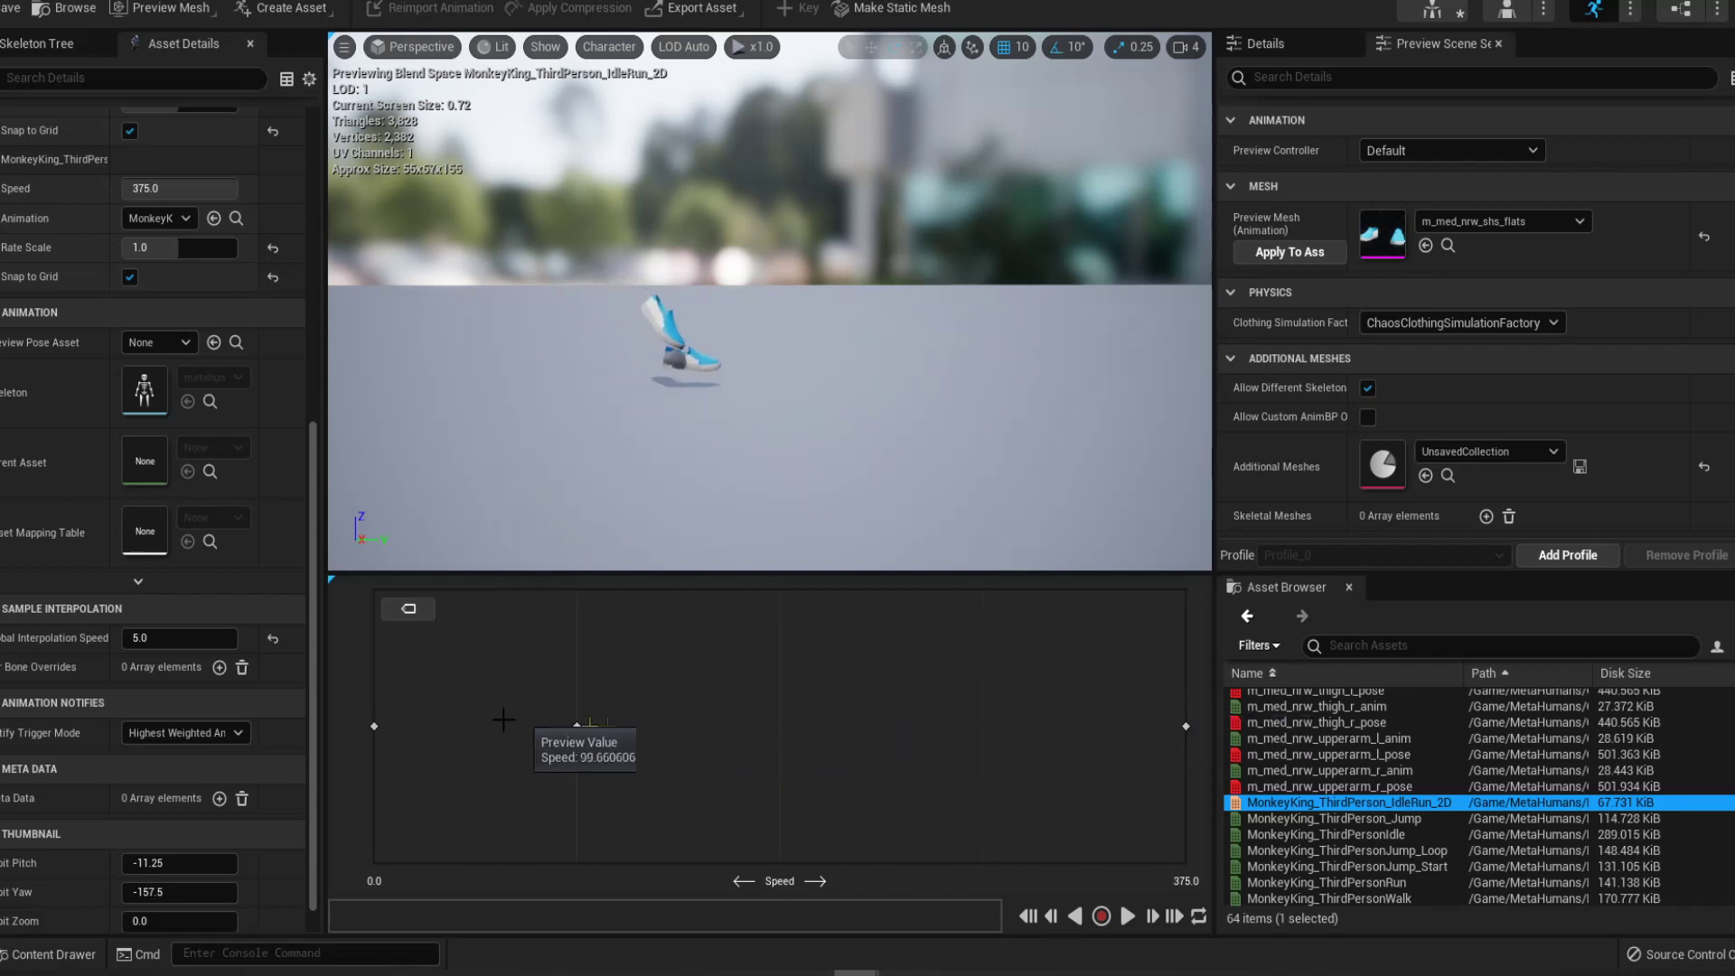
click(1128, 920)
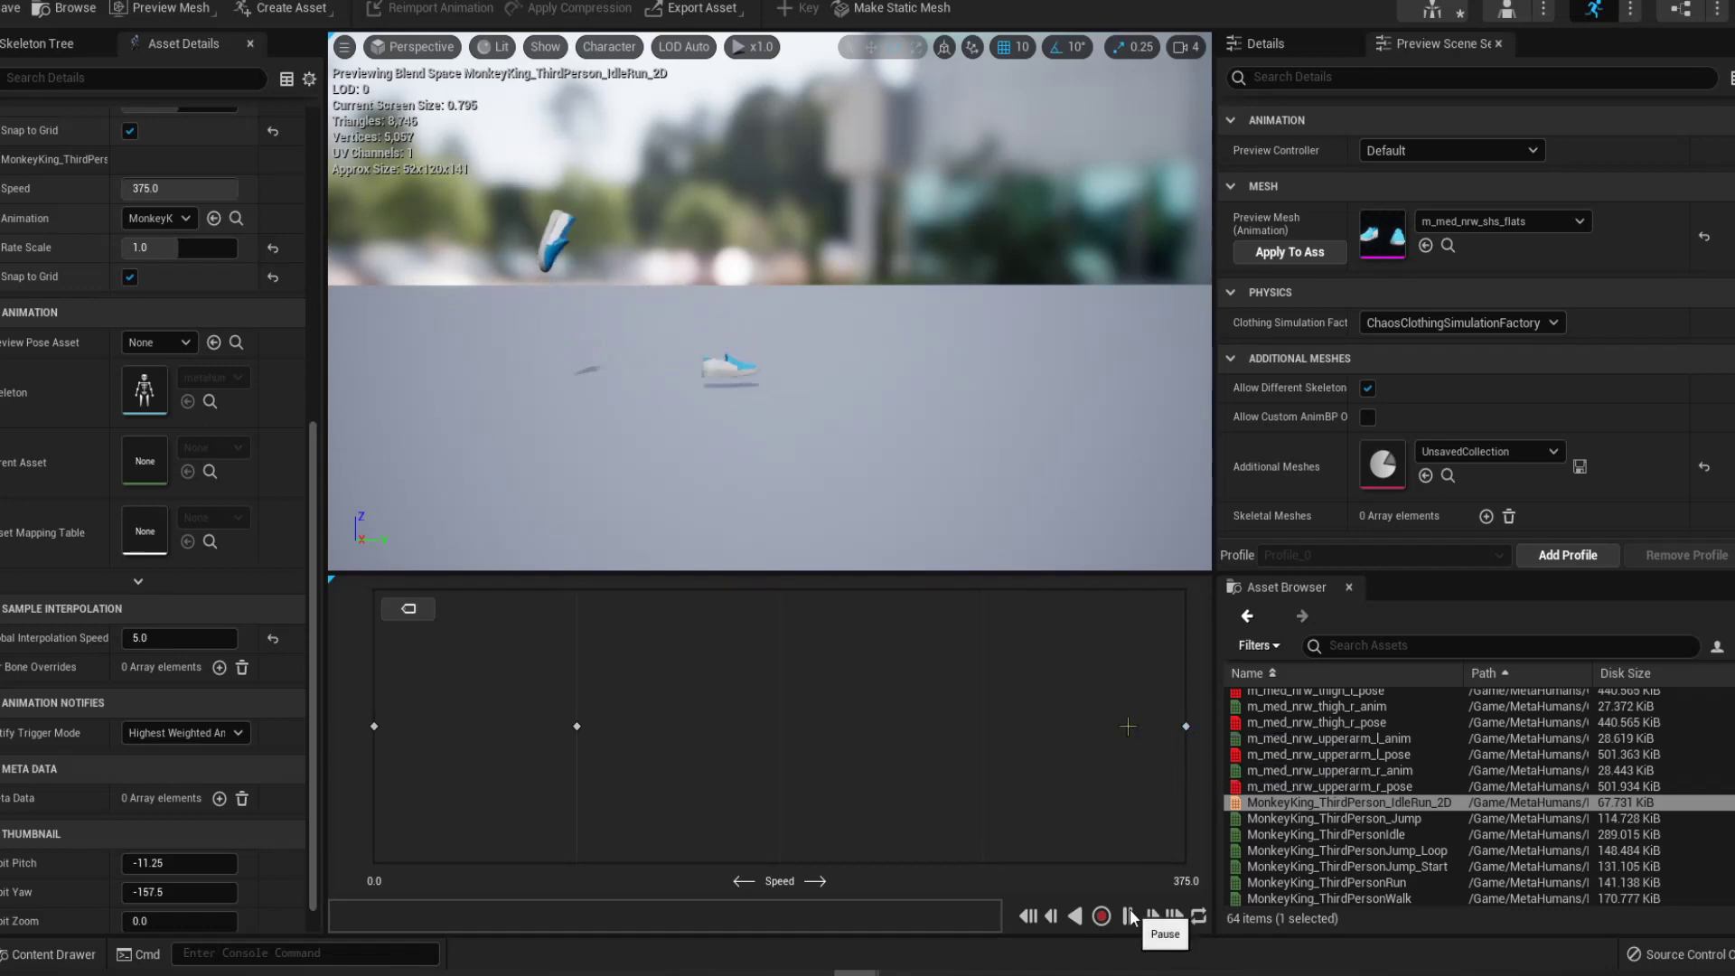
Assign MonkeyKing_Naruto_Run4UE4_offset5 as the animation for the third blend sample at Speed 375
click(1186, 726)
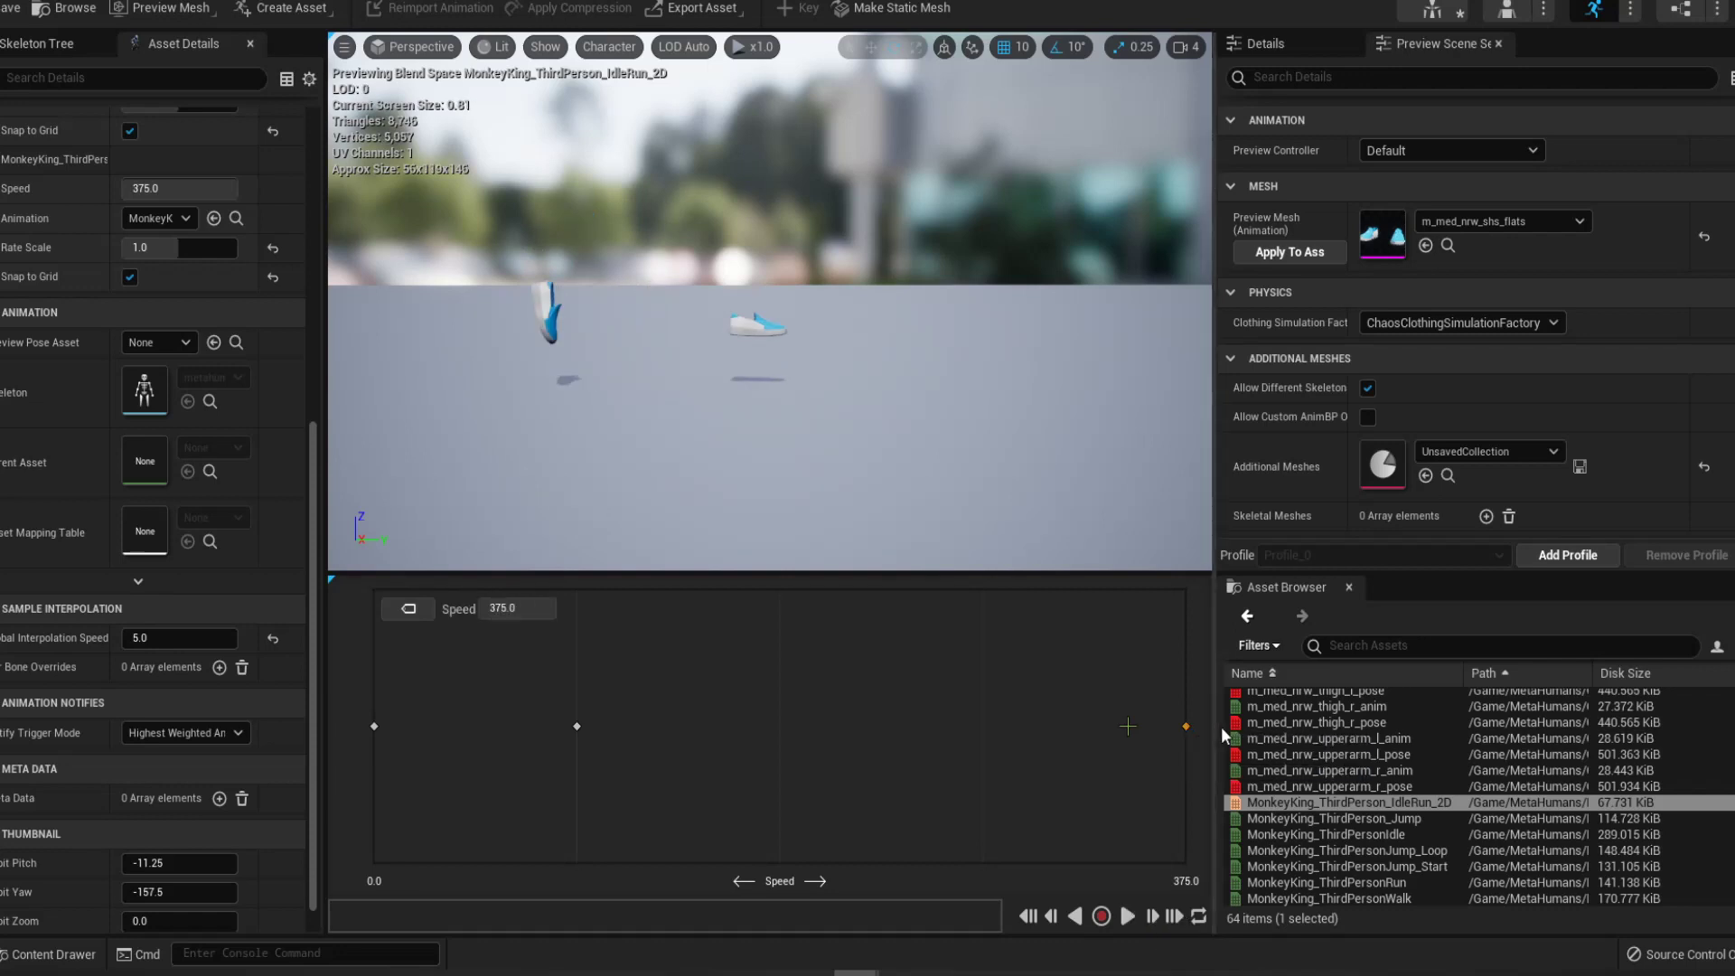
scroll(1439, 767, up, 10)
scroll(1439, 766, up, 10)
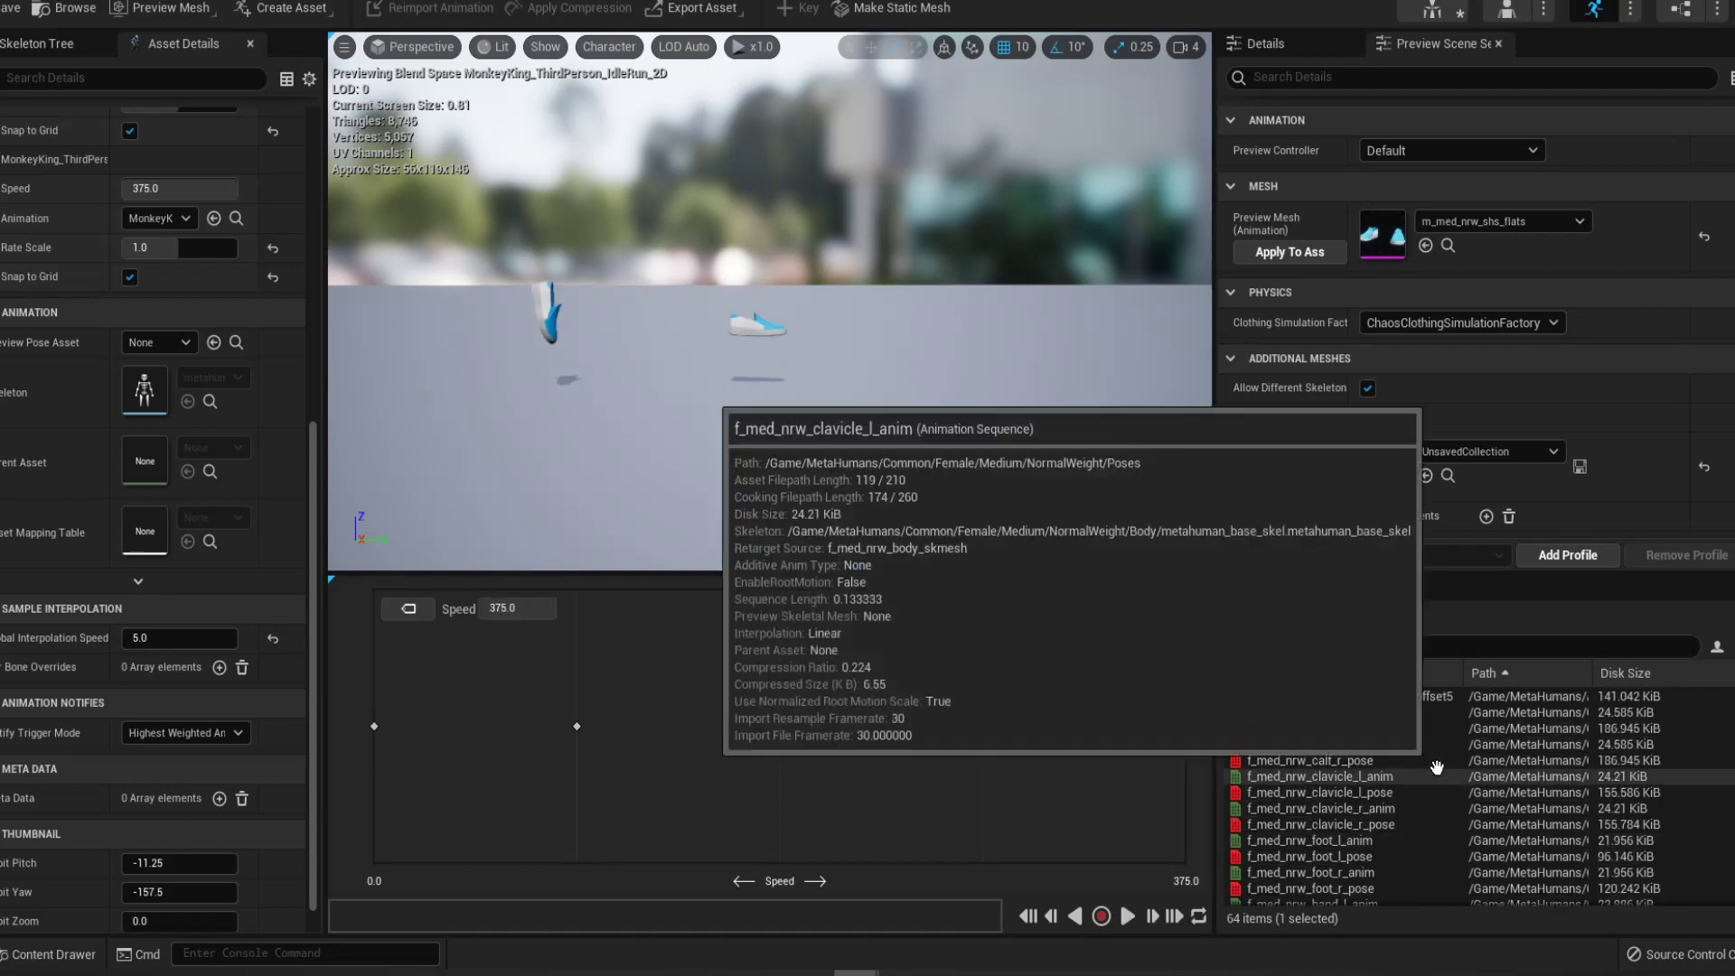
drag(1336, 697, 1149, 746)
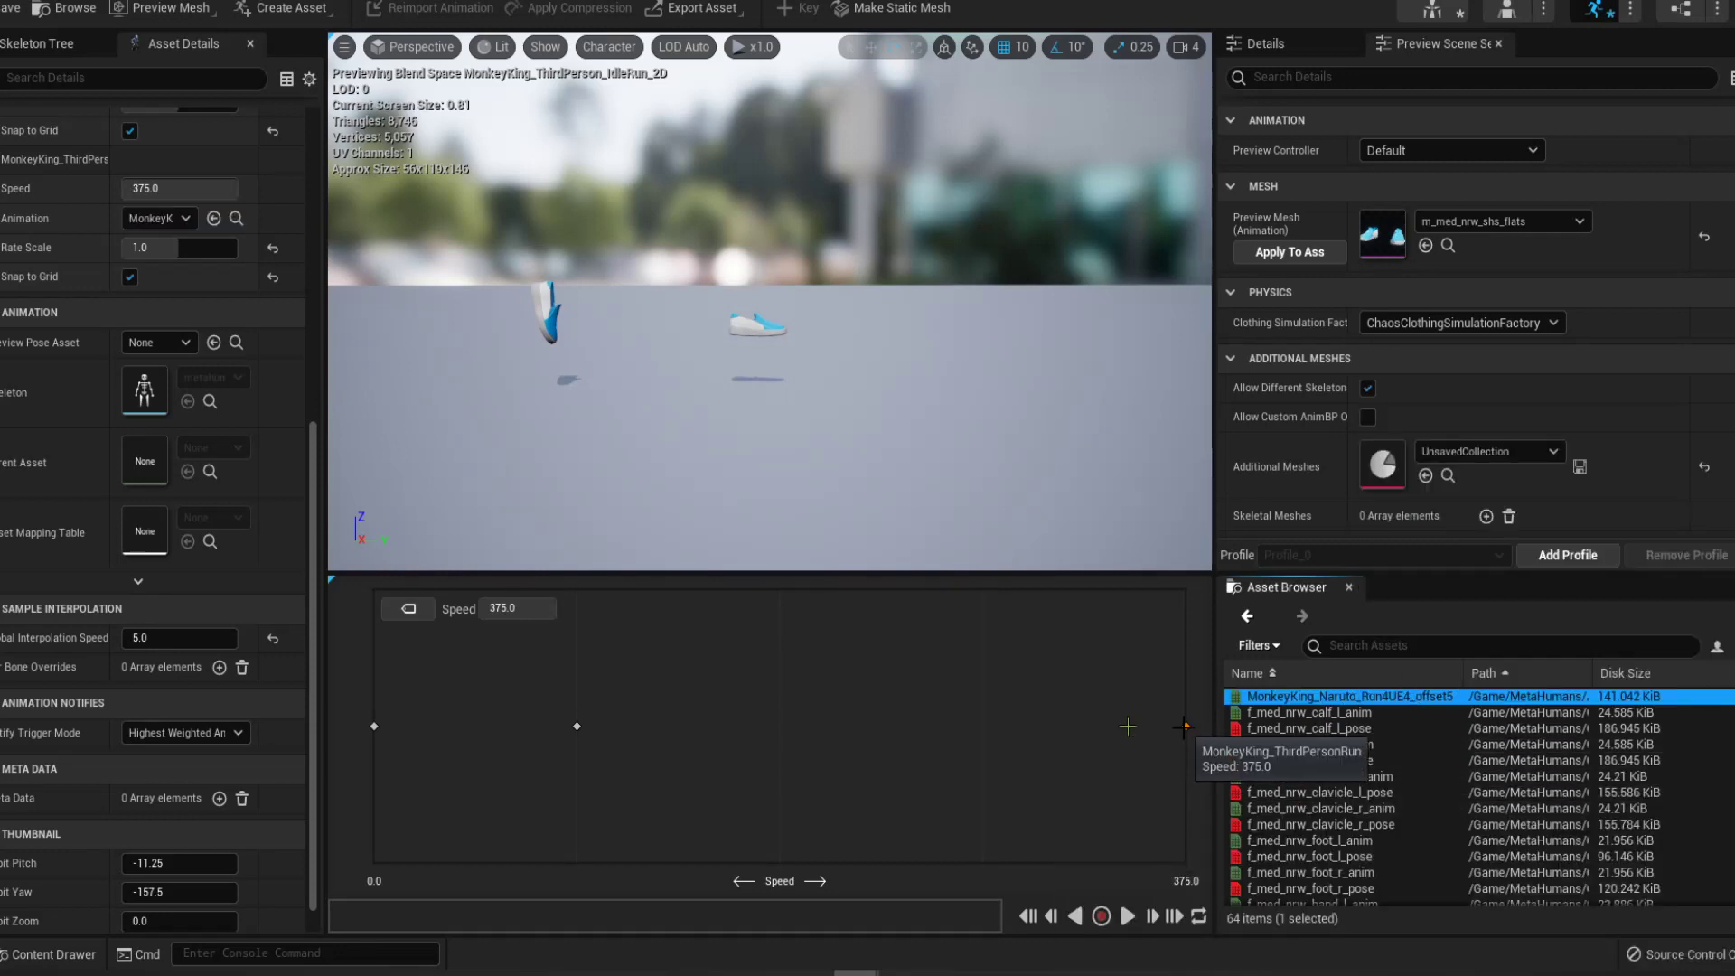
click(1185, 726)
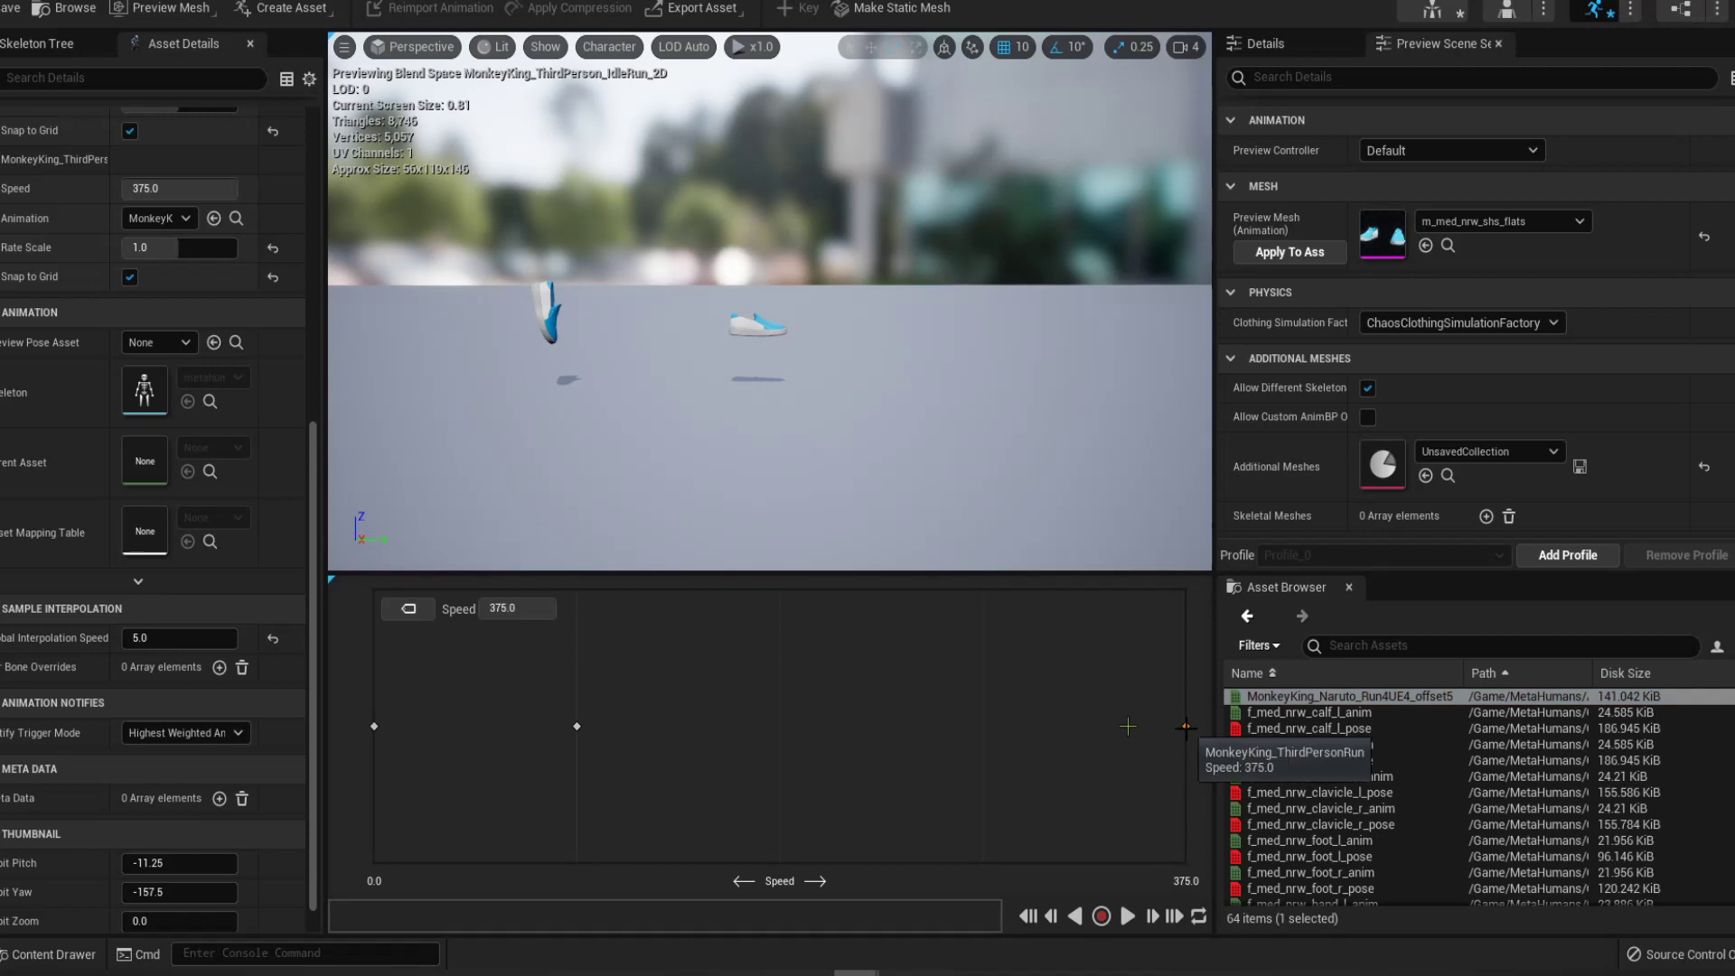
scroll(136, 477, up, 4)
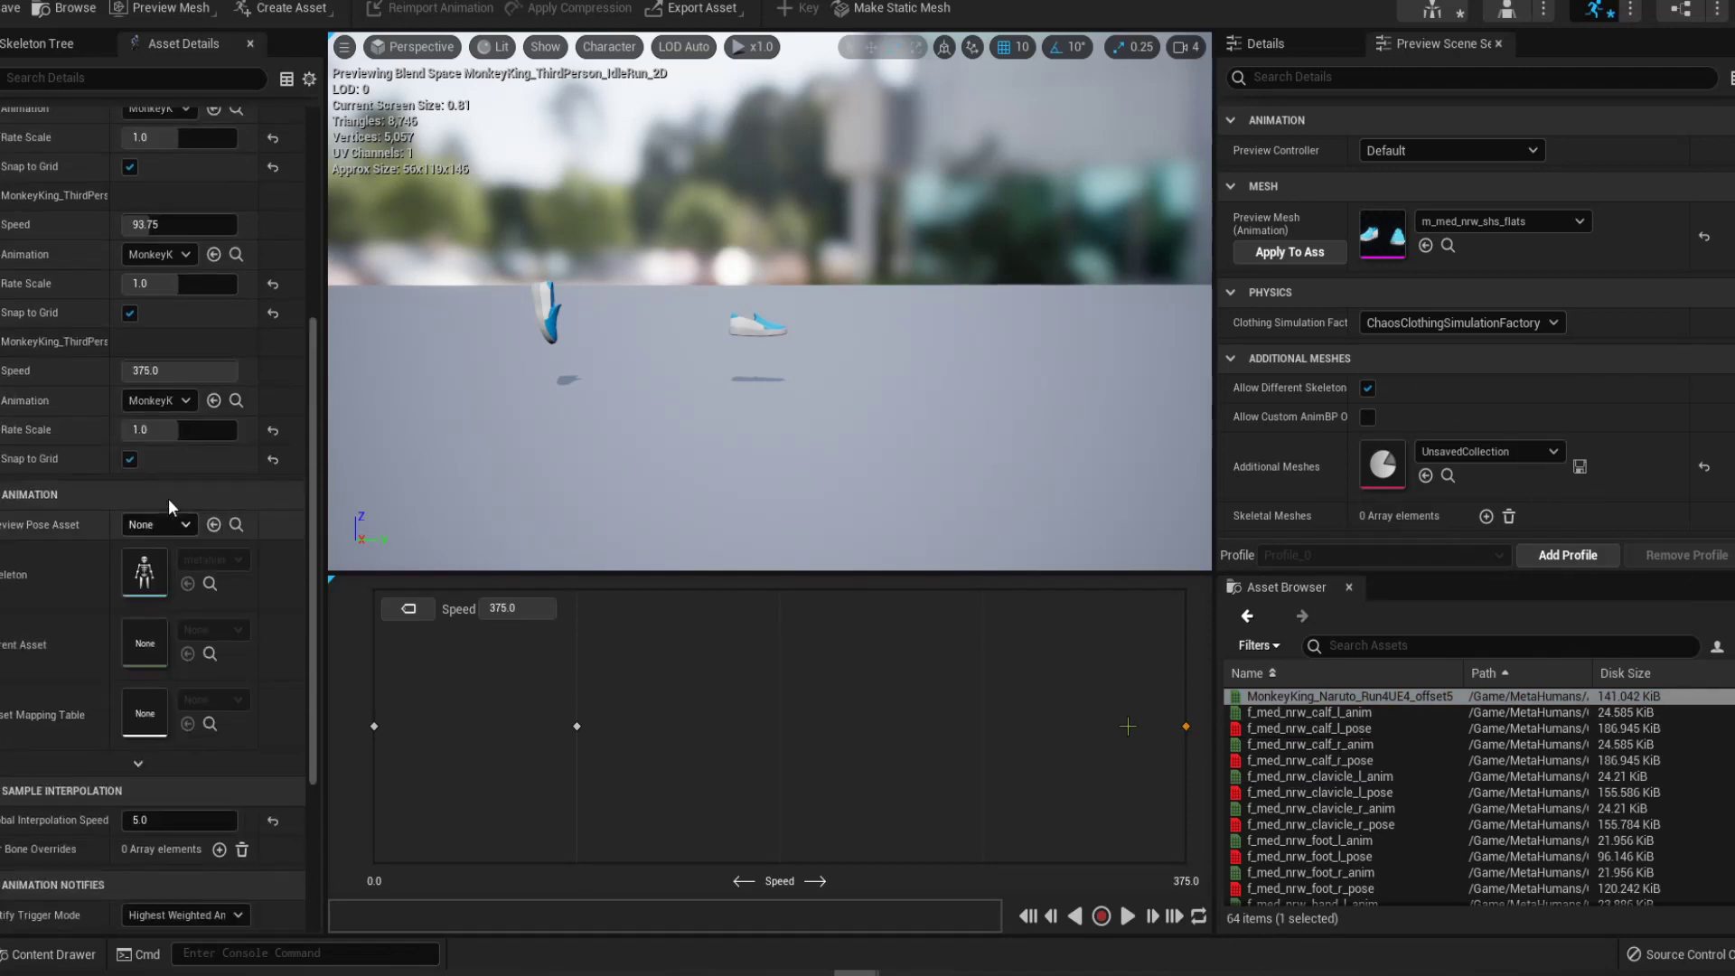
scroll(168, 497, up, 7)
scroll(236, 559, down, 1)
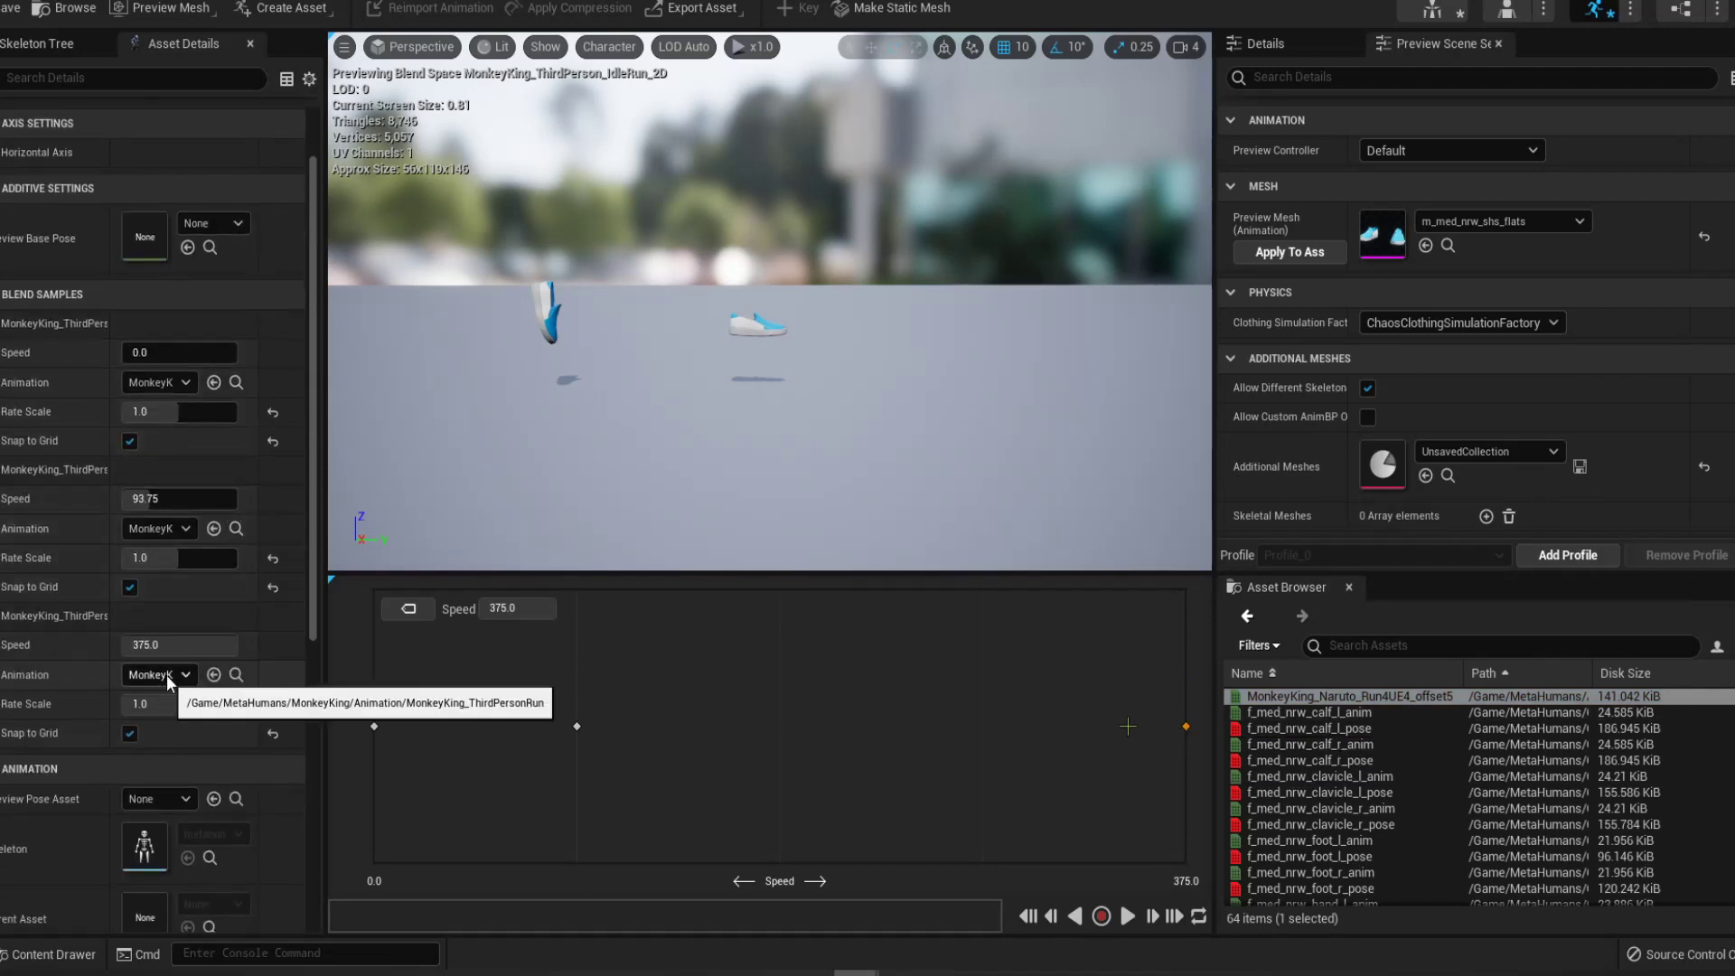
click(167, 676)
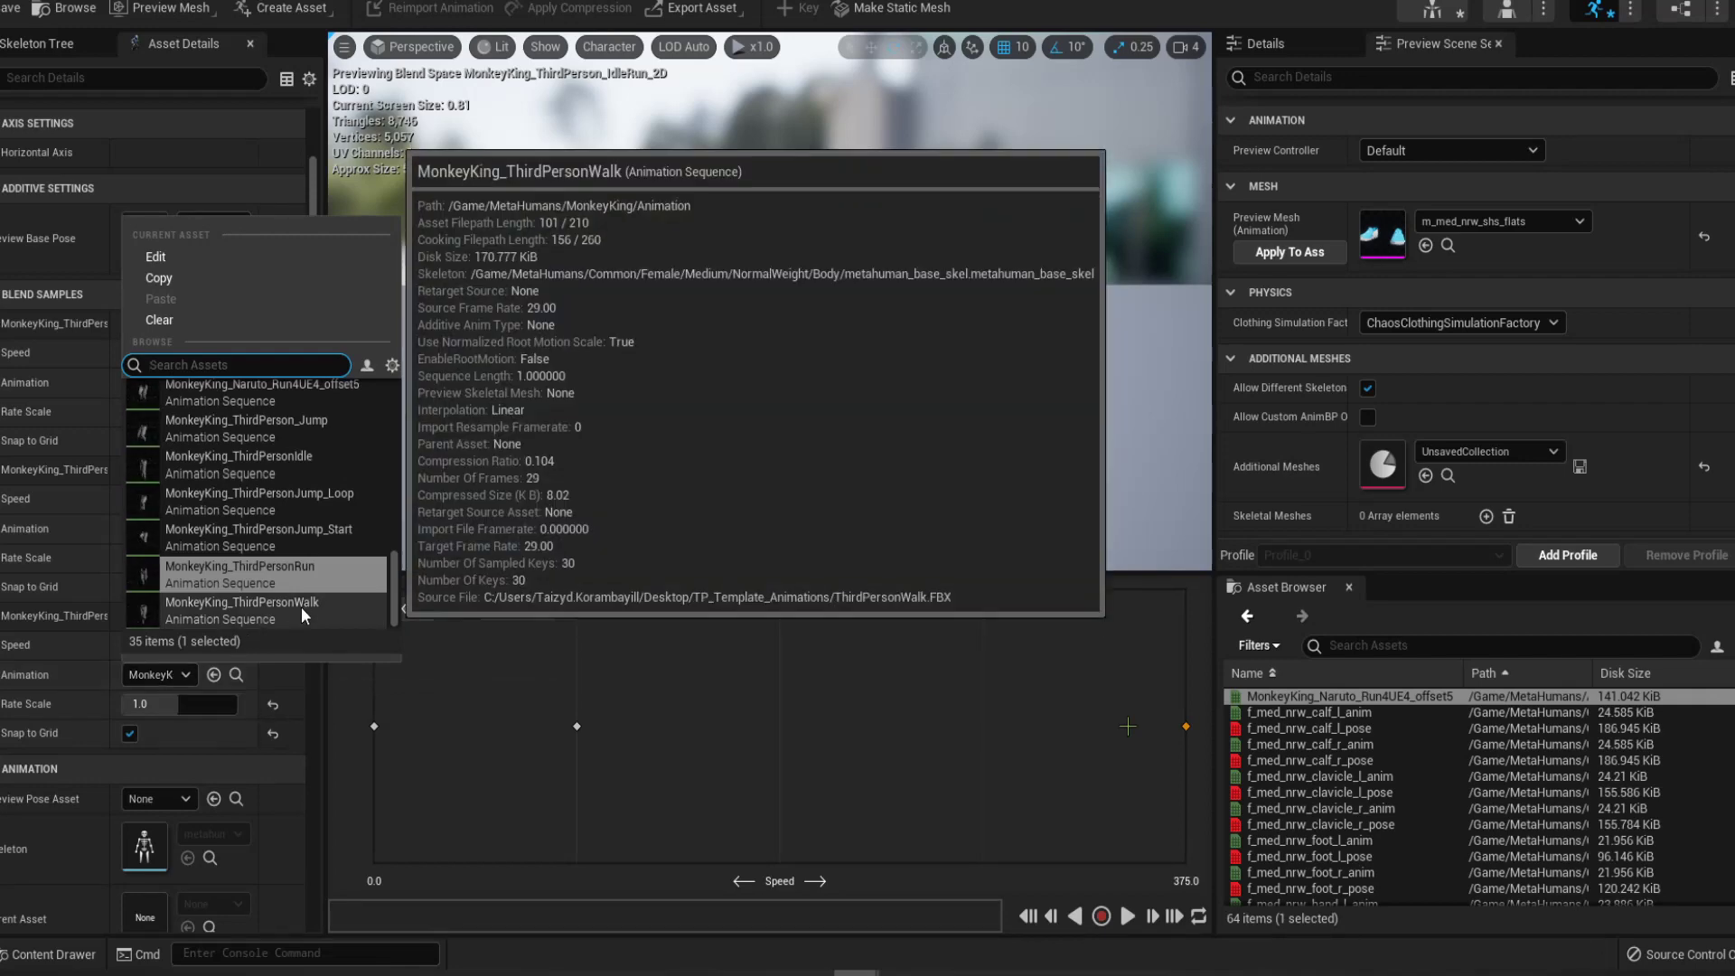
scroll(280, 468, up, 3)
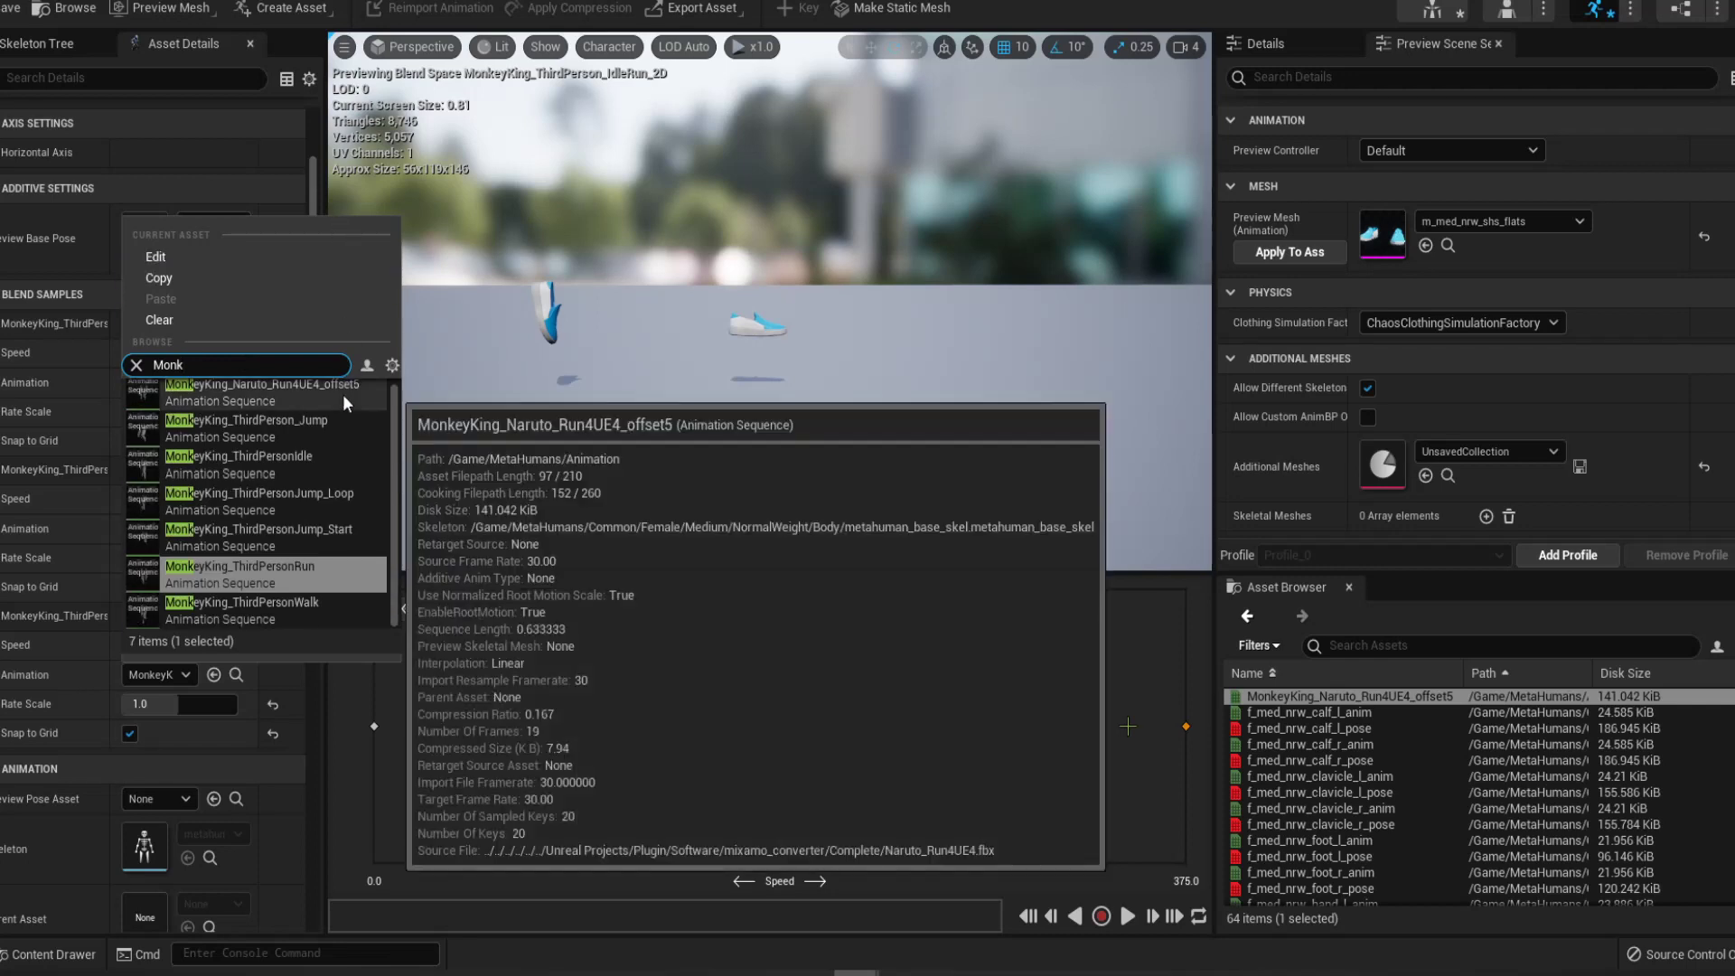
click(343, 394)
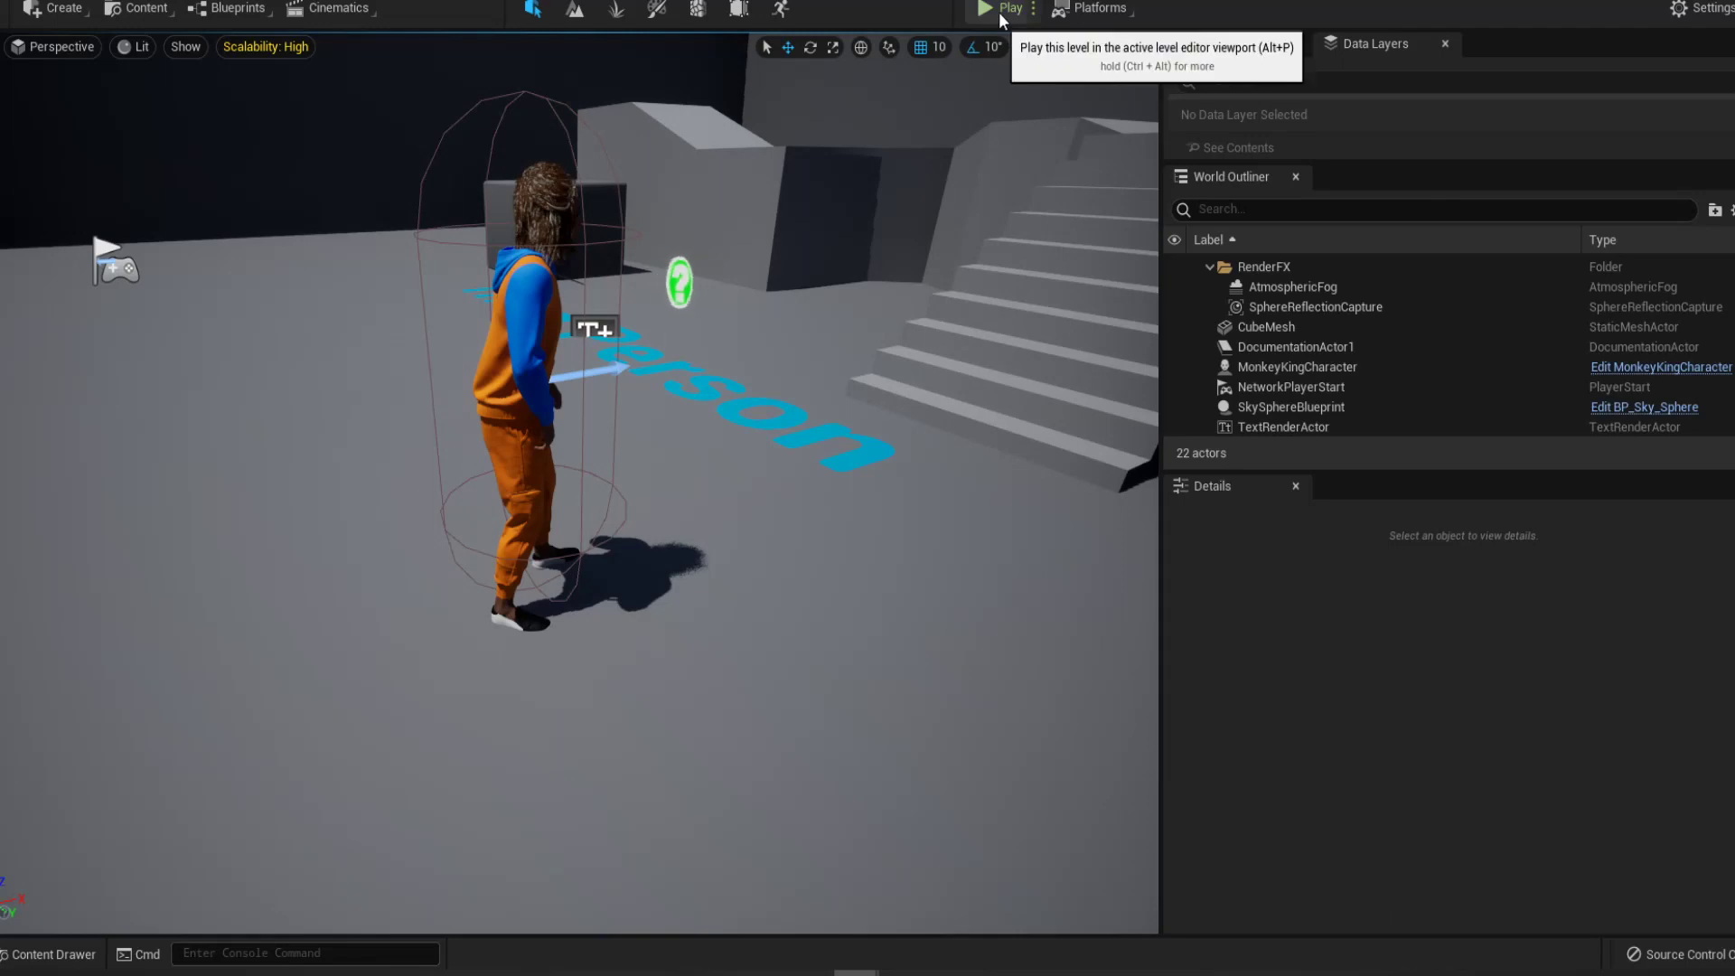
Start a Play session and run the MetaHuman forward across the floor
click(1000, 13)
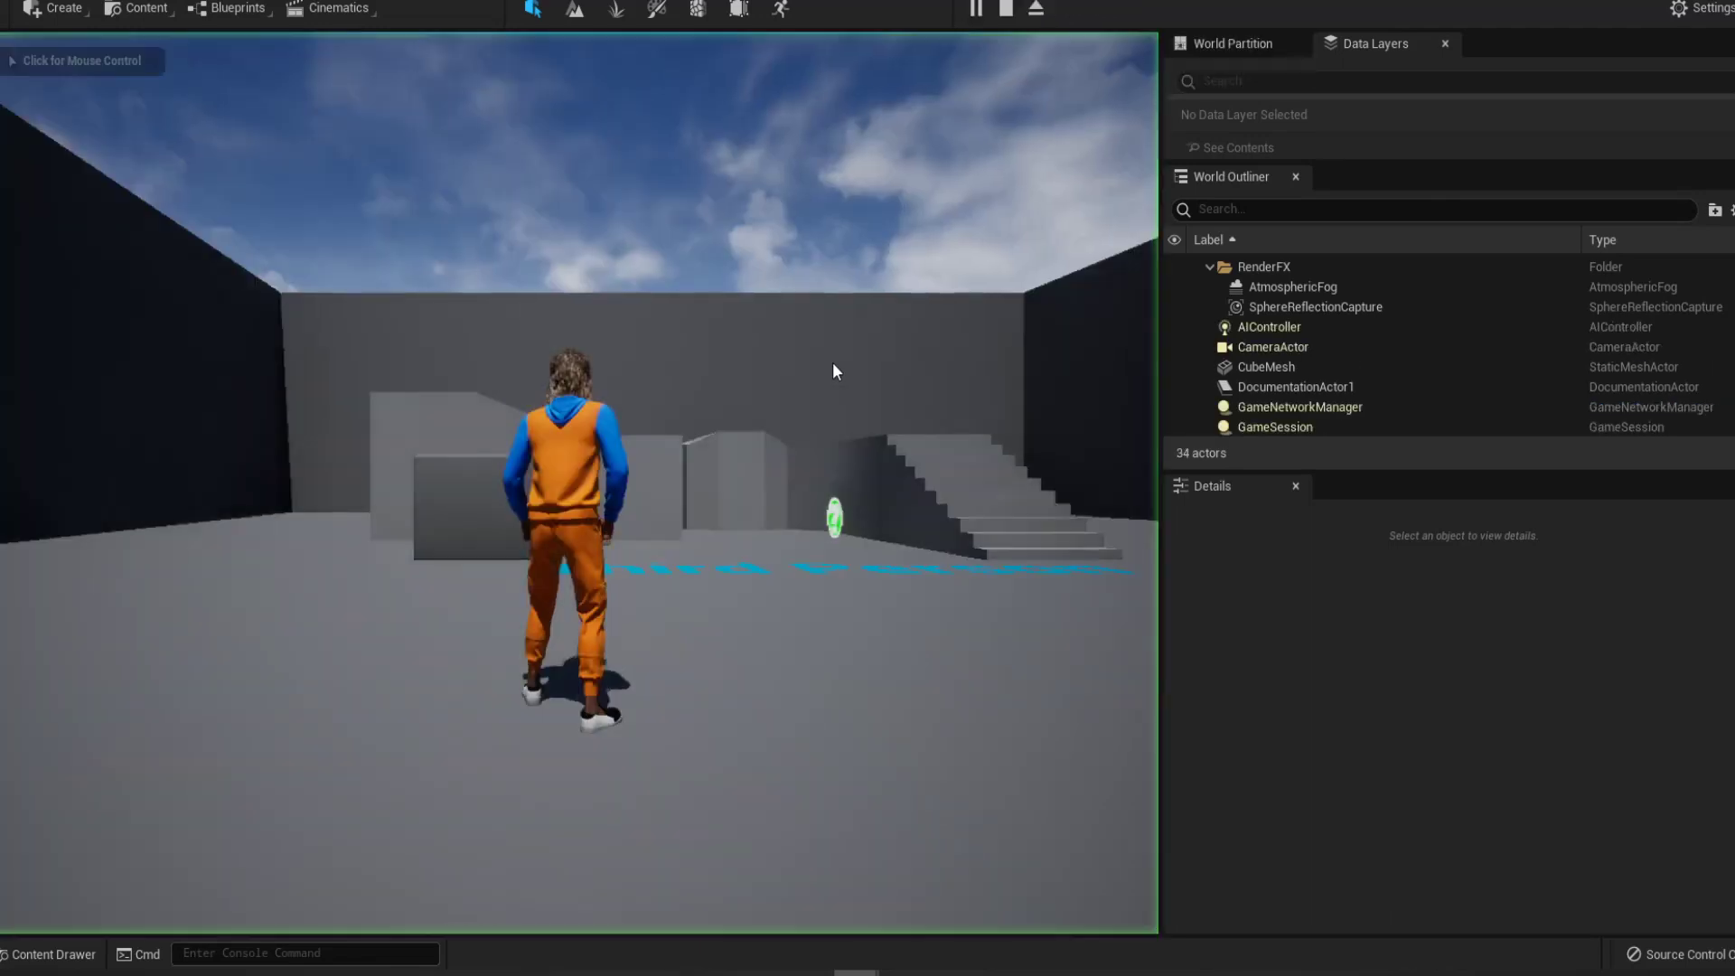
click(579, 488)
key(w)
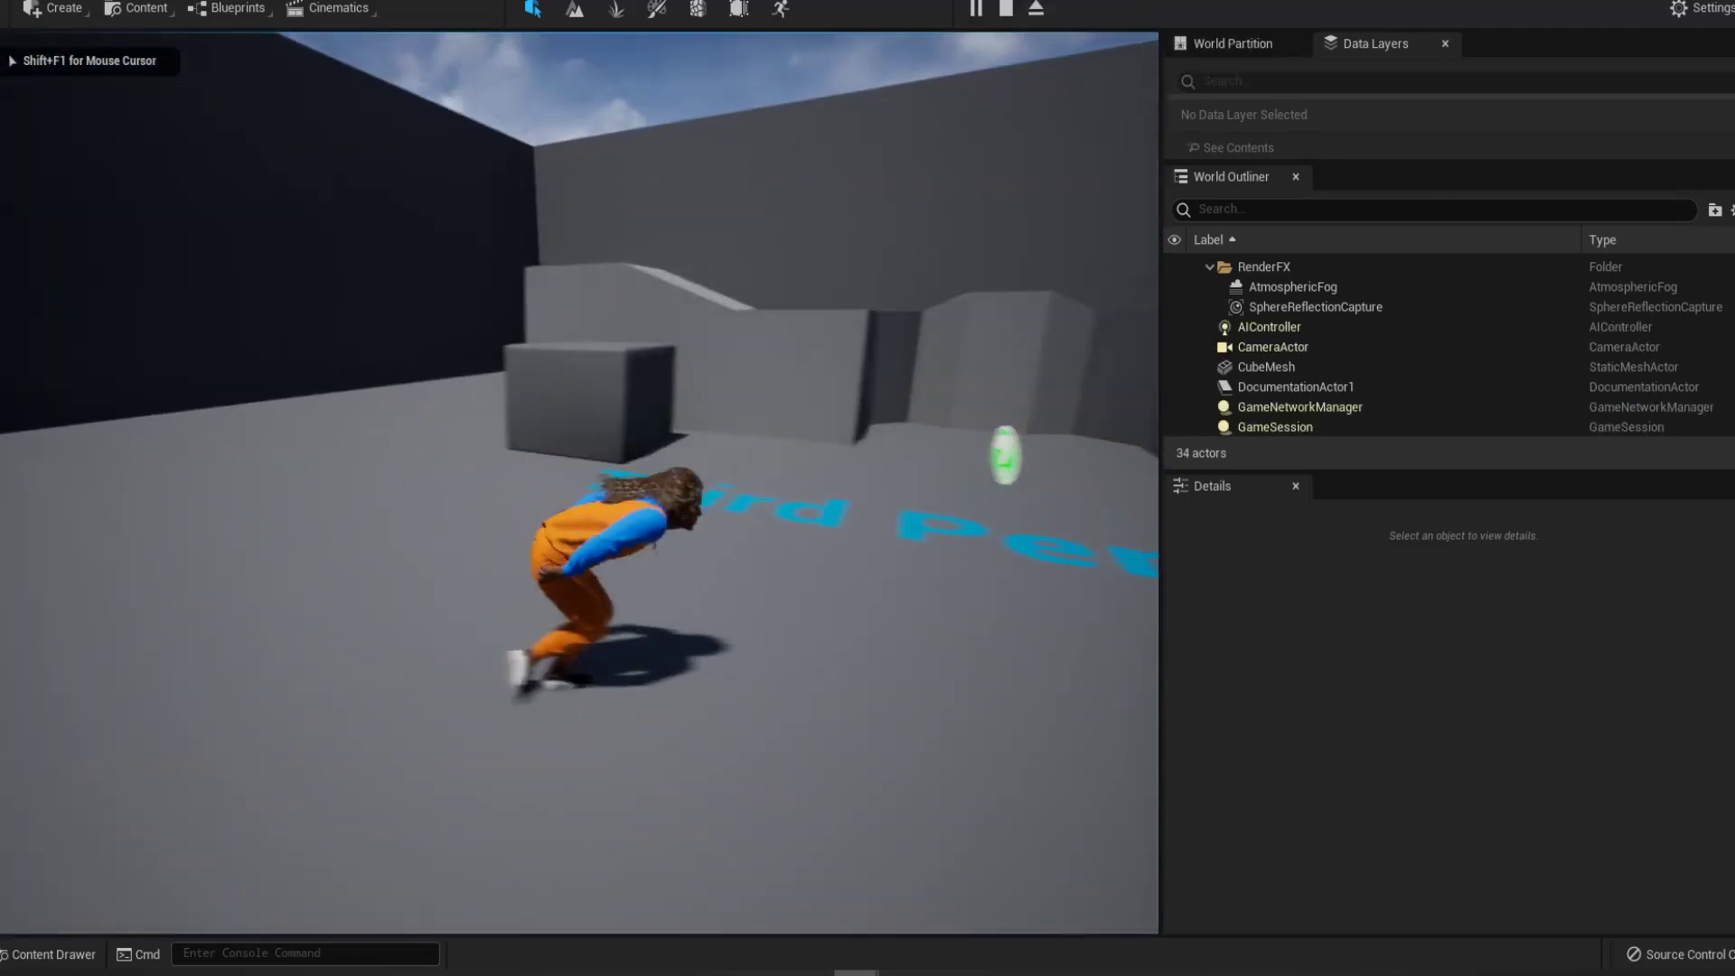
key(s)
key(w)
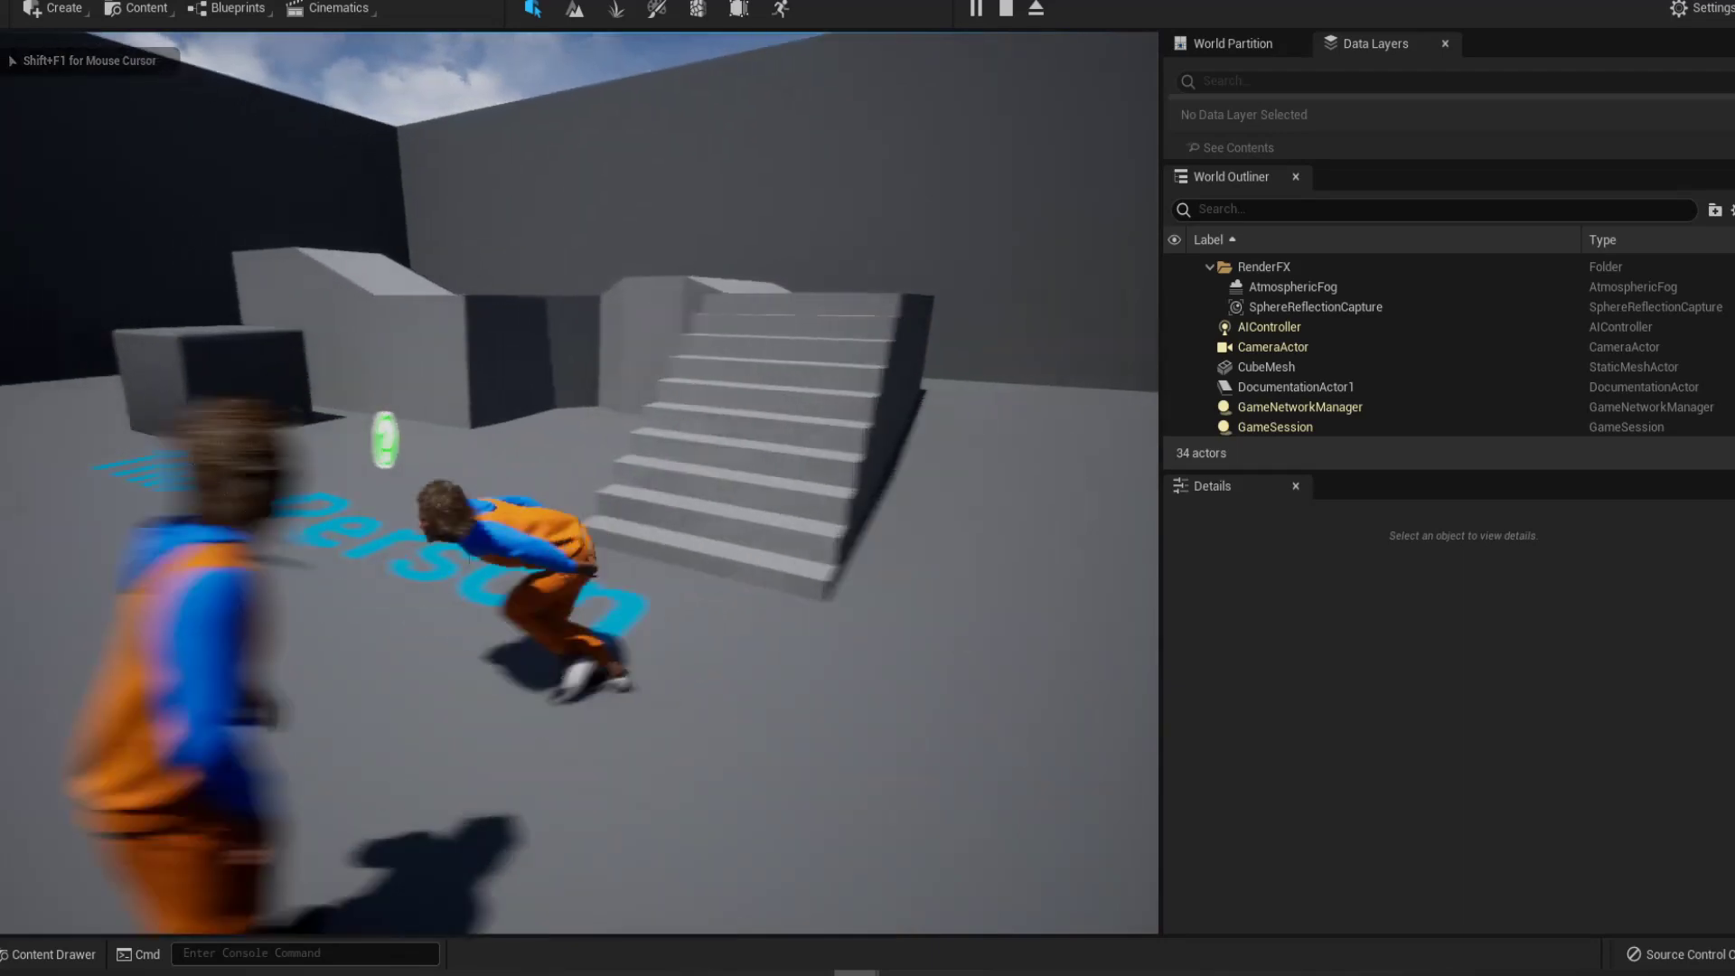
Run the character up the stairs, onto the platform, off it, and back across the floor
key(s)
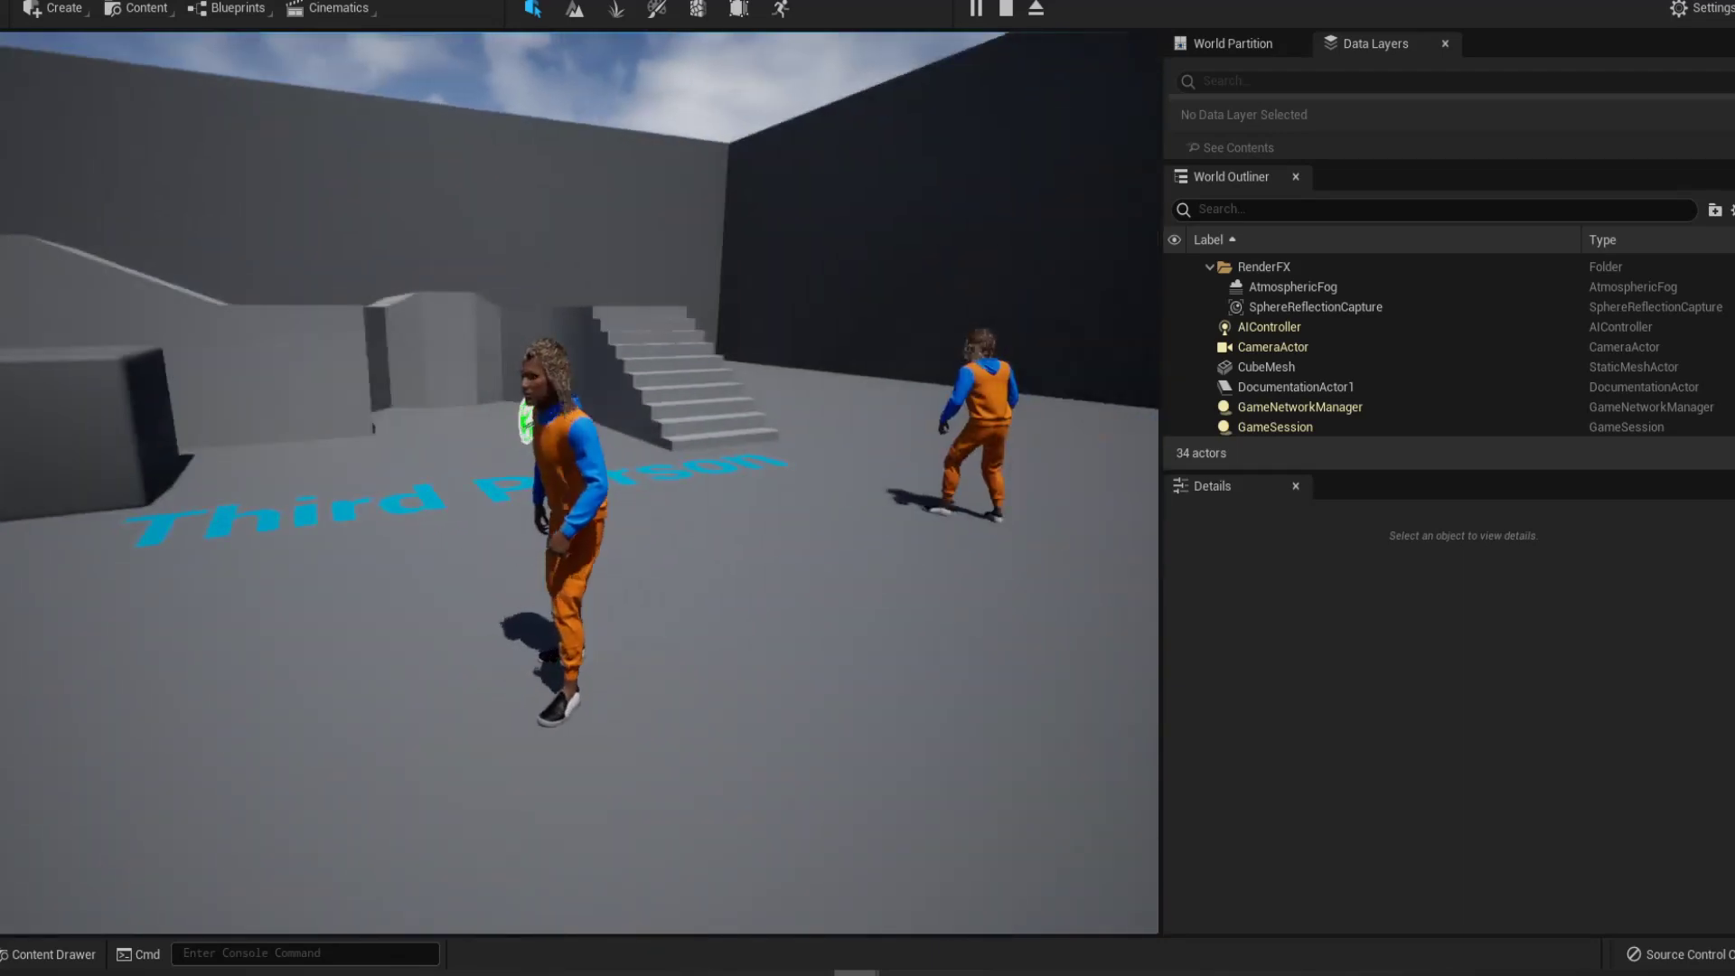
key(w)
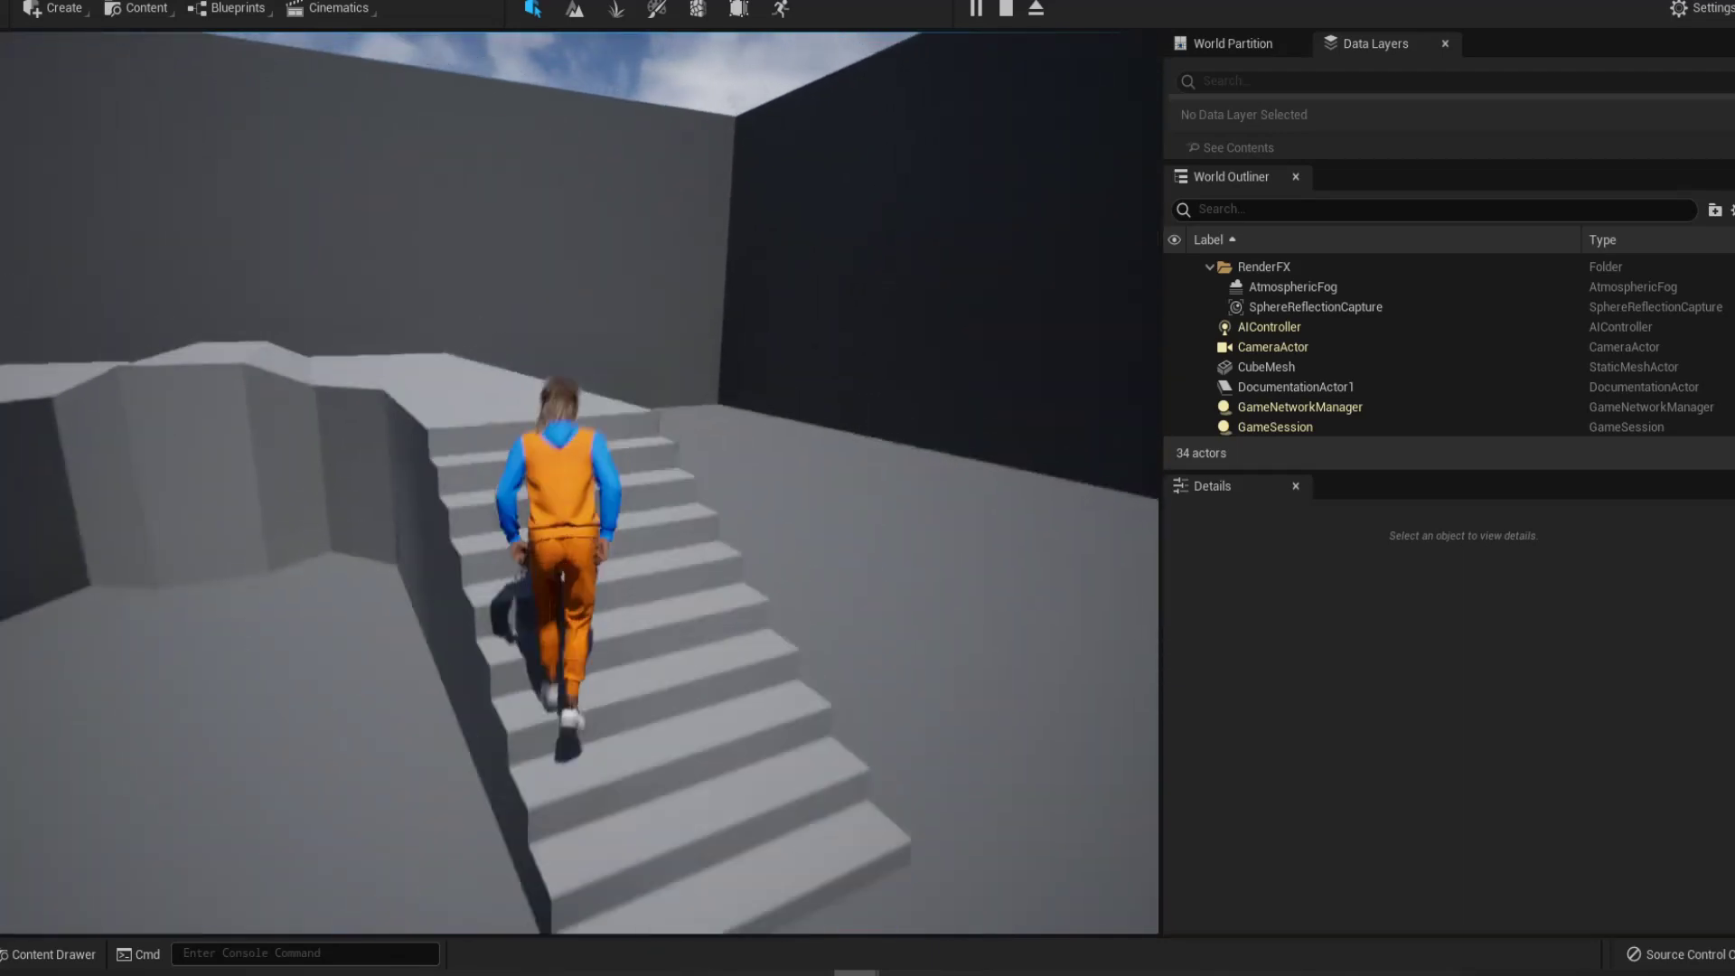
key(w)
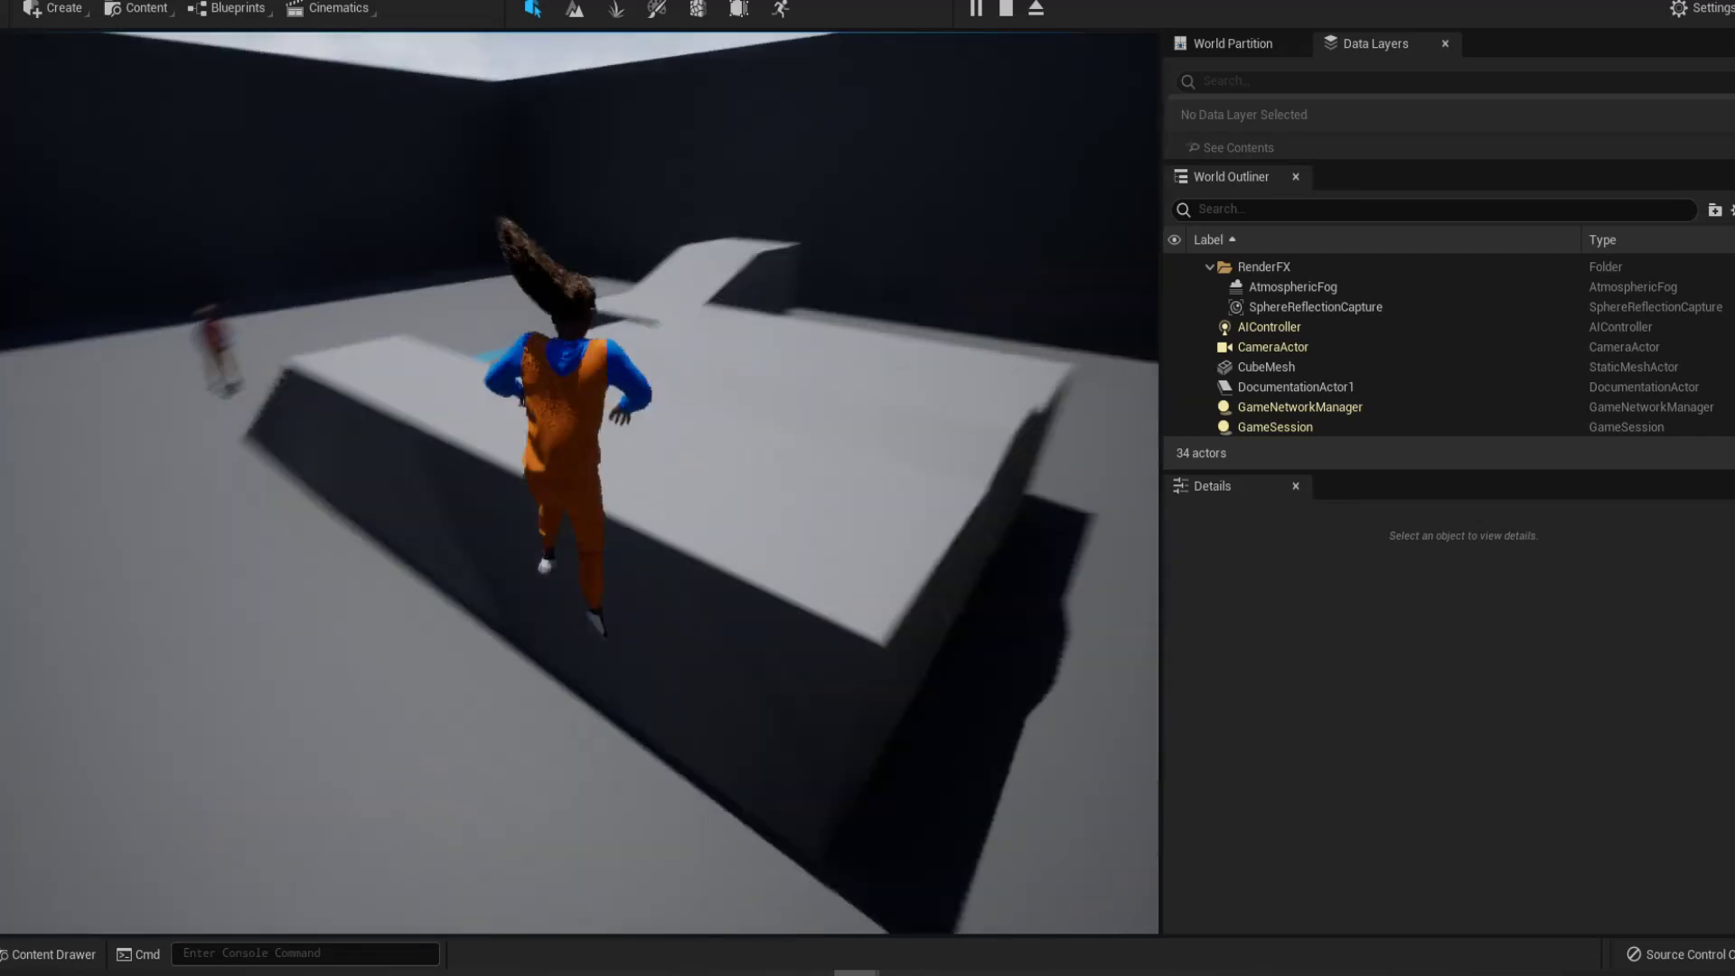
key(w)
key(s)
key(w)
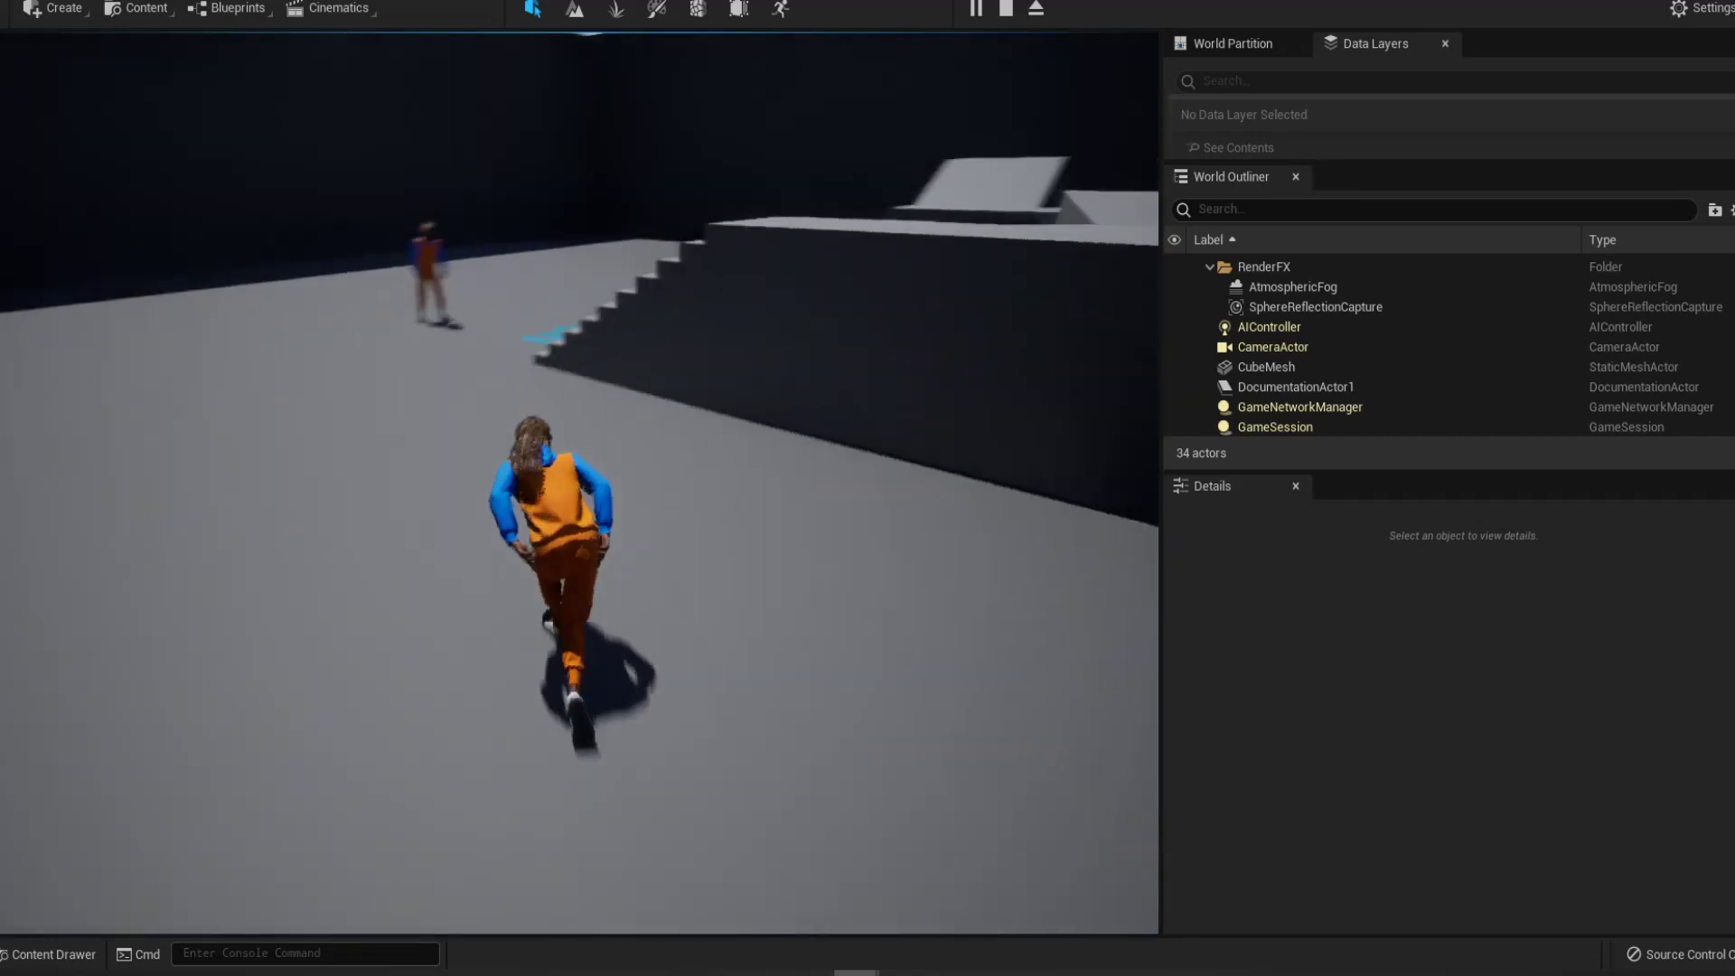
key(w)
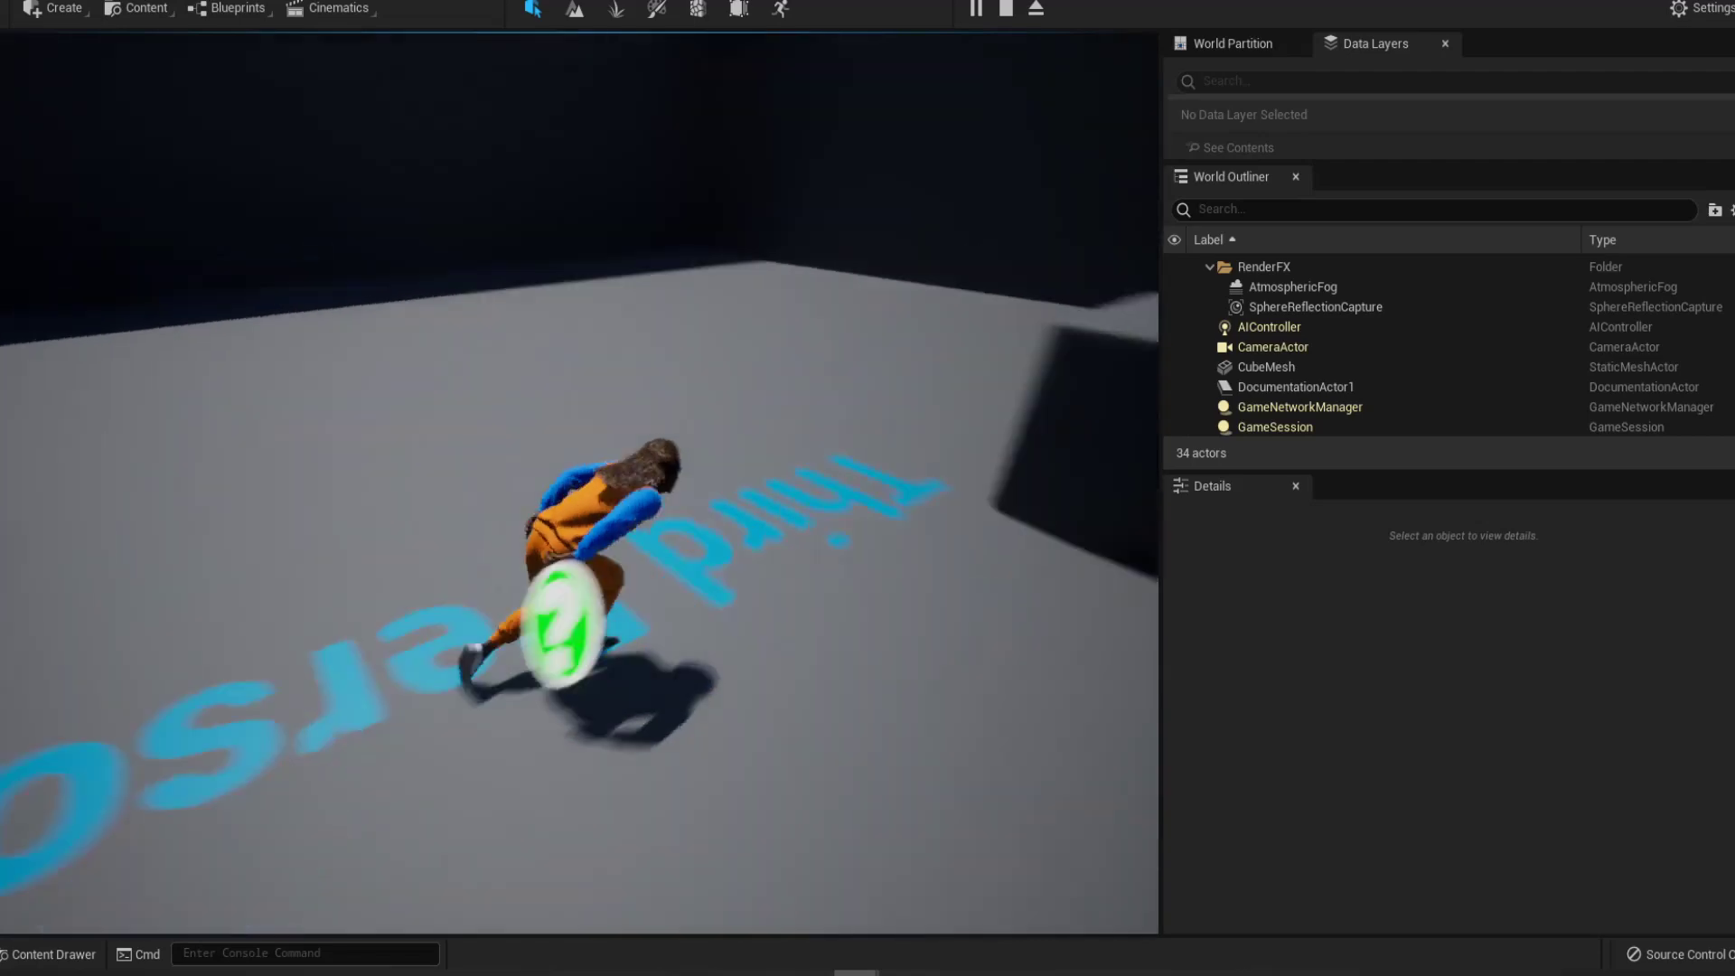